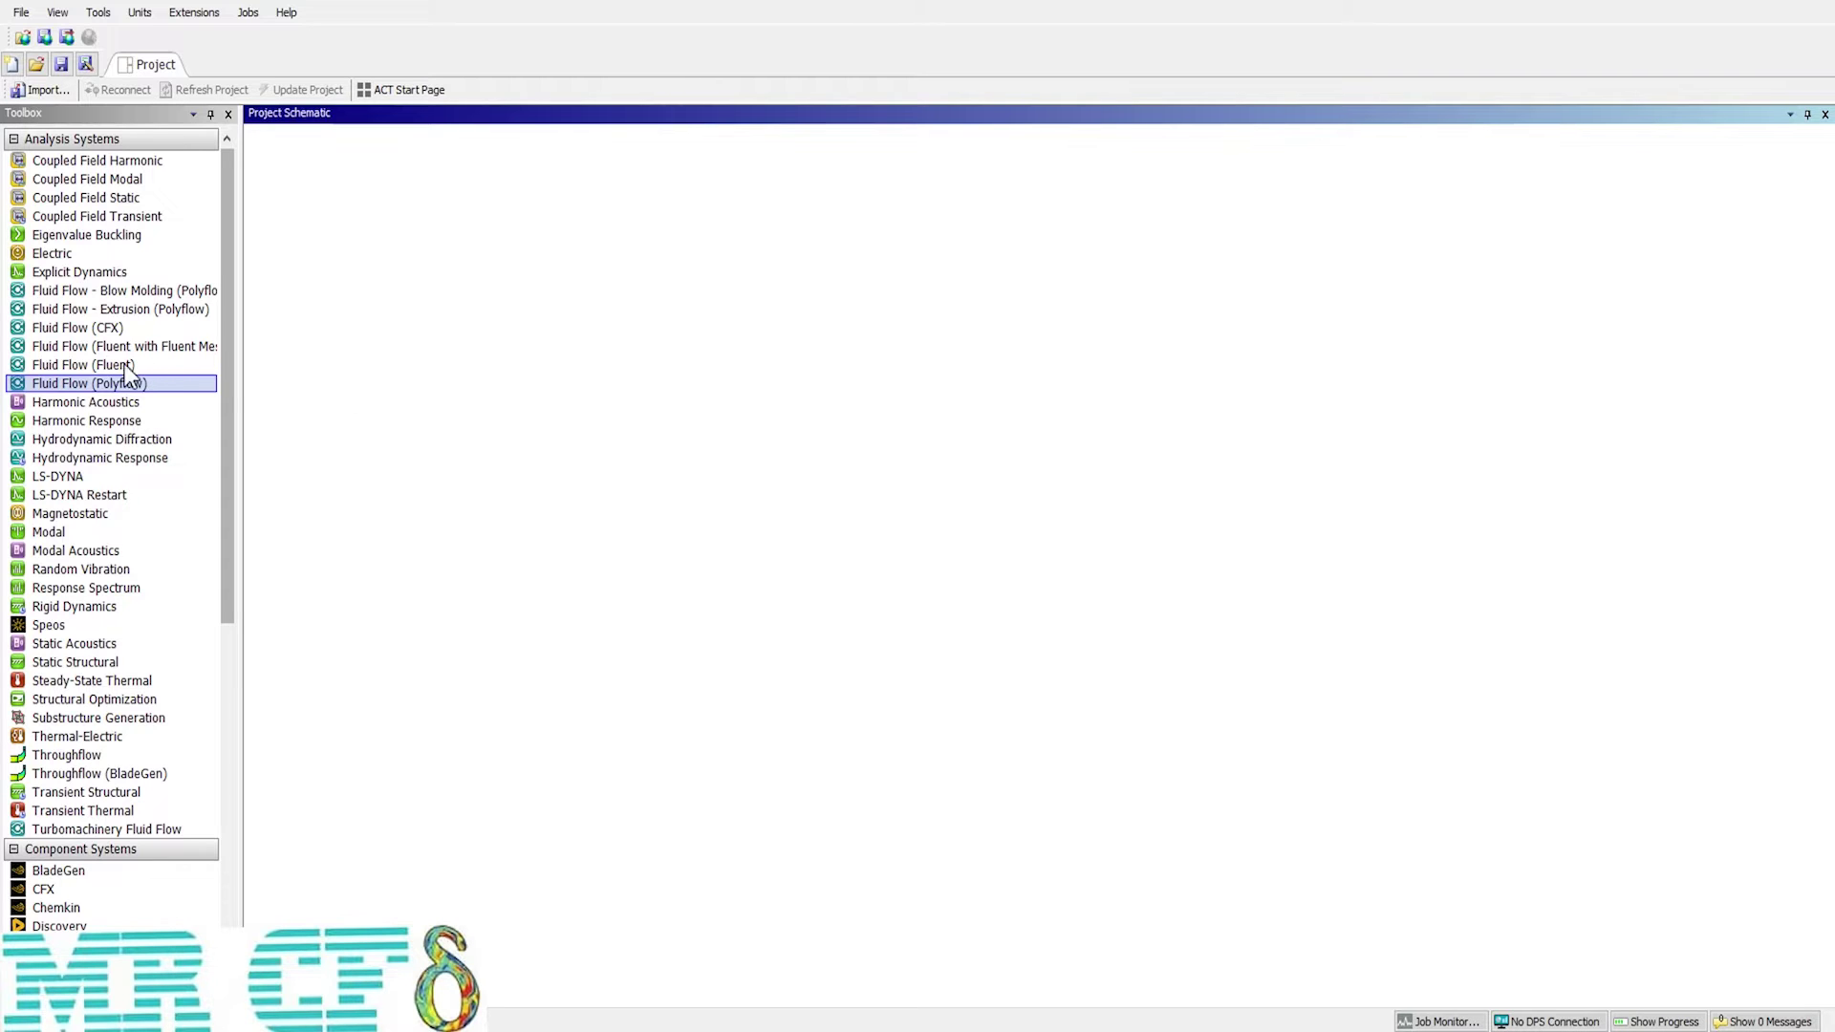
# Step: Add a Fluid Flow (Fluent) system and open its Geometry in a new DesignModeler session
pyautogui.moveTo(105, 366); pyautogui.dragTo(350, 256)
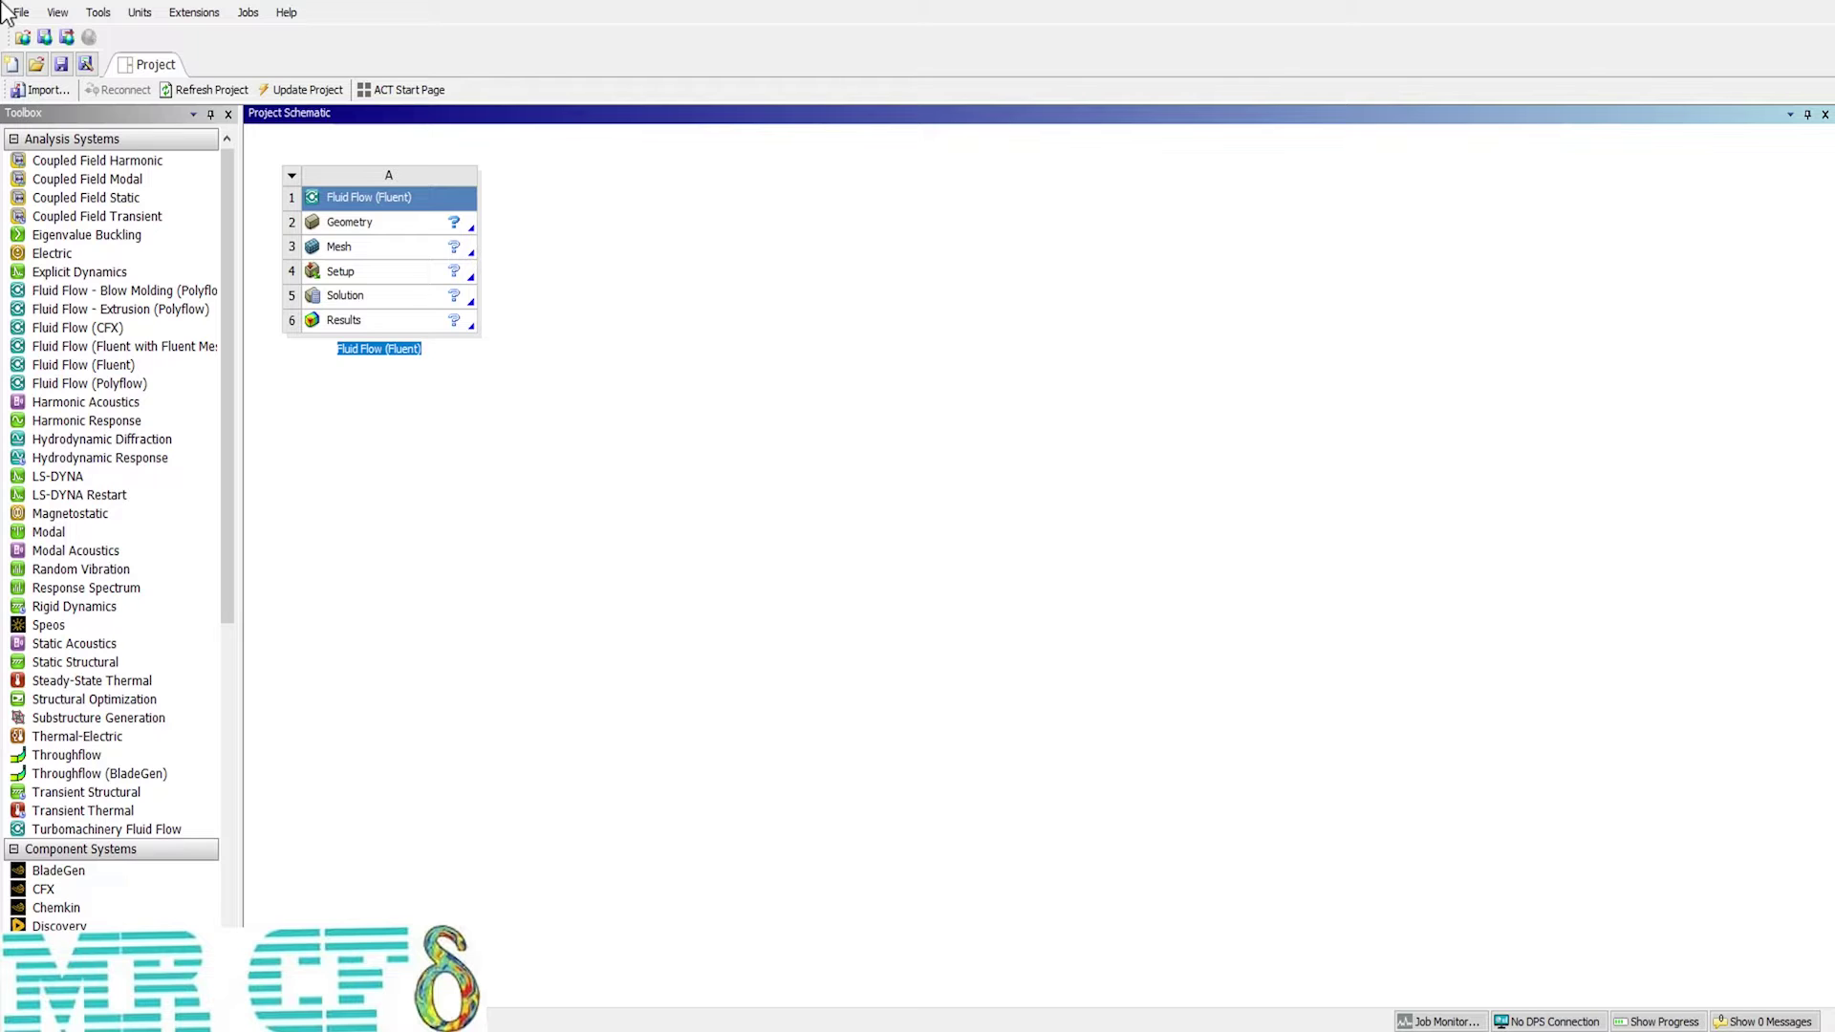
pyautogui.rightClick(348, 226)
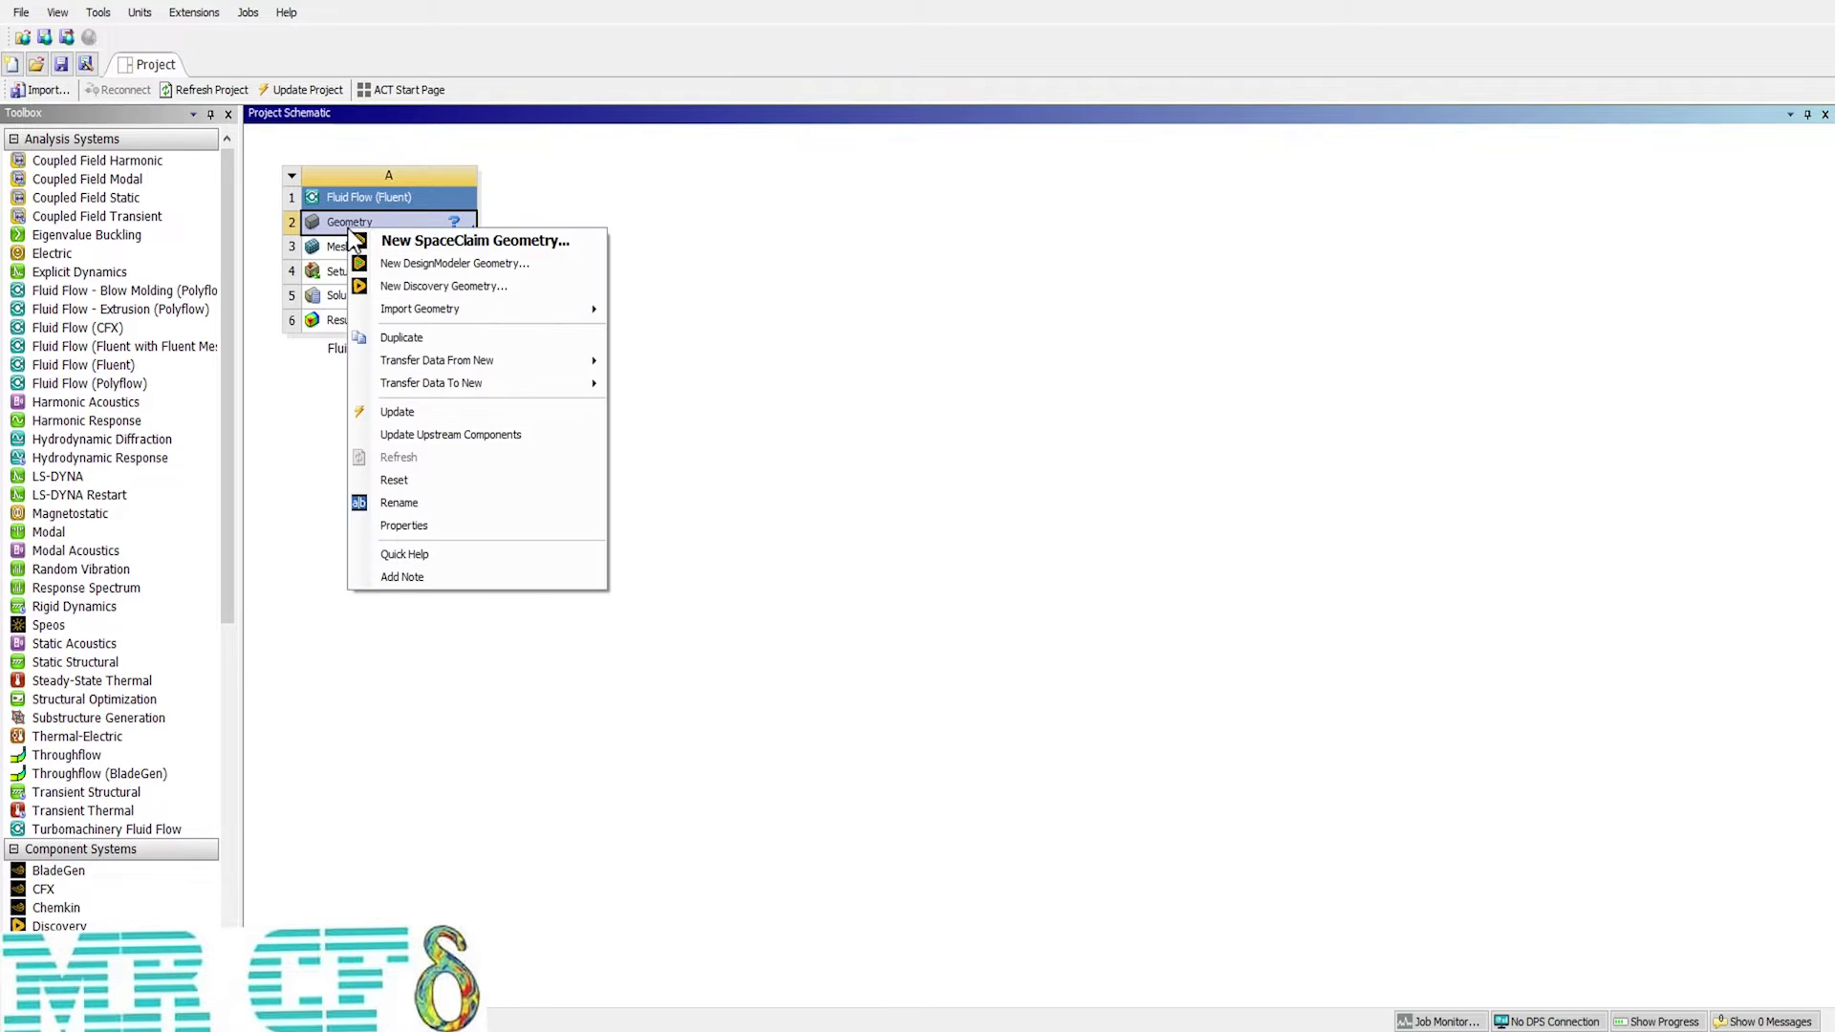
pyautogui.click(380, 264)
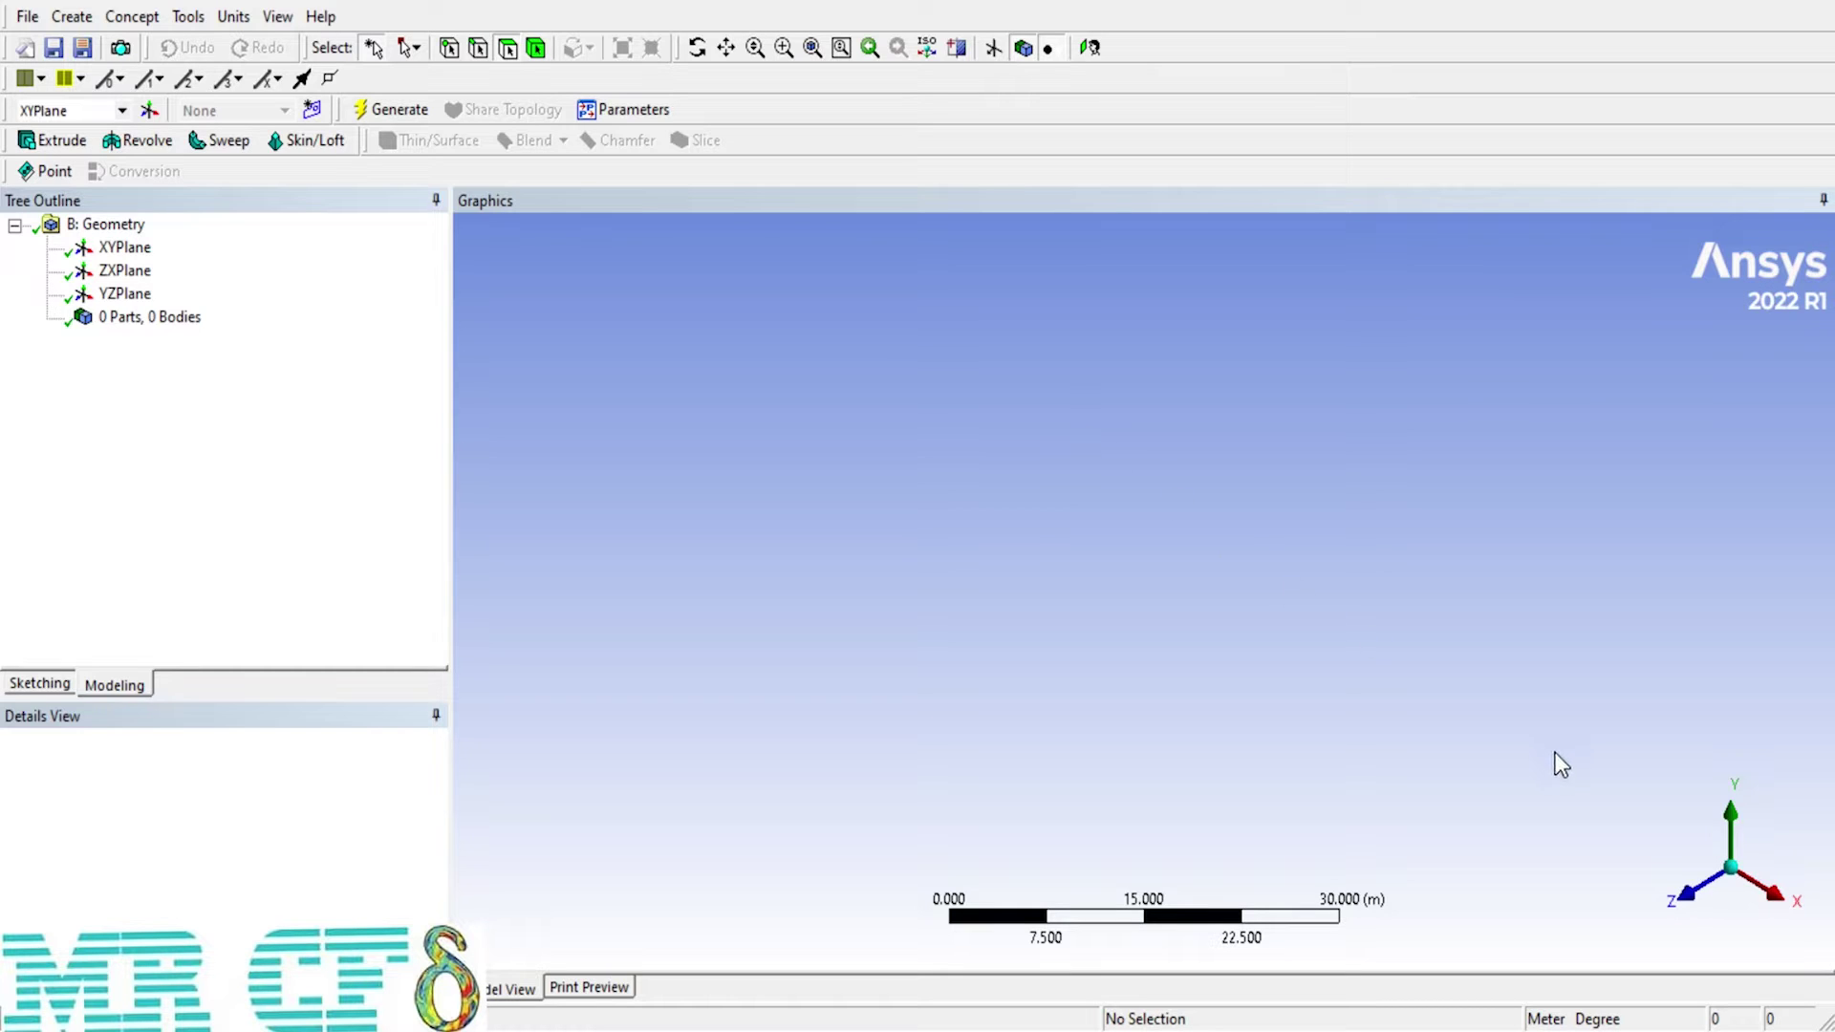
# Step: Start a new sketch on the XYPlane and draw a rectangle resting on the X axis
pyautogui.click(1689, 896)
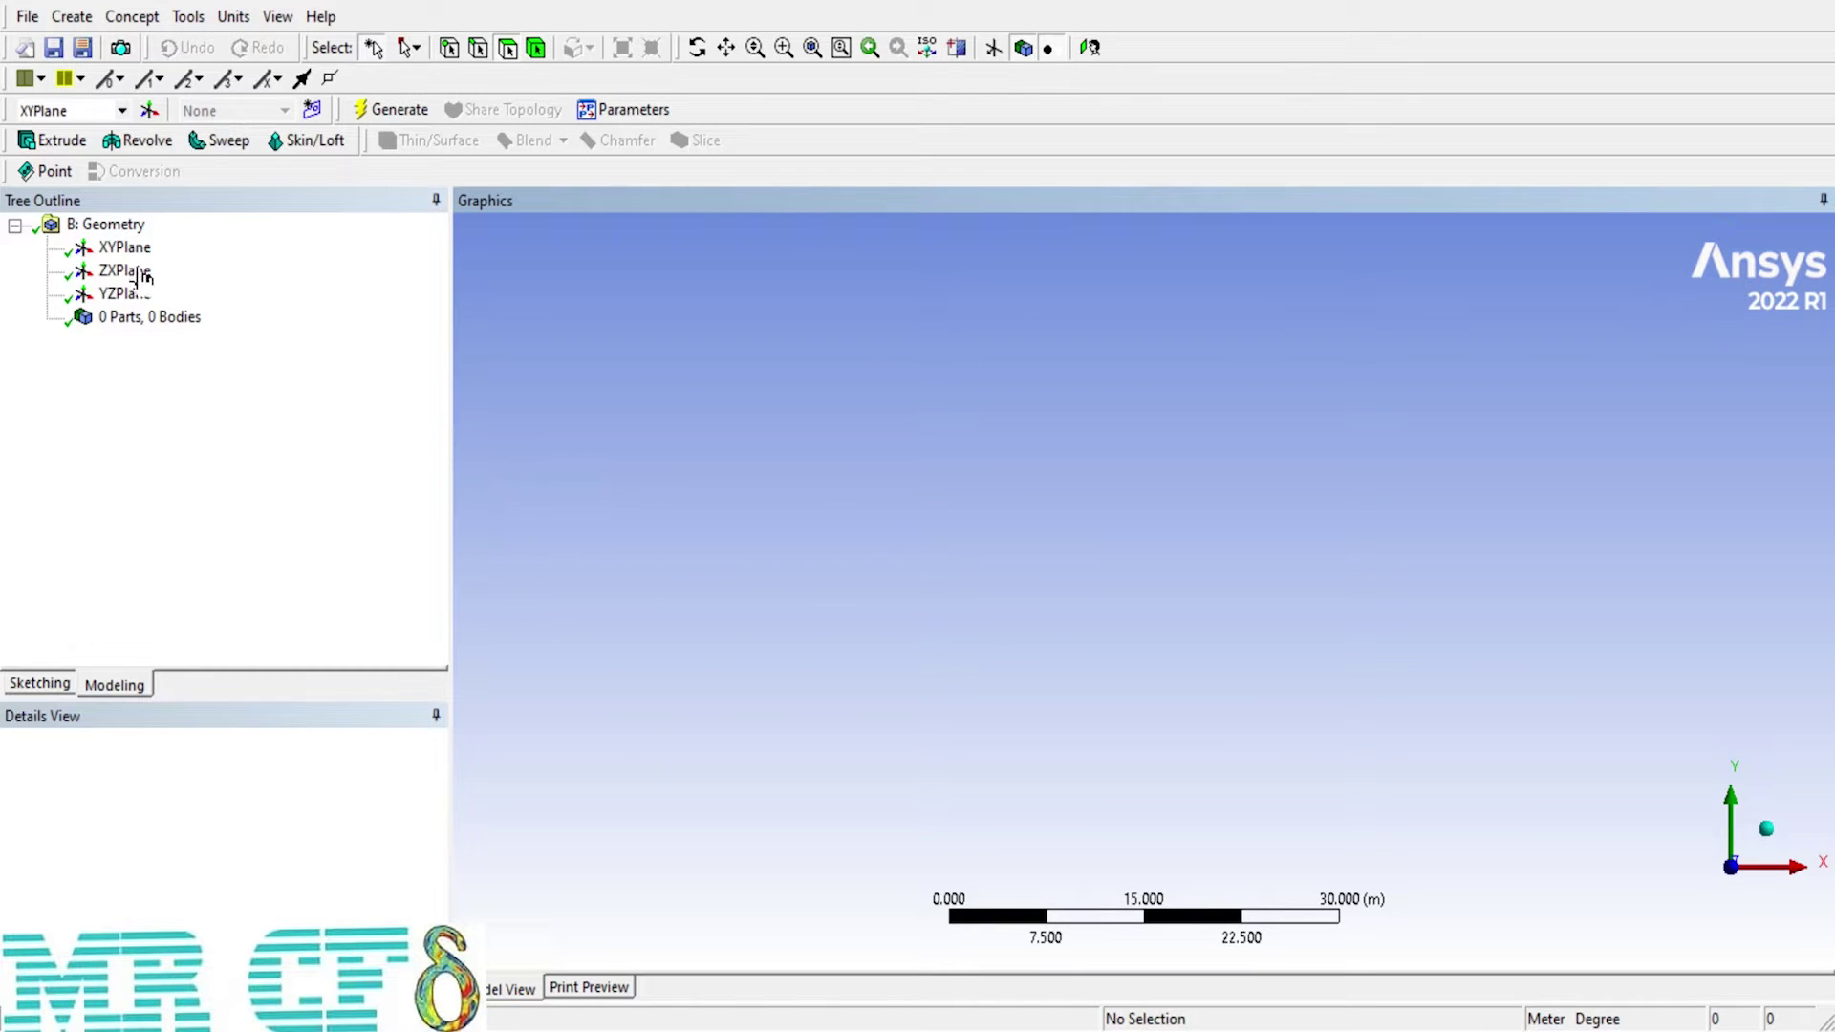
pyautogui.click(119, 249)
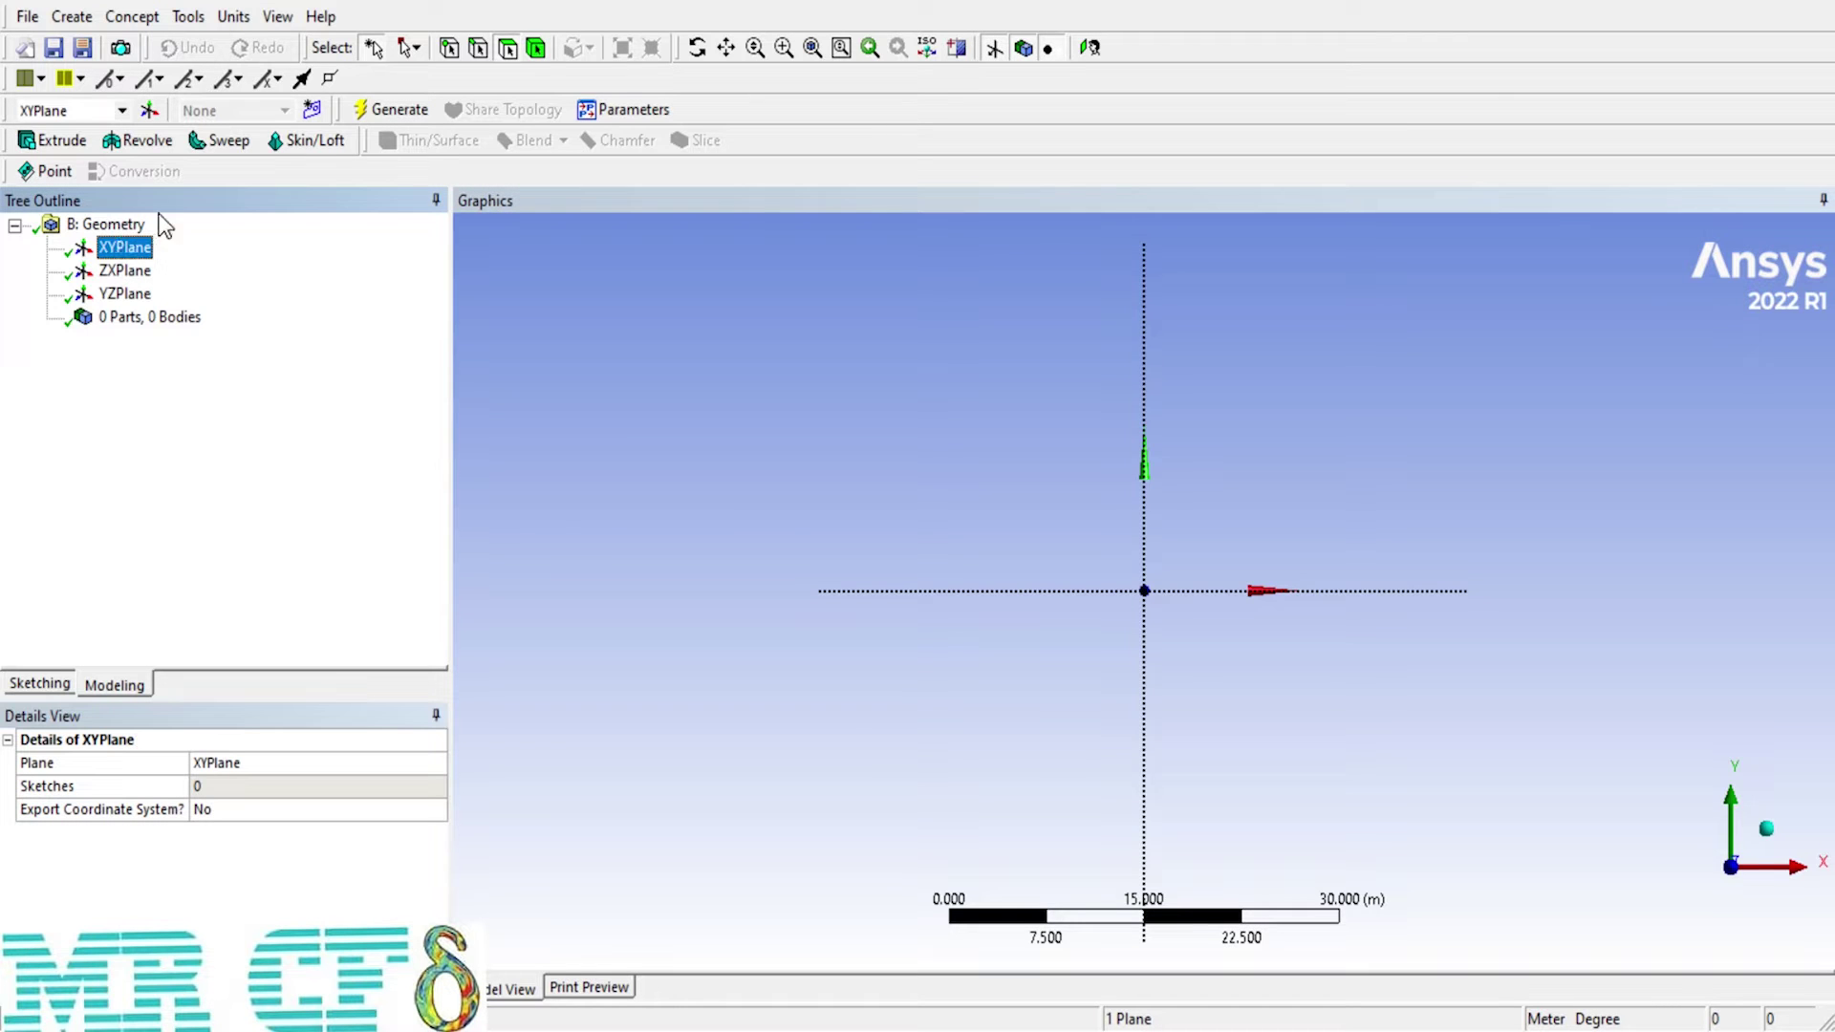
pyautogui.click(312, 109)
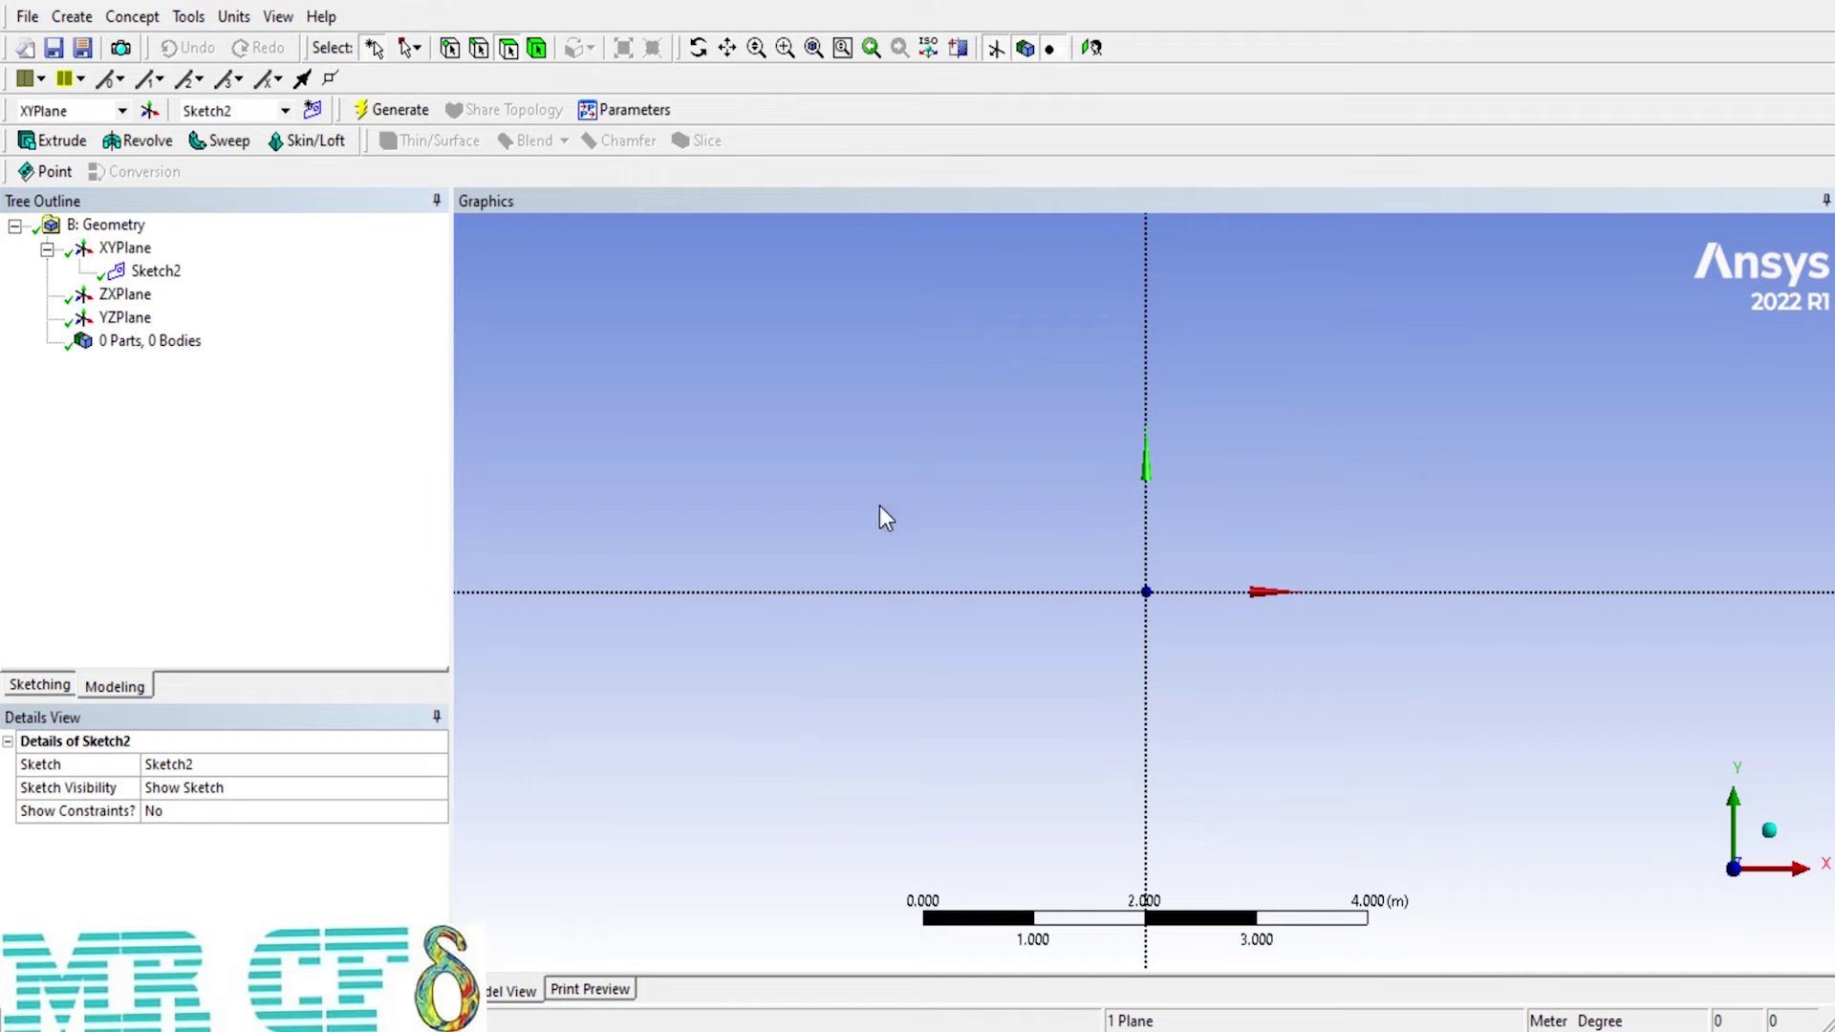
pyautogui.click(38, 683)
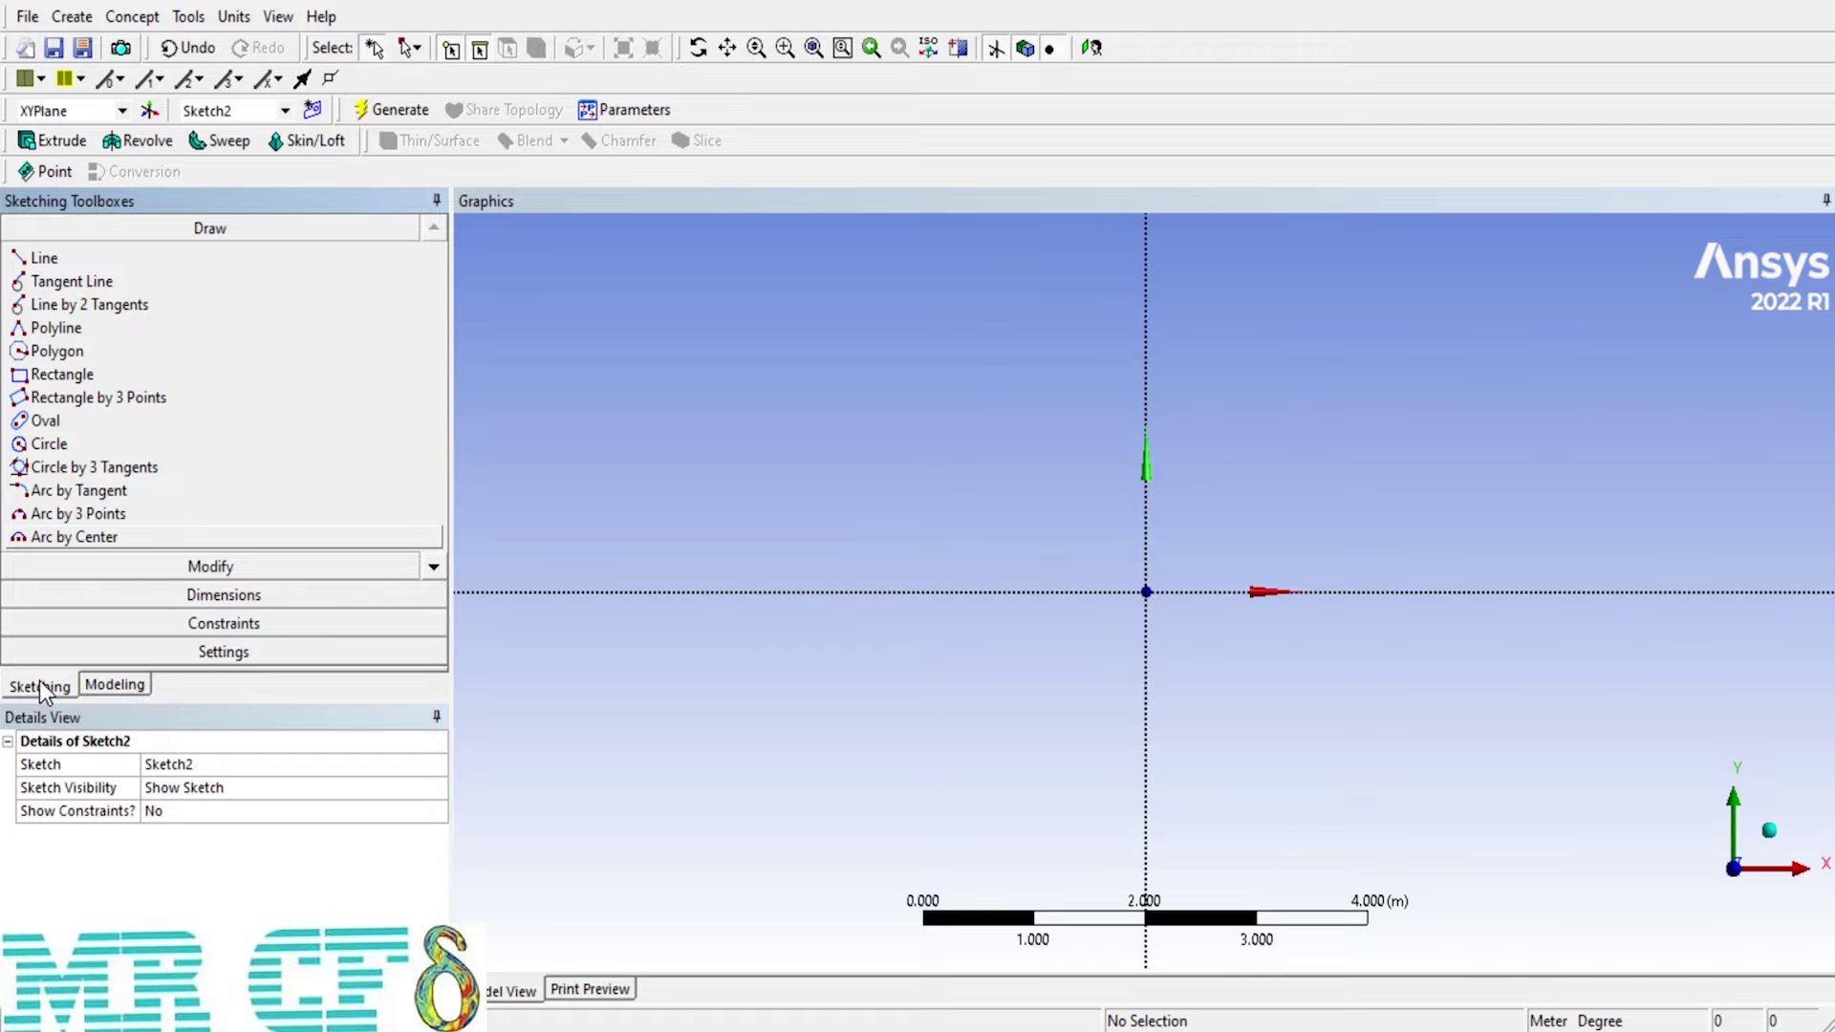
pyautogui.click(57, 374)
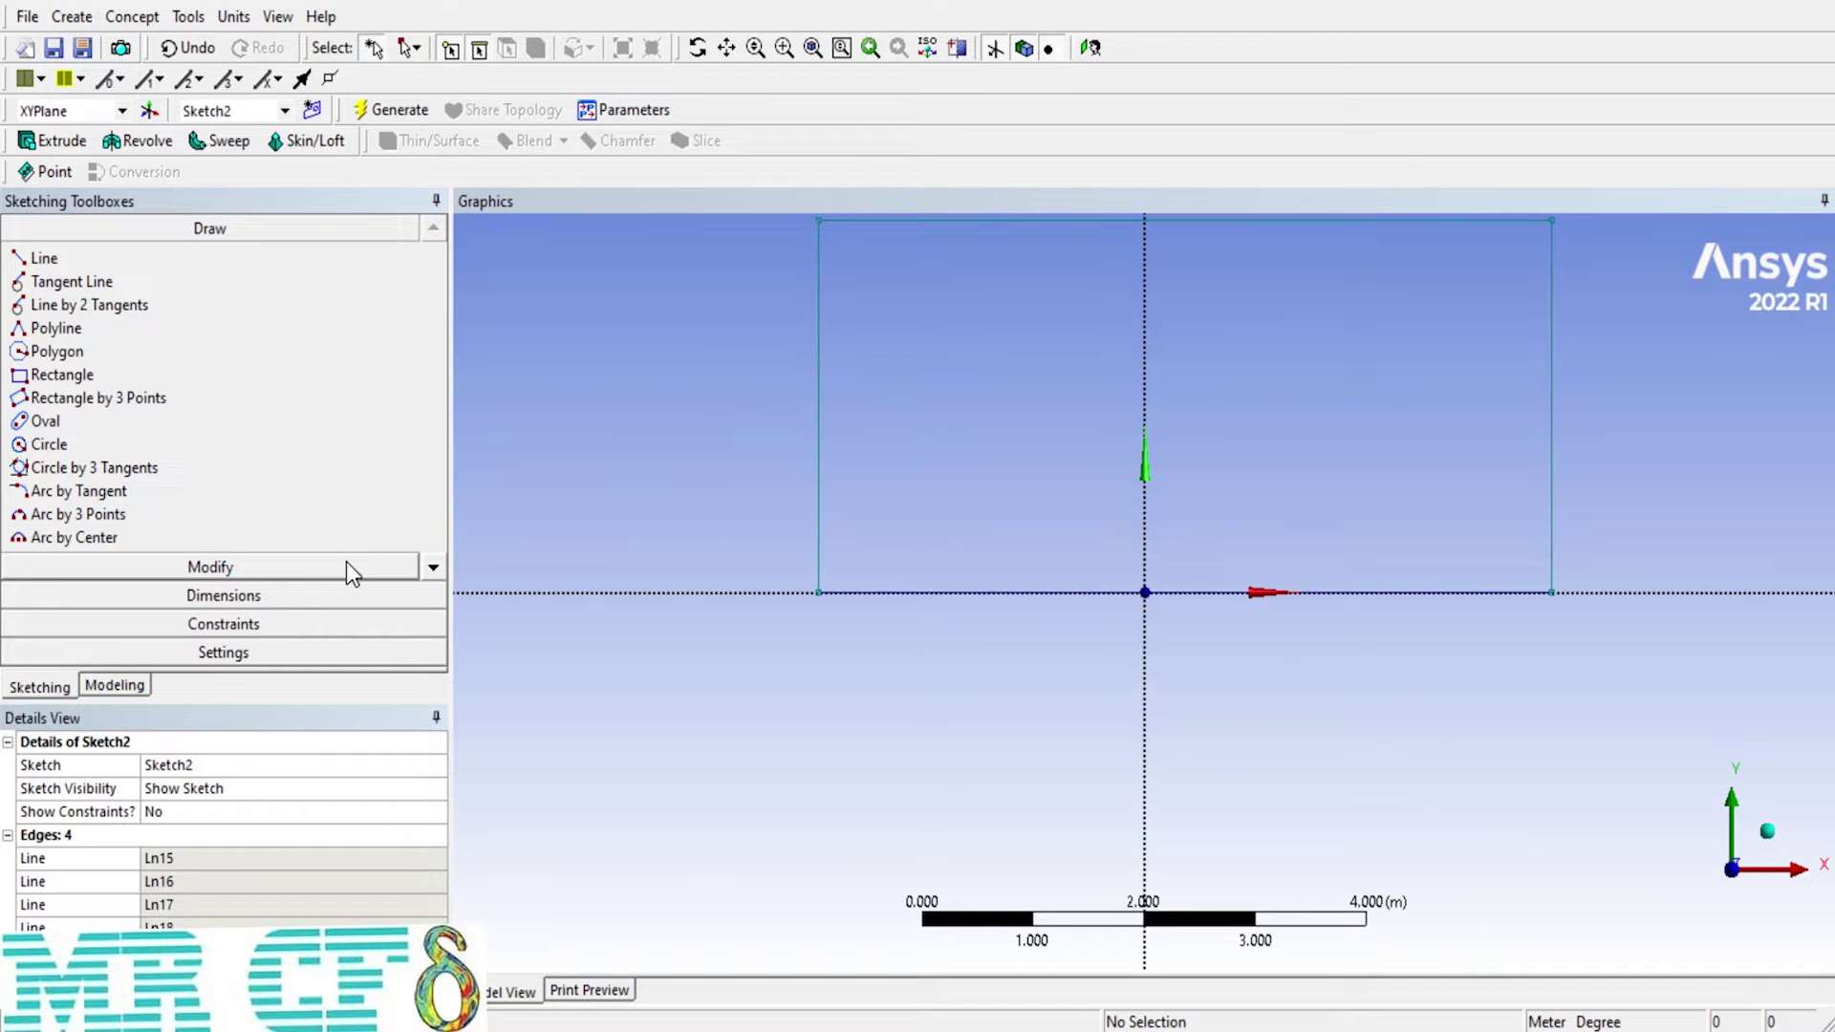
# Step: Semi-automatically add the height L2, width L3 and origin offset H4 dimensions to the rectangle
pyautogui.click(252, 596)
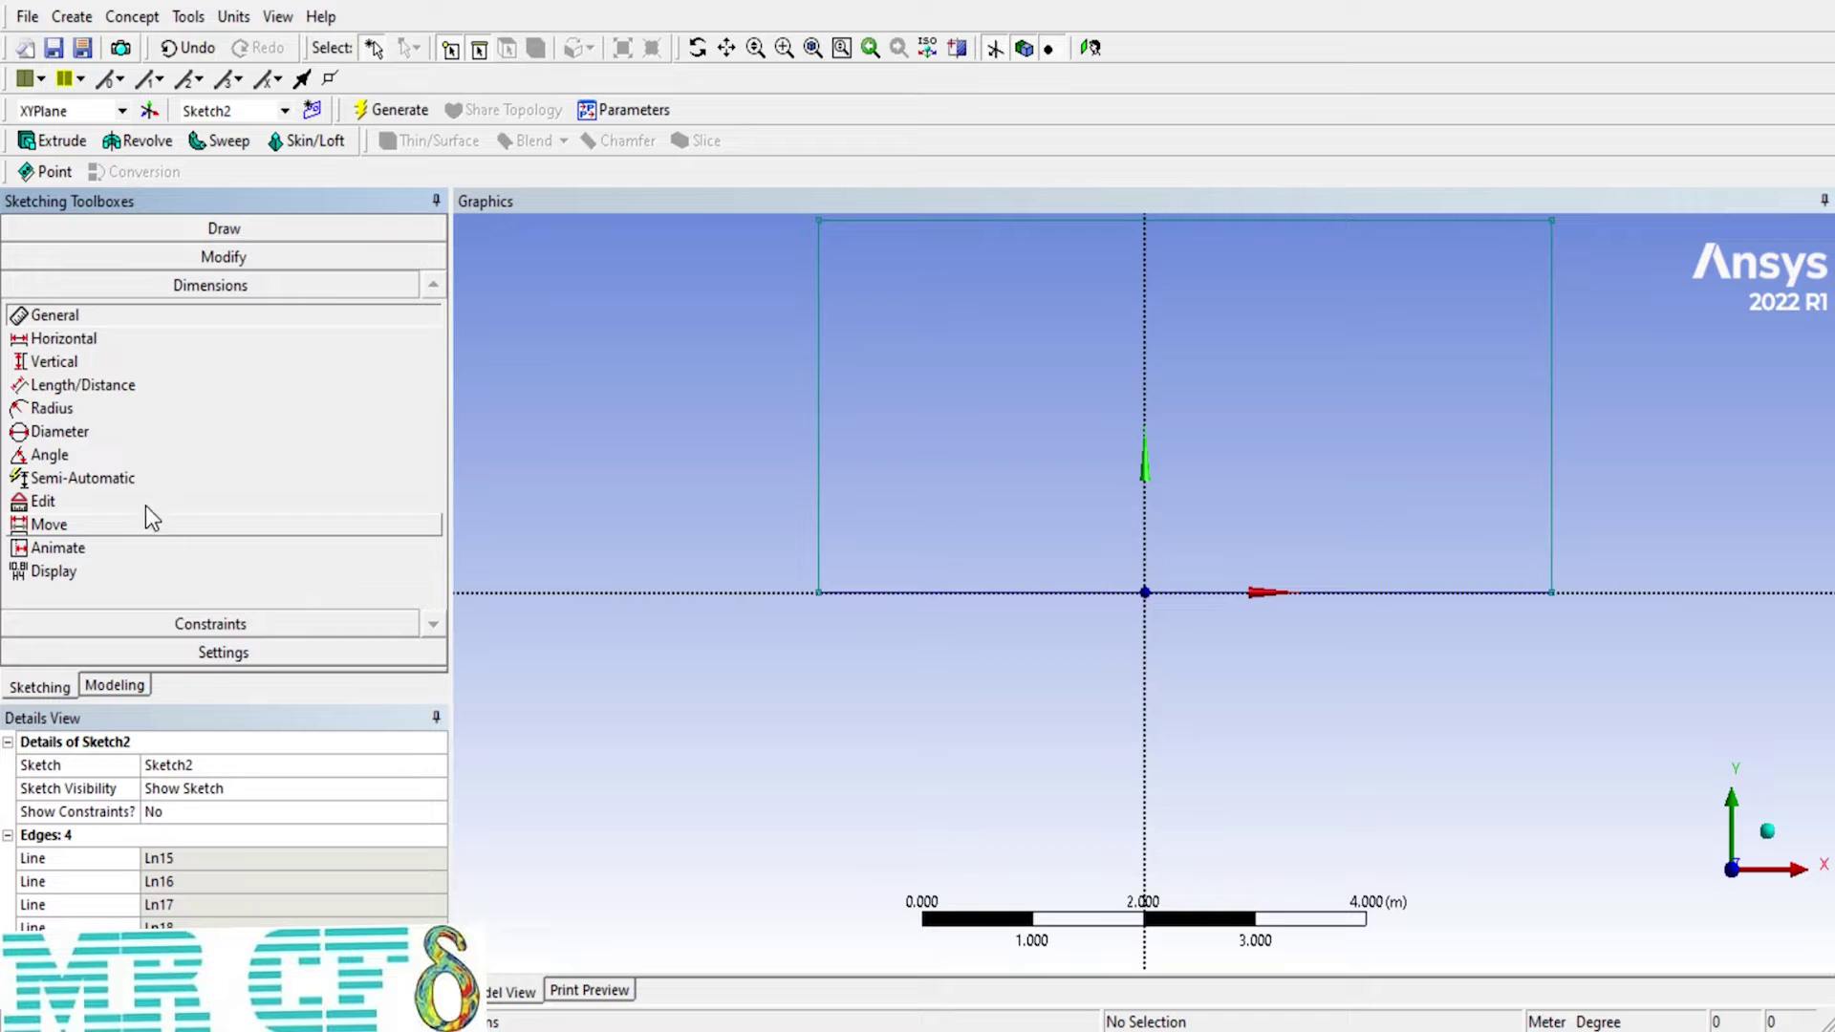
pyautogui.click(119, 480)
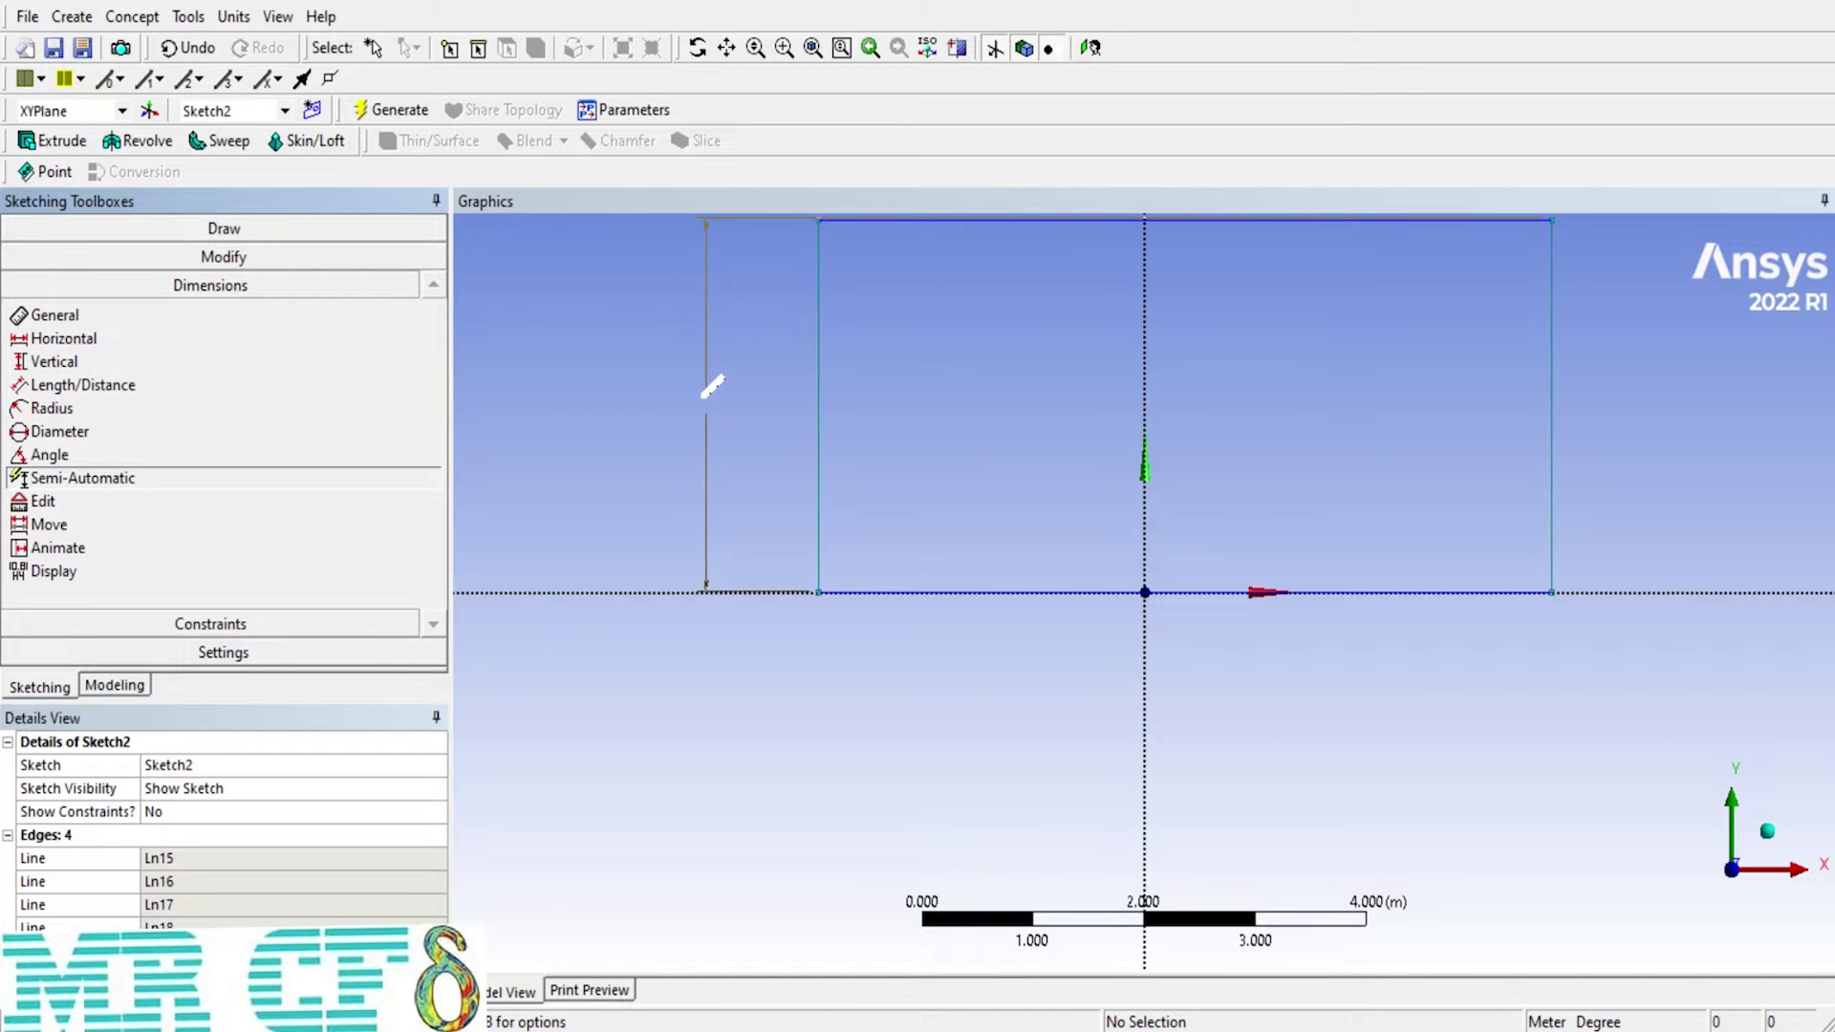
pyautogui.click(712, 384)
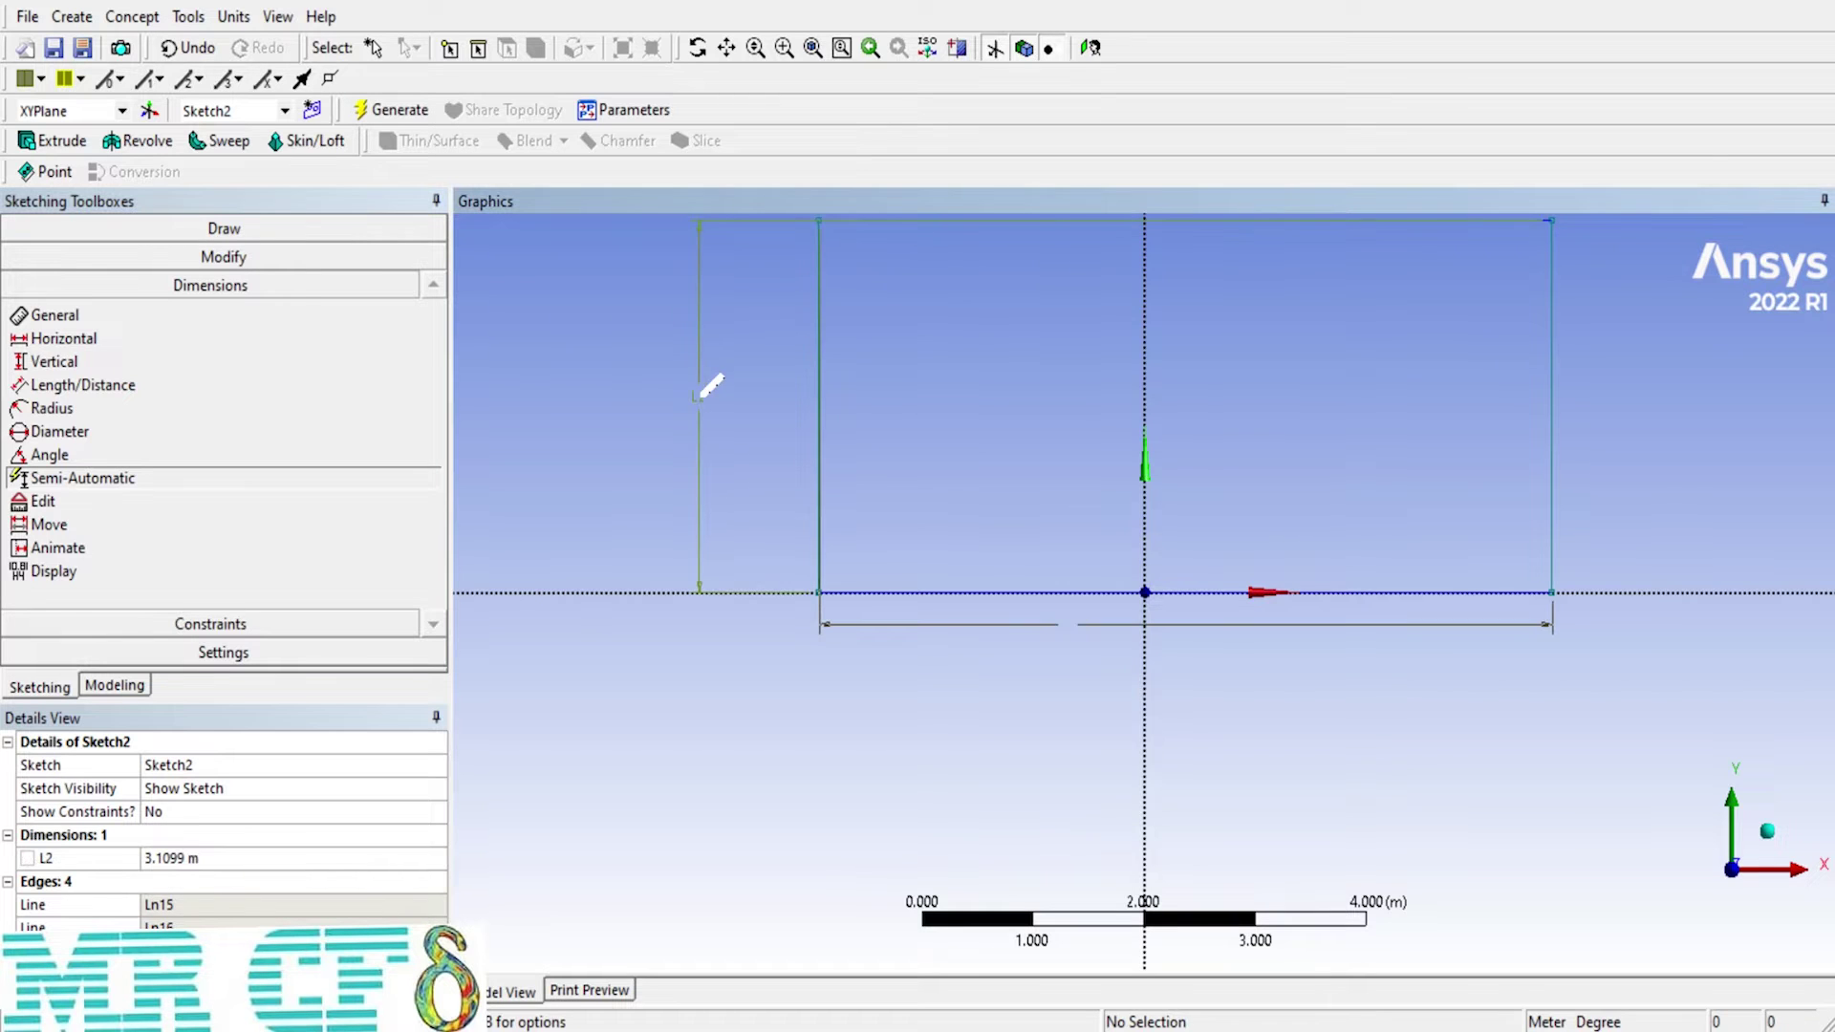
pyautogui.click(1087, 682)
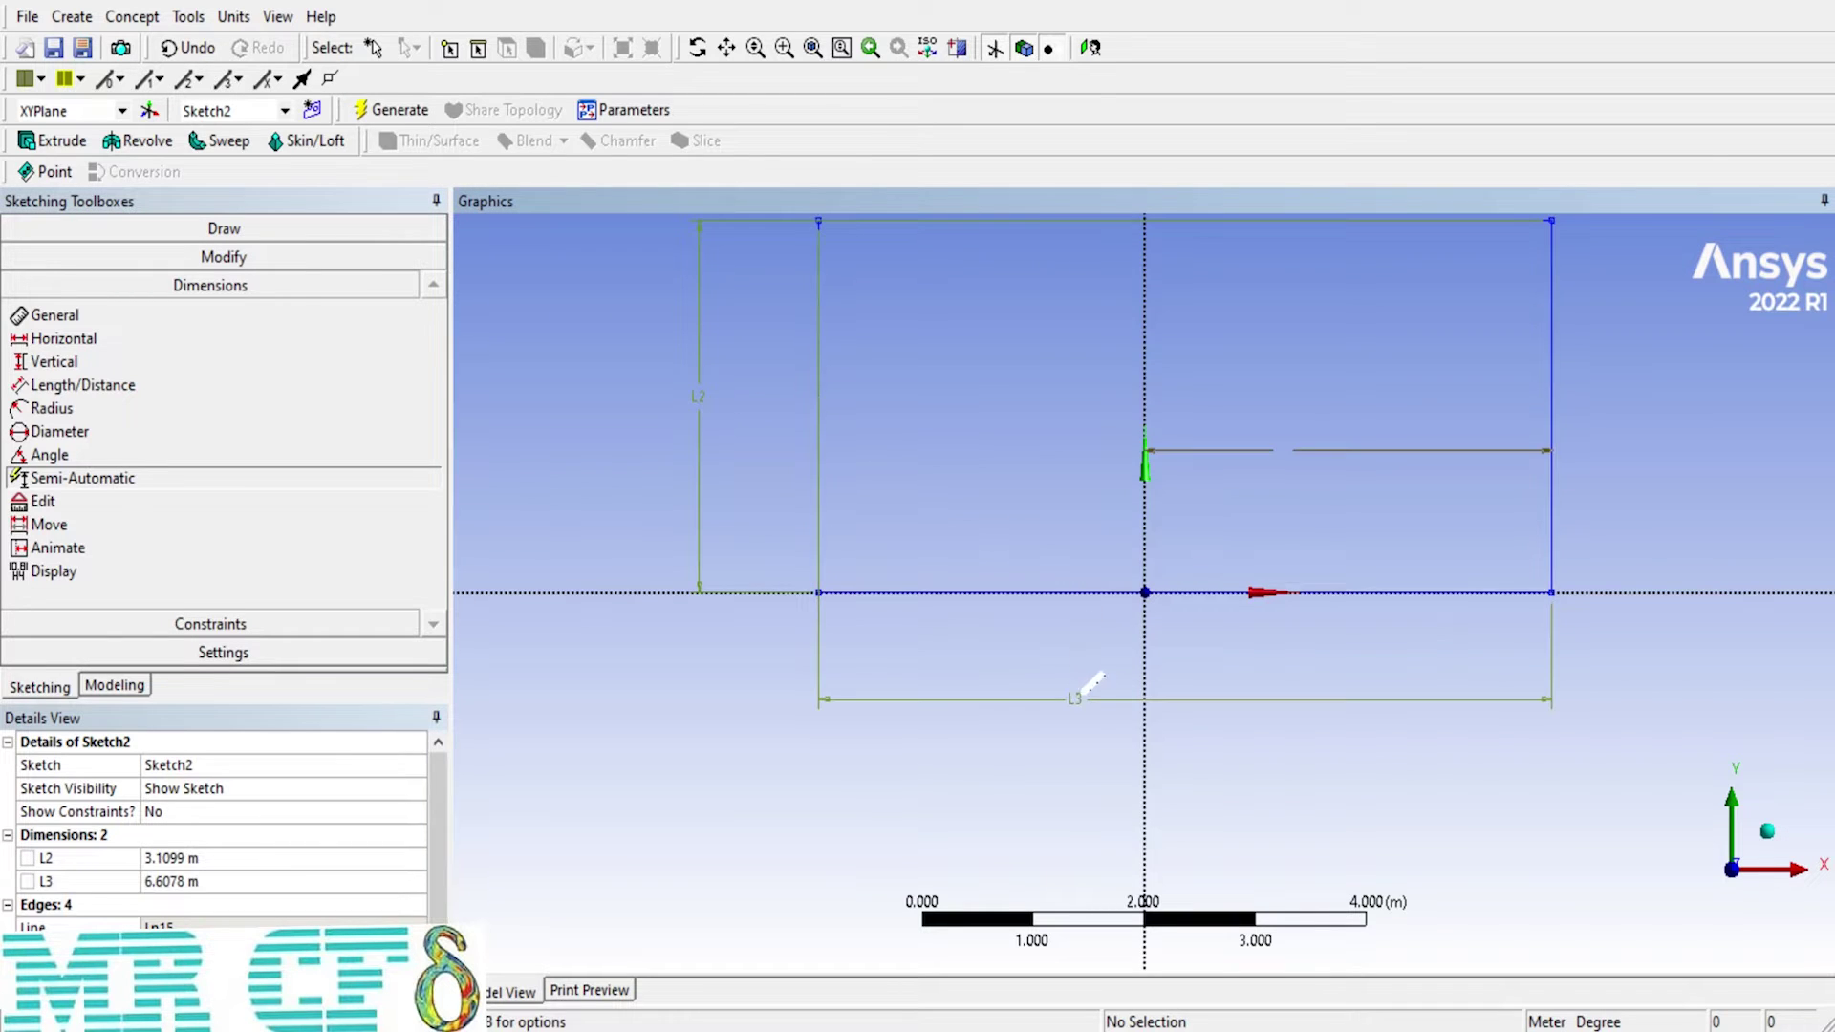
pyautogui.click(1291, 436)
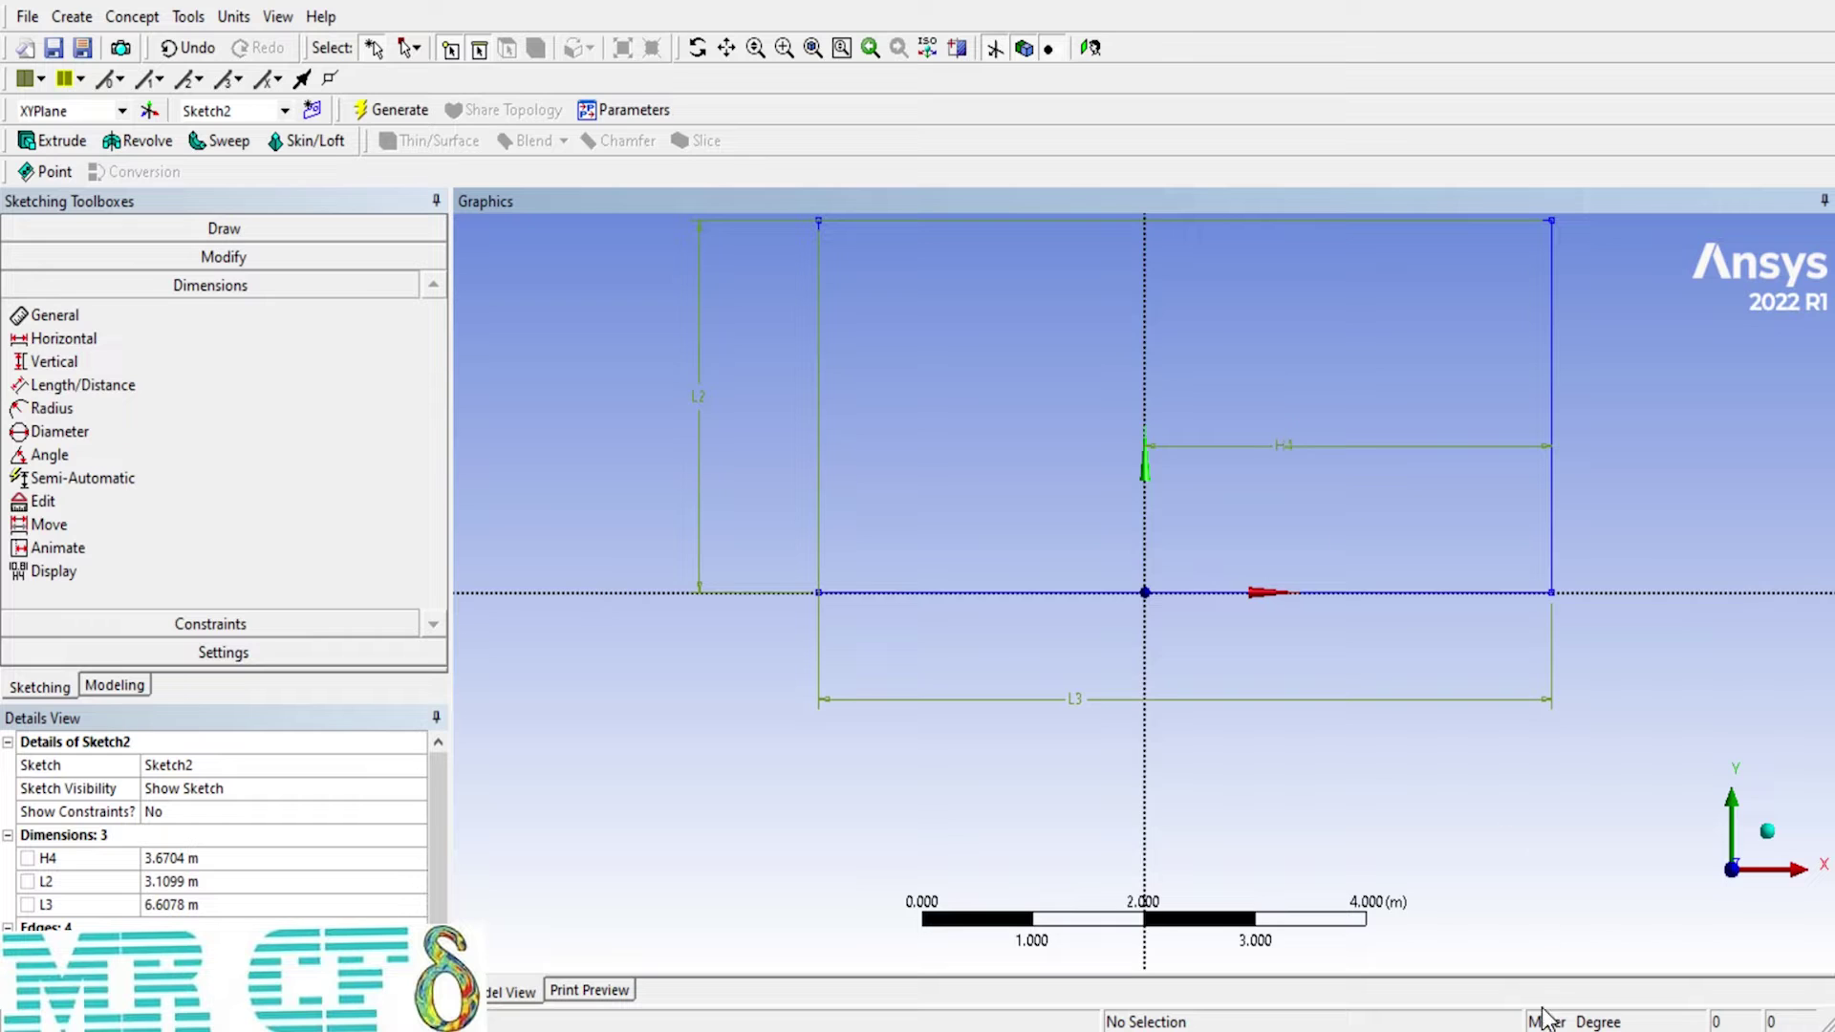
pyautogui.click(699, 395)
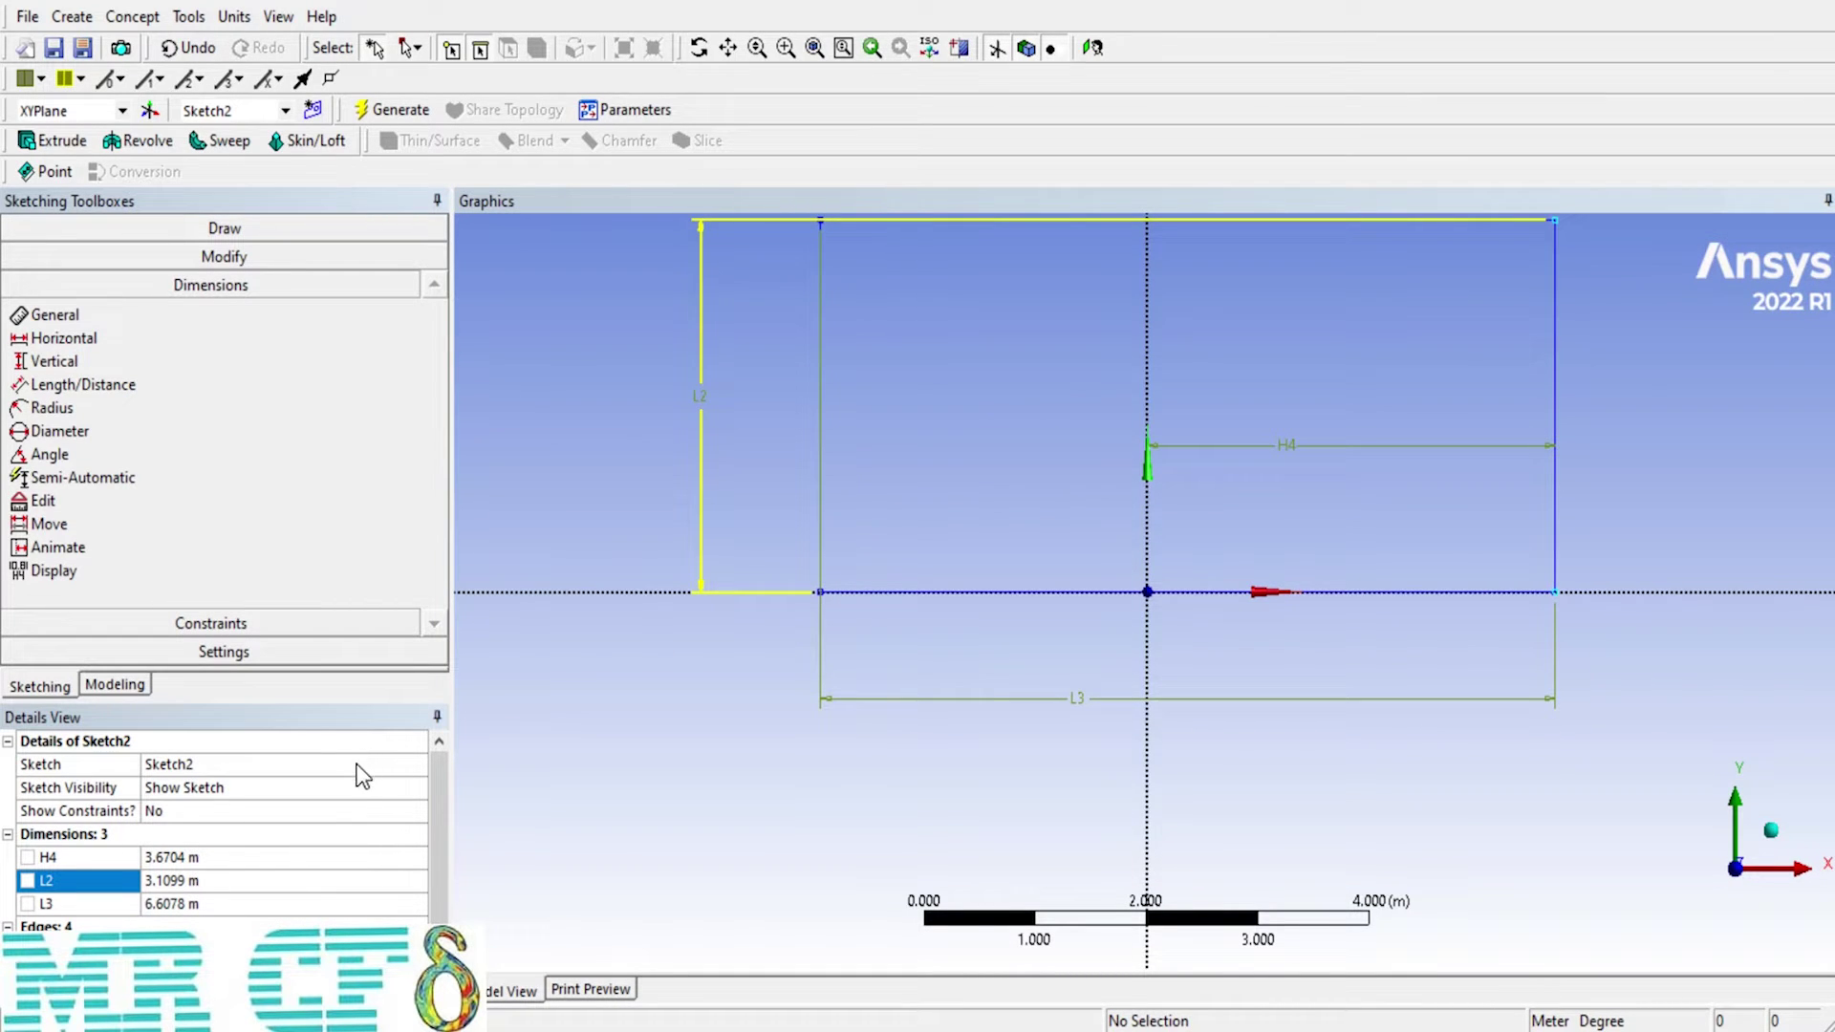
# Step: Set the dimensions to H4 = 1 m, L2 = 2 m and L3 = 2 m
pyautogui.click(247, 856)
pyautogui.write('1')
pyautogui.press('Return')
pyautogui.click(229, 879)
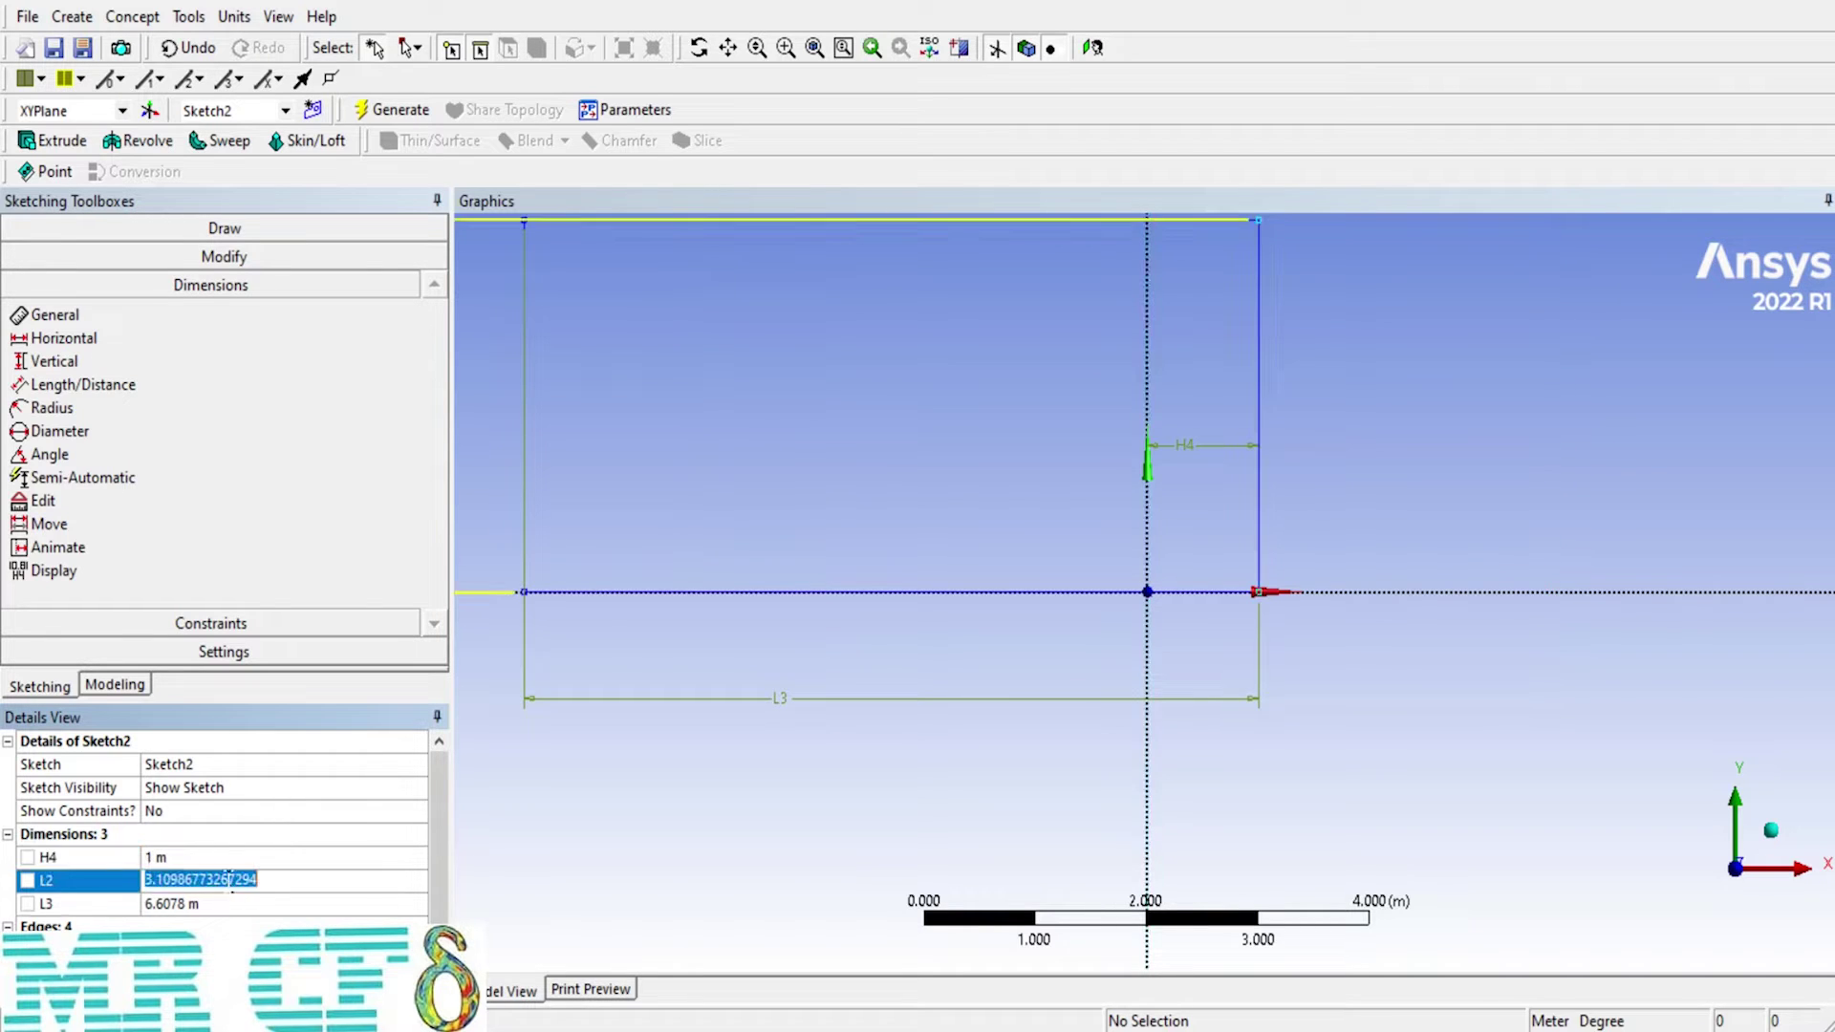
pyautogui.write('2')
pyautogui.press('Return')
pyautogui.click(200, 903)
pyautogui.write('2')
pyautogui.press('Return')
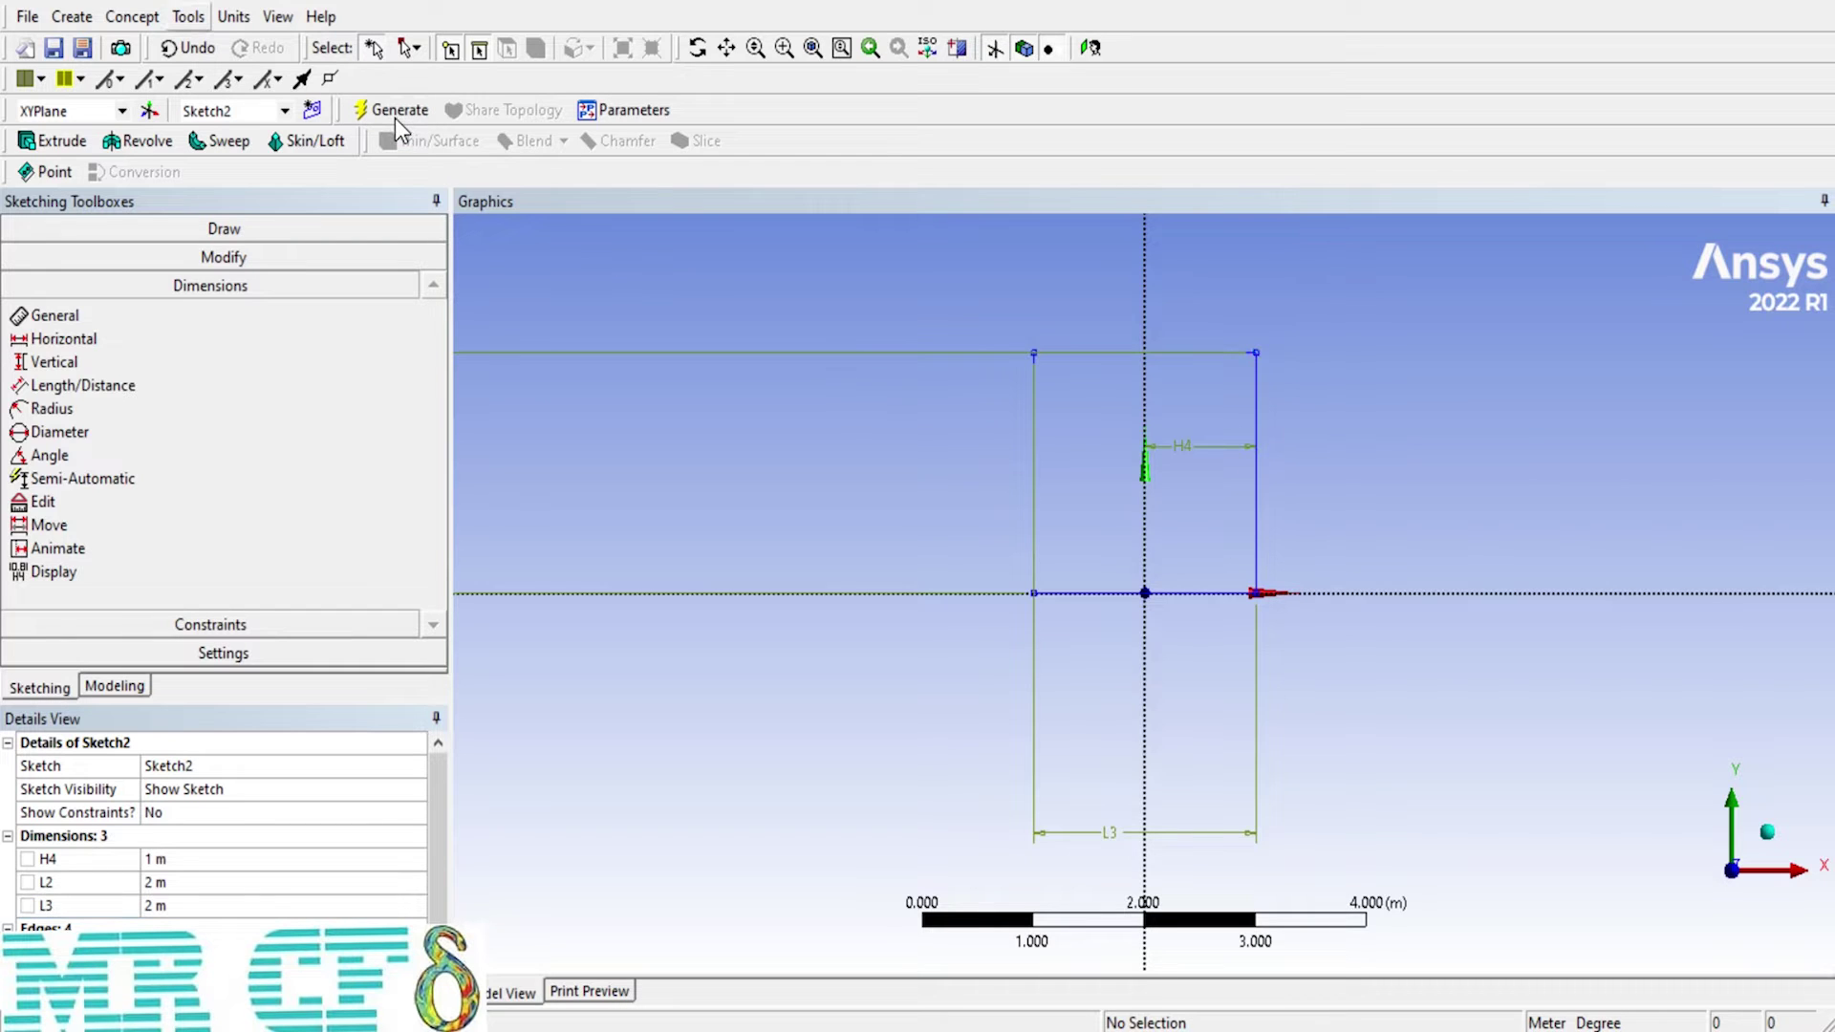
# Step: Create a surface body from Sketch2 with Concept > Surfaces From Sketches
pyautogui.click(143, 20)
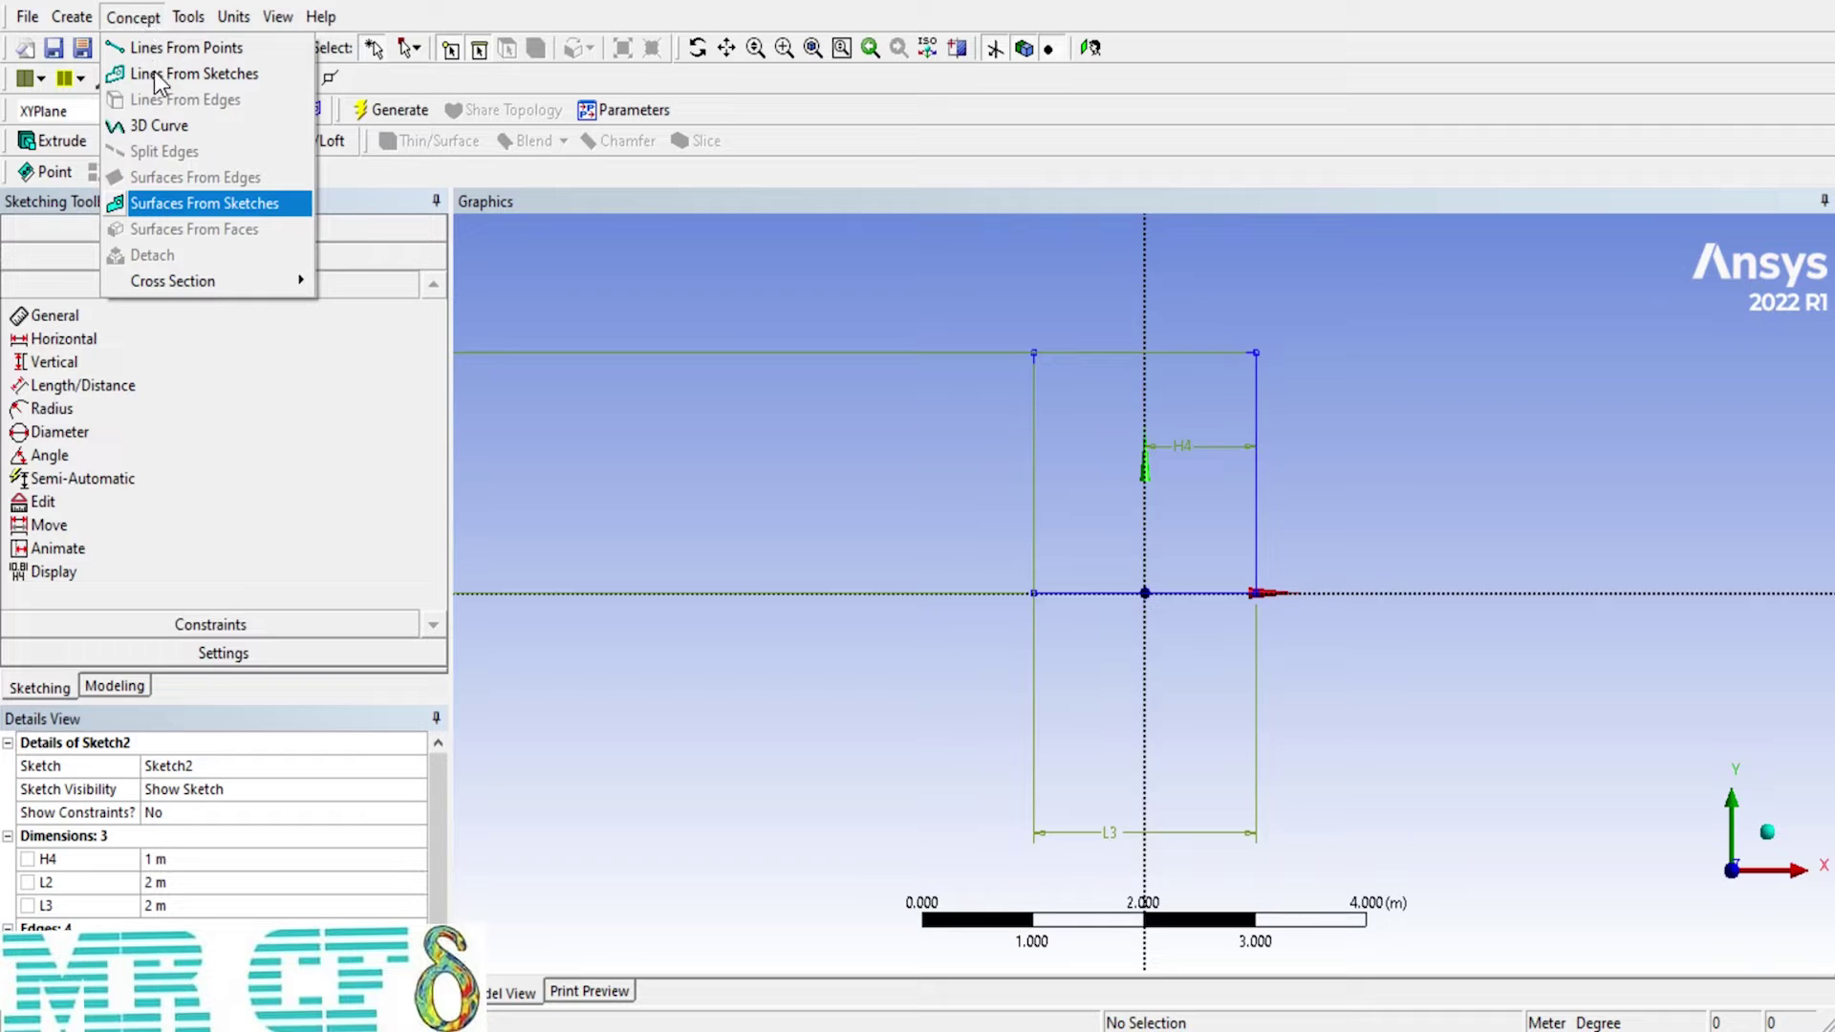
pyautogui.click(184, 203)
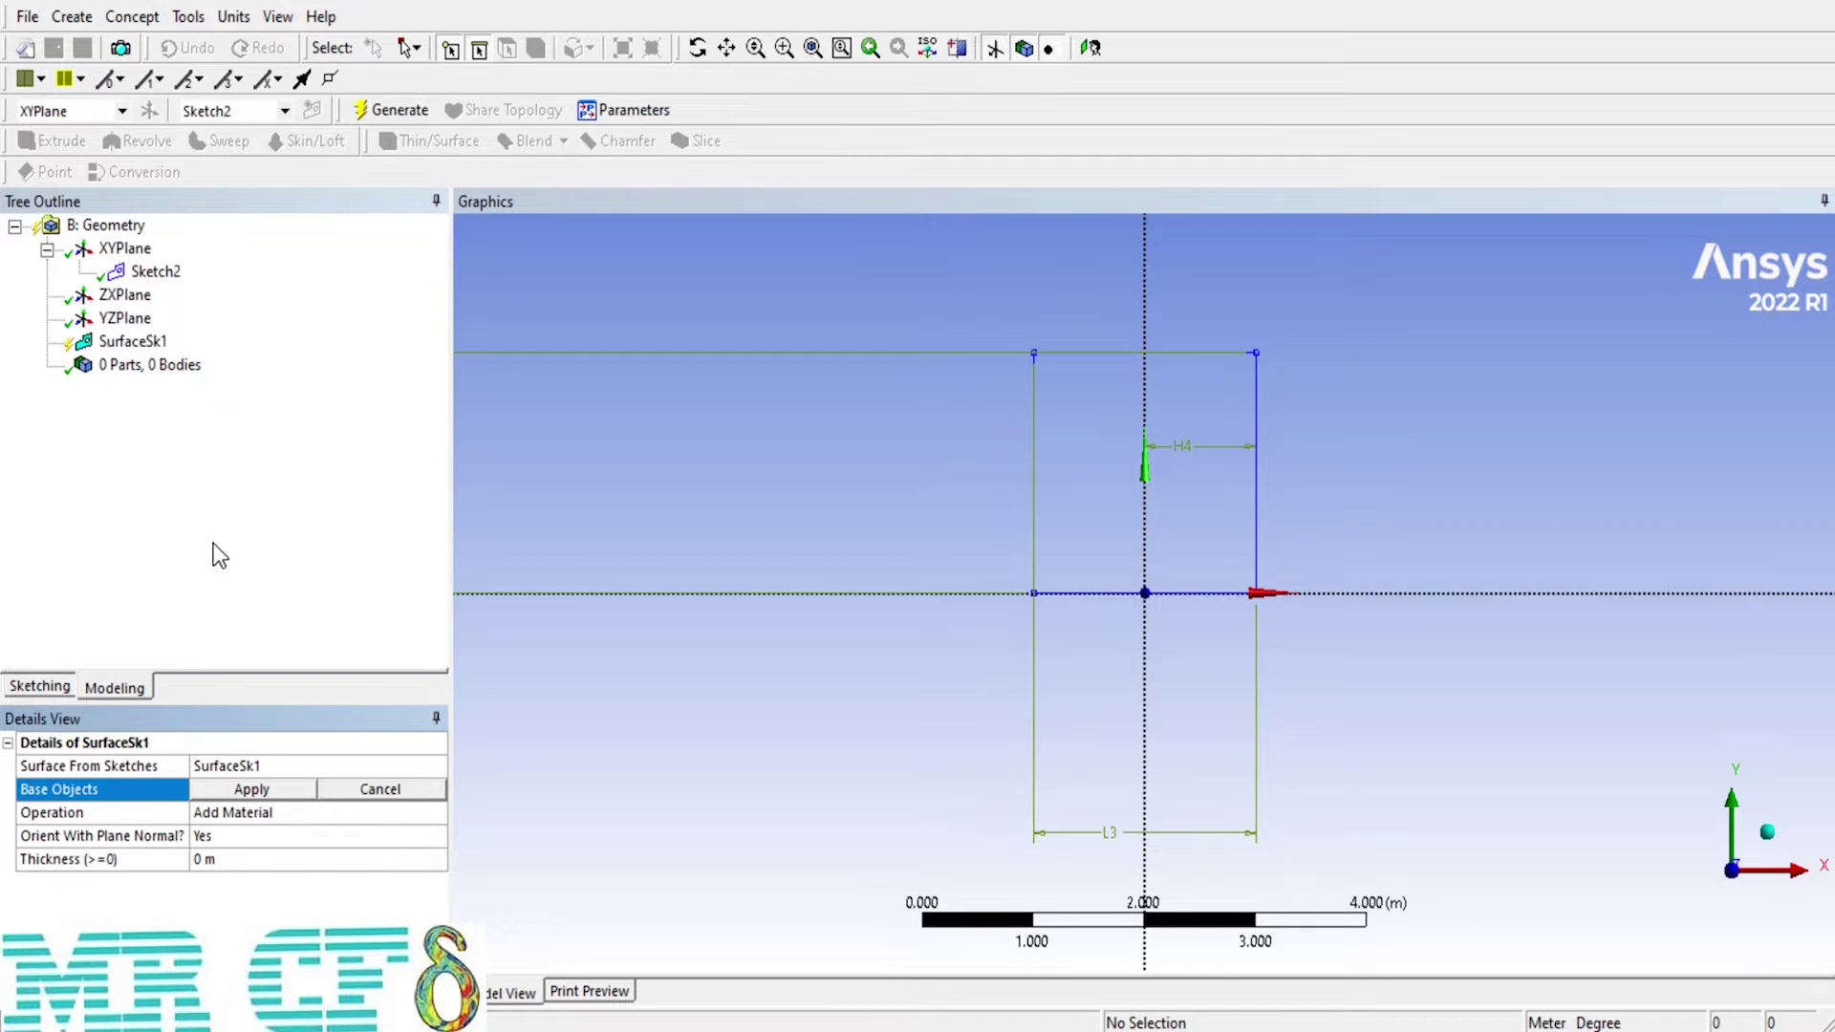
pyautogui.click(156, 274)
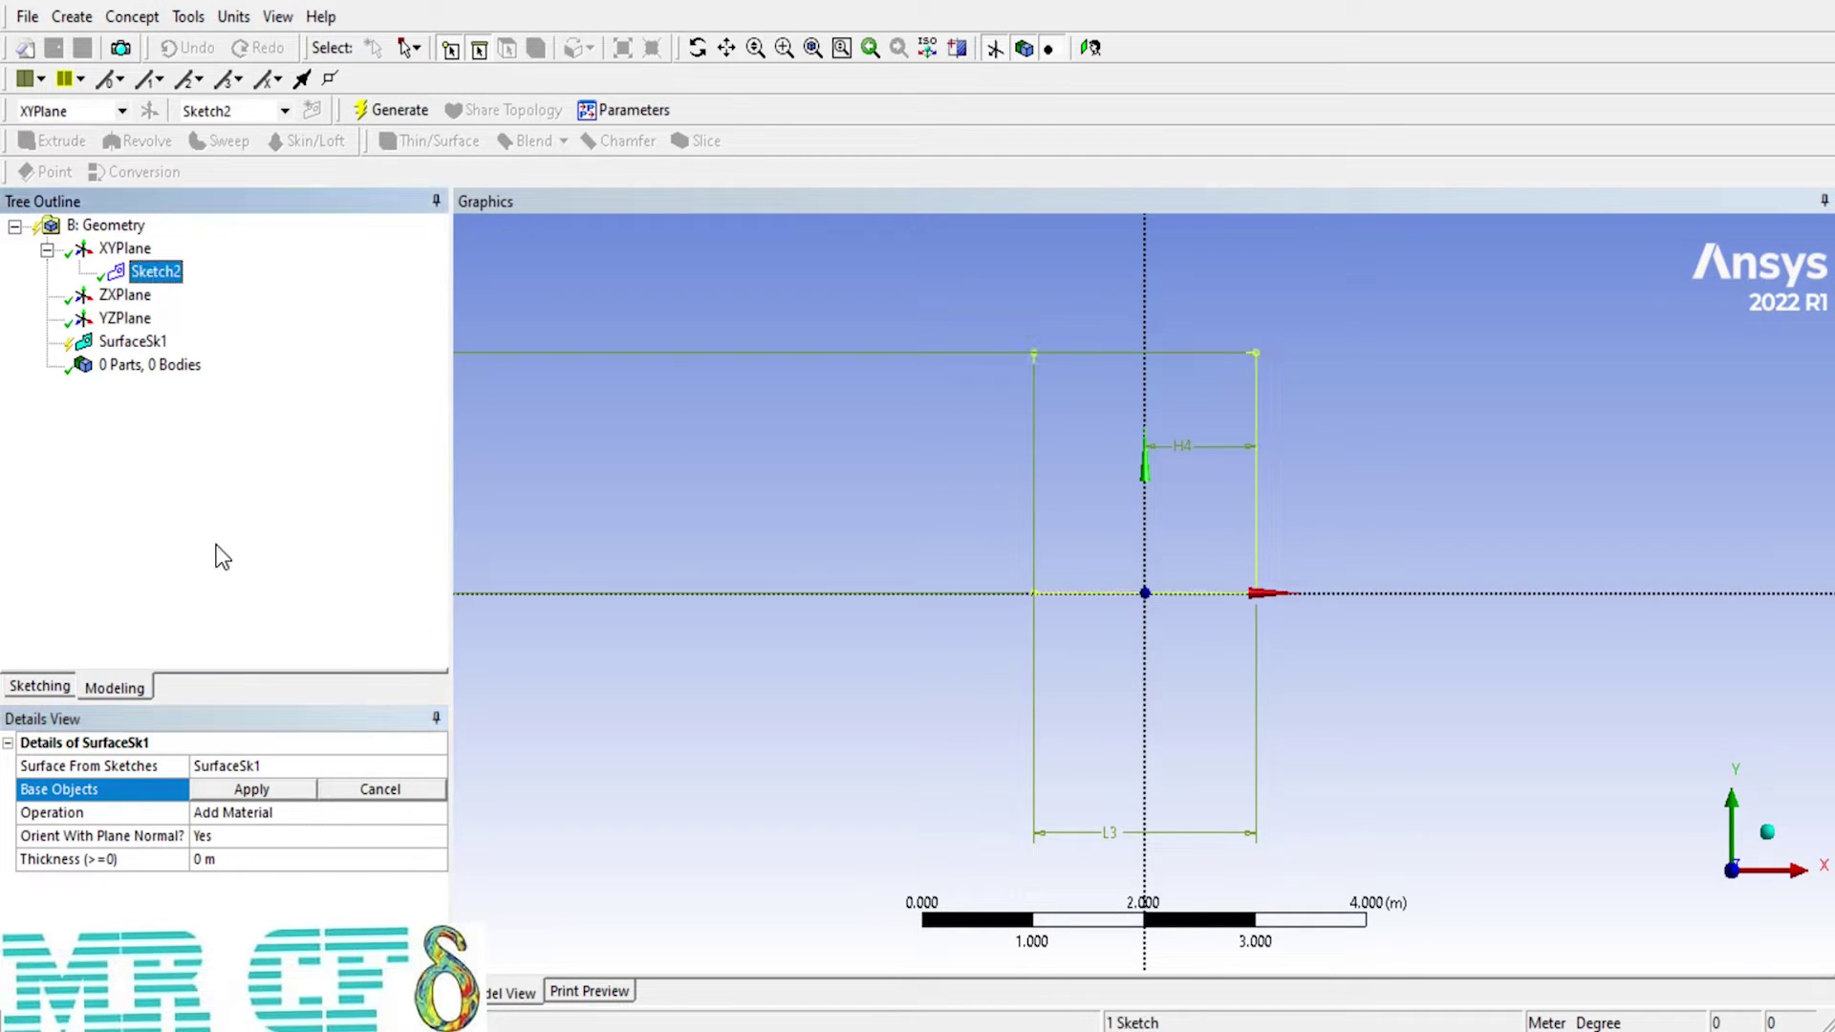
pyautogui.click(271, 788)
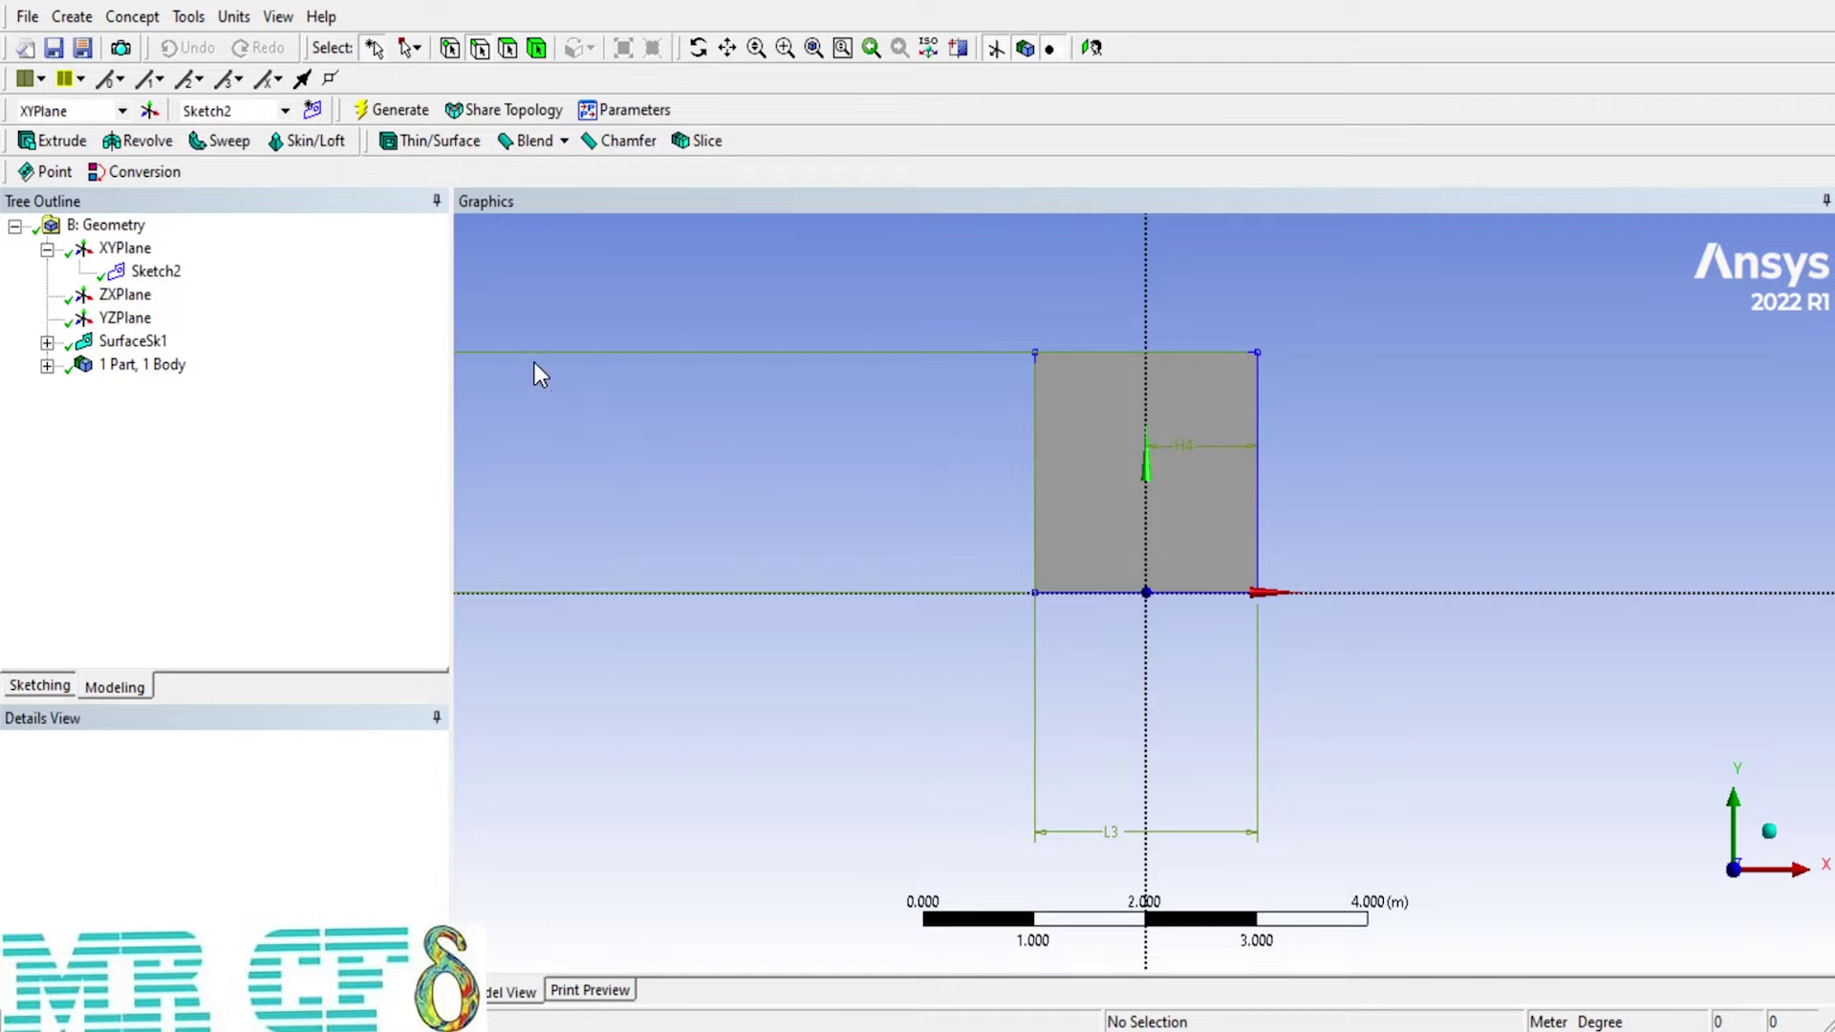
# Step: Start a Split Edges feature on one 2 m edge of the square
pyautogui.click(138, 18)
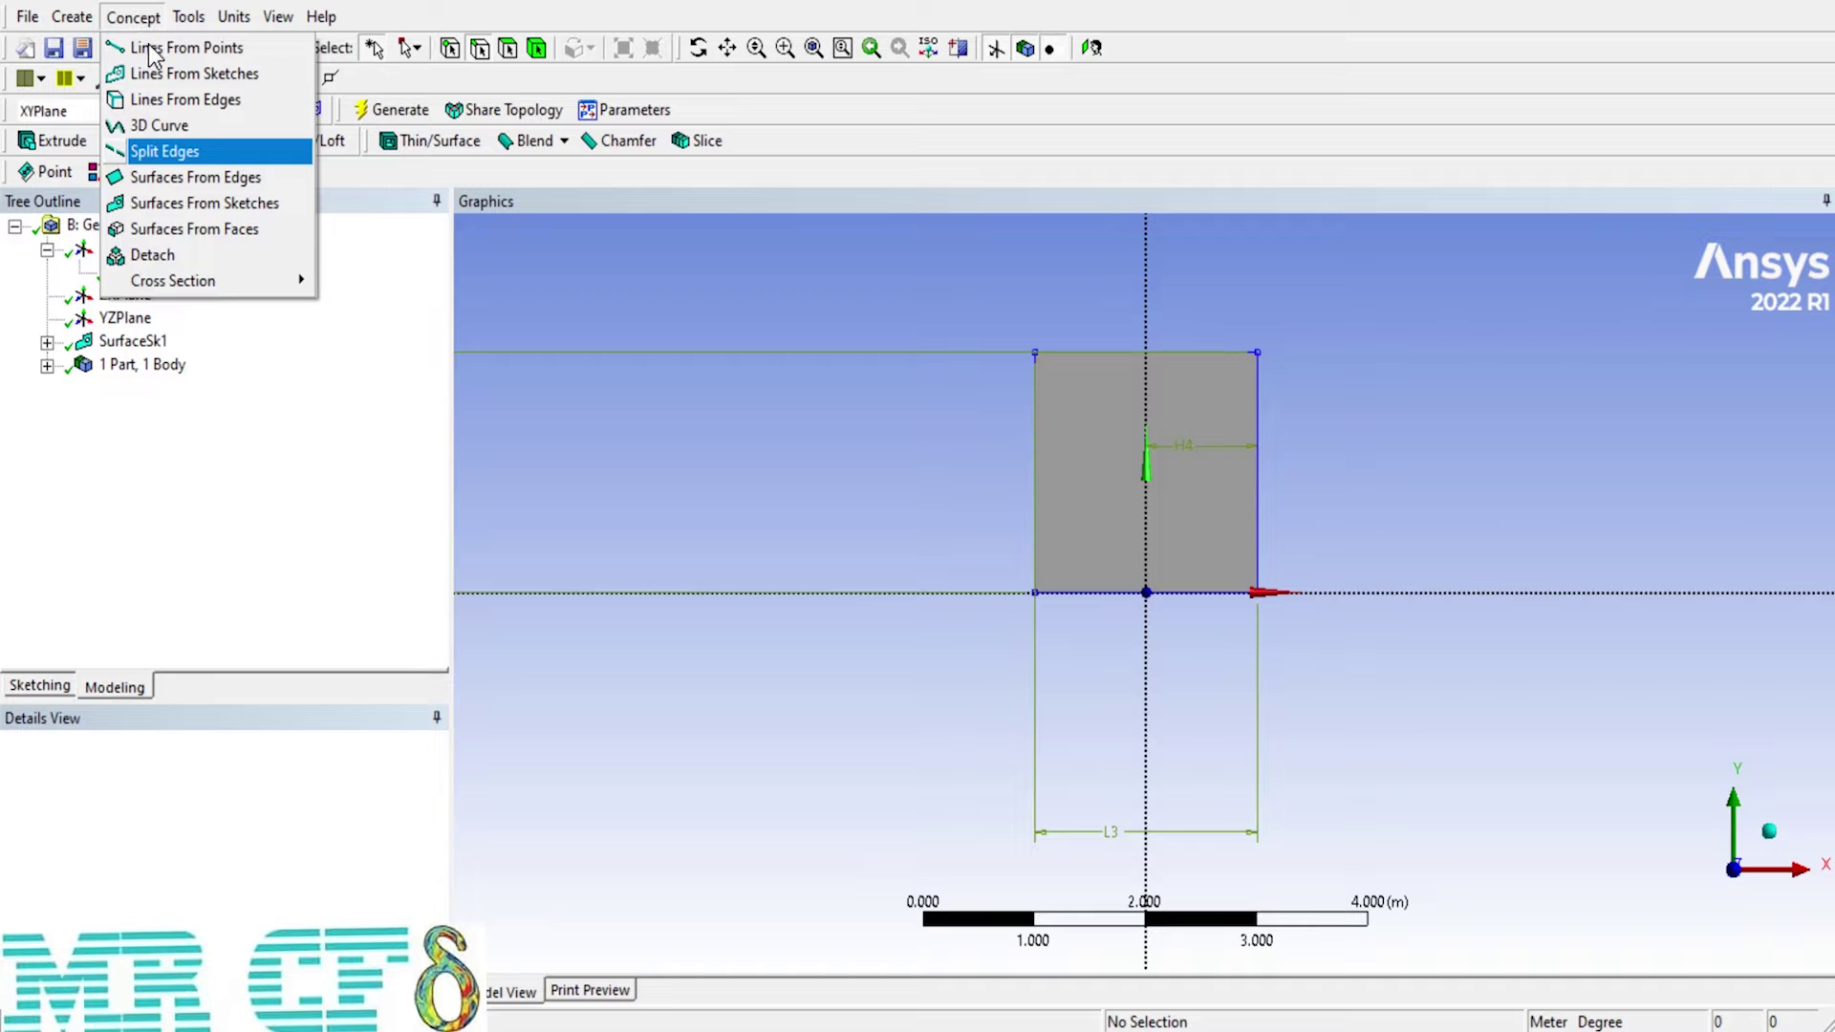
pyautogui.click(168, 153)
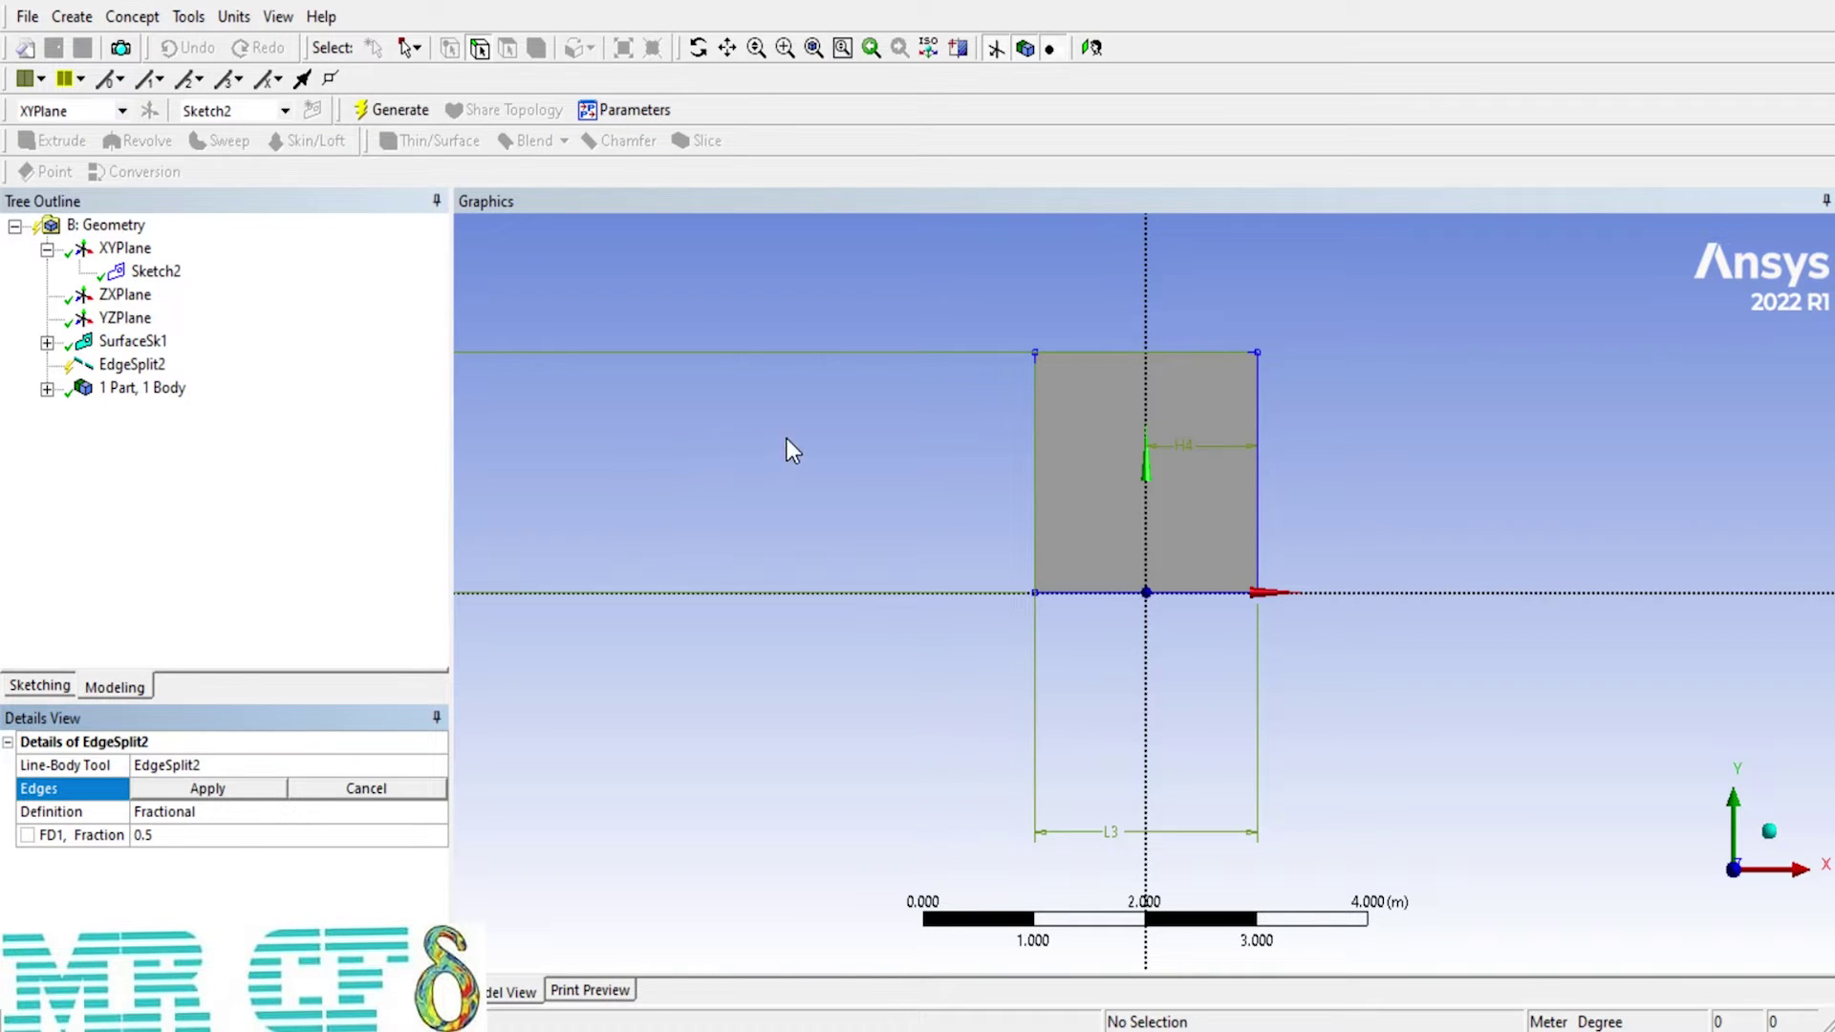
pyautogui.click(1142, 355)
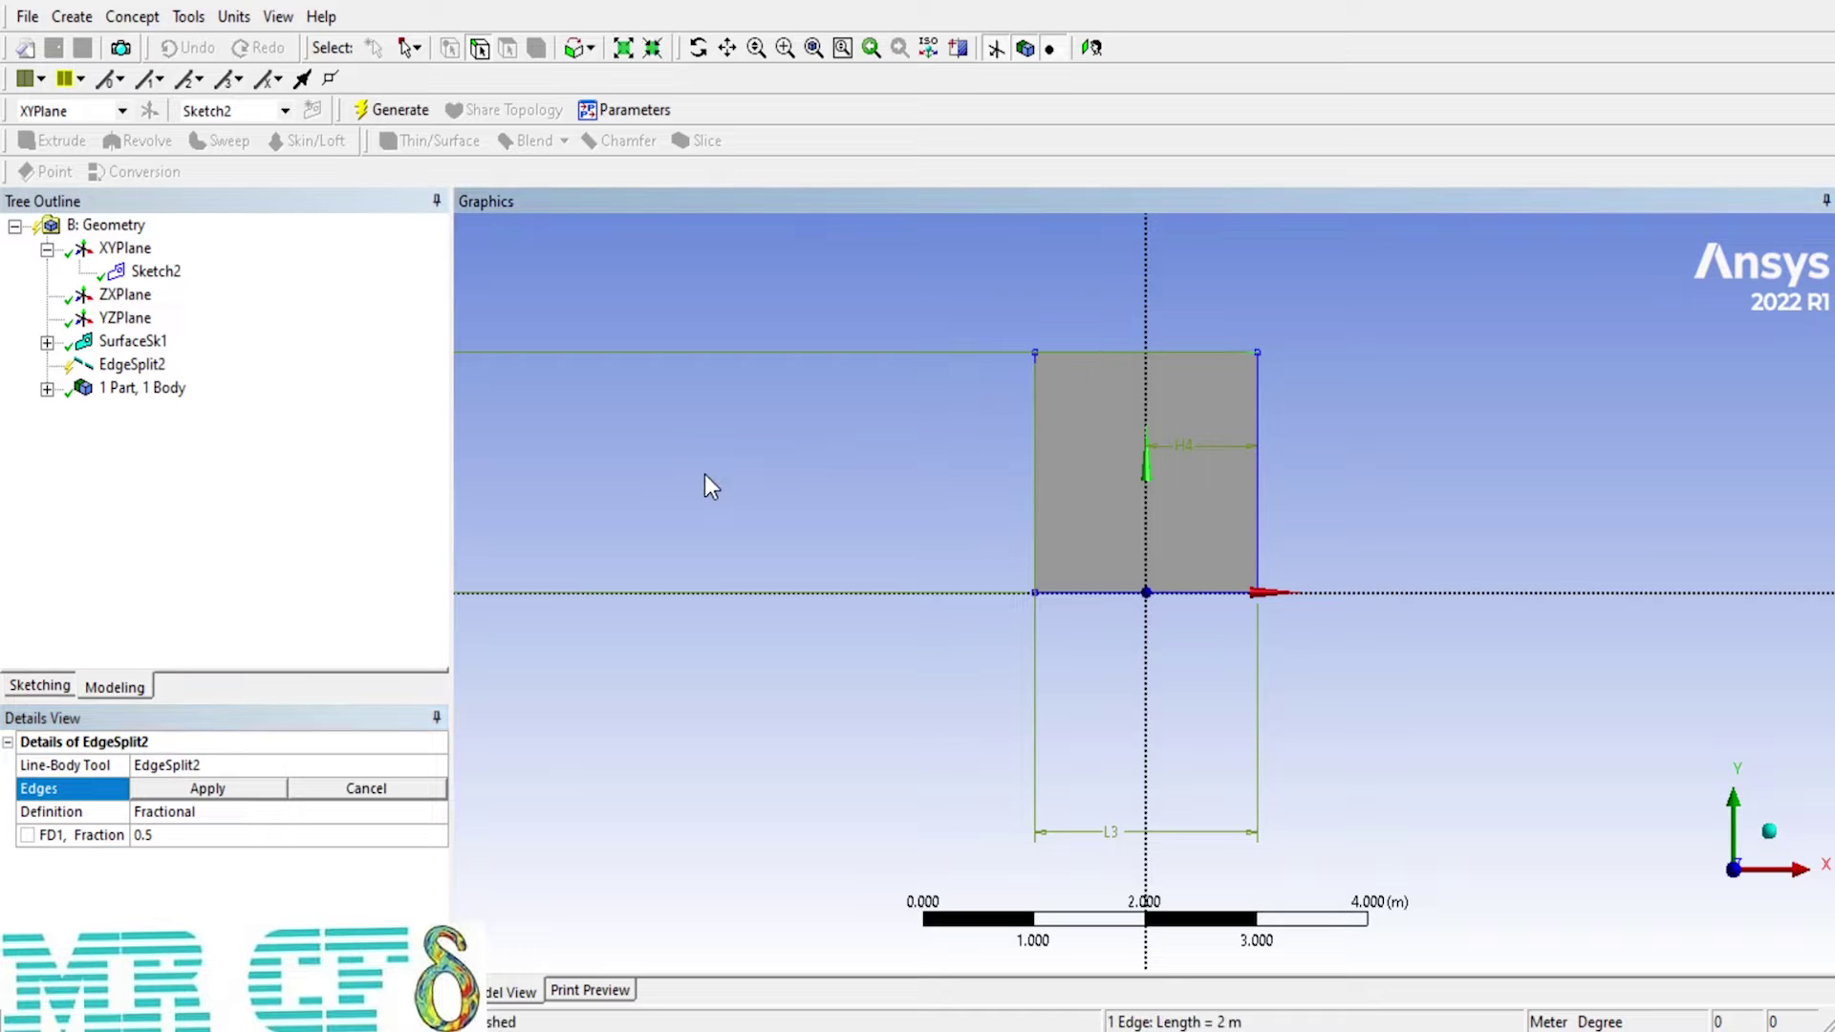
pyautogui.click(206, 789)
# Step: Set the edge split to Split by N with Sigma 0.85 m
pyautogui.click(437, 812)
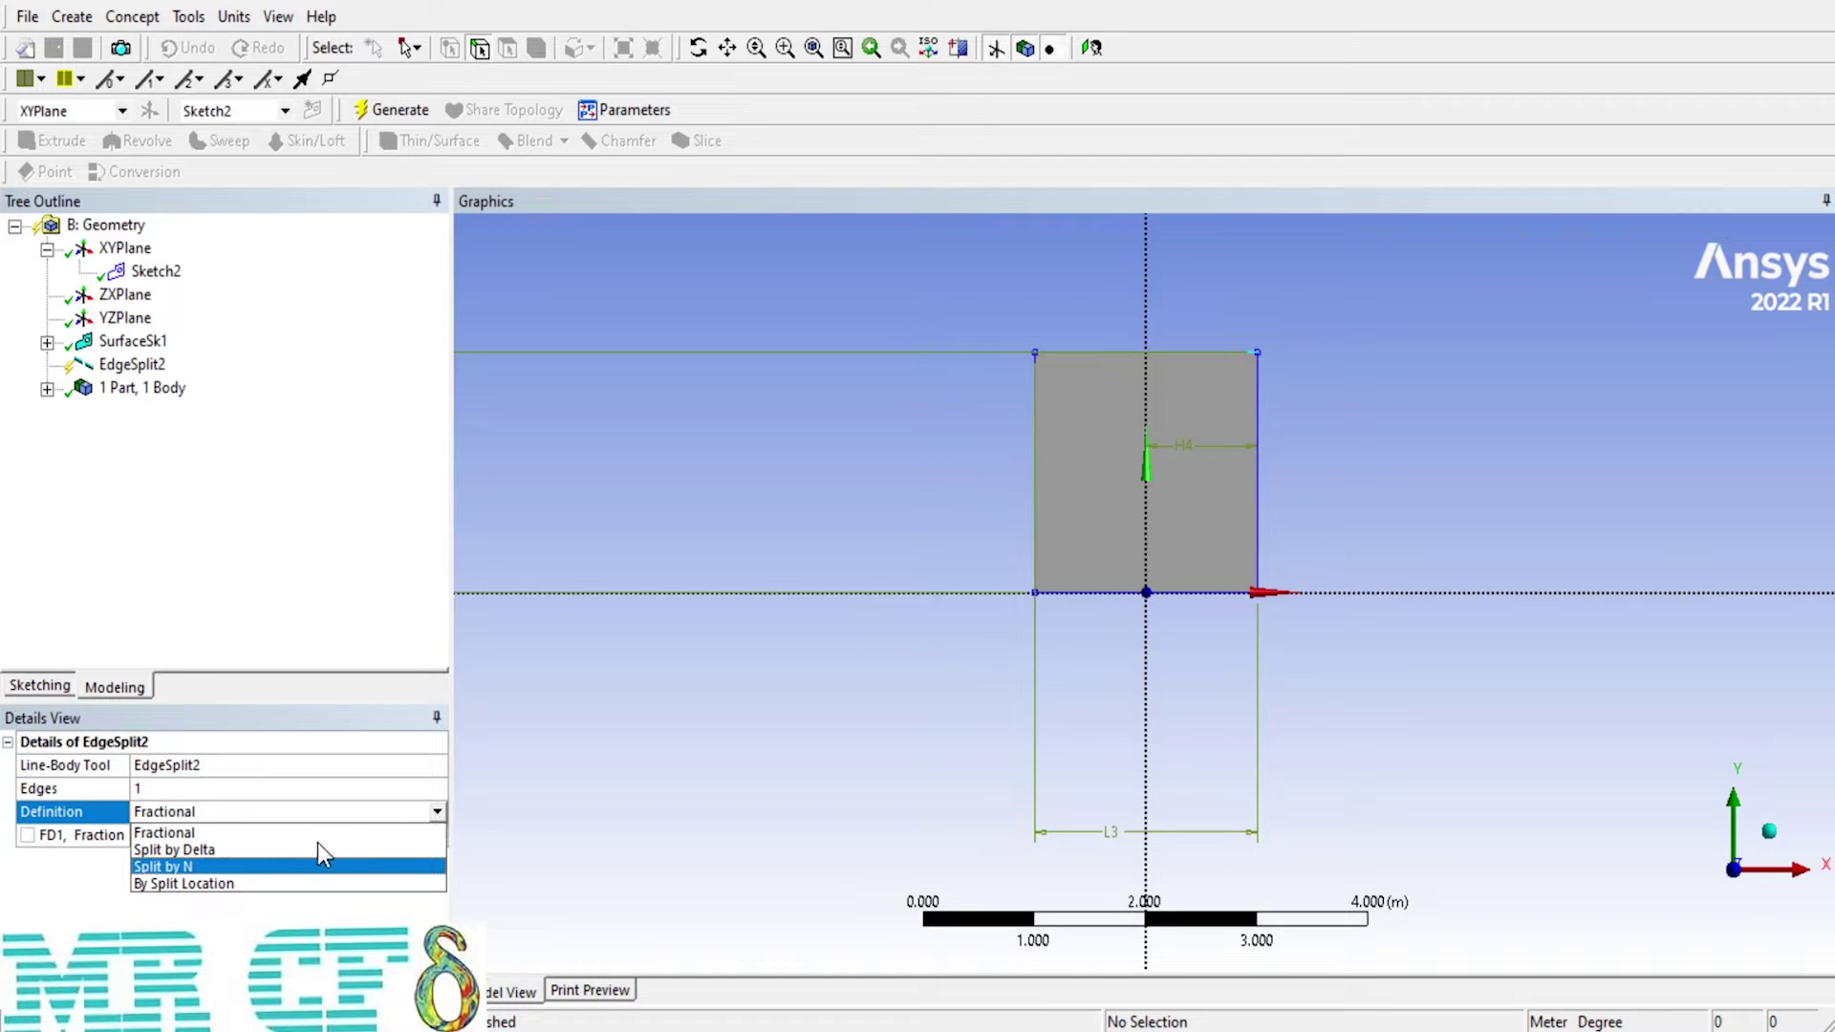
pyautogui.click(241, 866)
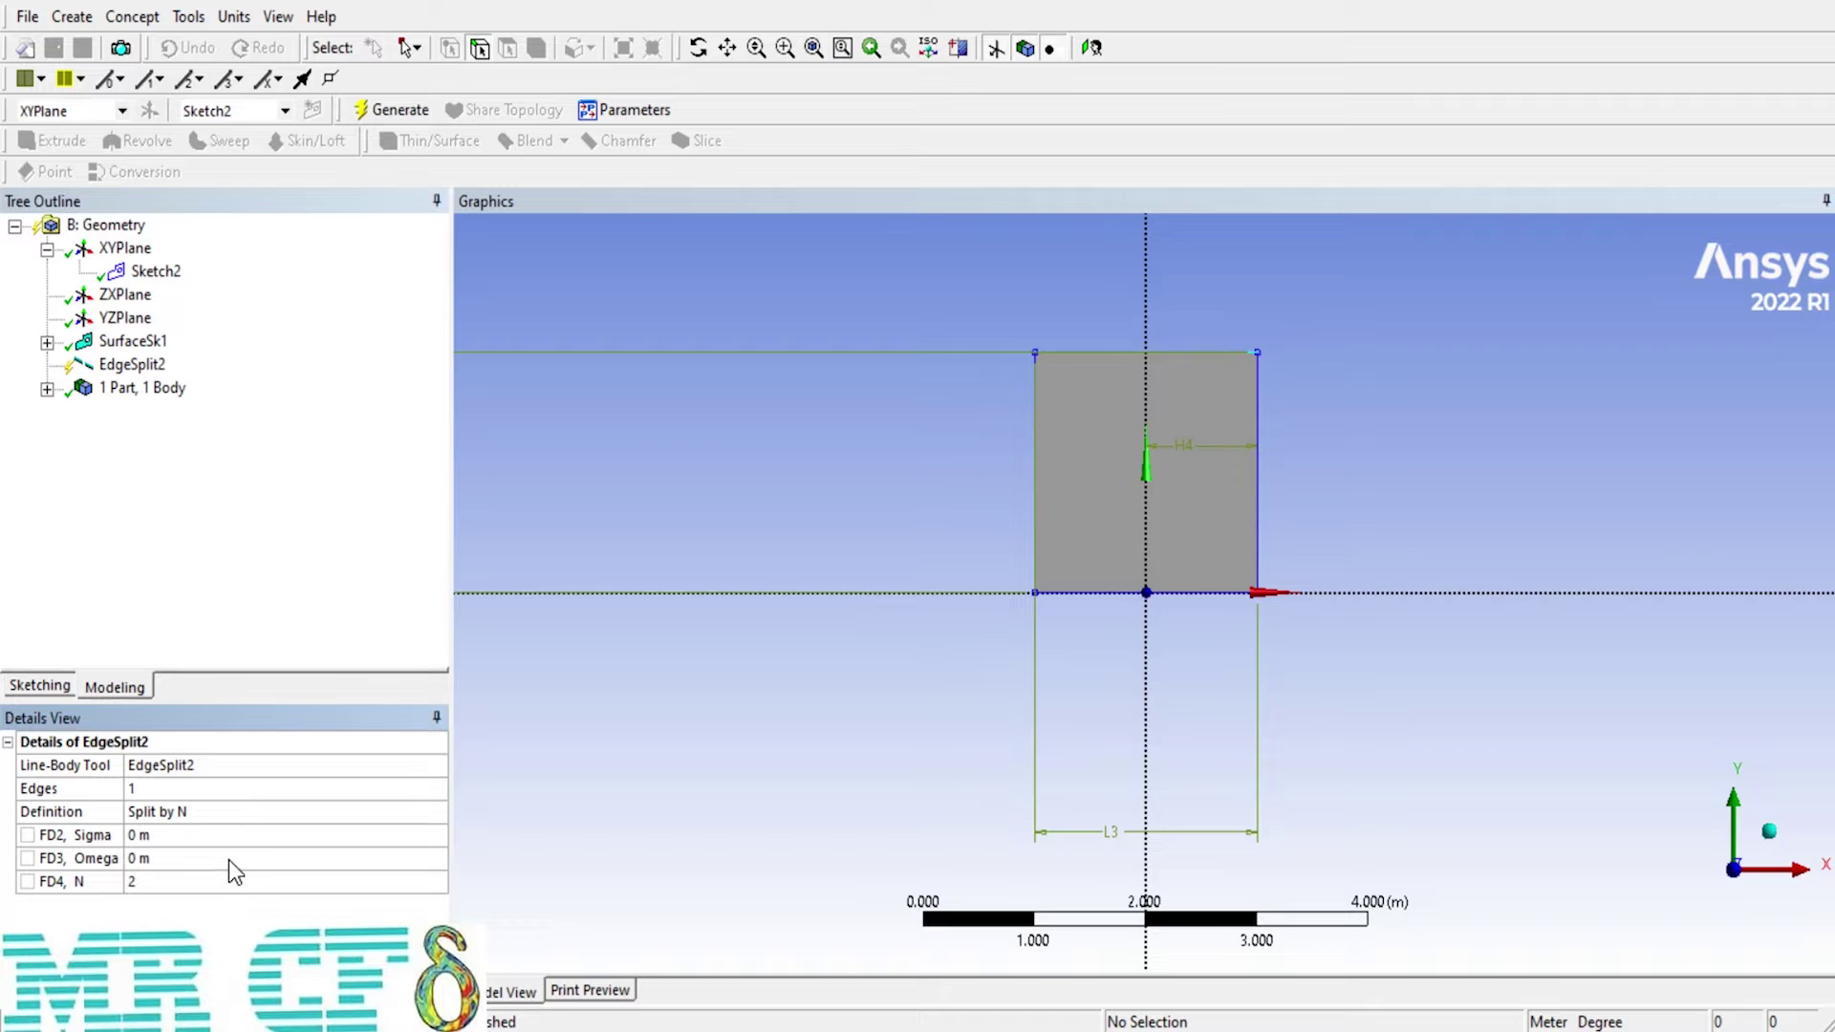
pyautogui.click(168, 837)
pyautogui.write('0.85')
pyautogui.press('Return')
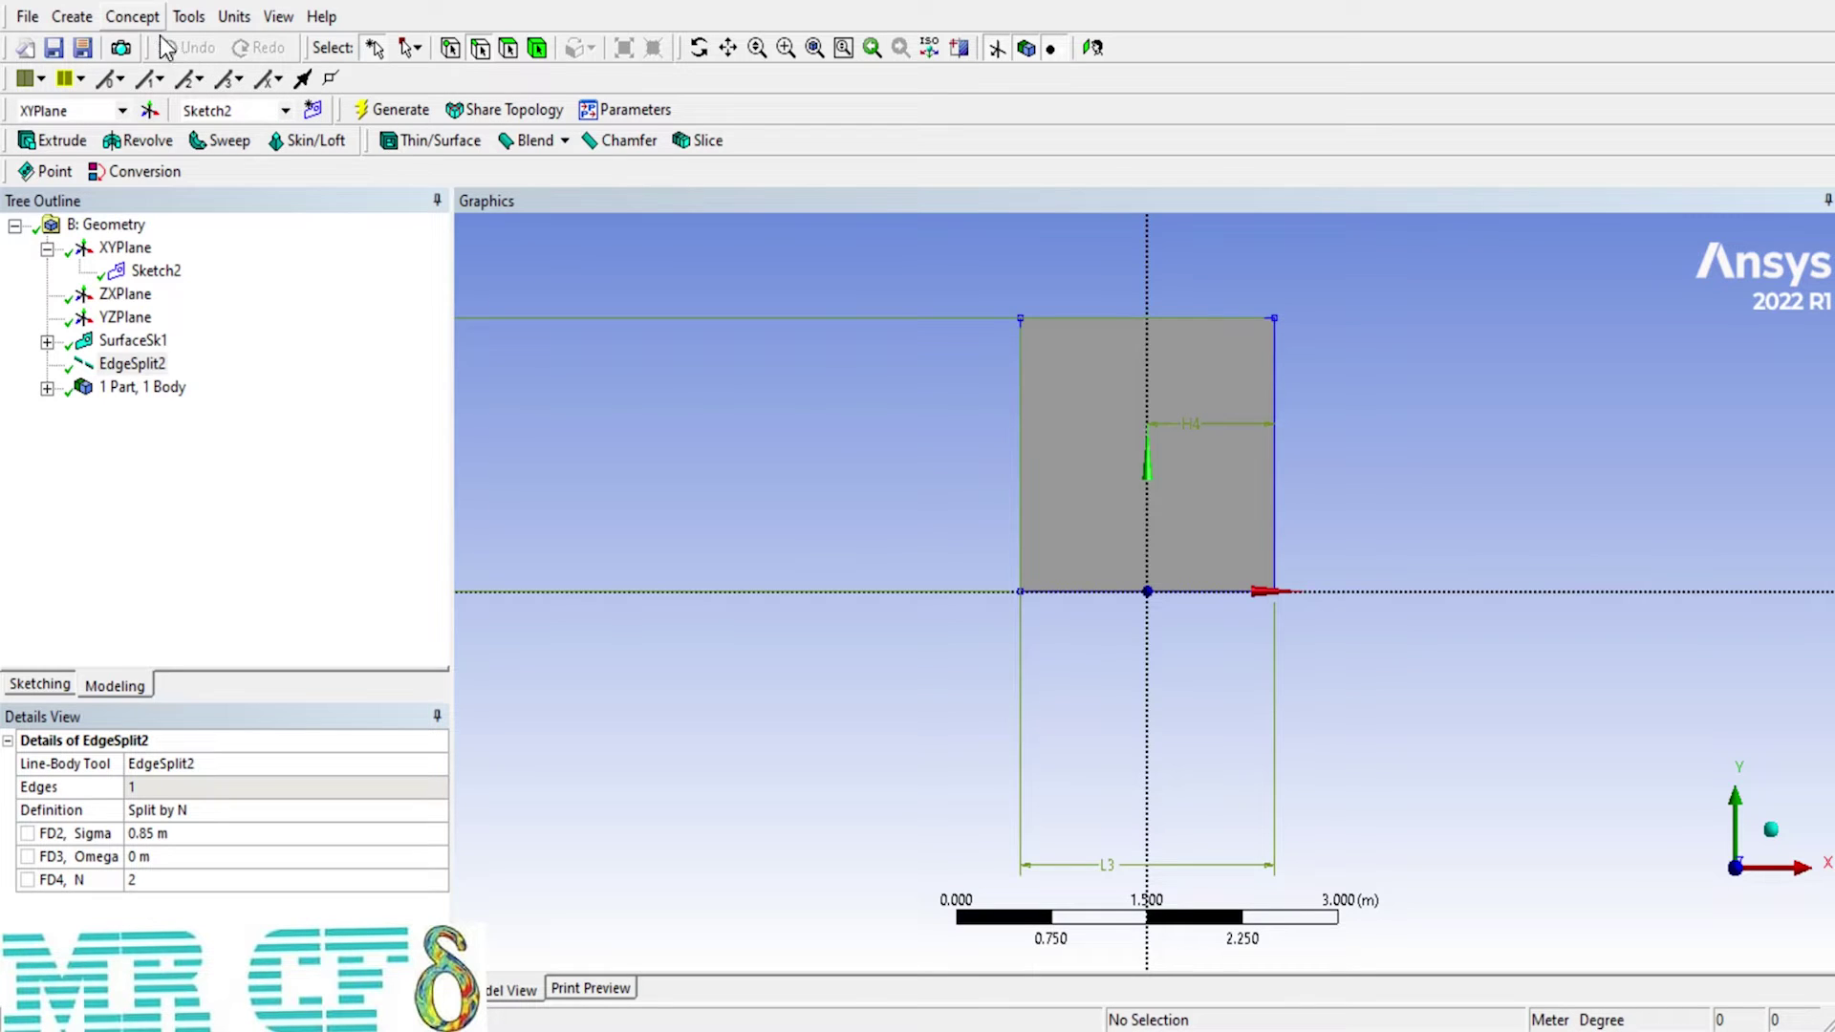
pyautogui.click(134, 17)
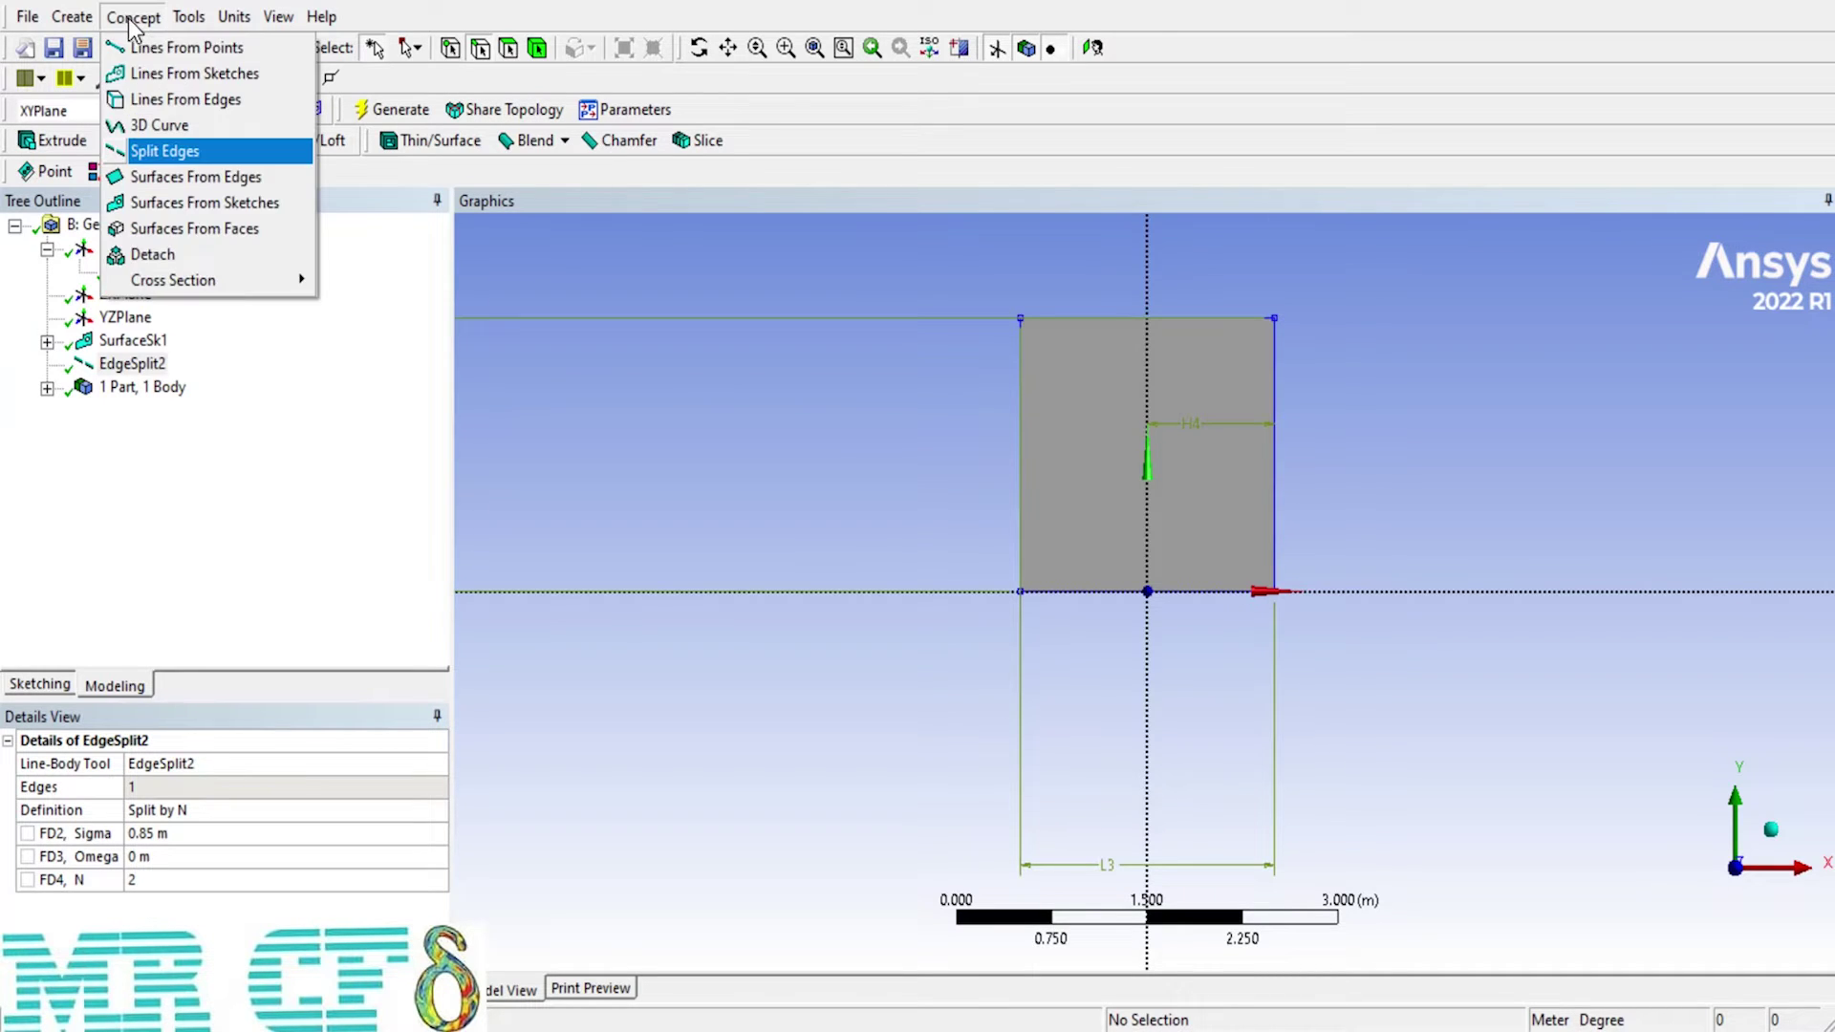
# Step: Split the rectangle's top edge with Sigma 0.3 m and generate it
pyautogui.click(180, 146)
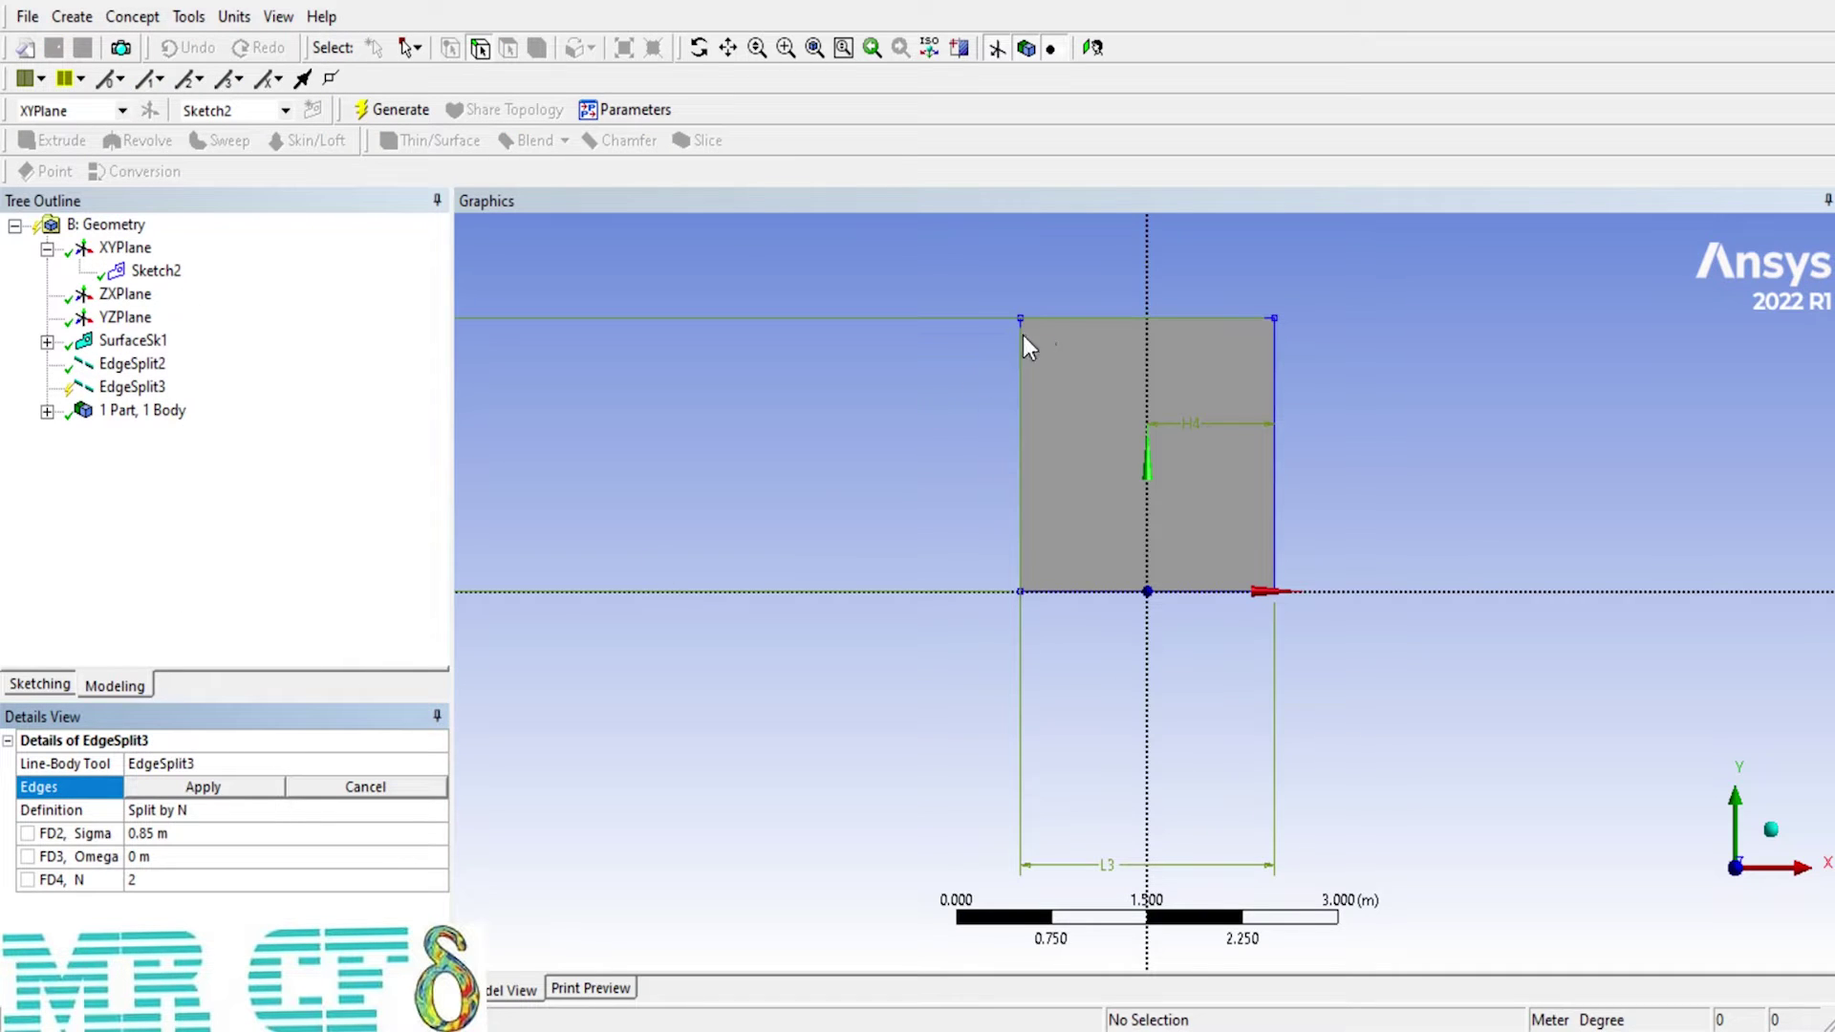
pyautogui.click(1084, 334)
pyautogui.click(259, 785)
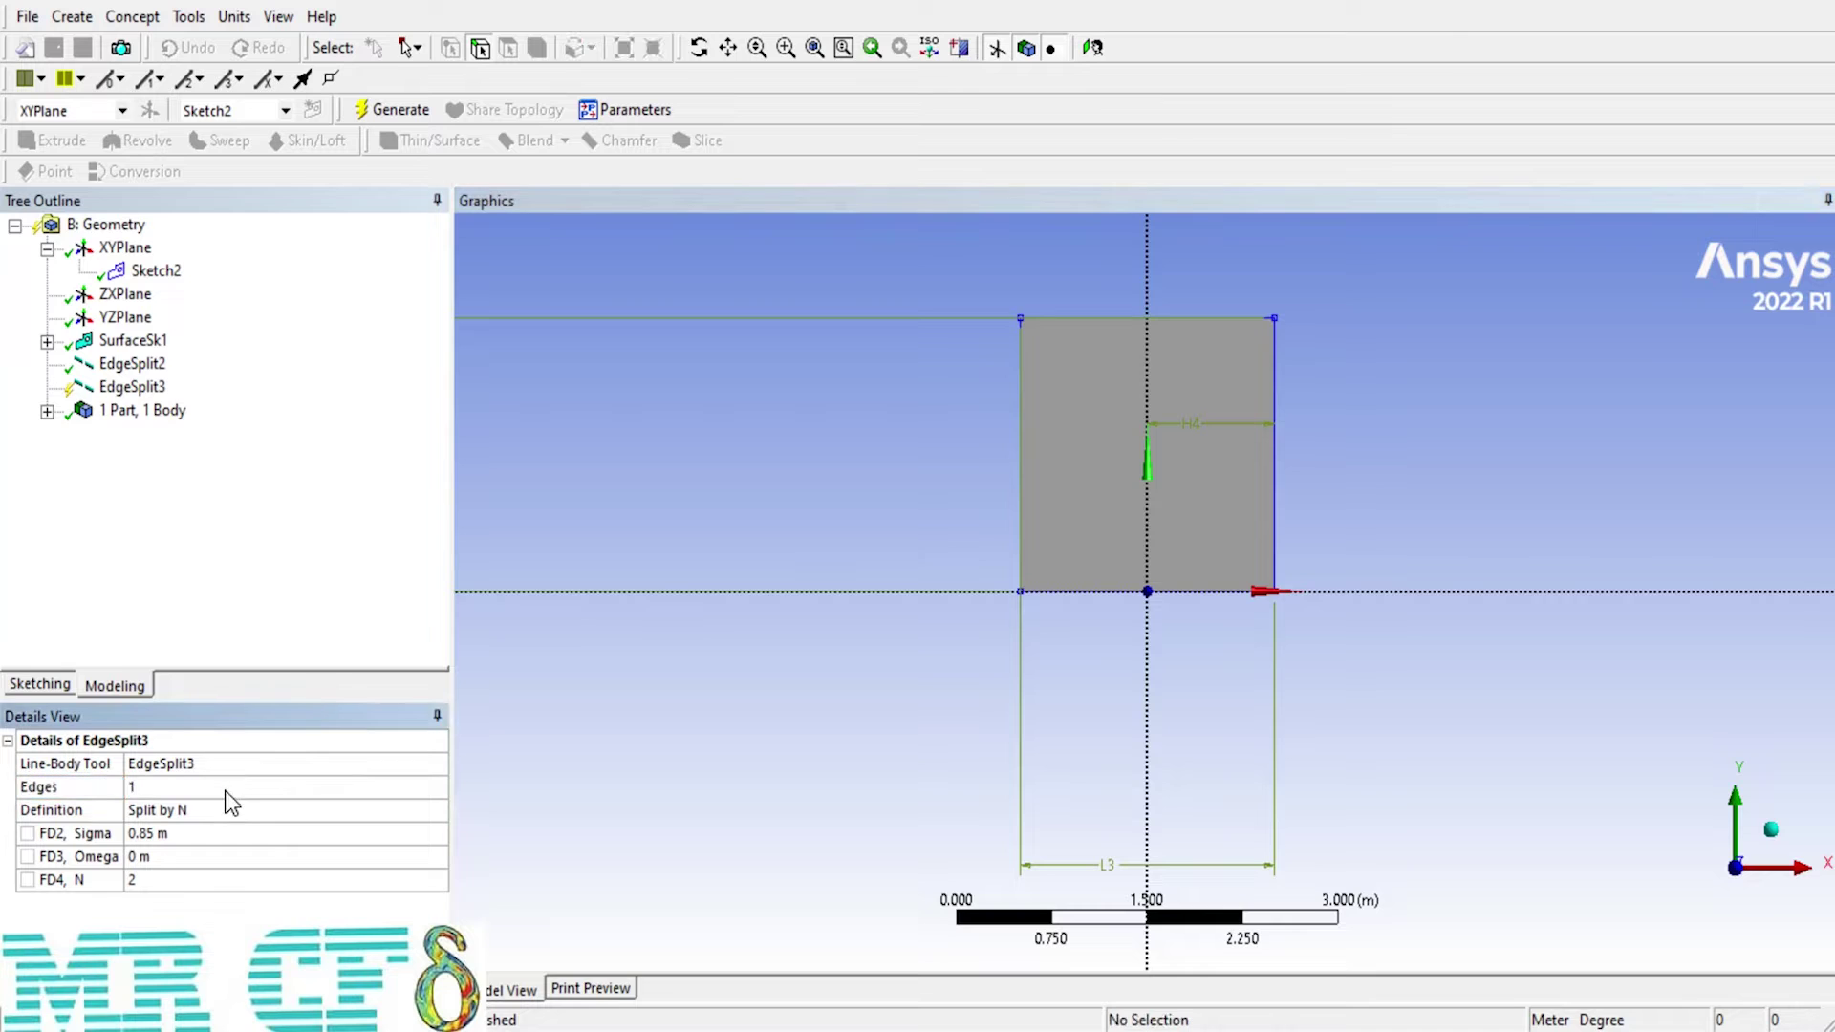
pyautogui.click(175, 834)
pyautogui.write('0.3')
pyautogui.press('Return')
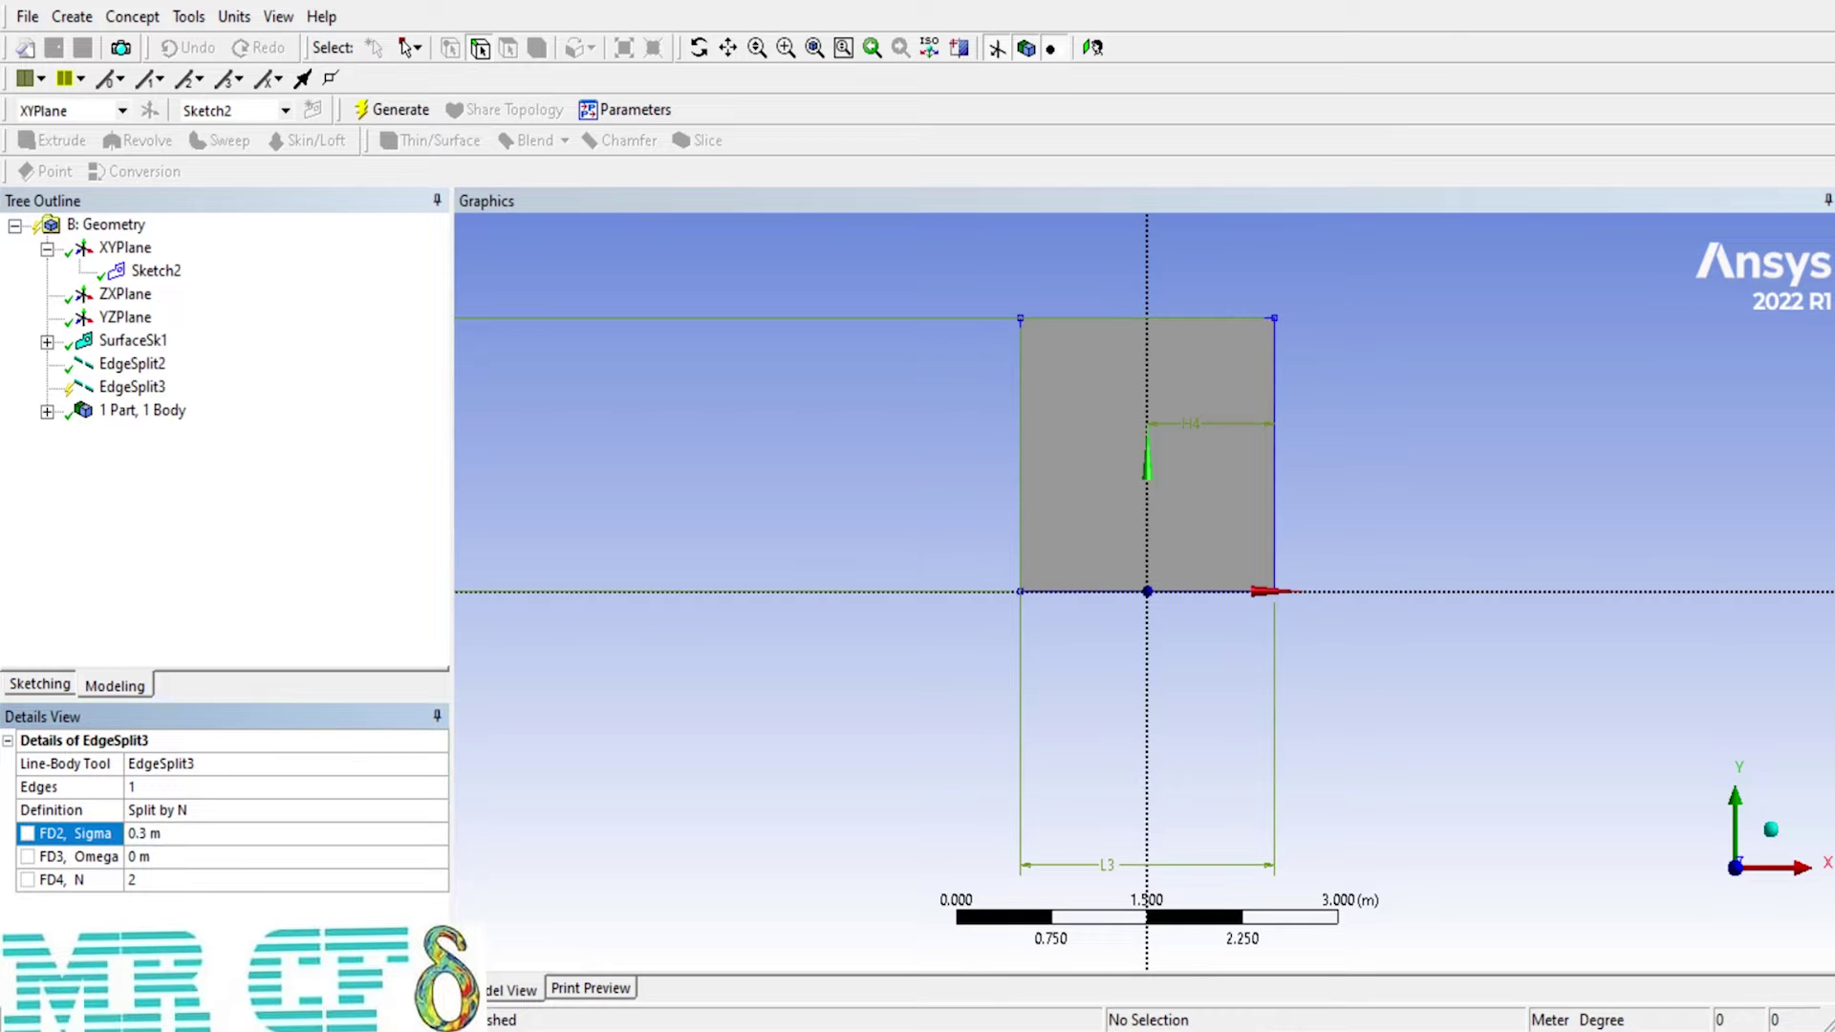
pyautogui.click(401, 110)
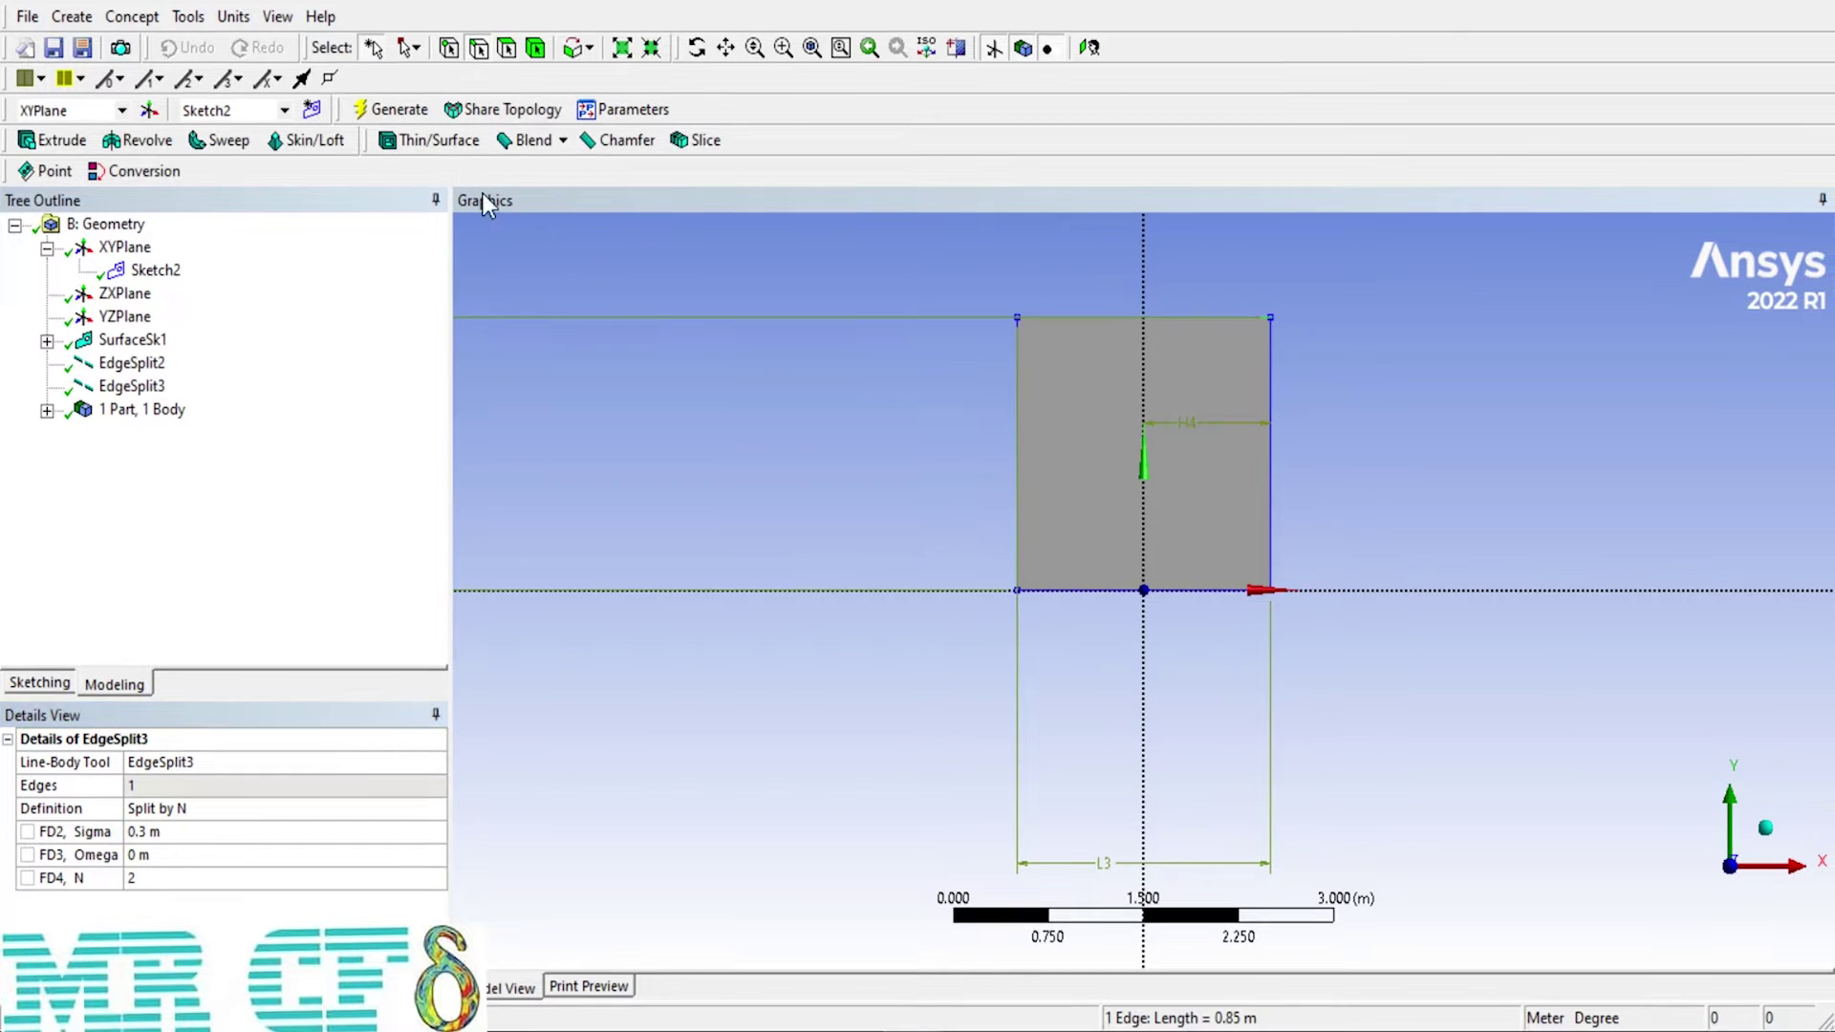
# Step: Split the rectangle's bottom edge with Sigma 0.4 m
pyautogui.click(151, 17)
pyautogui.click(182, 154)
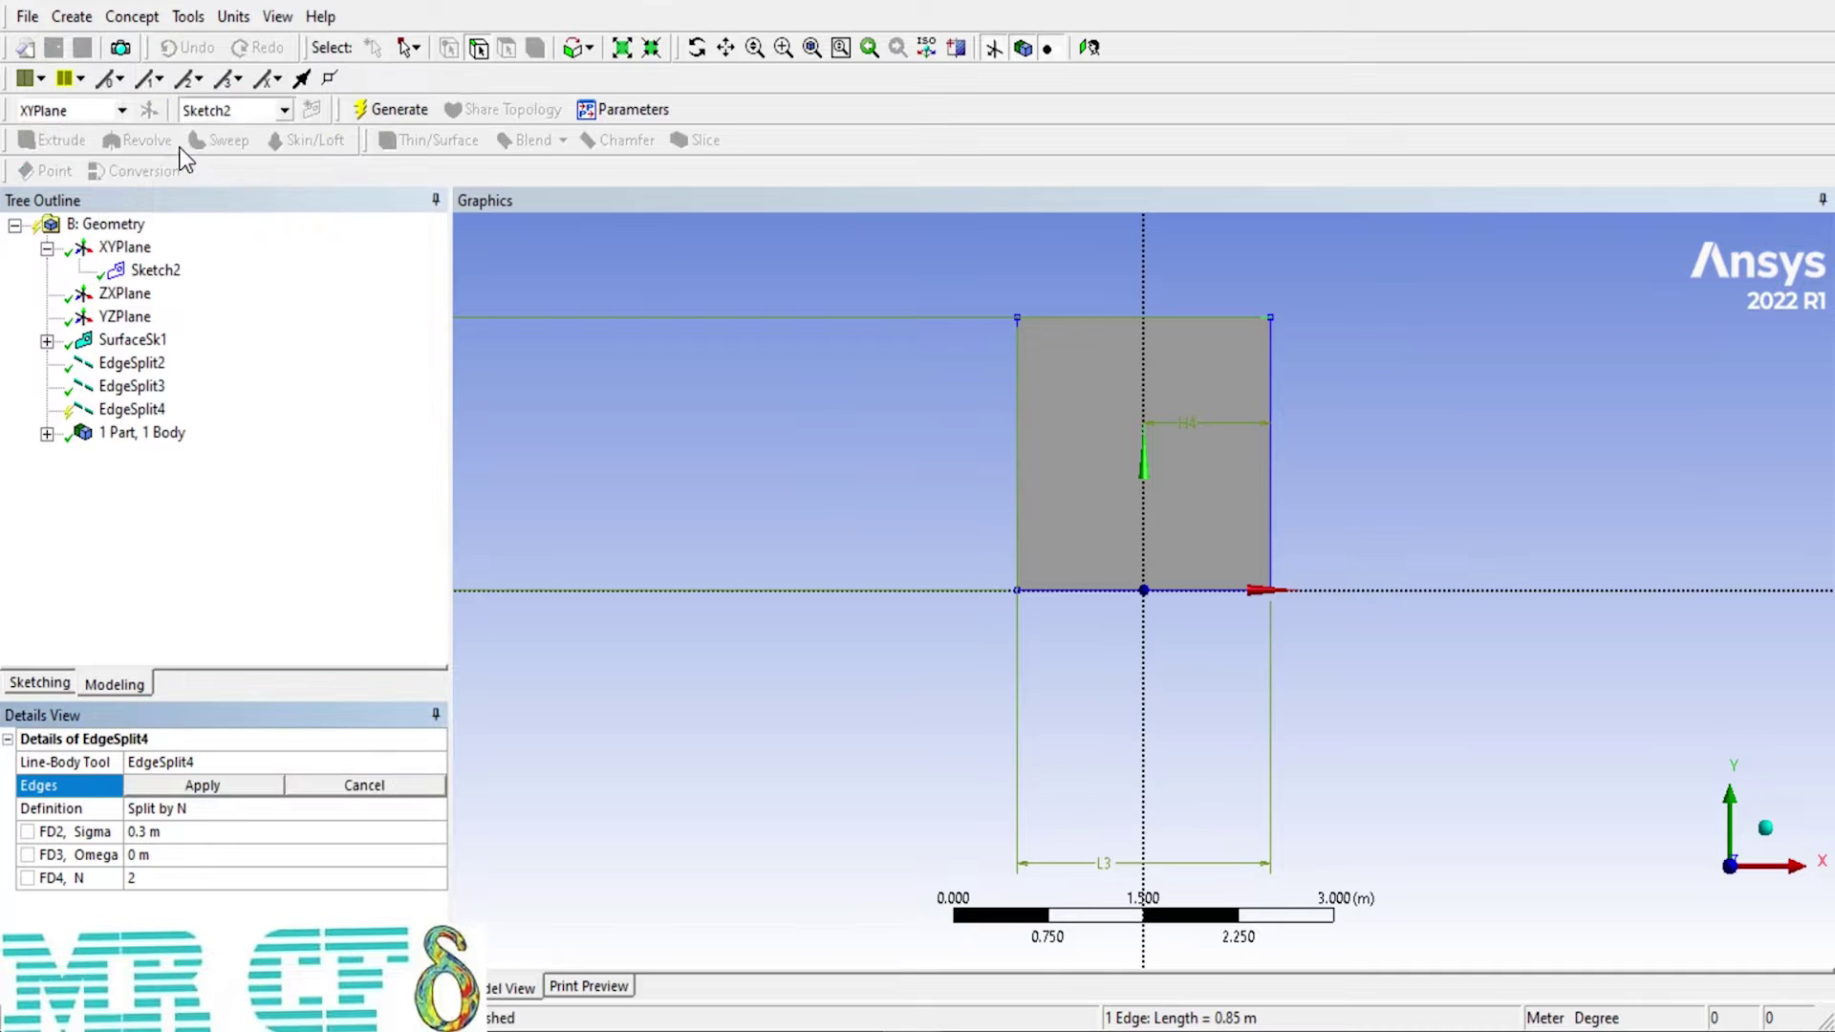
pyautogui.click(1082, 590)
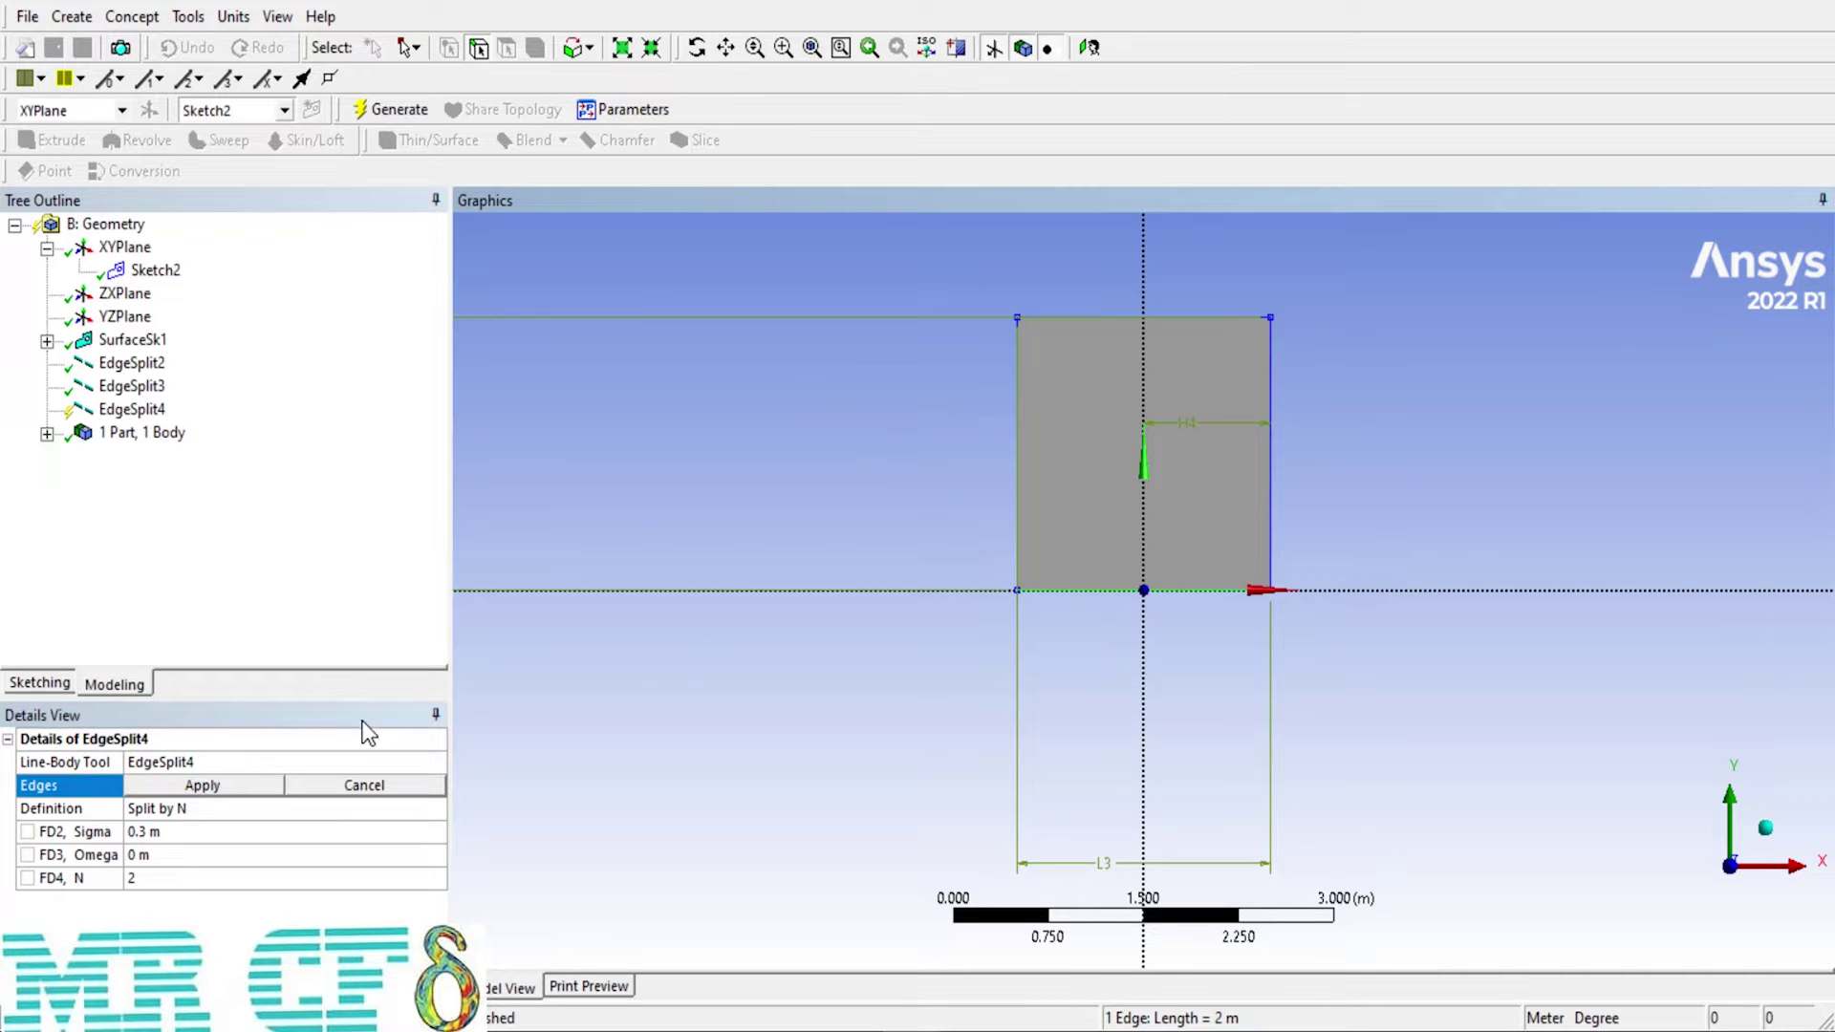
pyautogui.click(203, 785)
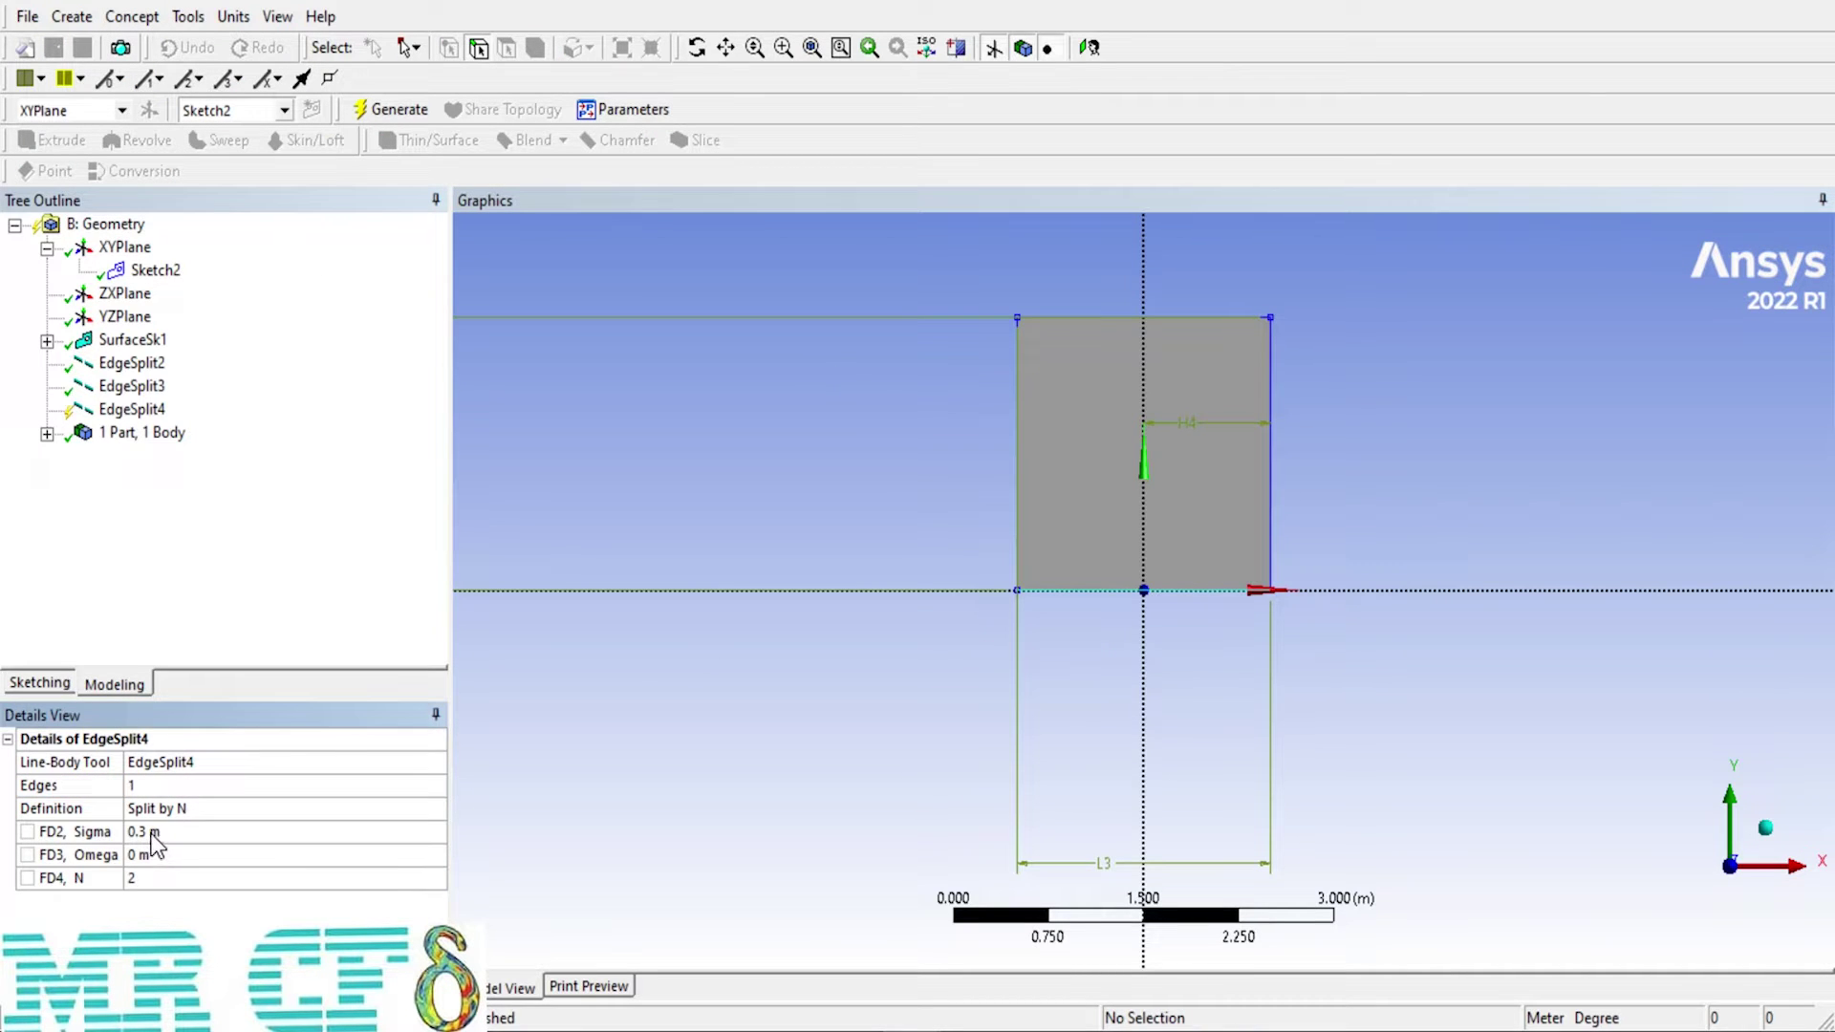
pyautogui.click(151, 834)
pyautogui.write('0.2')
pyautogui.press('Return')
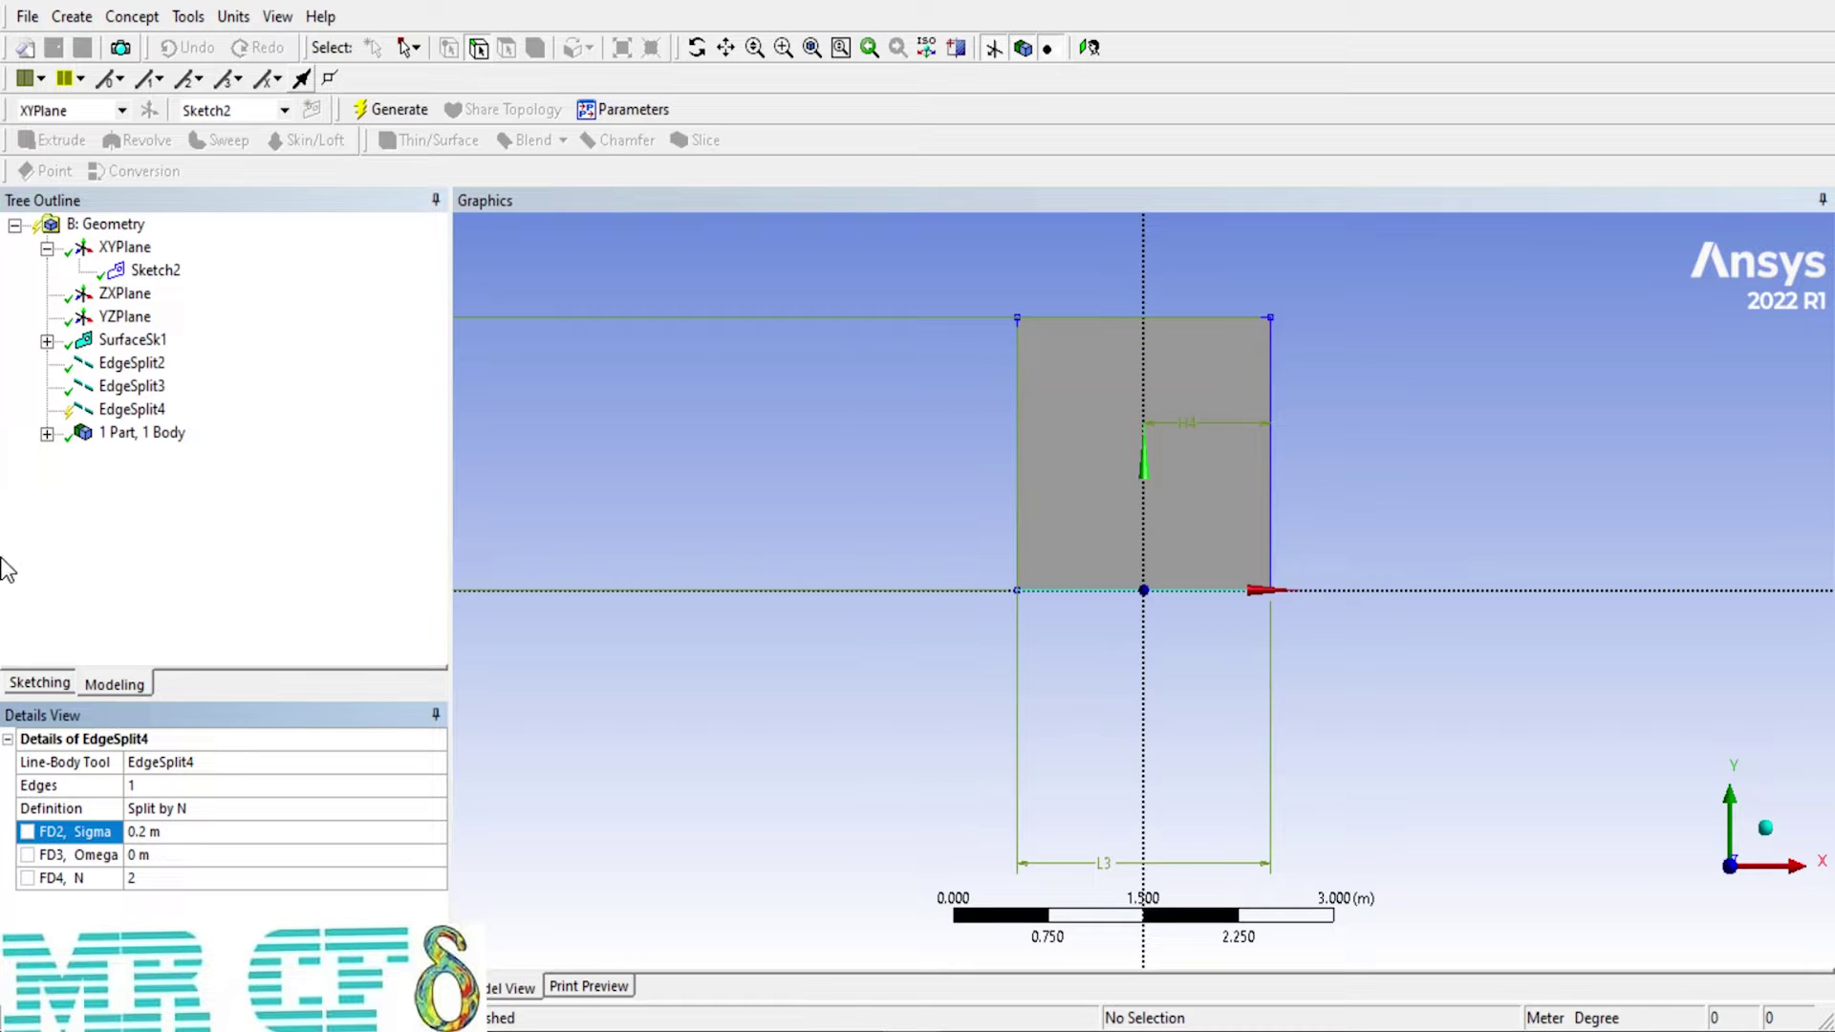
pyautogui.click(159, 832)
pyautogui.write('0.4')
pyautogui.press('Return')
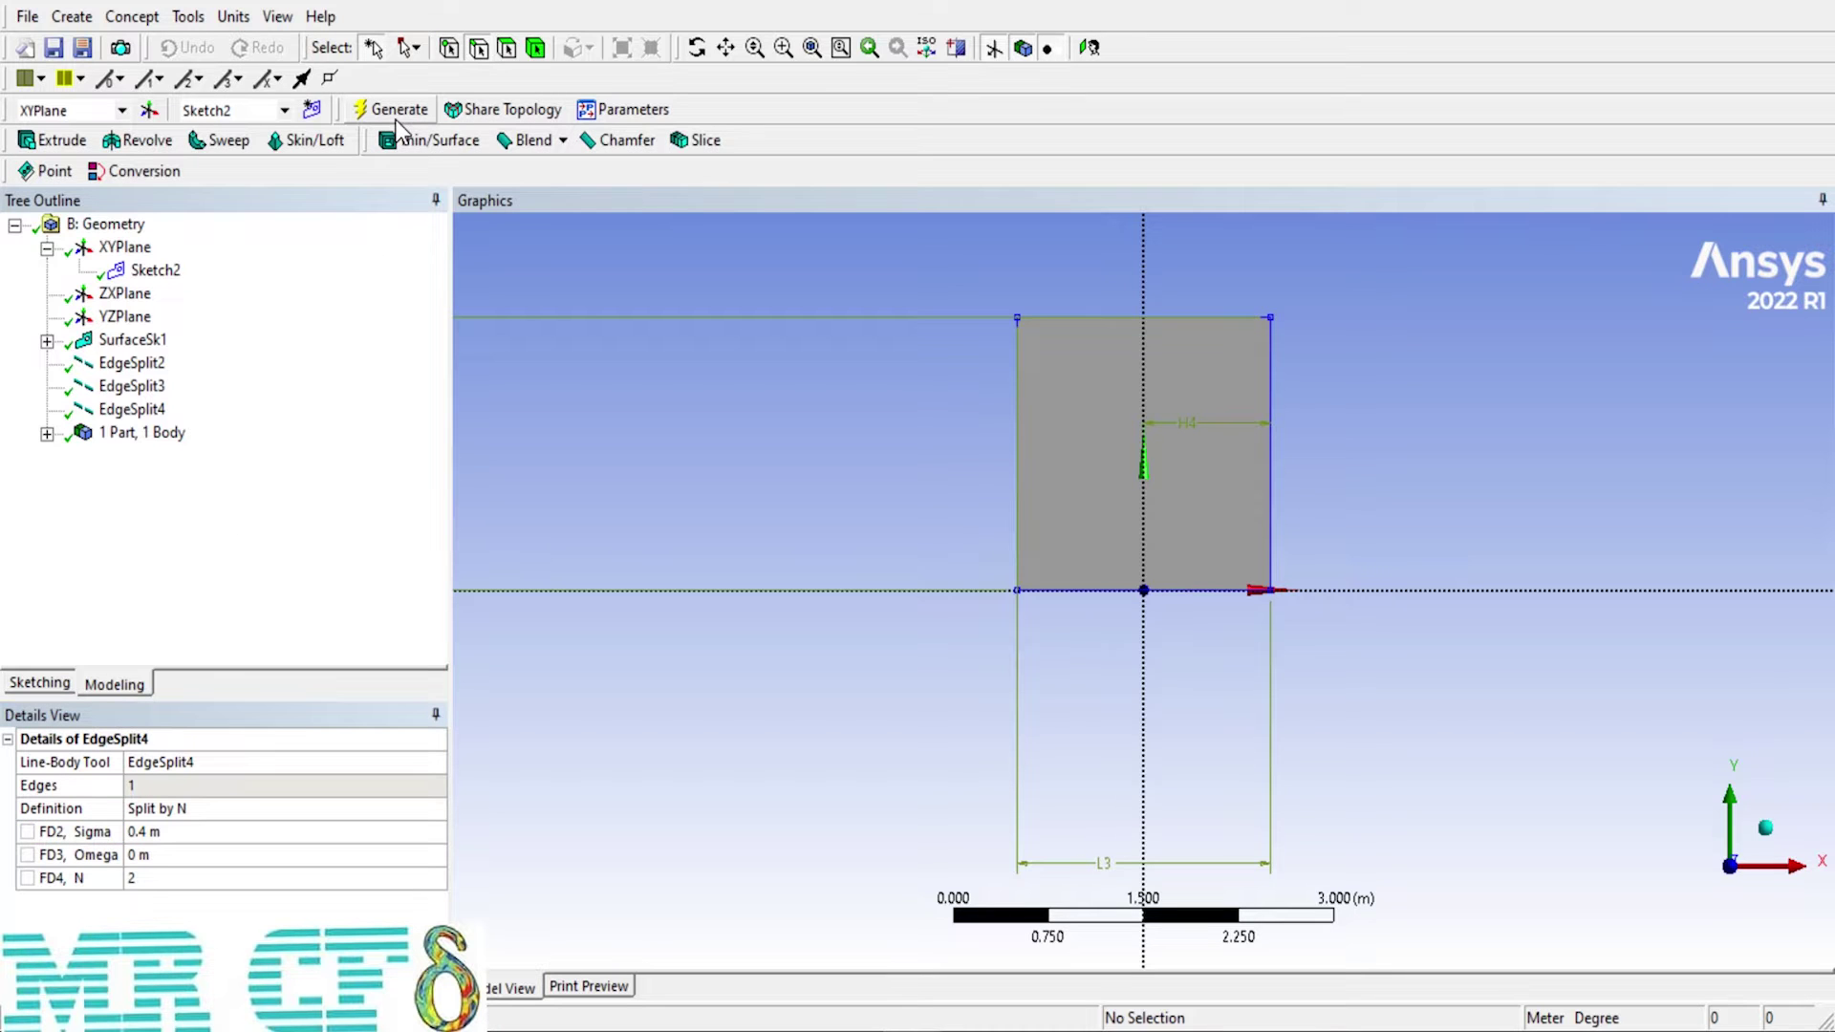
pyautogui.click(134, 16)
# Step: Split the 1.6 m bottom edge segment with Sigma 0.4 m and generate it
pyautogui.click(184, 151)
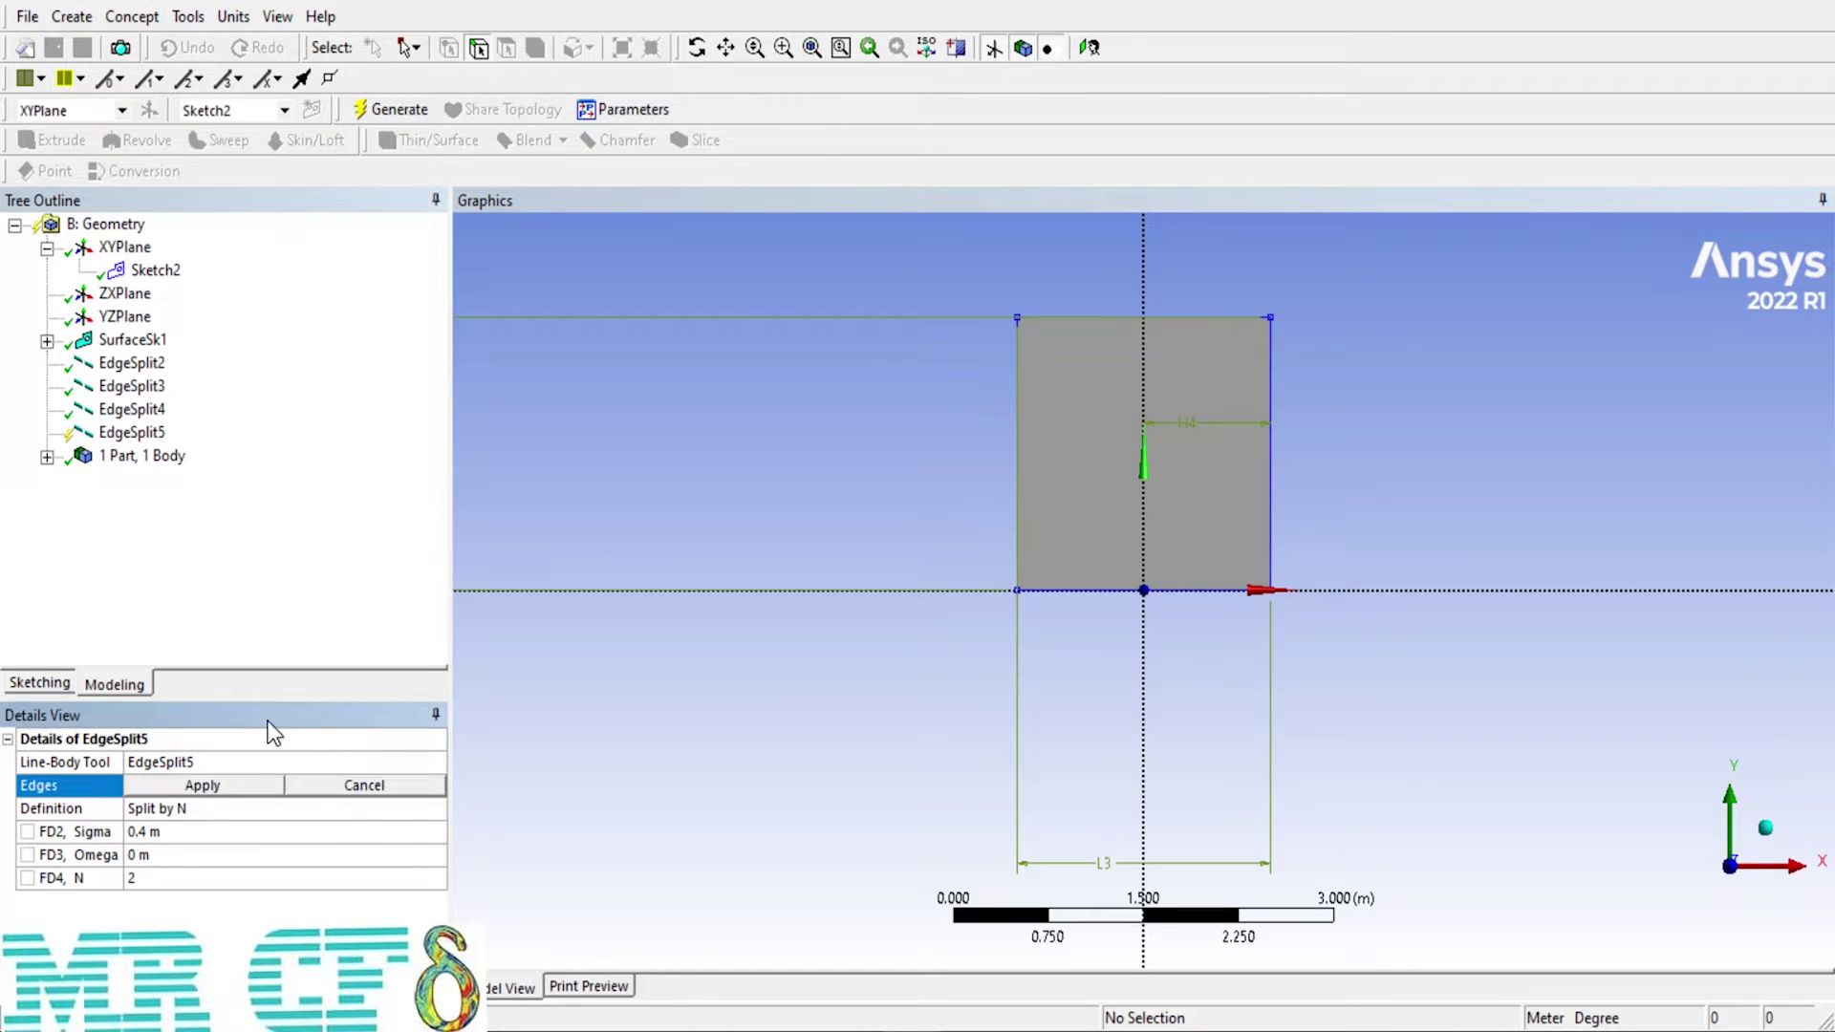
pyautogui.click(1098, 593)
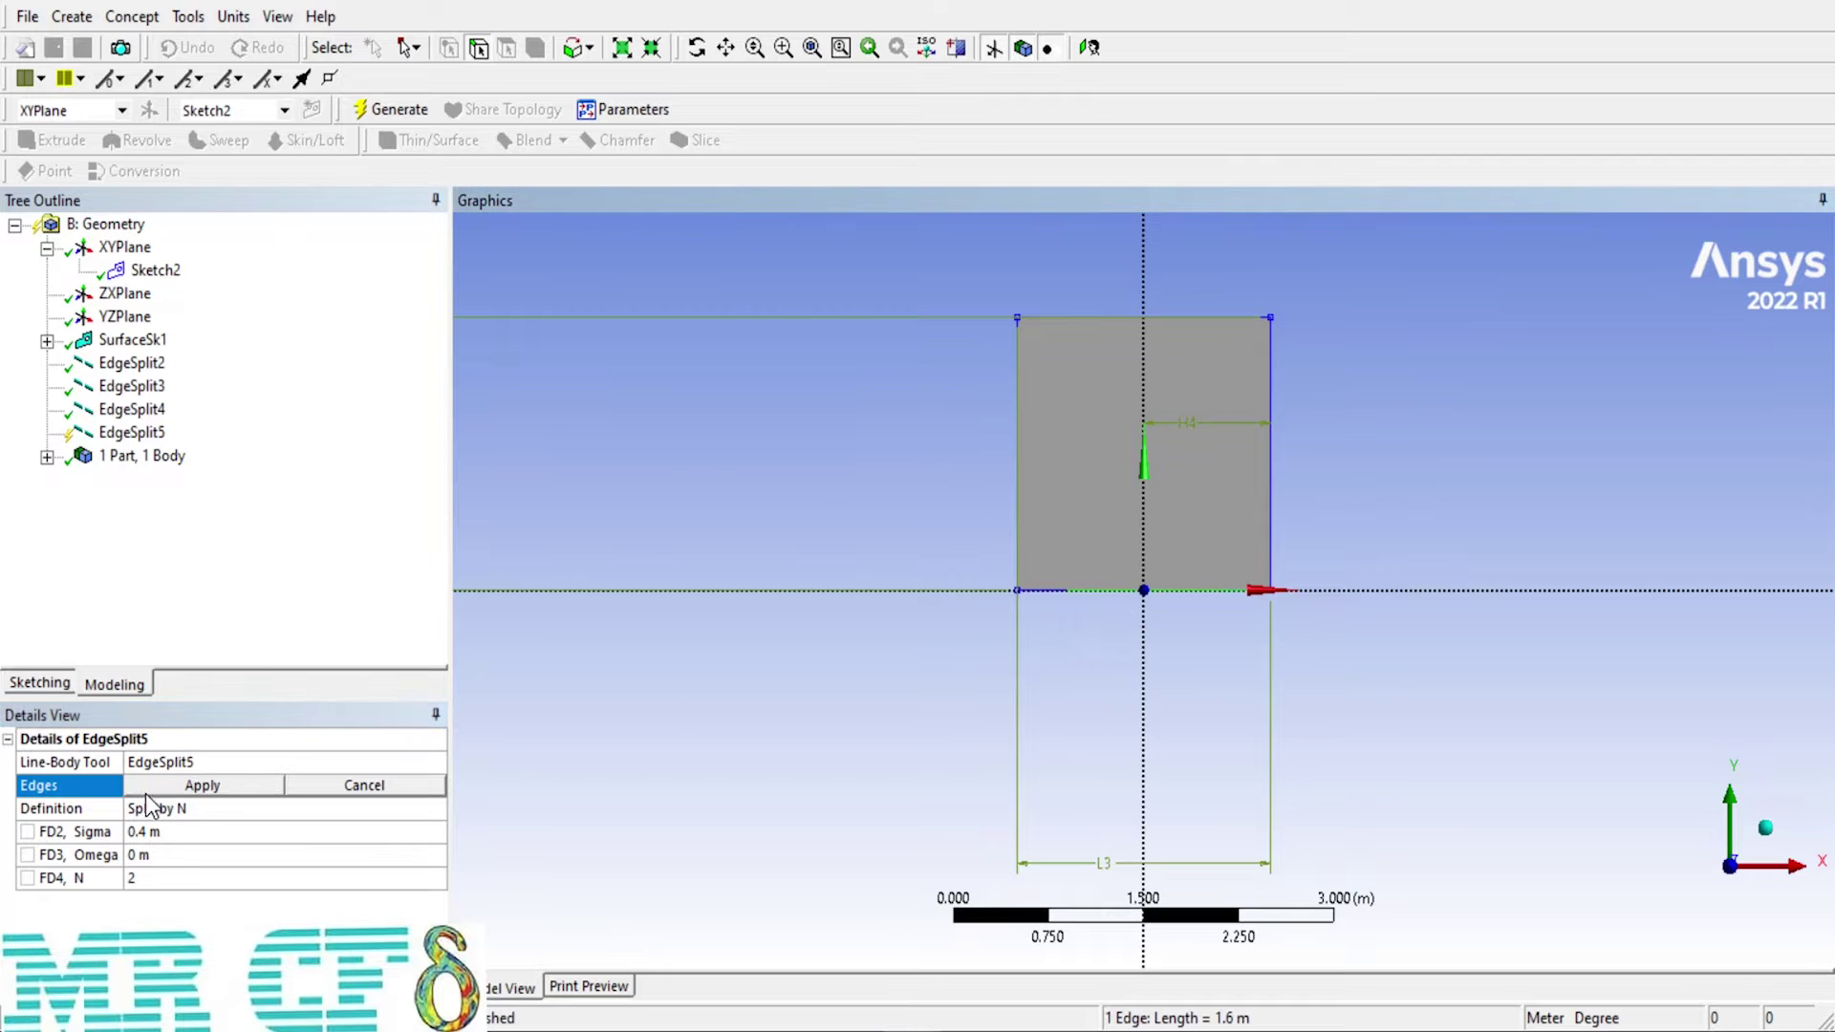
pyautogui.click(156, 834)
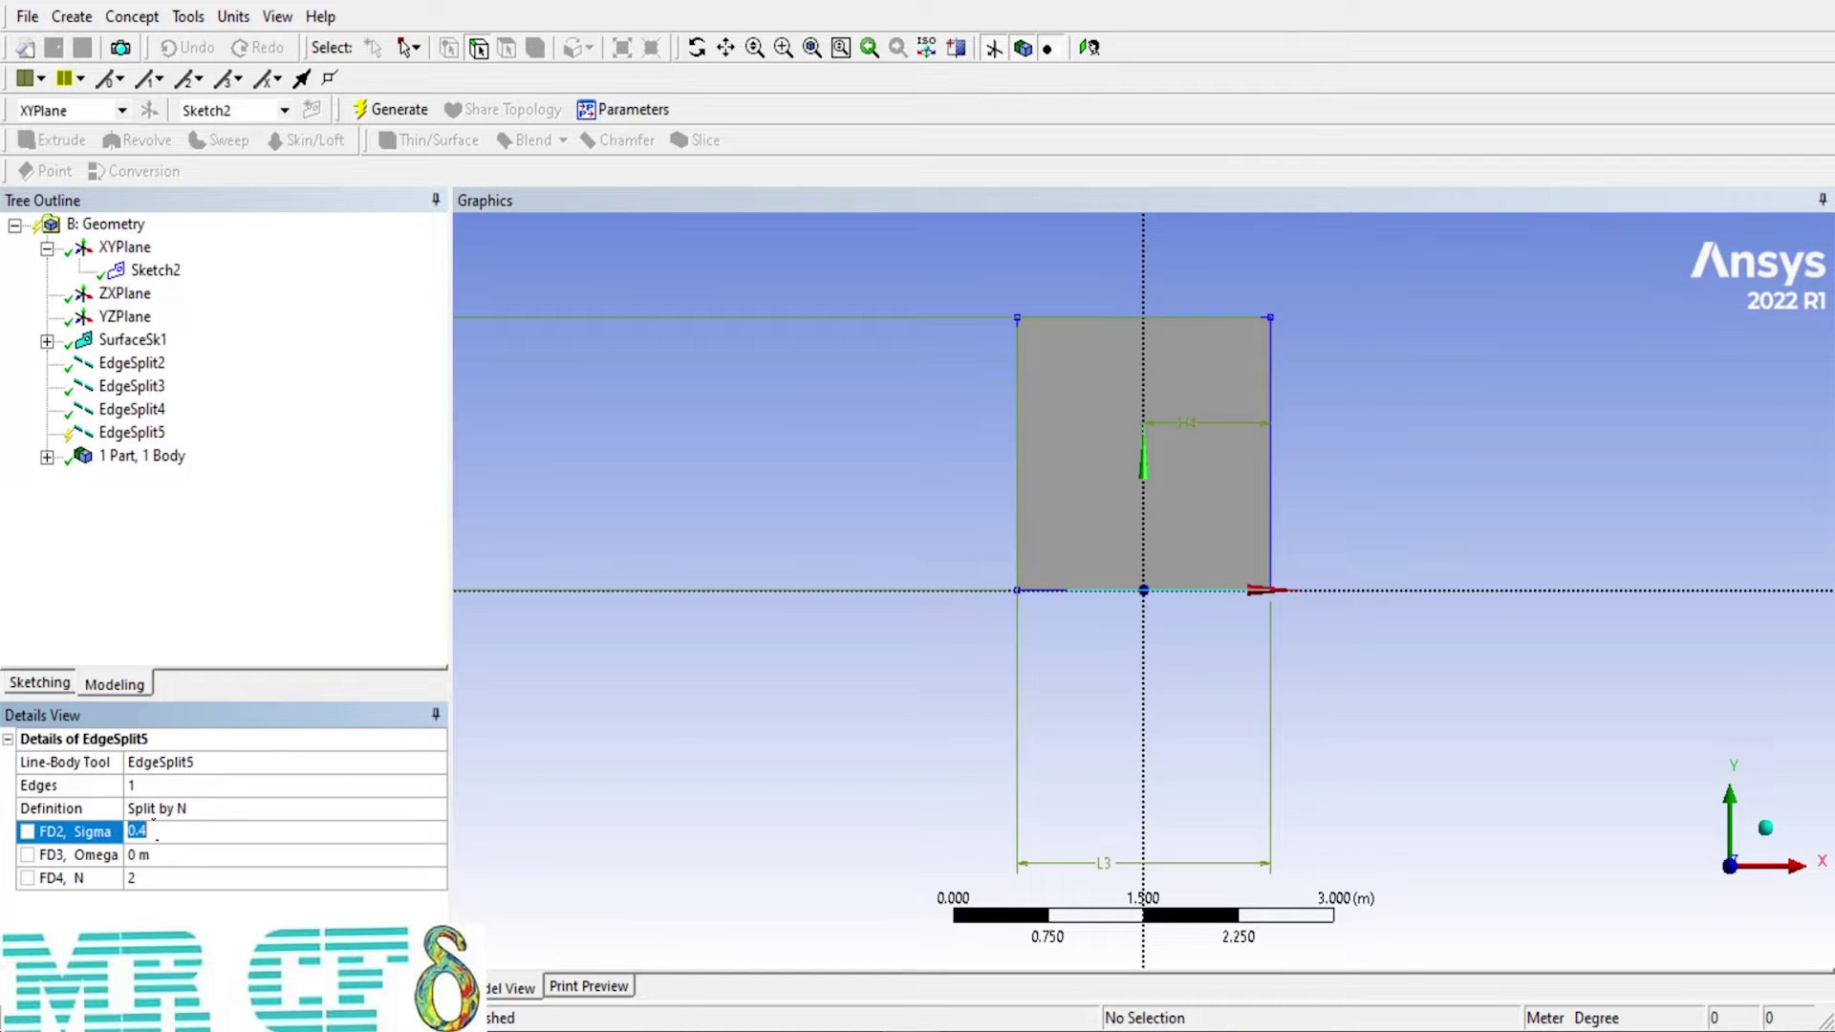
pyautogui.click(373, 117)
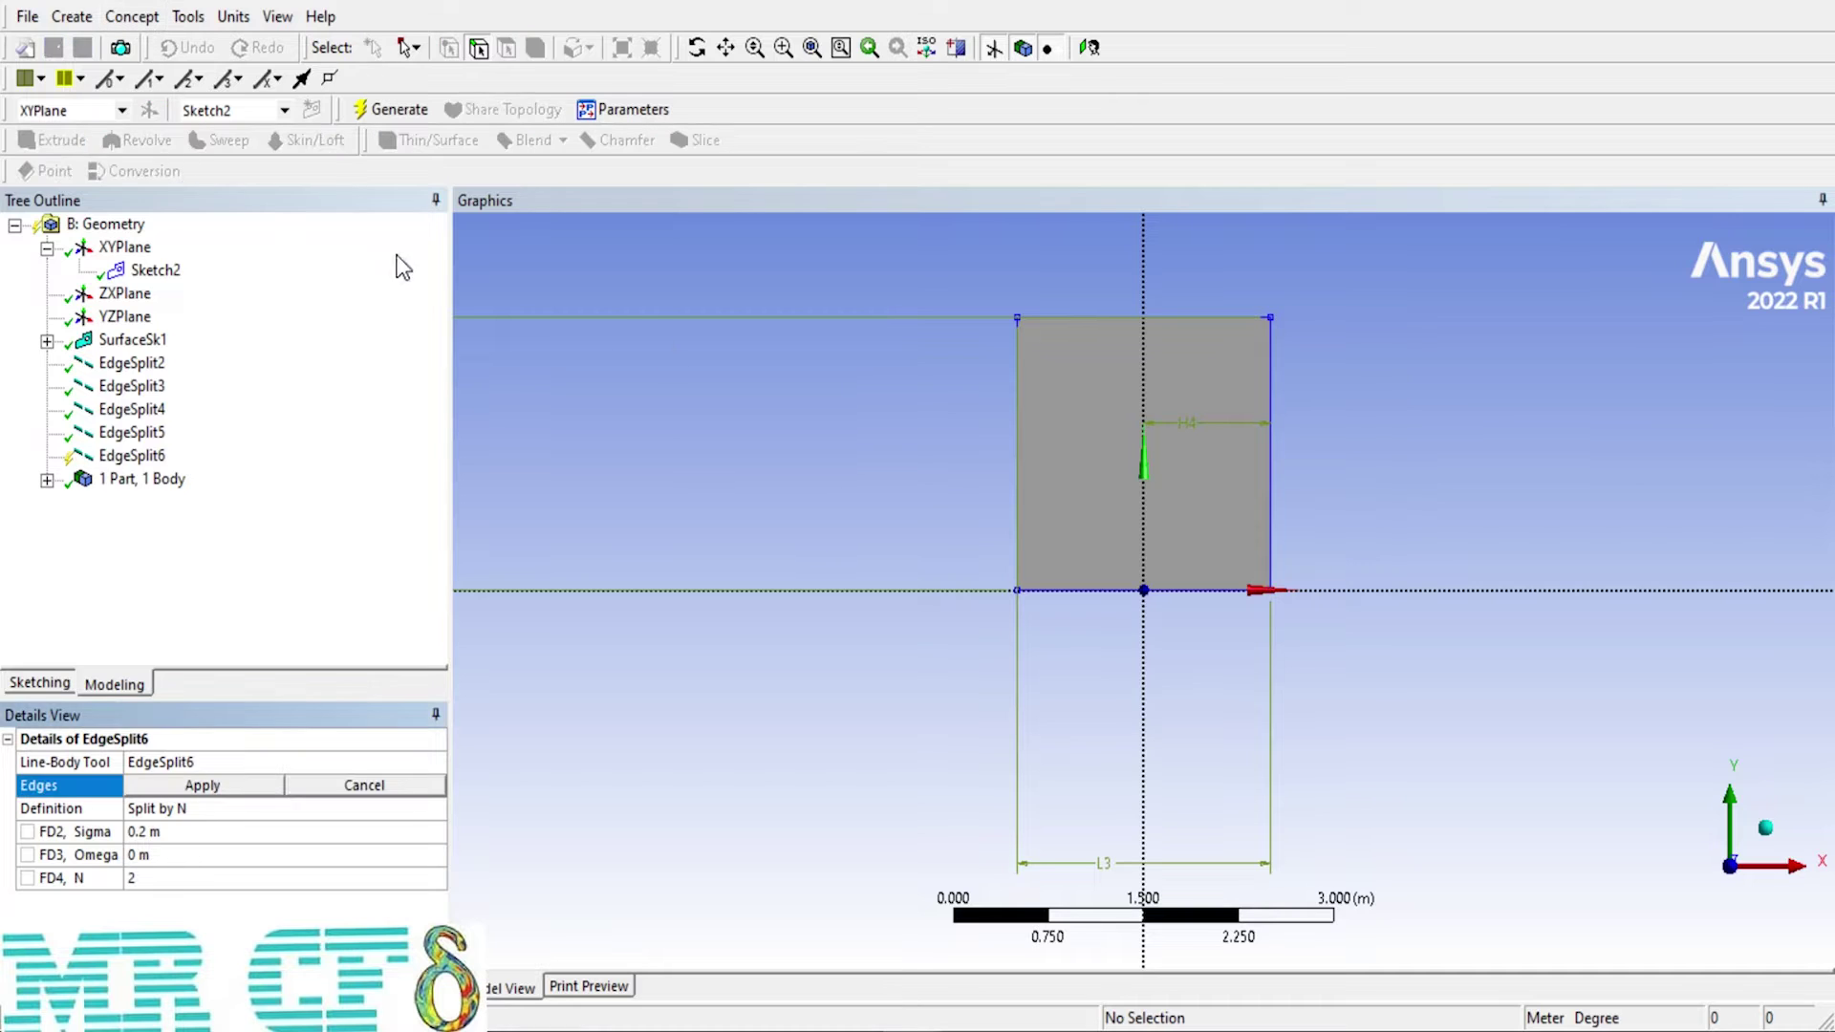
# Step: Split the 1.4 m bottom edge segment with Sigma 0.8 m and generate it
pyautogui.click(1142, 593)
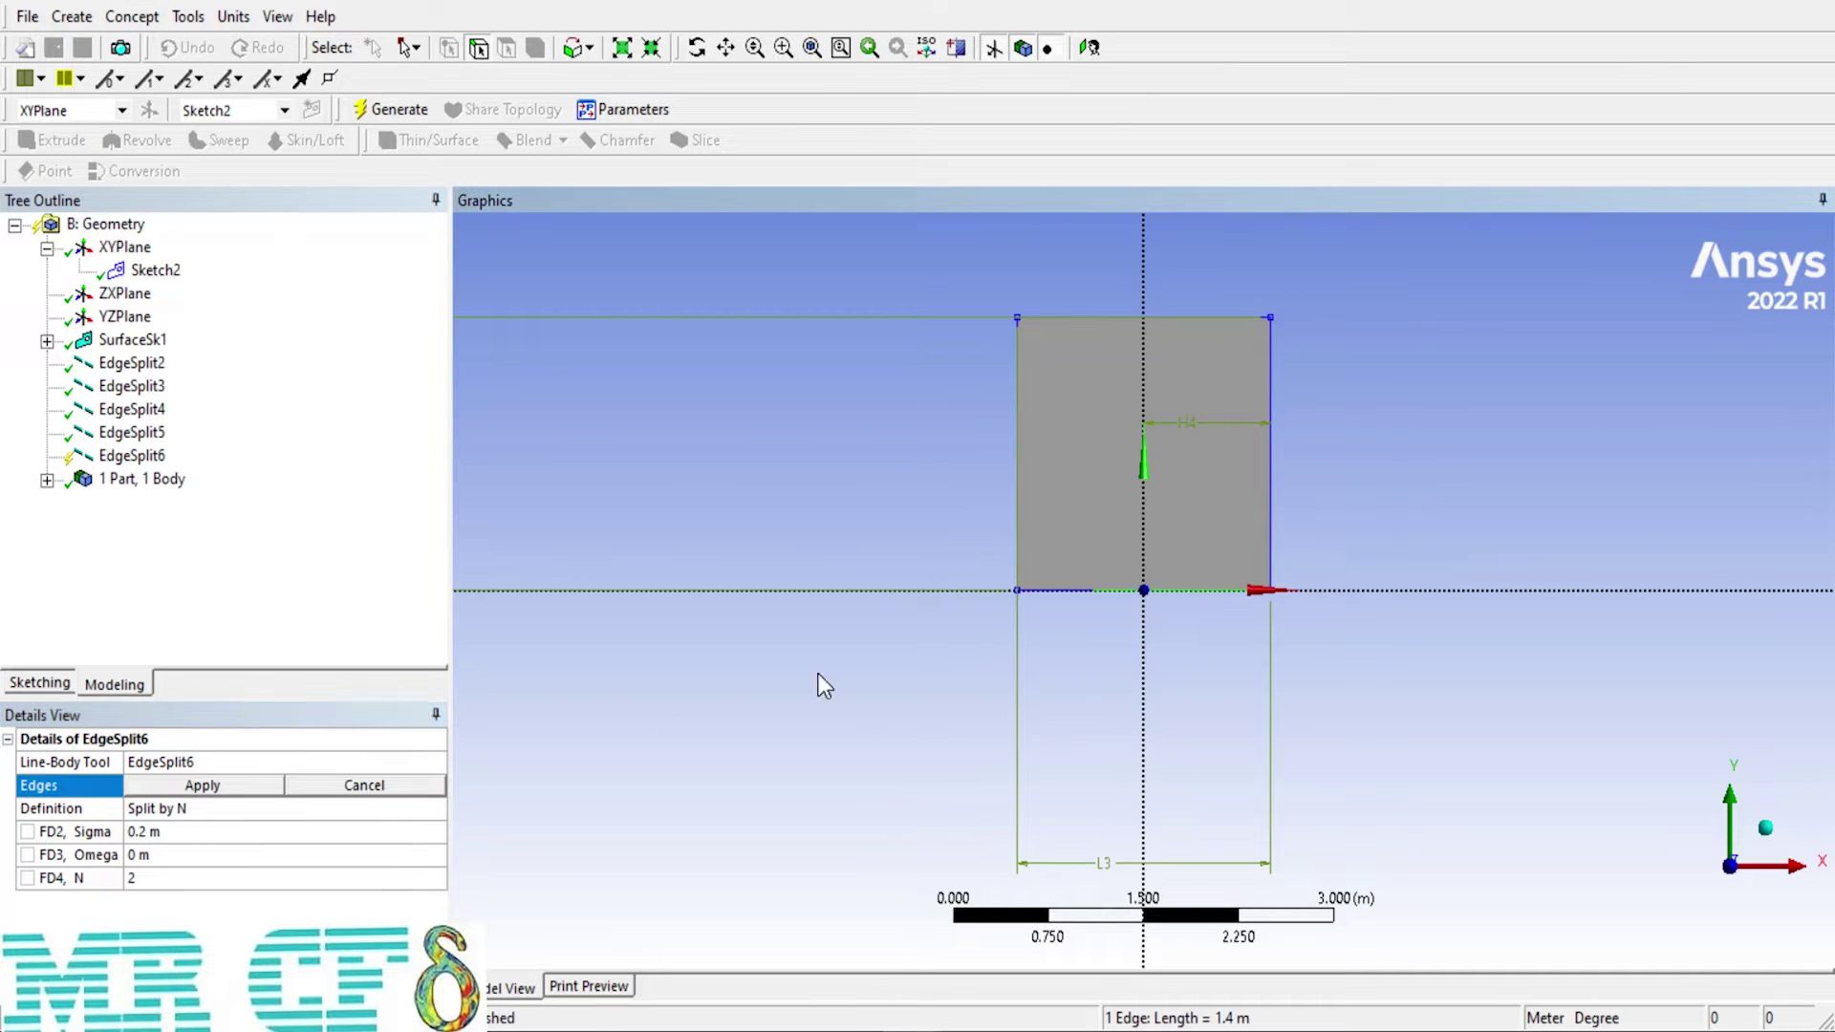
pyautogui.click(165, 831)
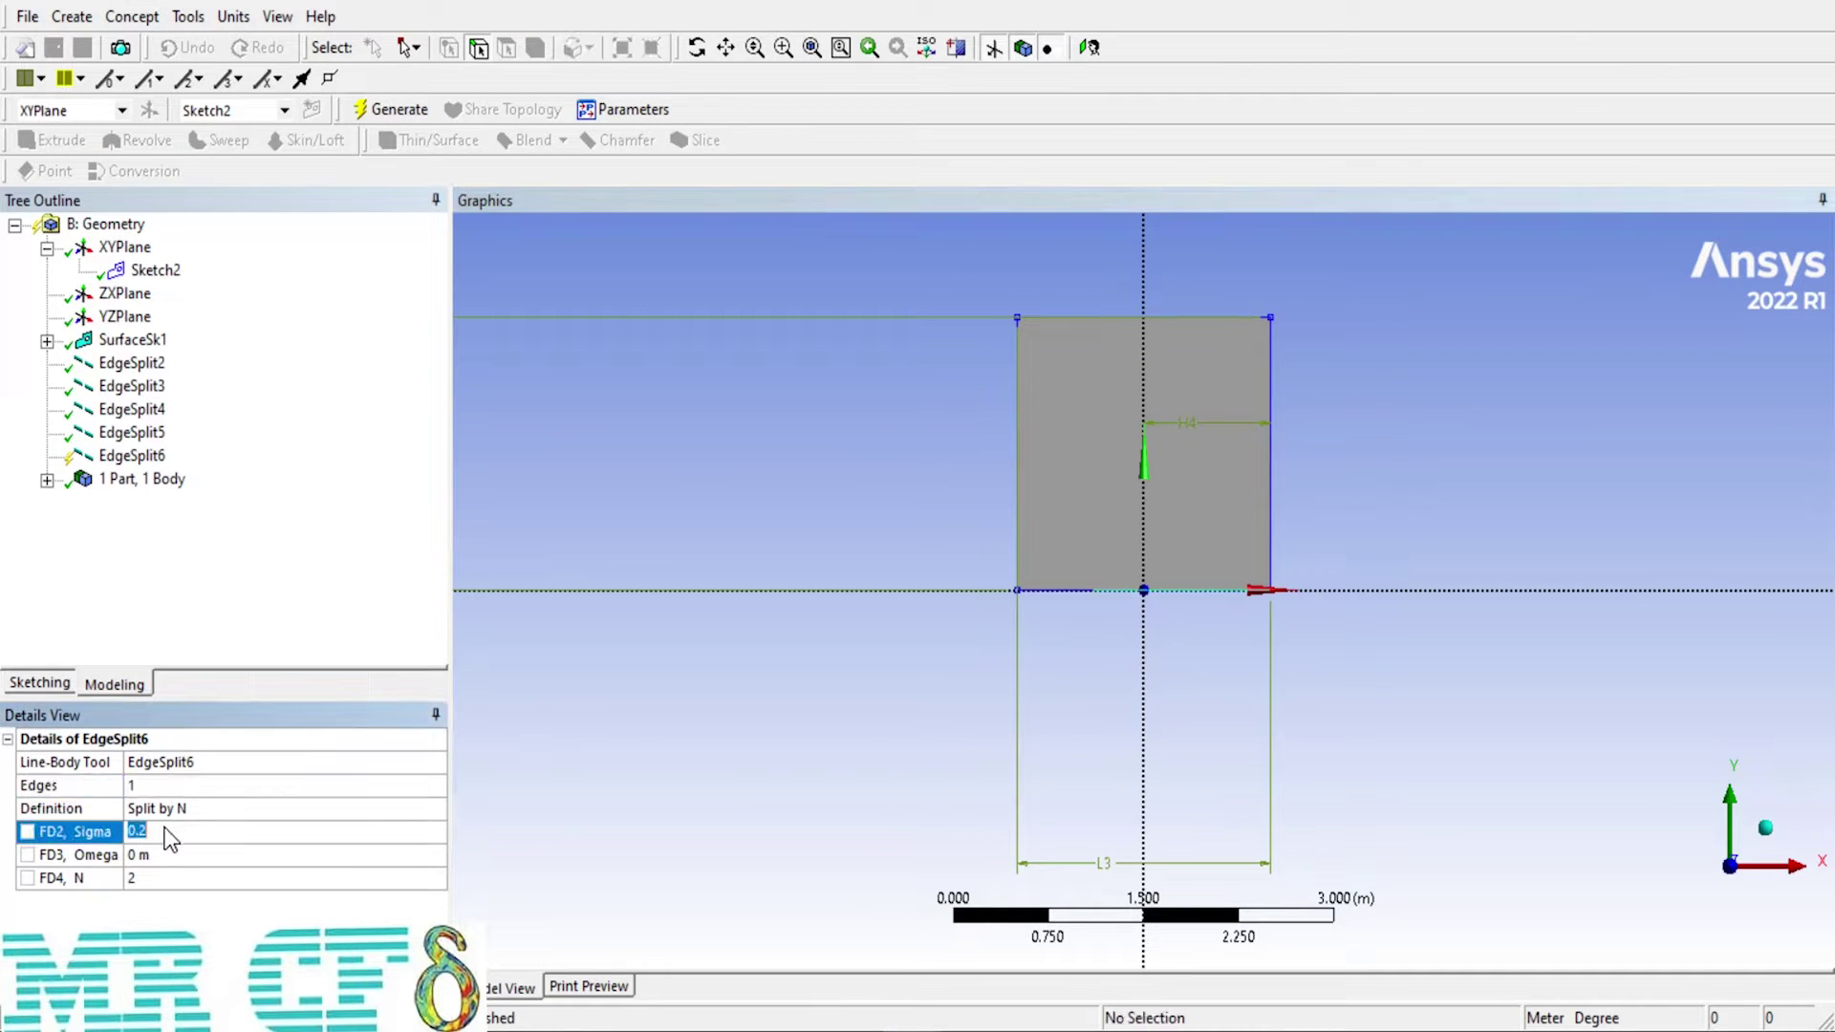
pyautogui.write('0.8')
pyautogui.press('Return')
pyautogui.click(392, 109)
# Step: Split the bottom edge segment right of the origin with Sigma 0.2 m
pyautogui.click(148, 16)
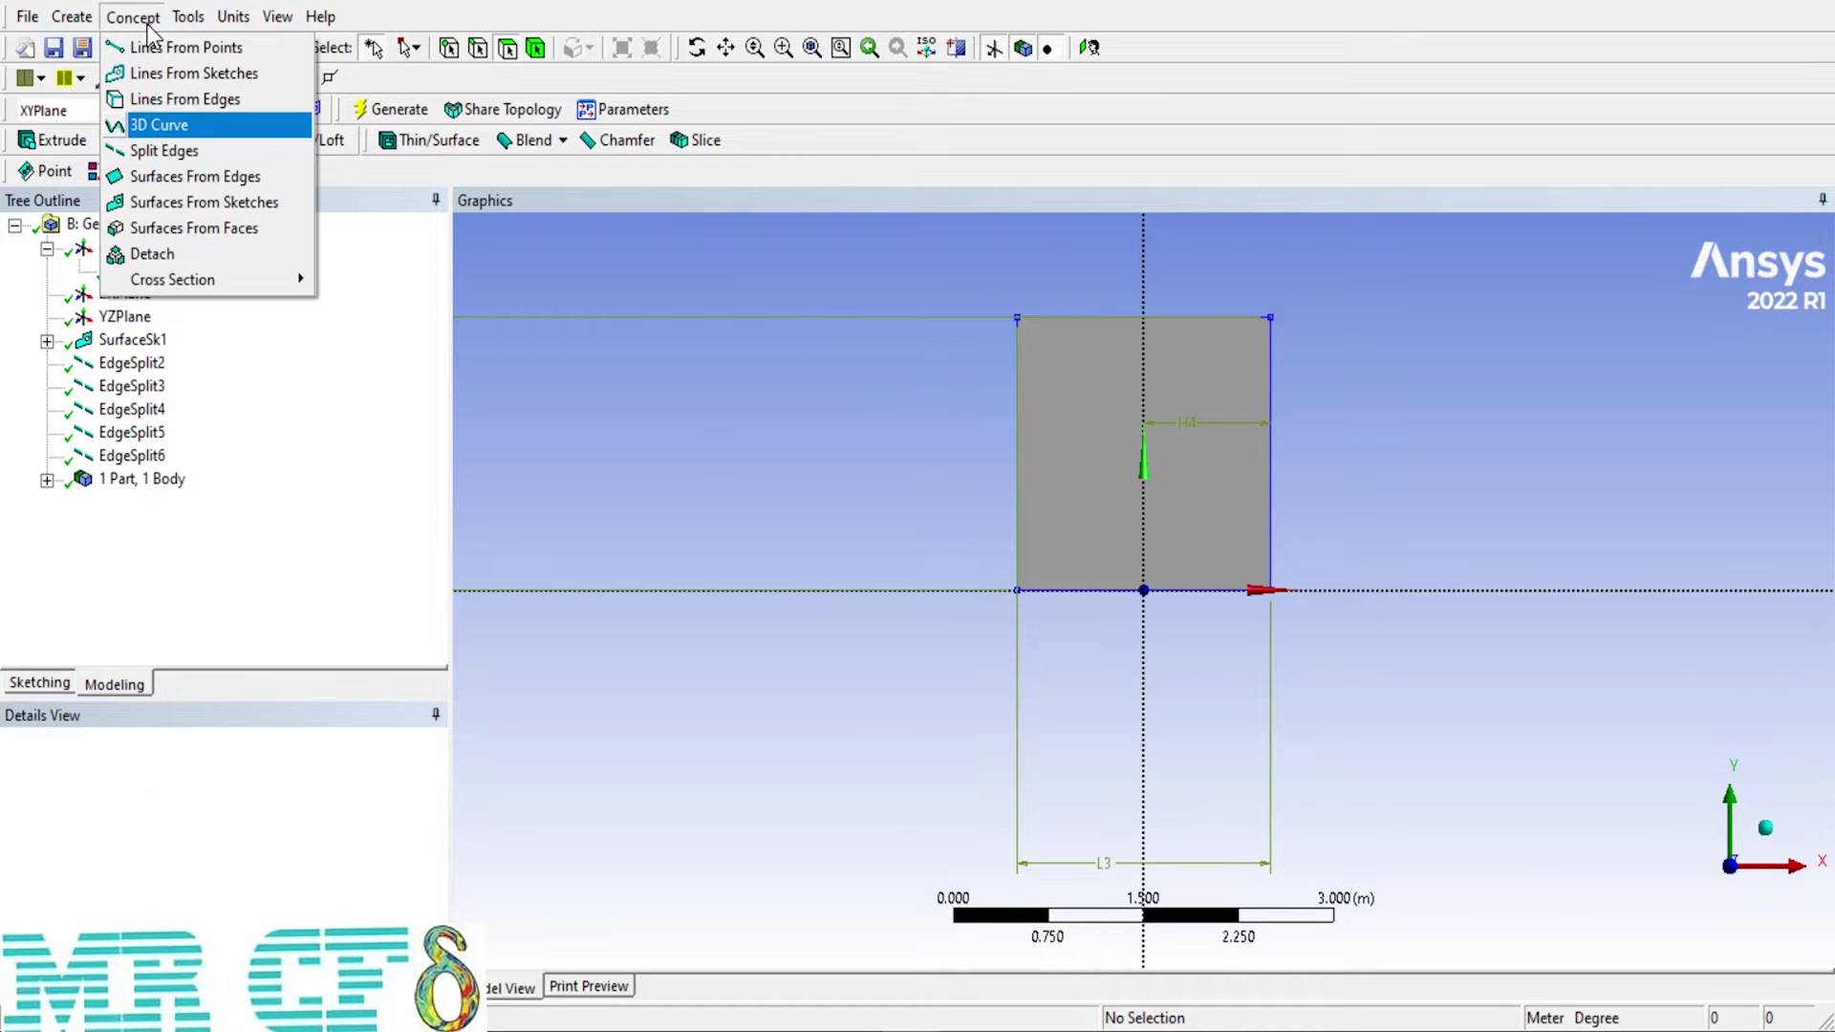
pyautogui.click(172, 151)
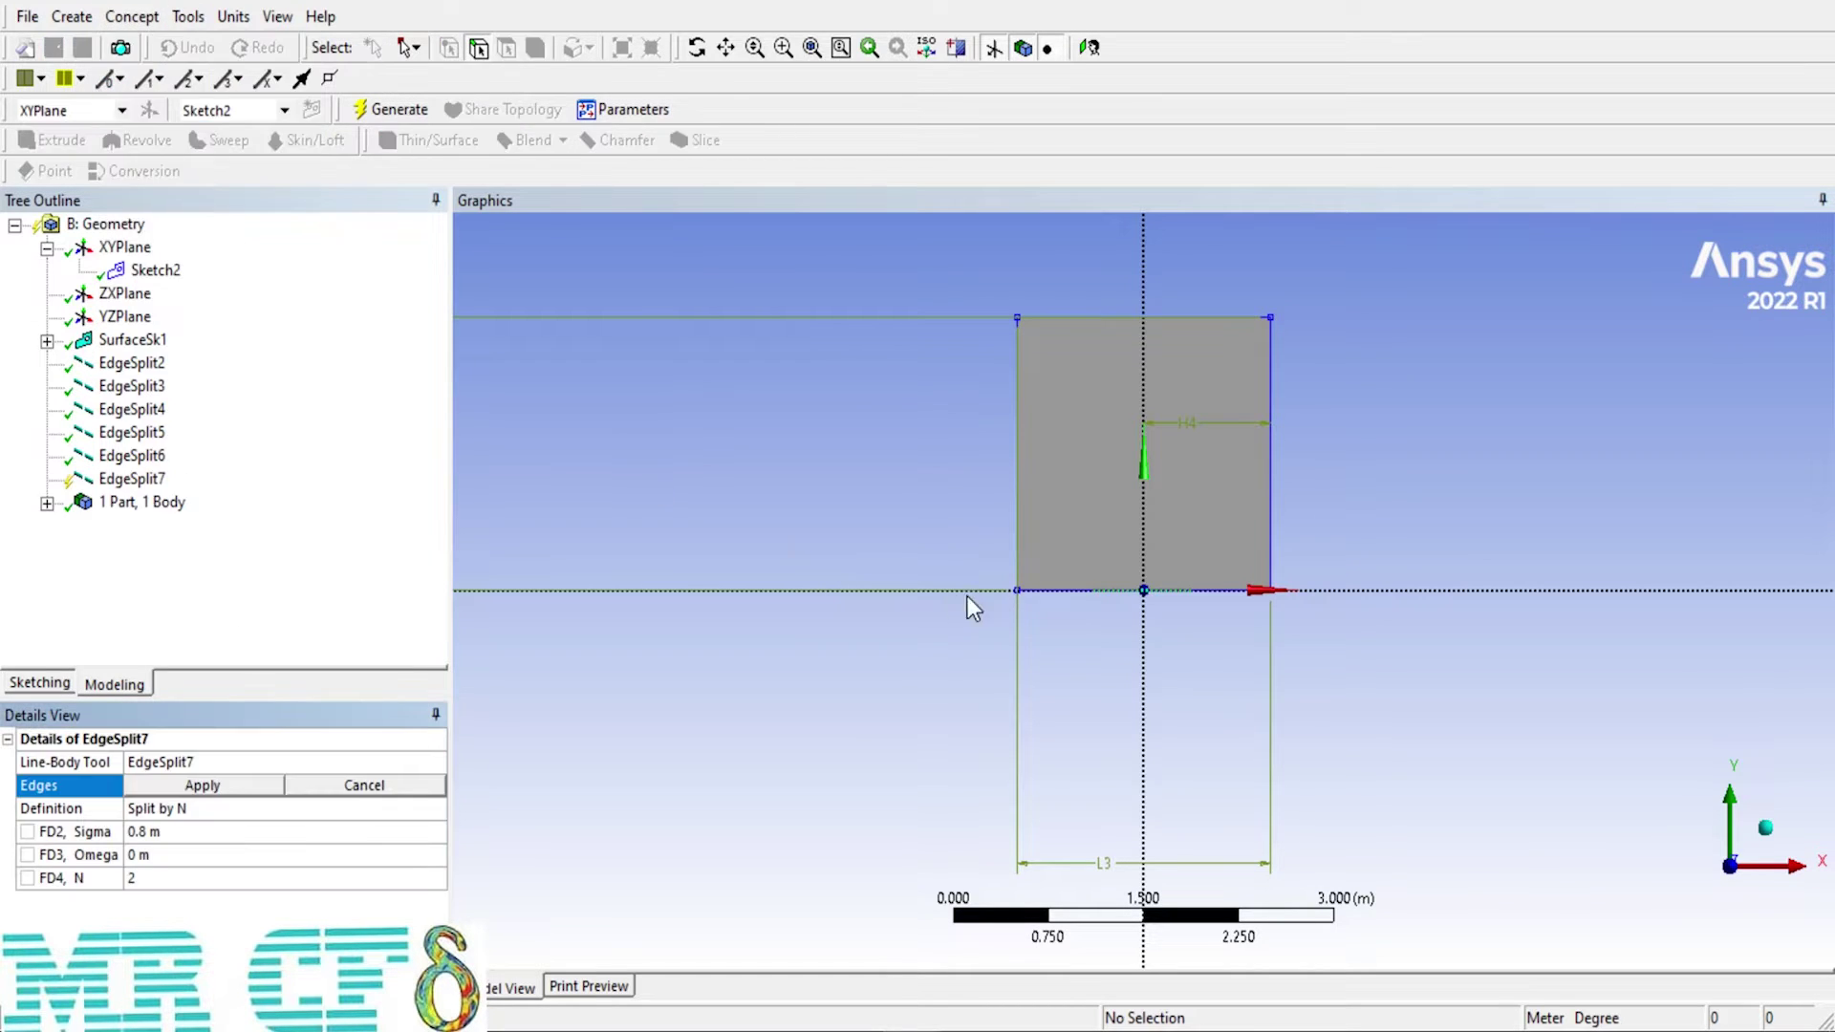
pyautogui.click(1209, 598)
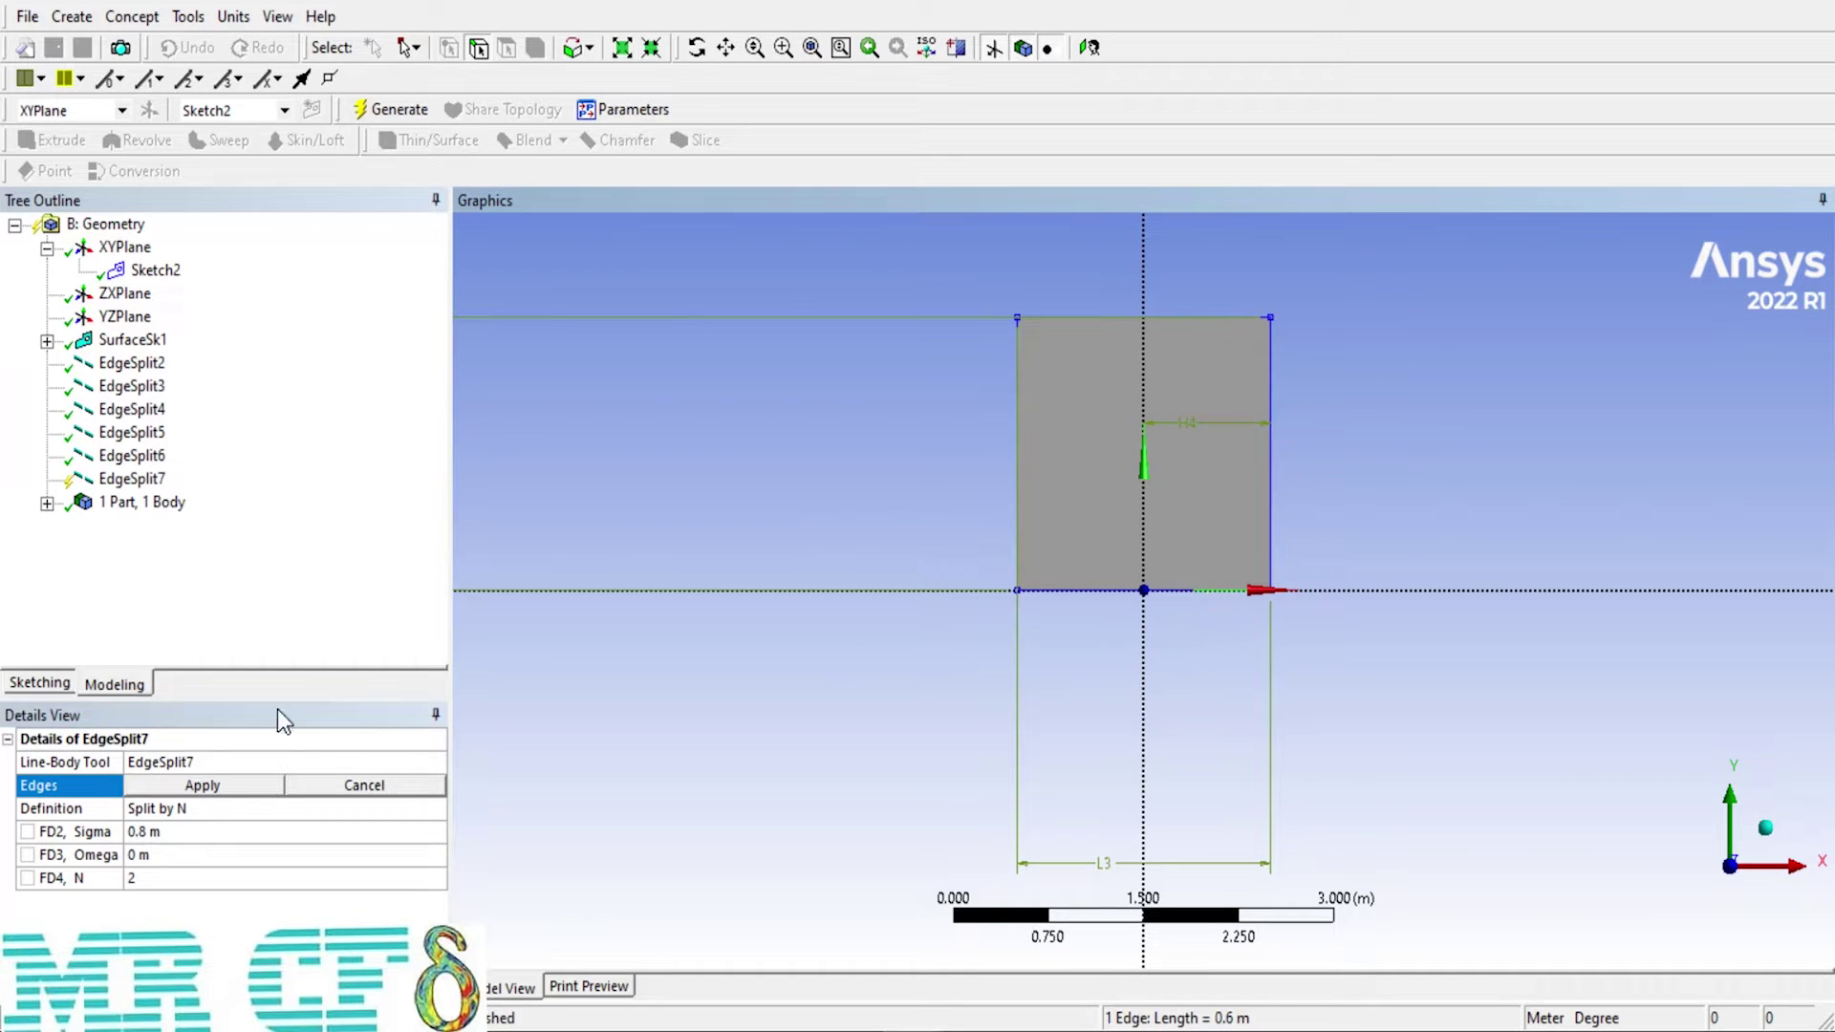
pyautogui.click(174, 787)
pyautogui.click(165, 838)
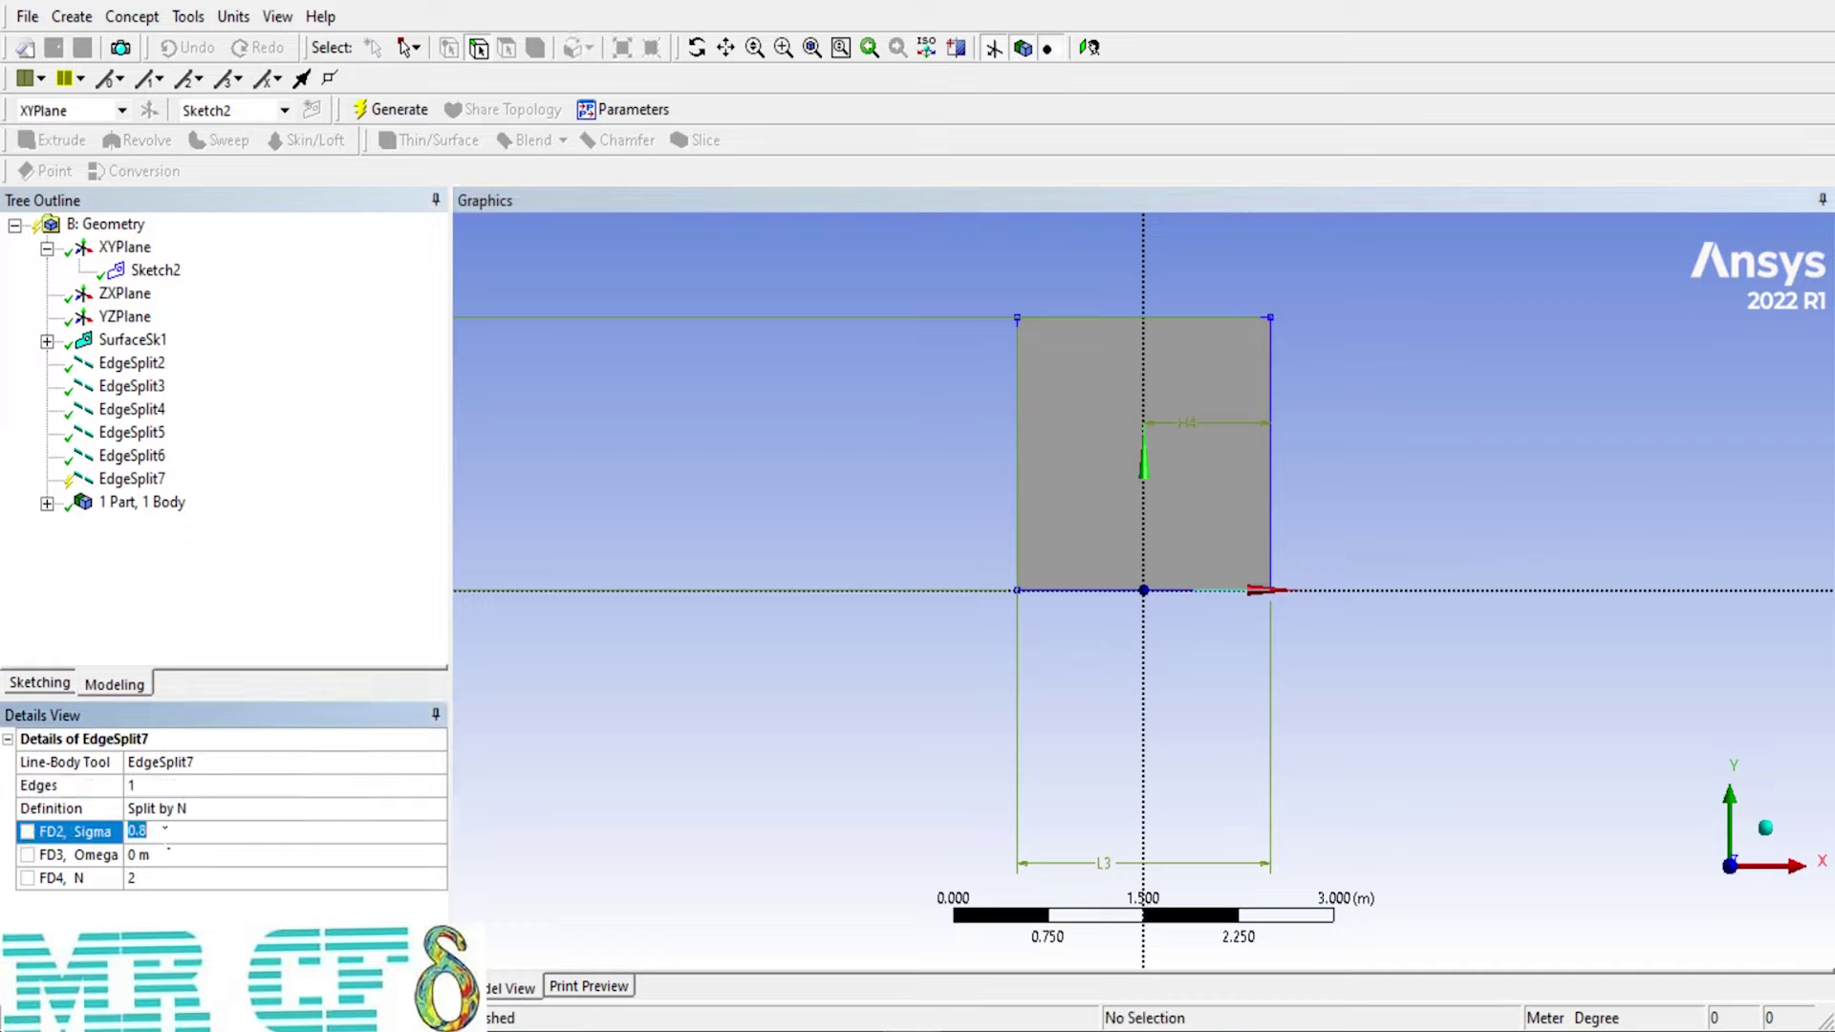
pyautogui.write('0.2')
pyautogui.press('Return')
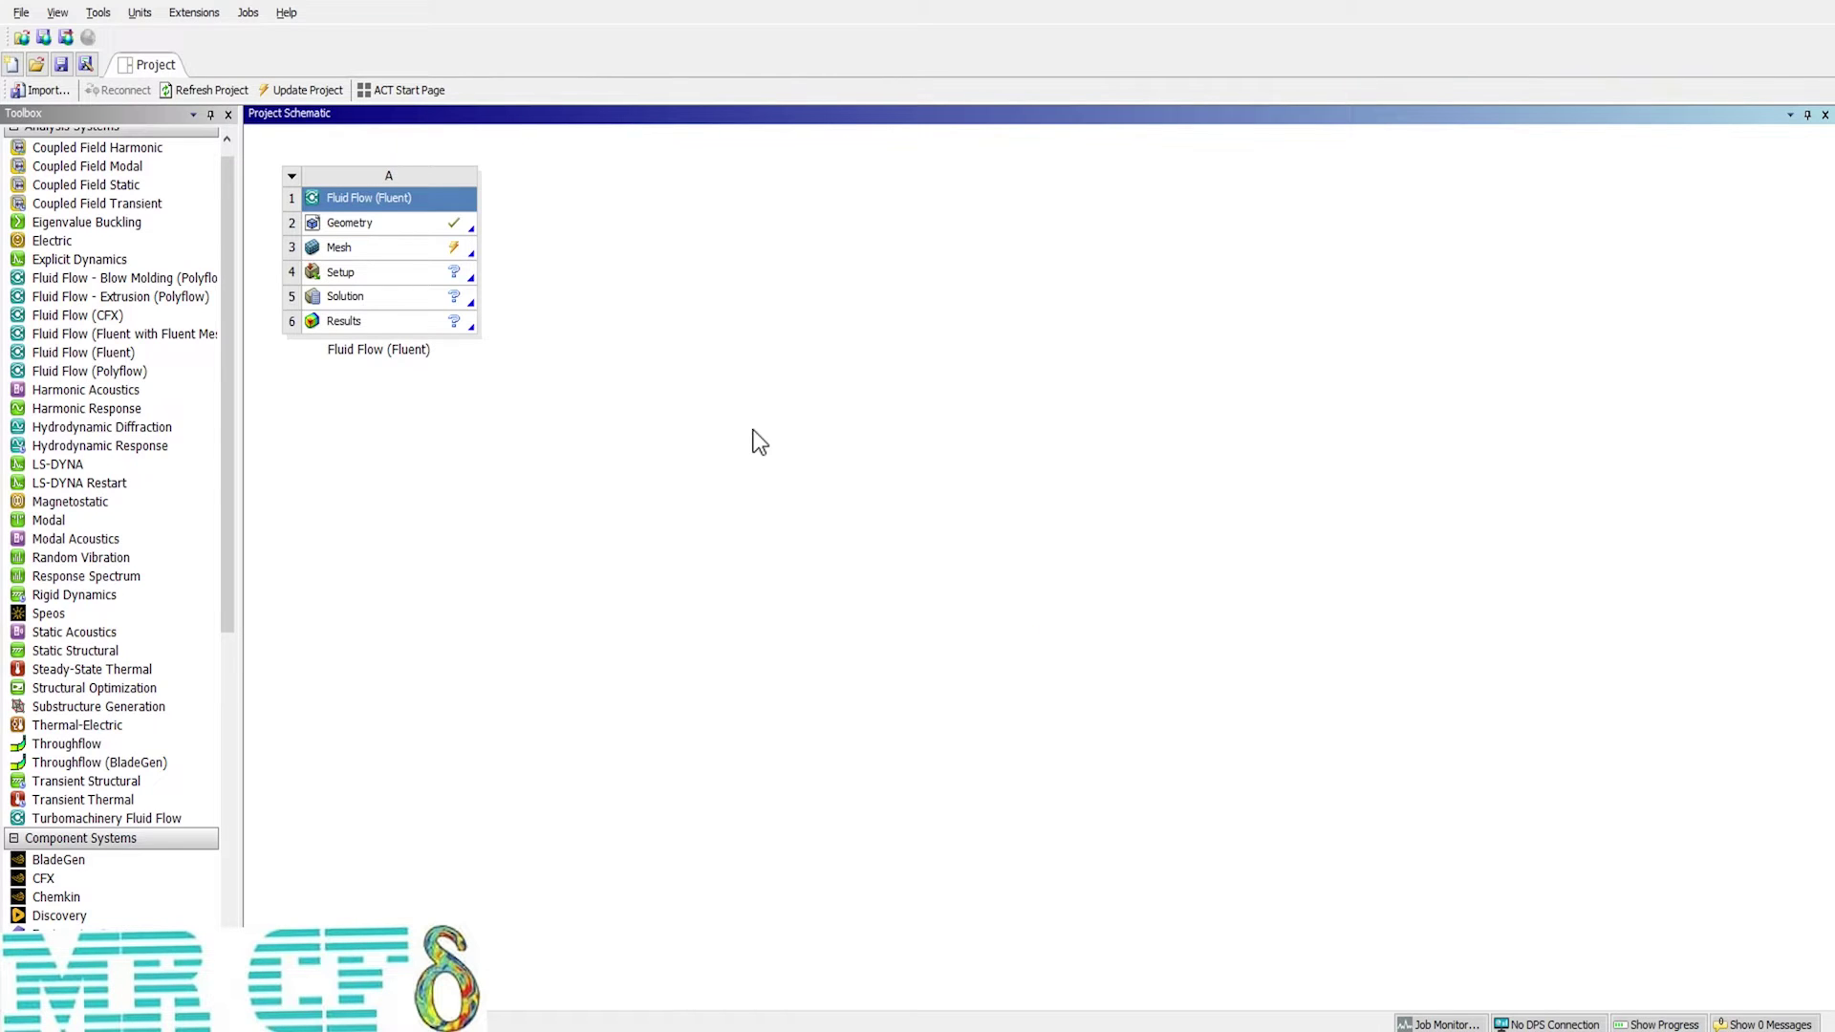
# Step: Open the Fluid Flow (Fluent) Mesh cell in Ansys Meshing
pyautogui.doubleClick(364, 252)
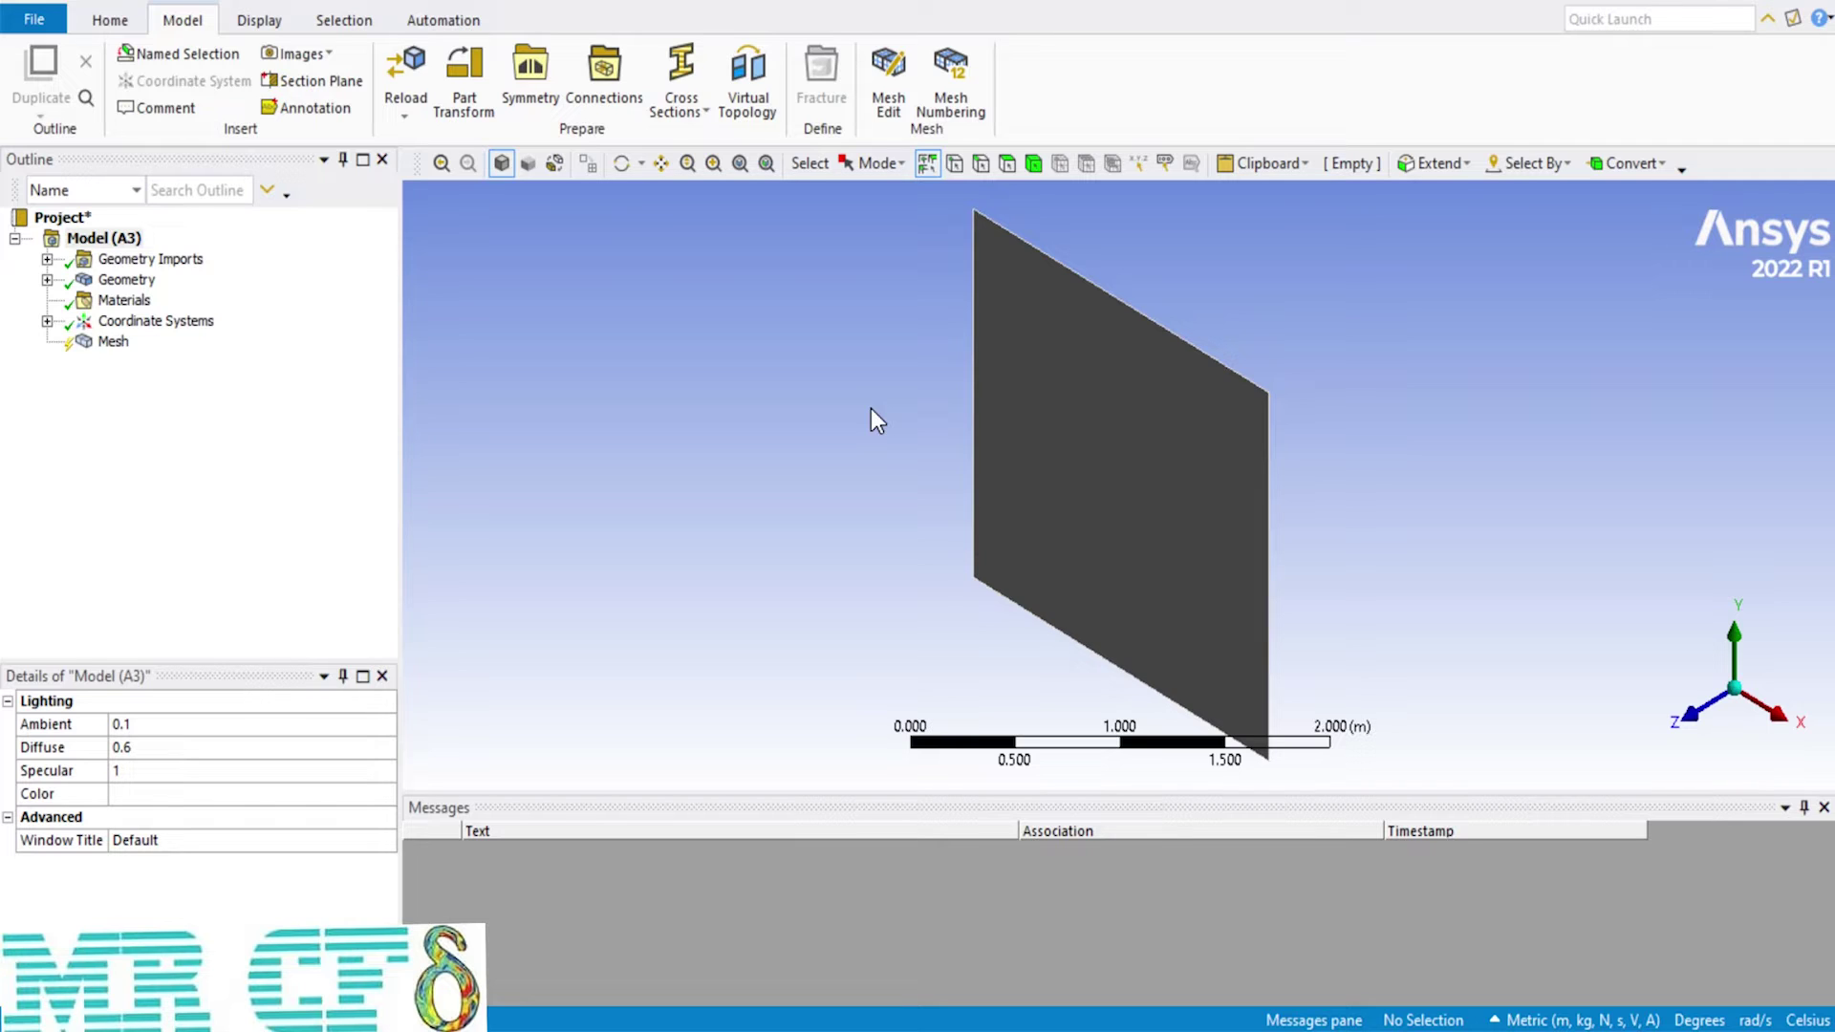
# Step: Set the mesh's default Element Size to 0.02 m
pyautogui.click(116, 344)
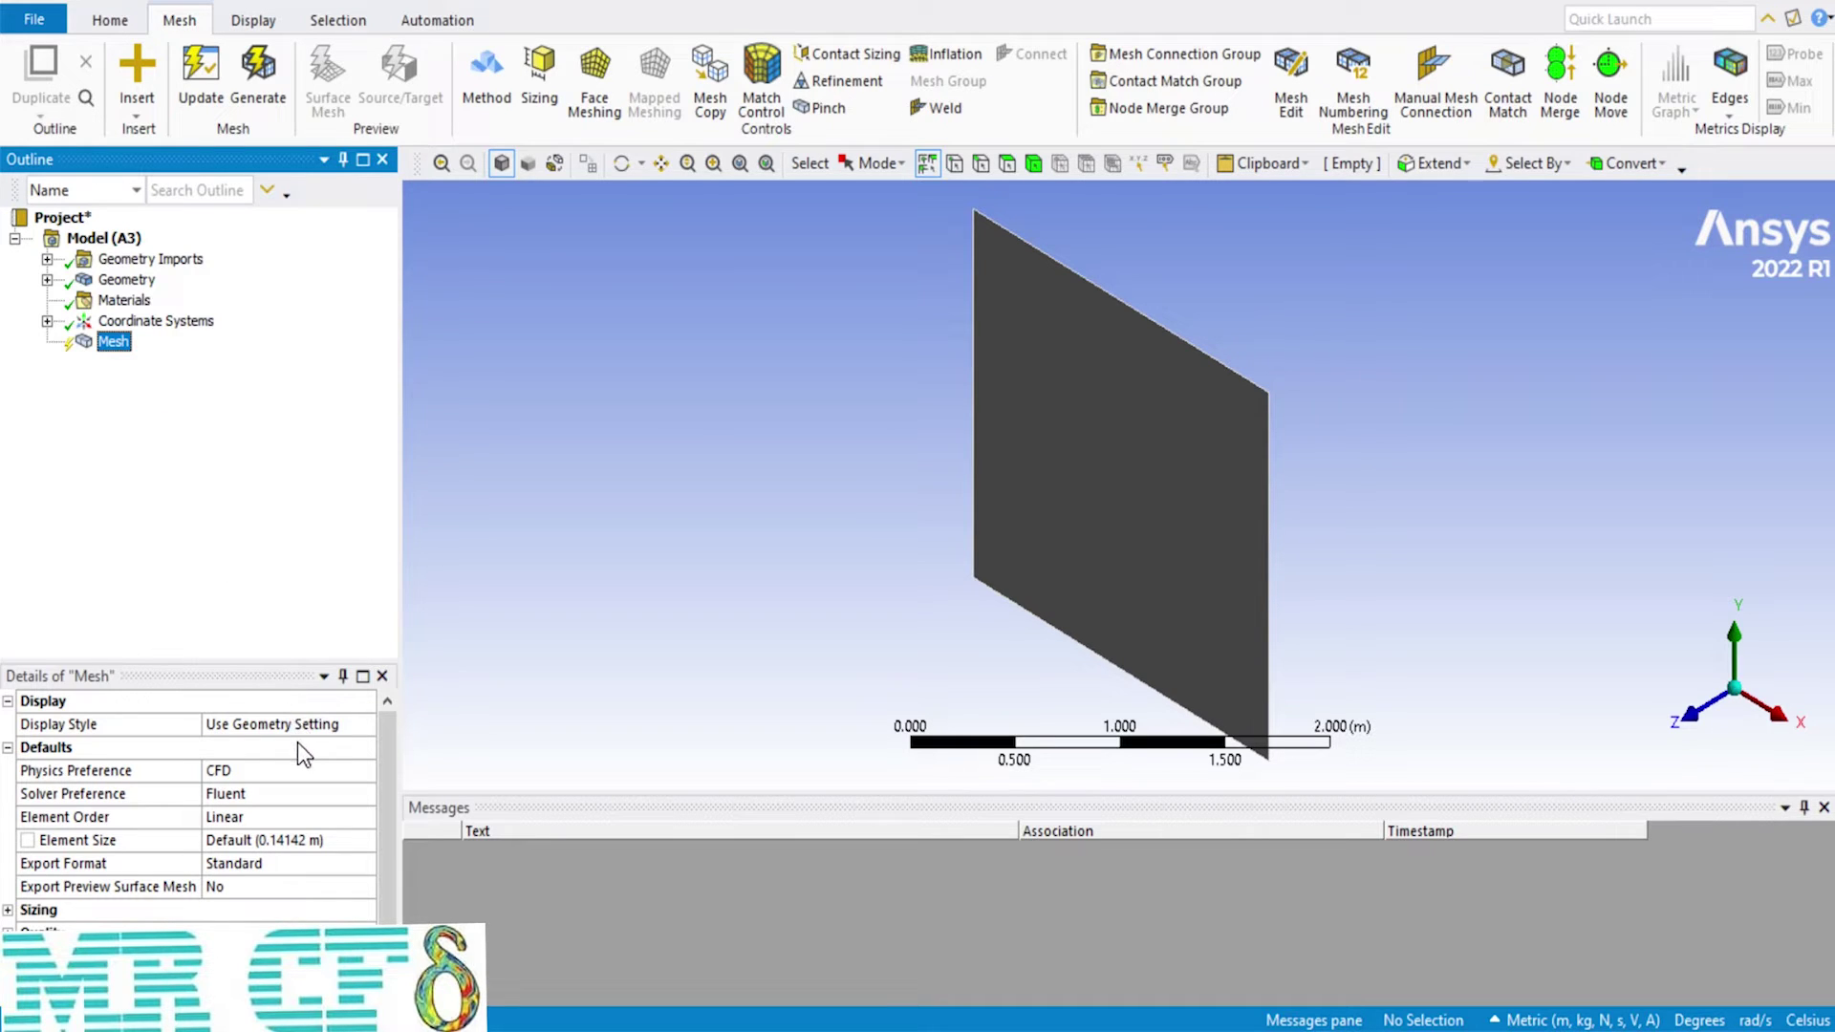
pyautogui.click(323, 841)
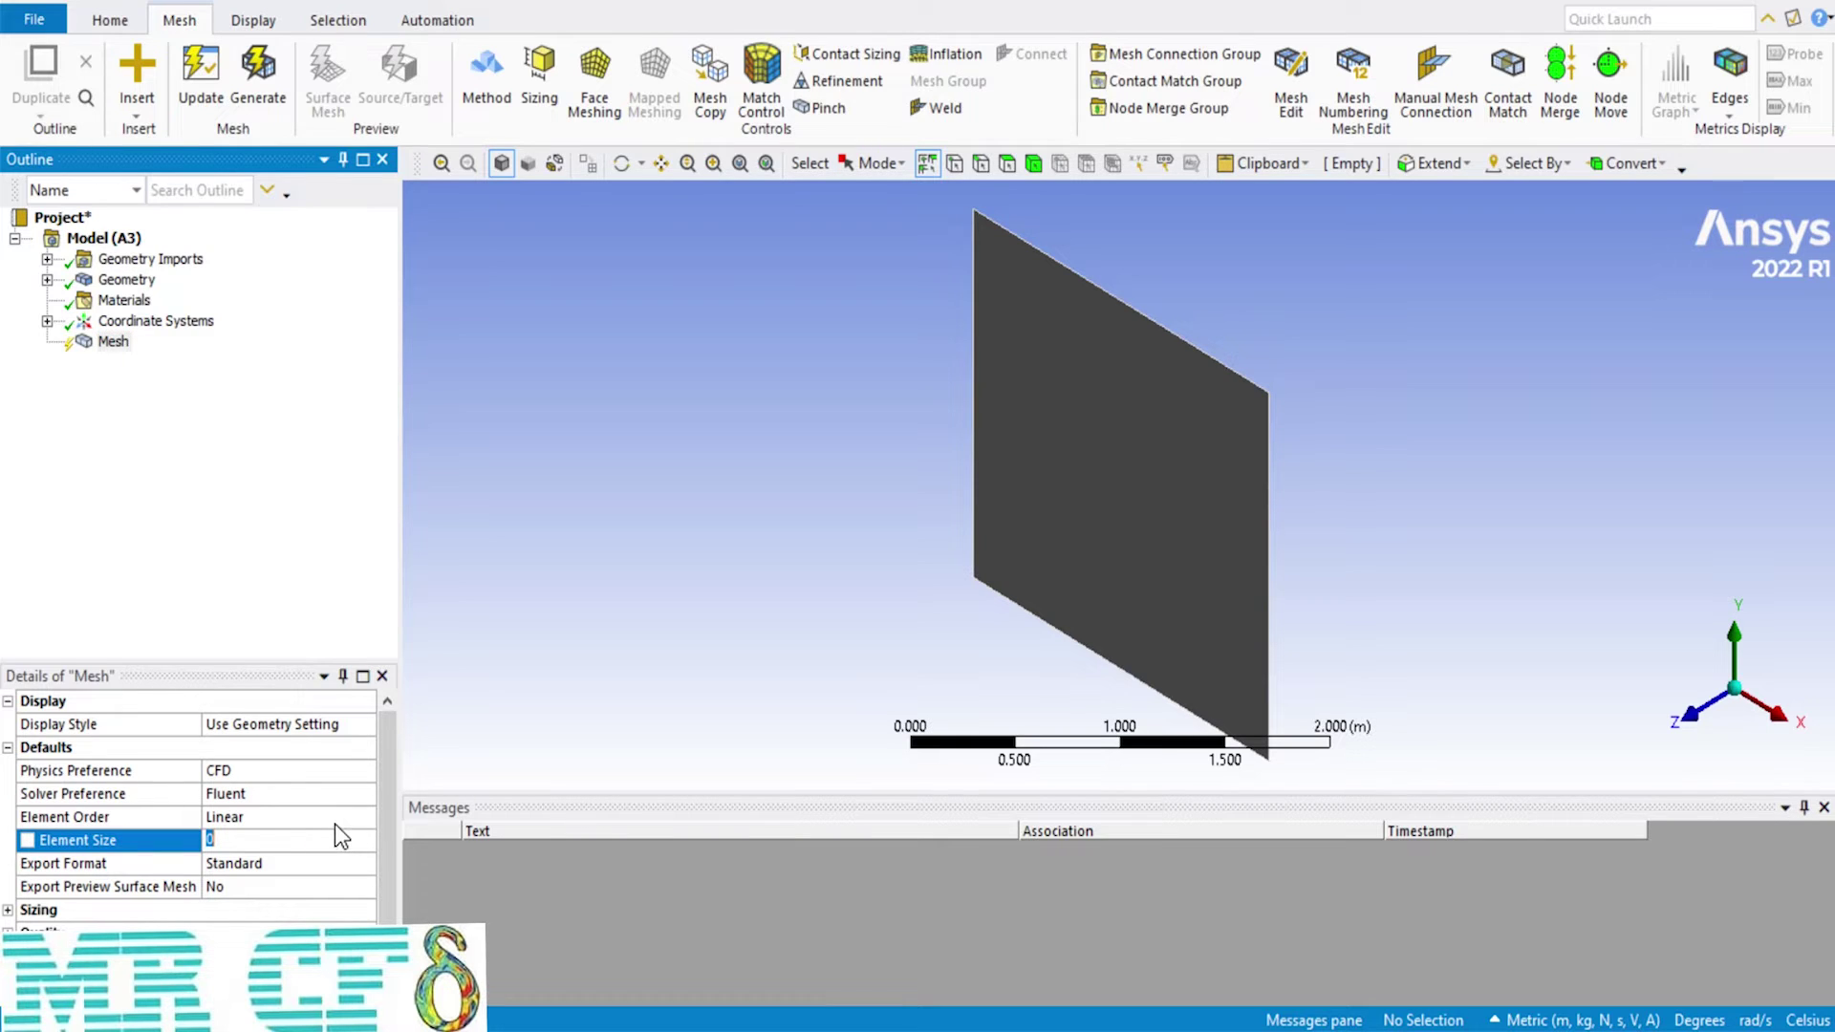
pyautogui.write('0.02')
pyautogui.press('Return')
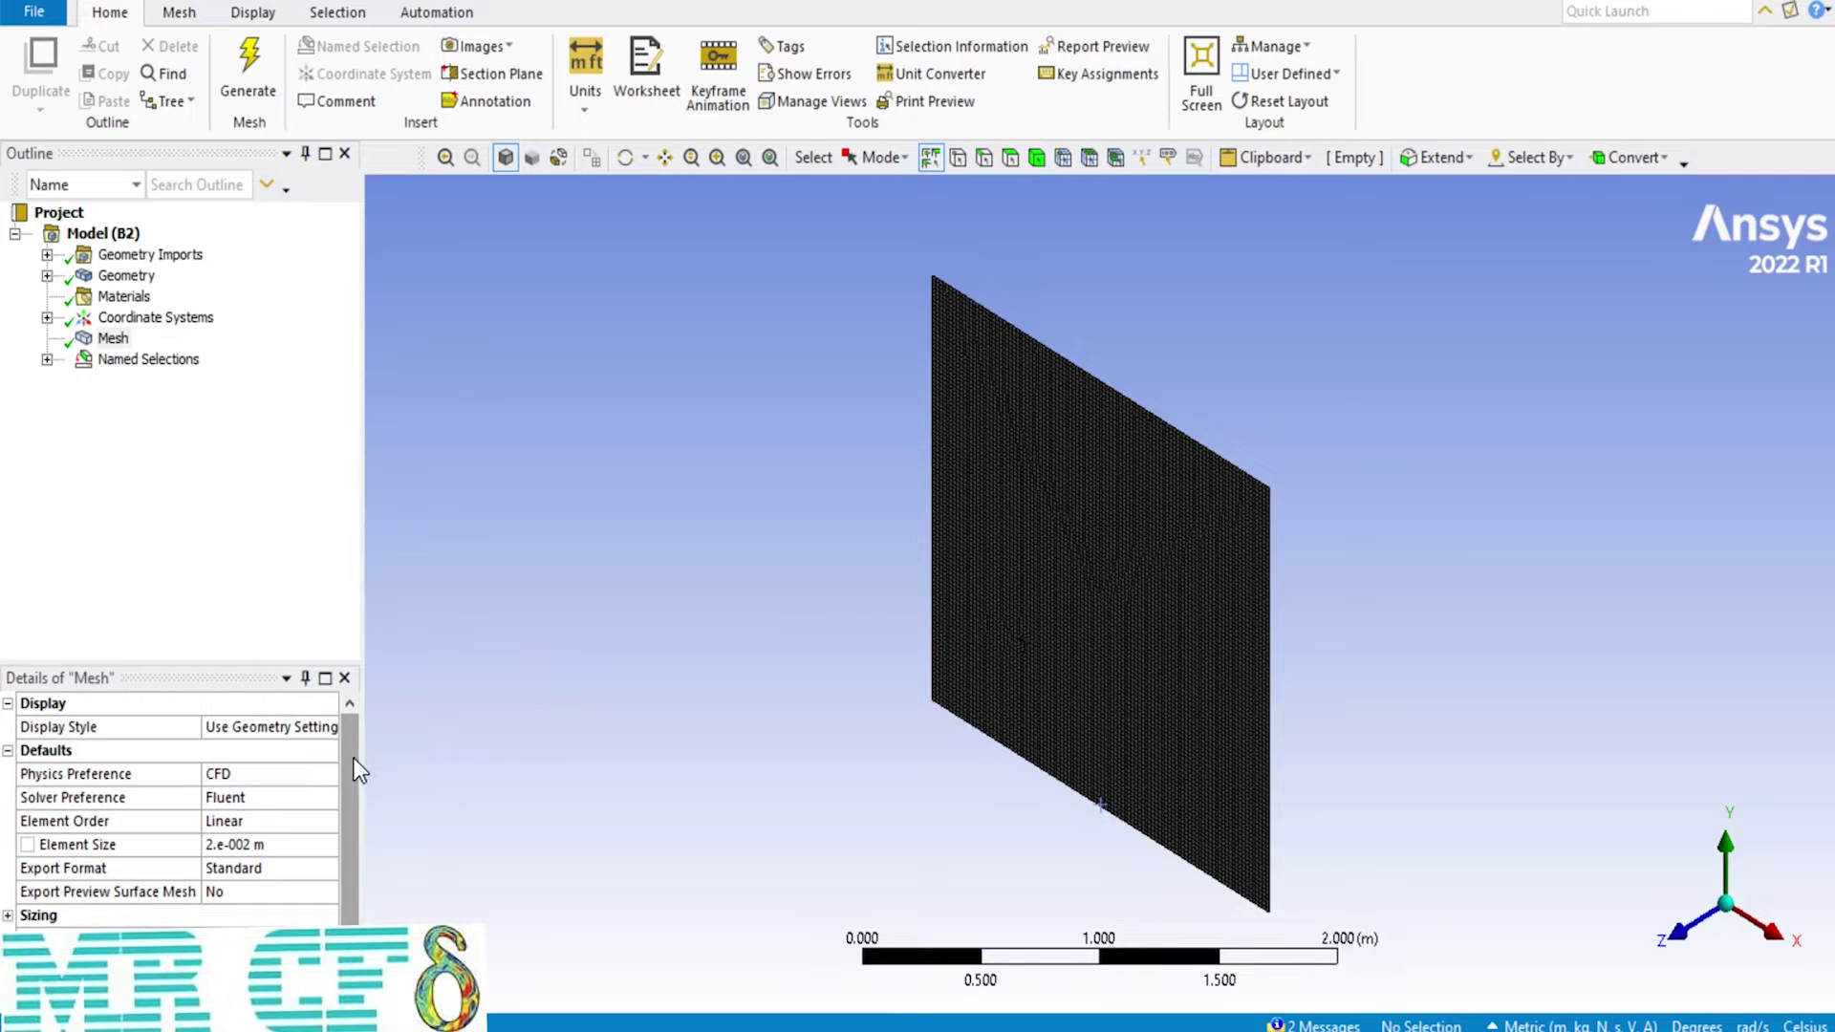
# Step: Expand the Quality section of the mesh details and show the Mesh Metrics histogram
pyautogui.moveTo(352, 759); pyautogui.dragTo(336, 805)
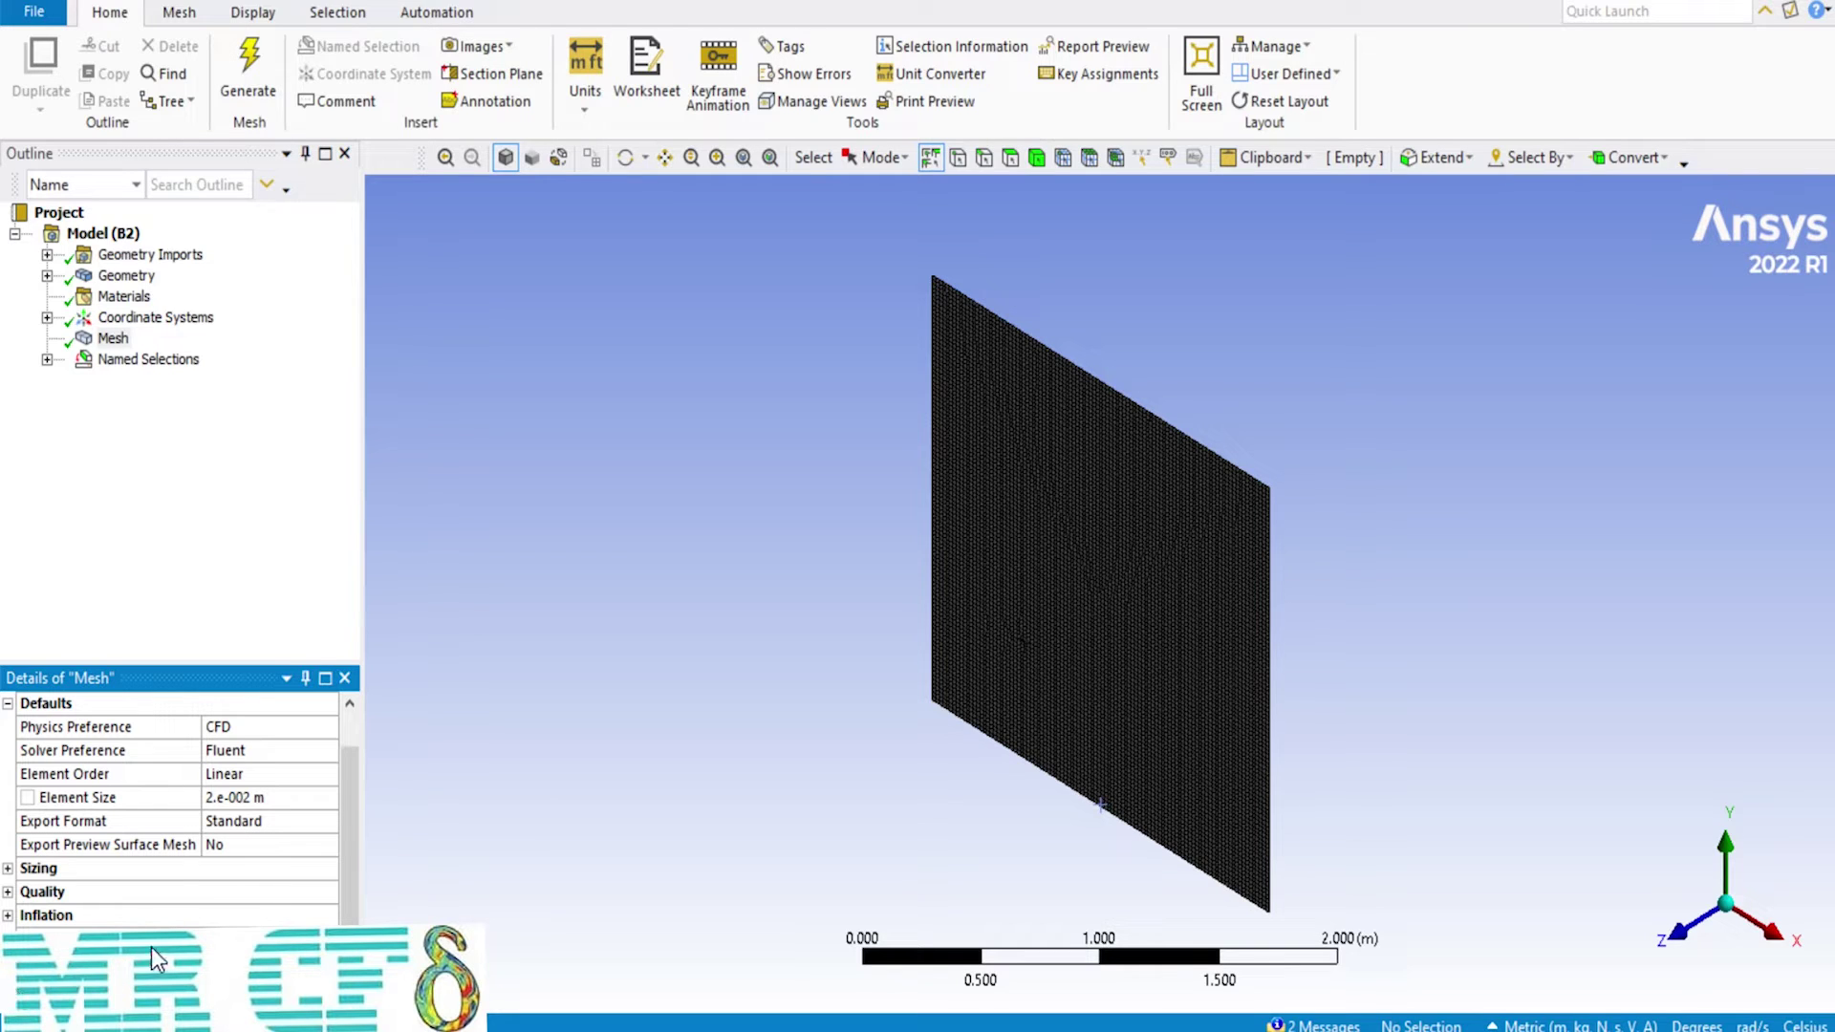
pyautogui.scroll(-1, 346, 872)
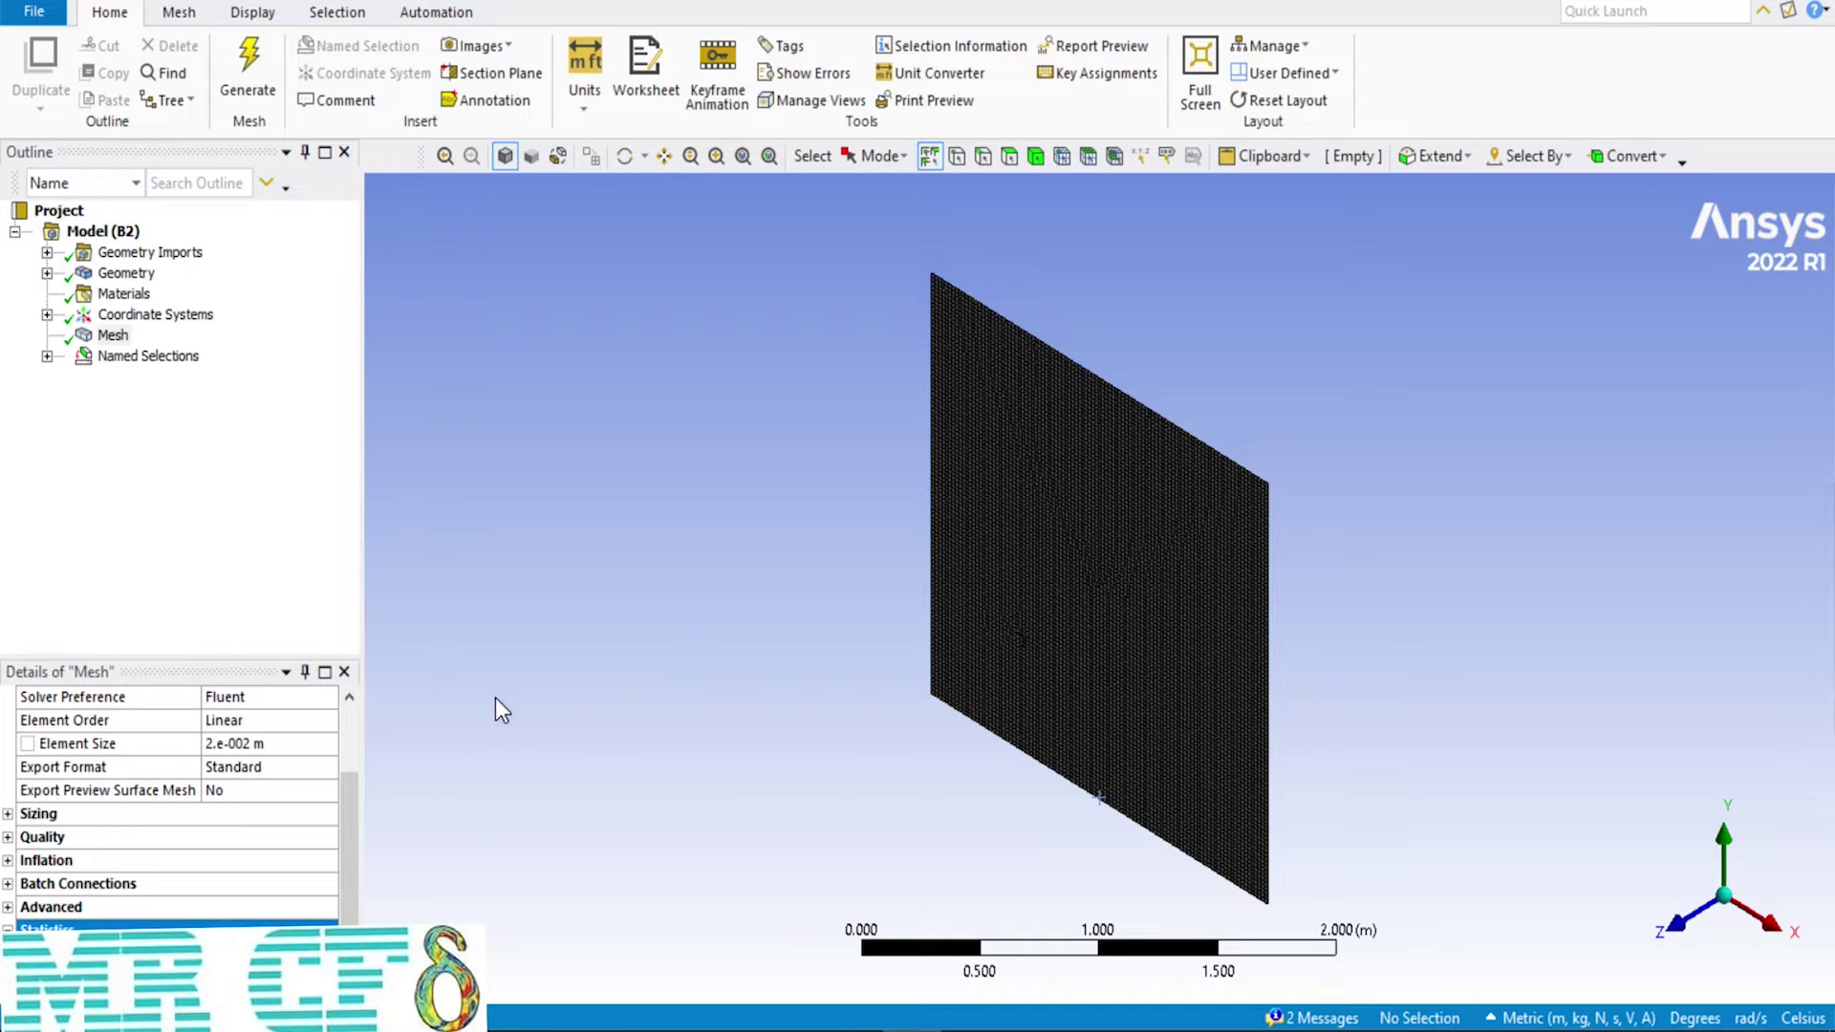
pyautogui.click(8, 837)
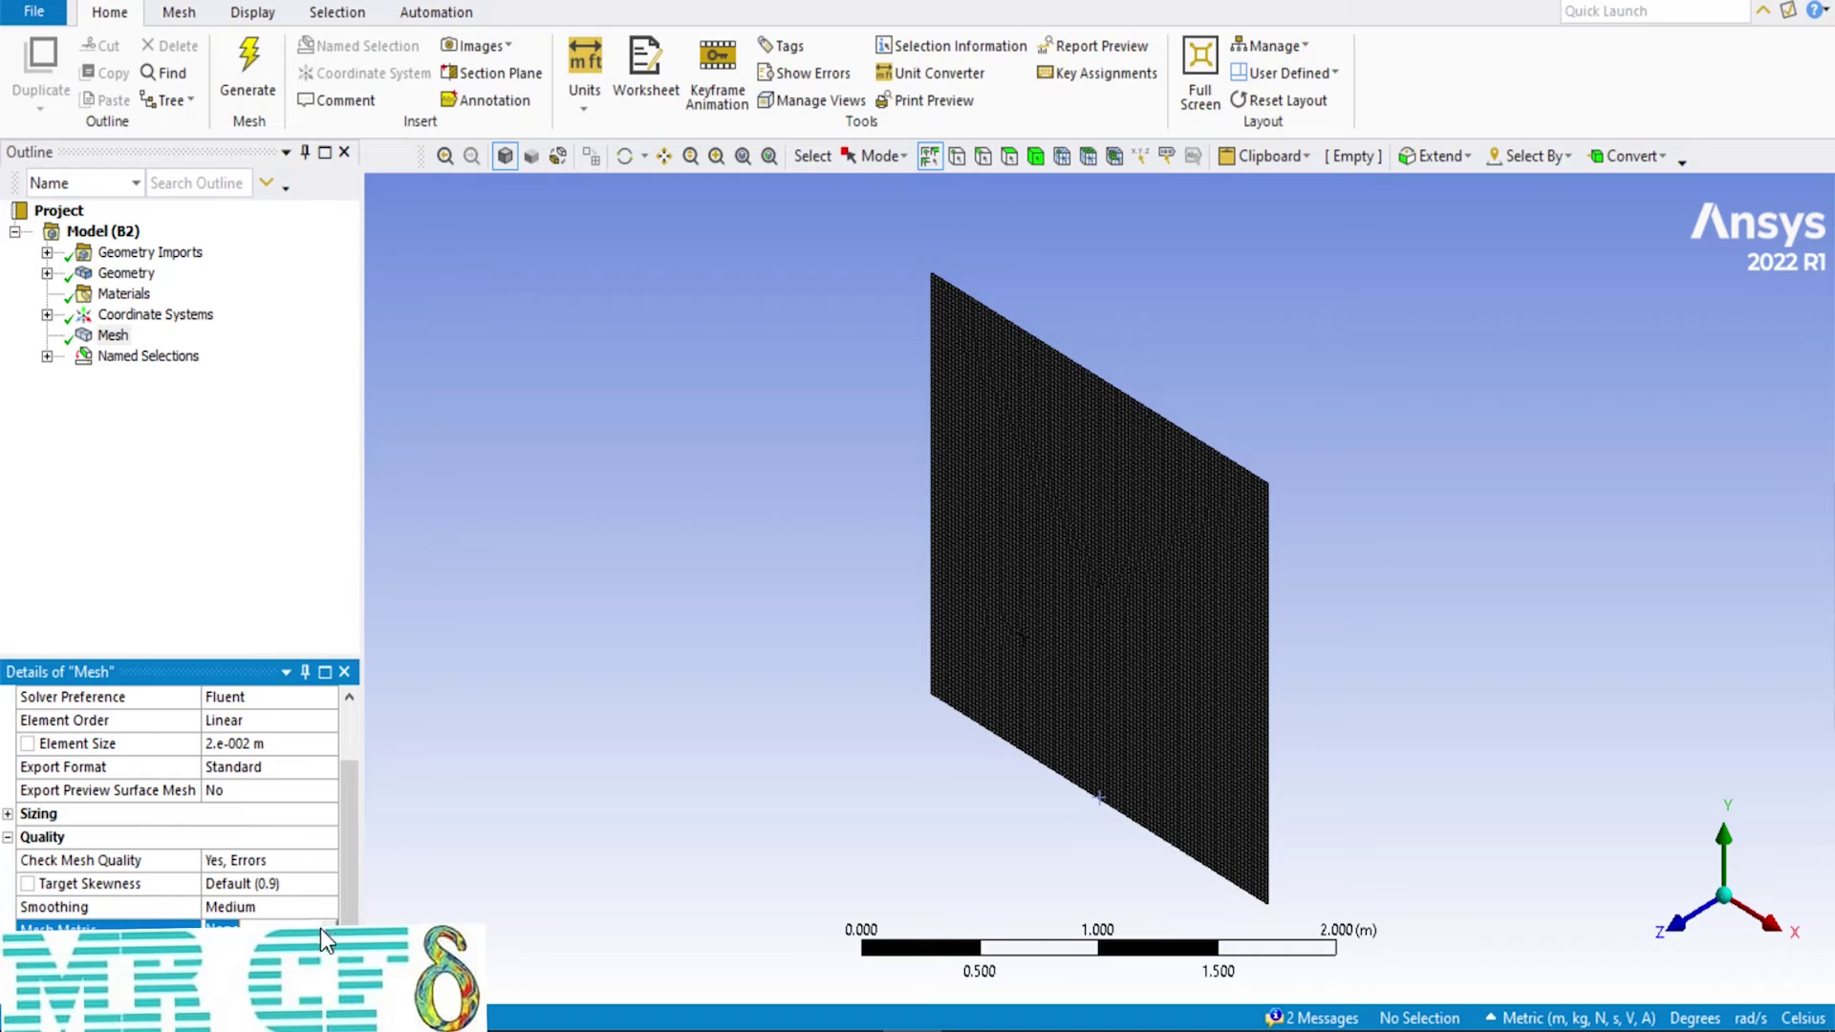
pyautogui.click(321, 965)
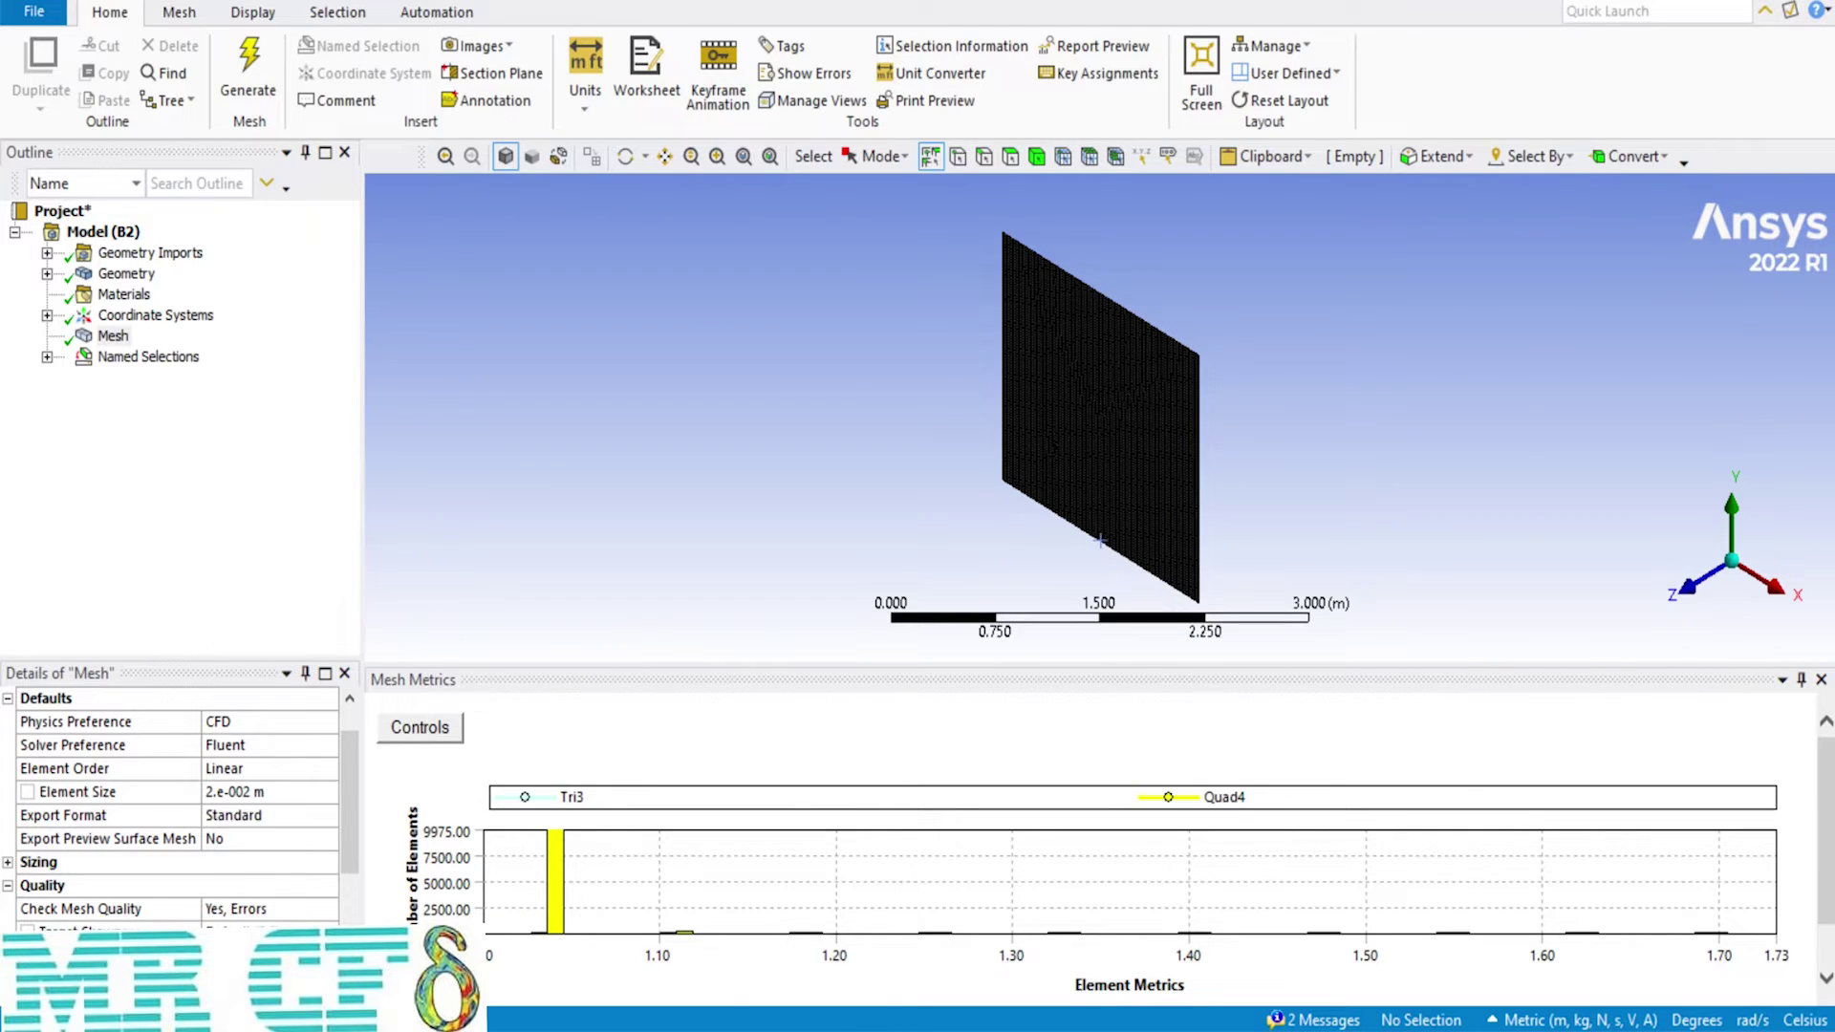
pyautogui.click(148, 357)
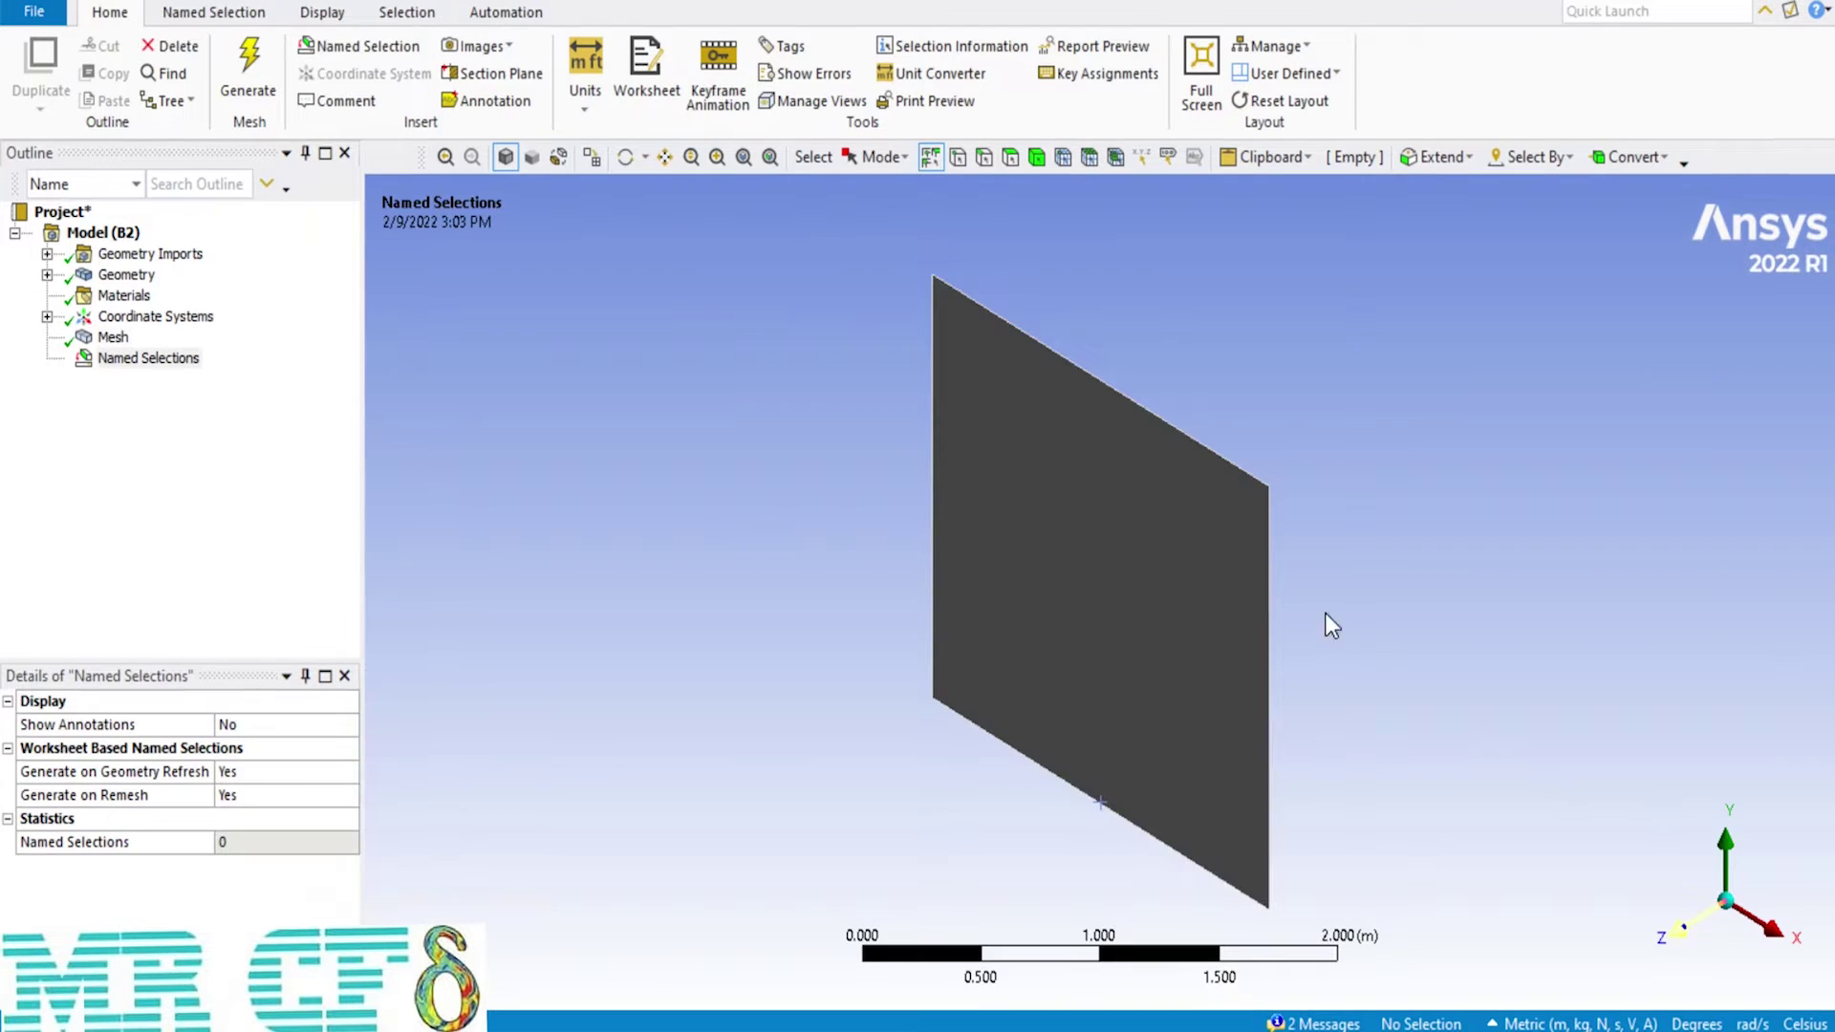
# Step: In front view with the Edge filter, create named selection 'outlet' from the tank's top edge
pyautogui.click(1683, 927)
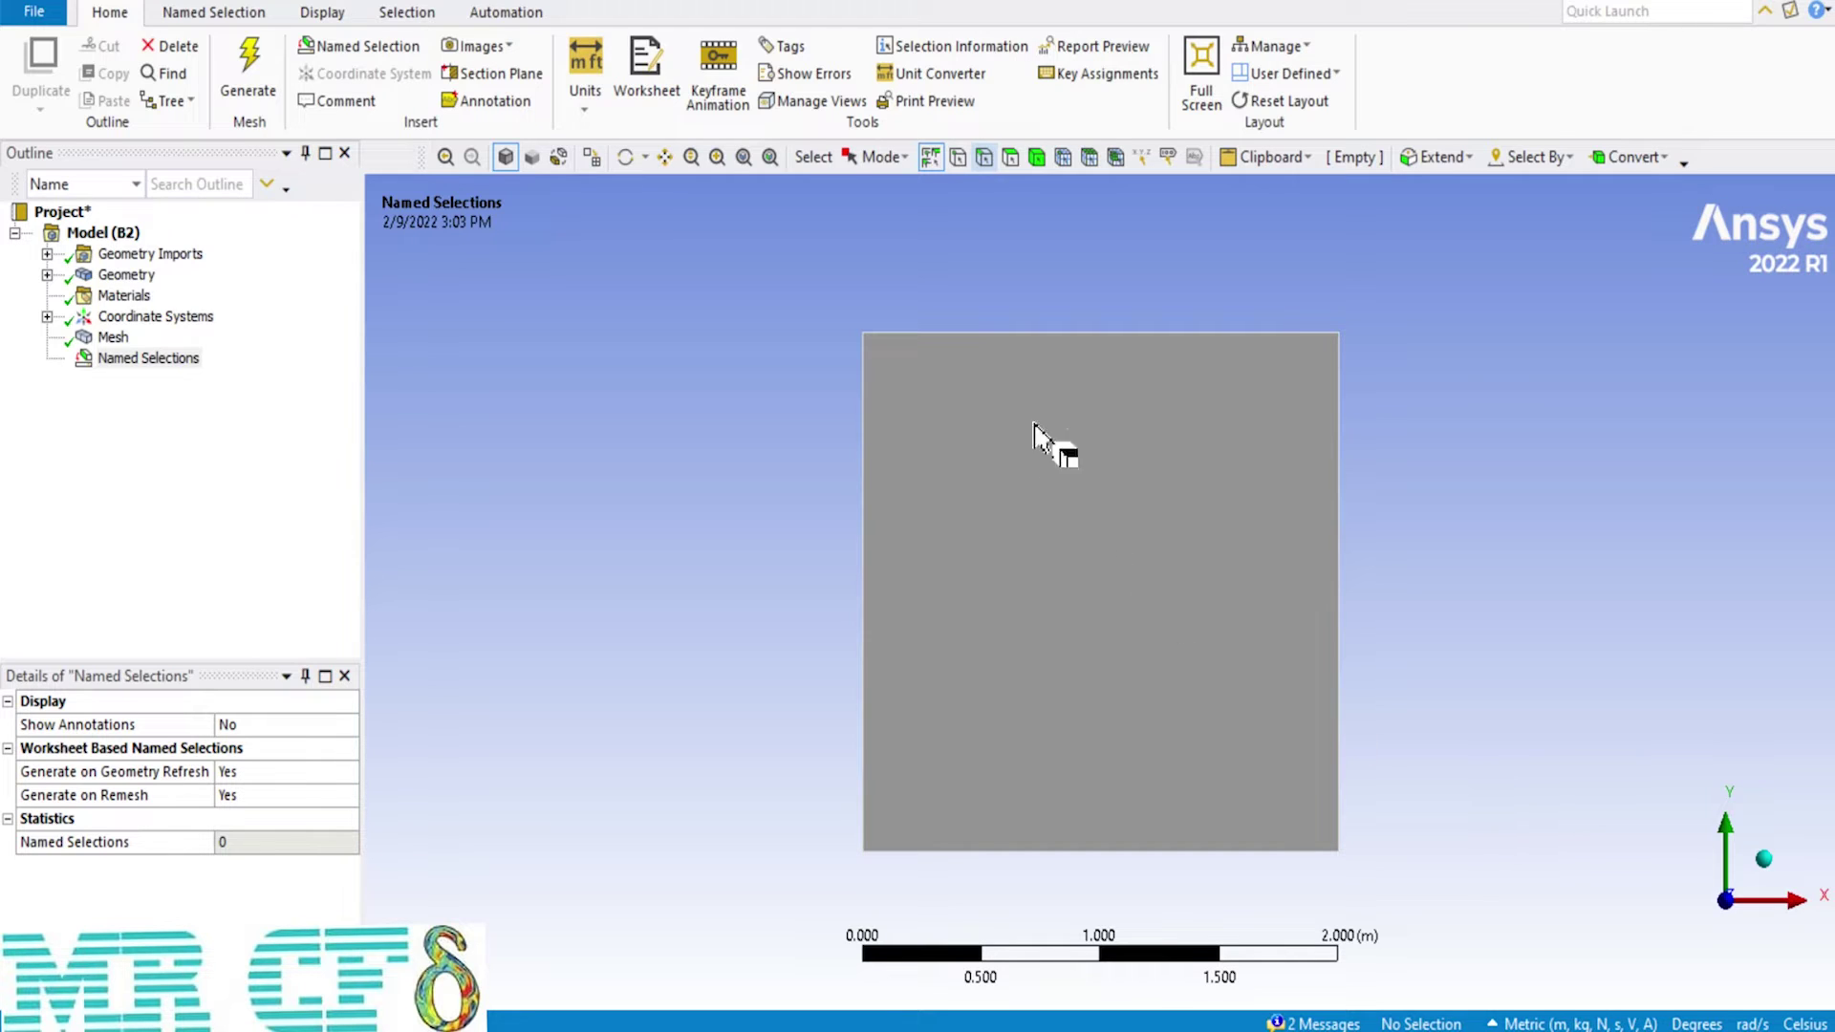
pyautogui.click(985, 157)
pyautogui.click(1092, 334)
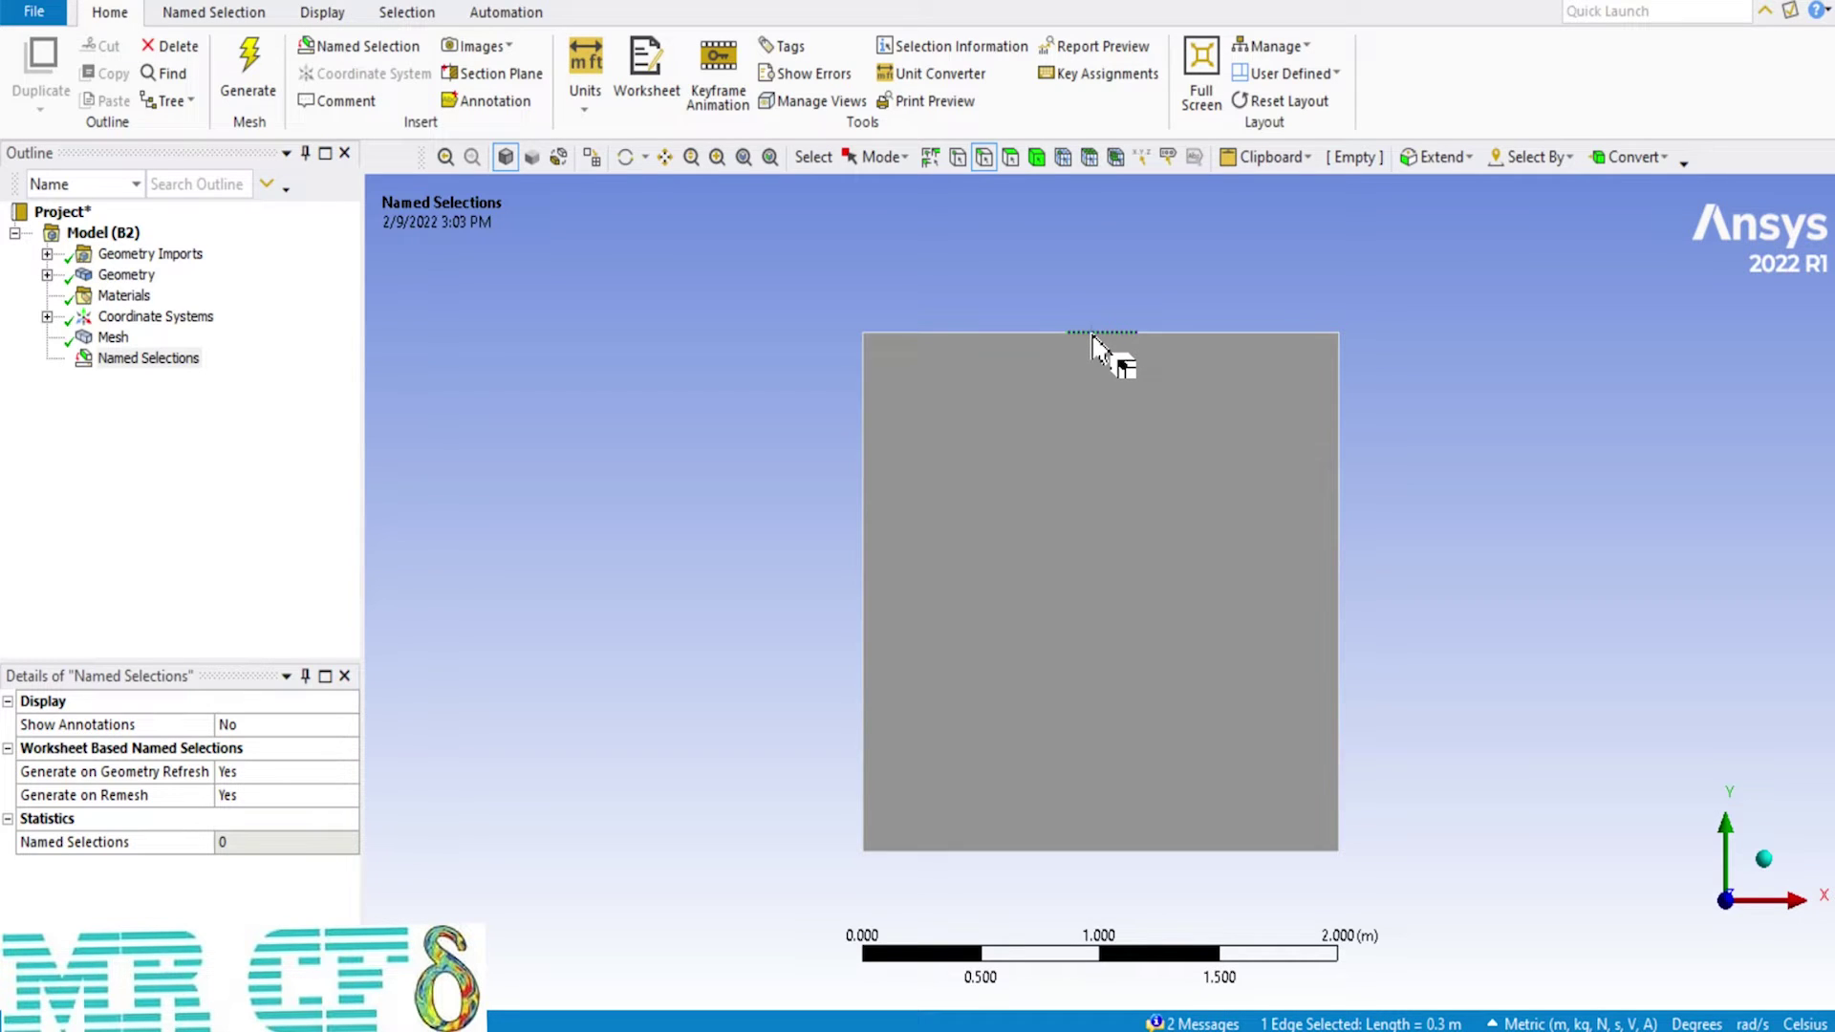
pyautogui.rightClick(1092, 343)
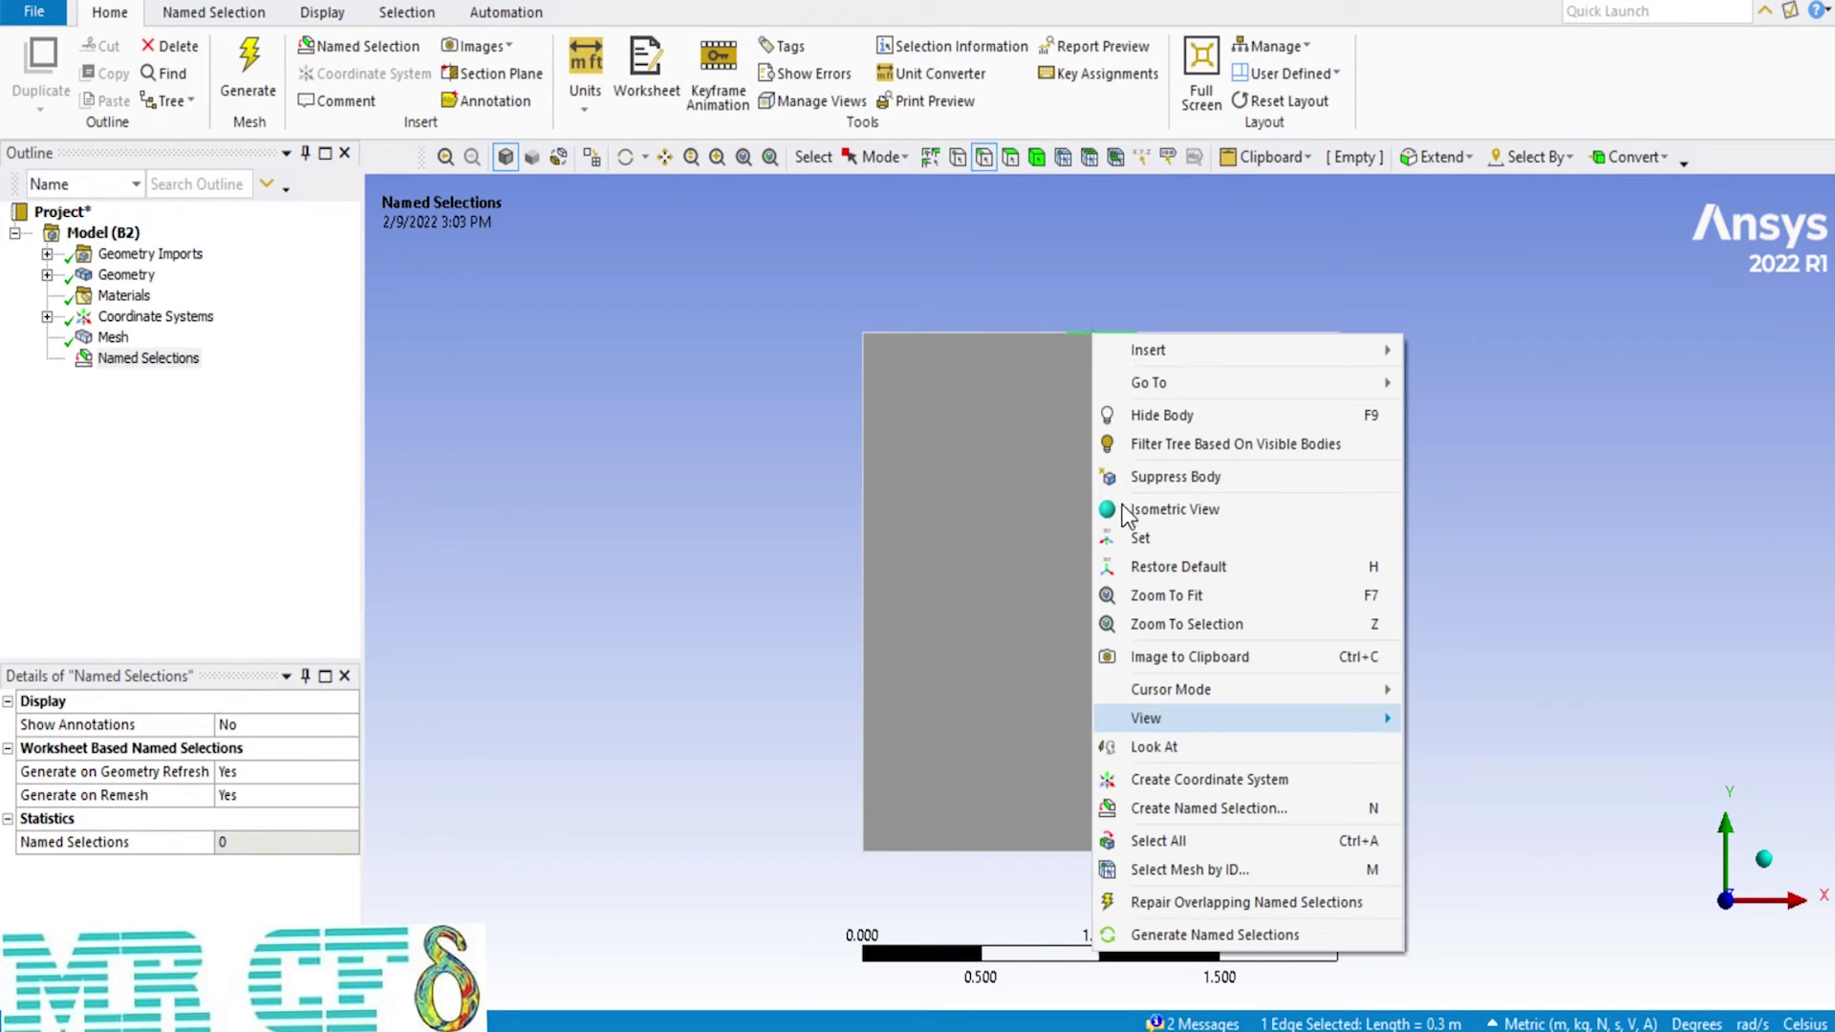
pyautogui.click(1213, 806)
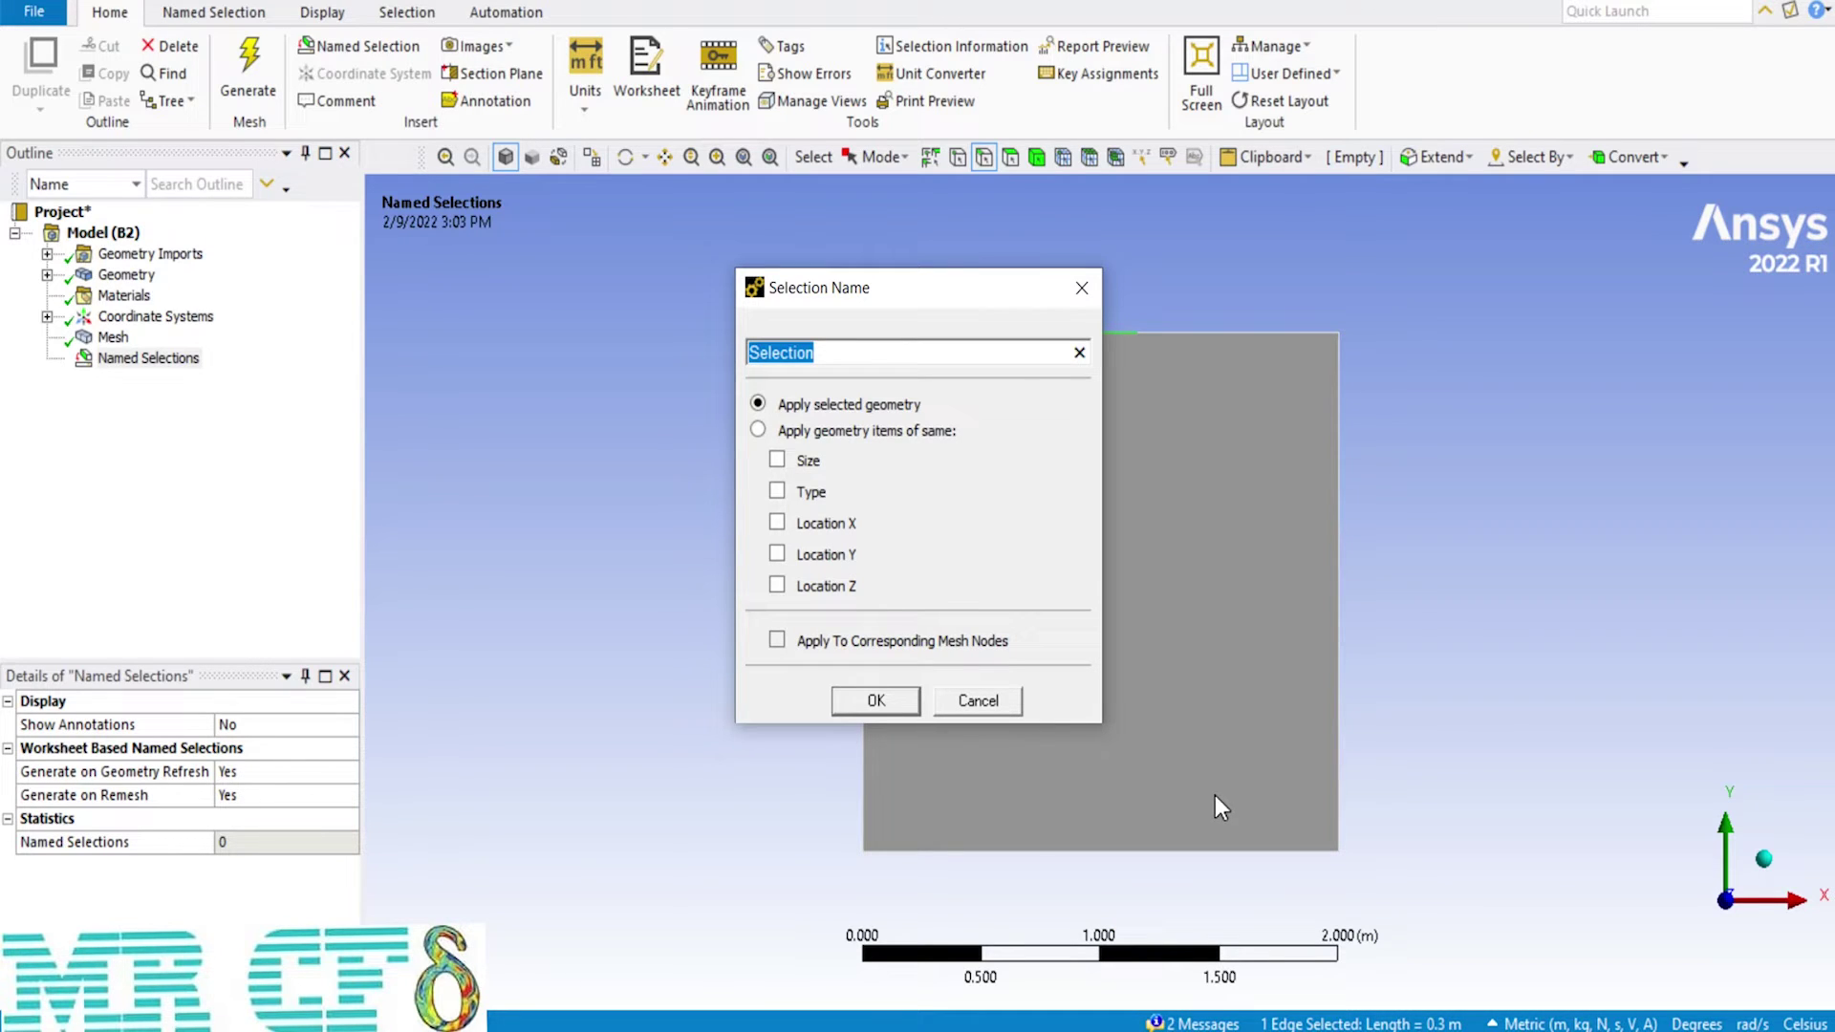
pyautogui.write('outlet')
pyautogui.click(913, 709)
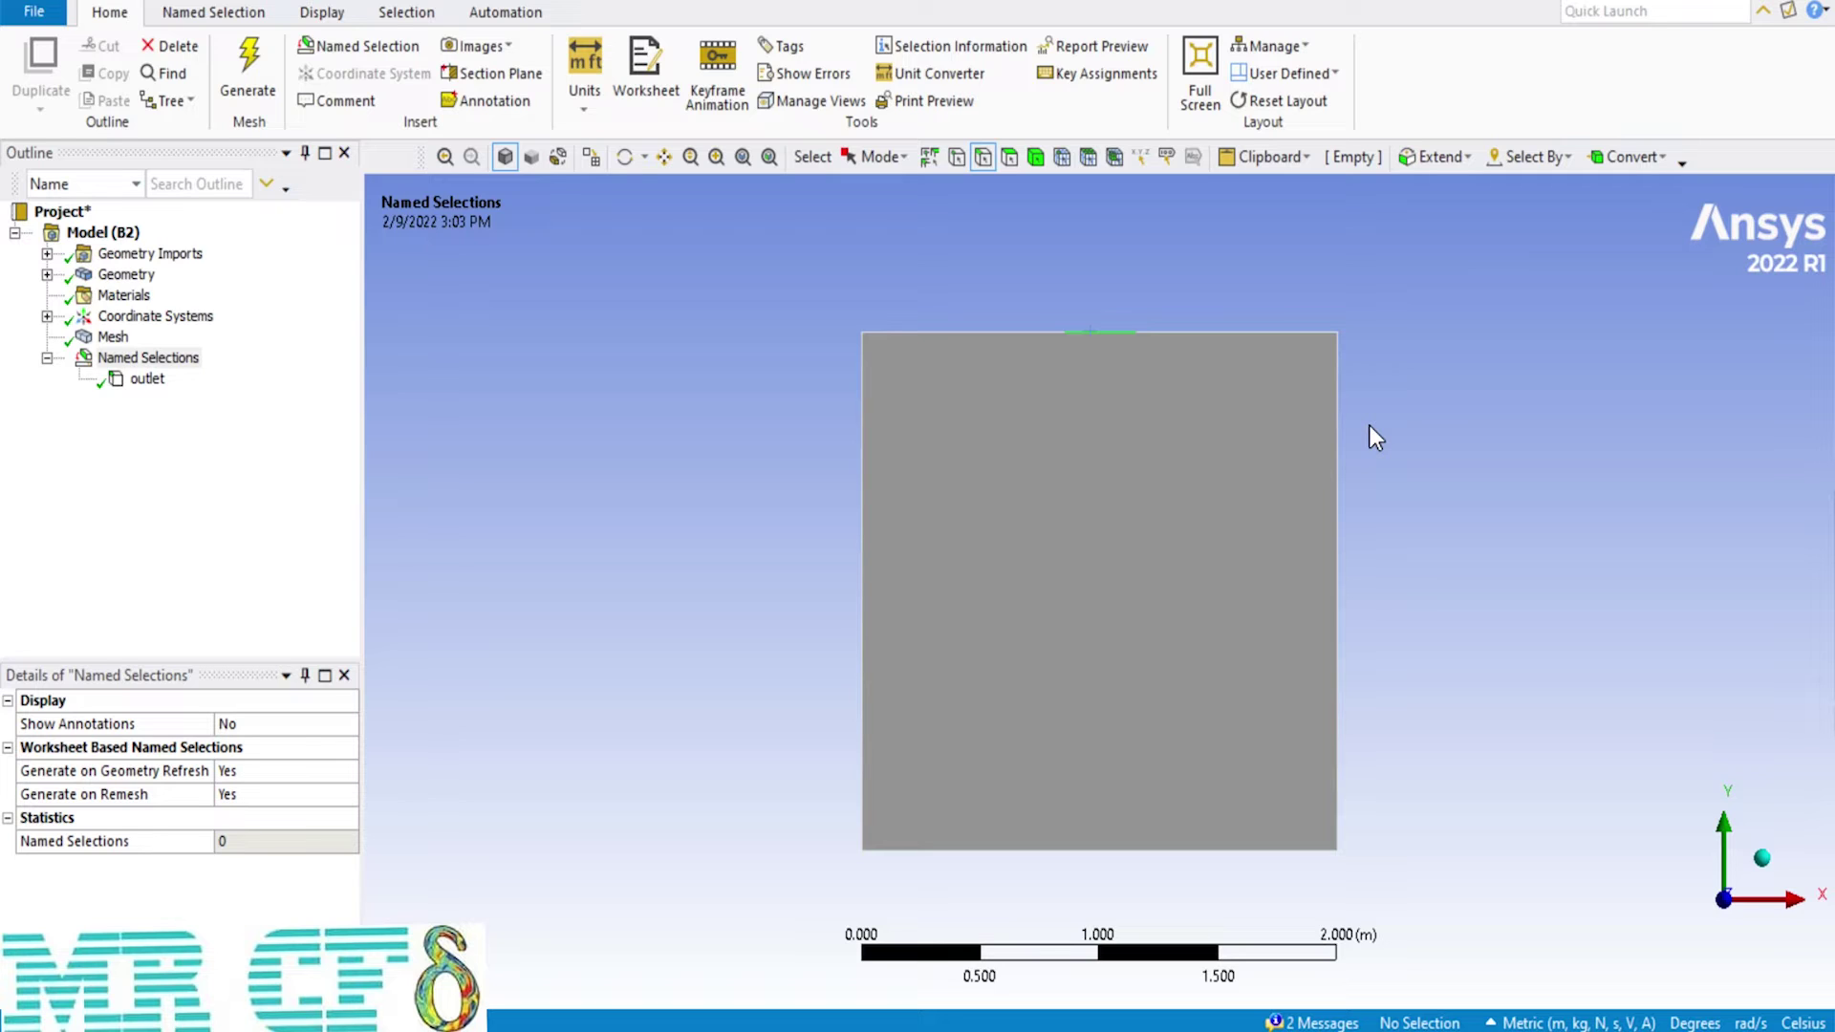
# Step: Create named selection 'Inlet_hot_flow' from a short segment of the bottom edge
pyautogui.click(987, 848)
pyautogui.rightClick(987, 848)
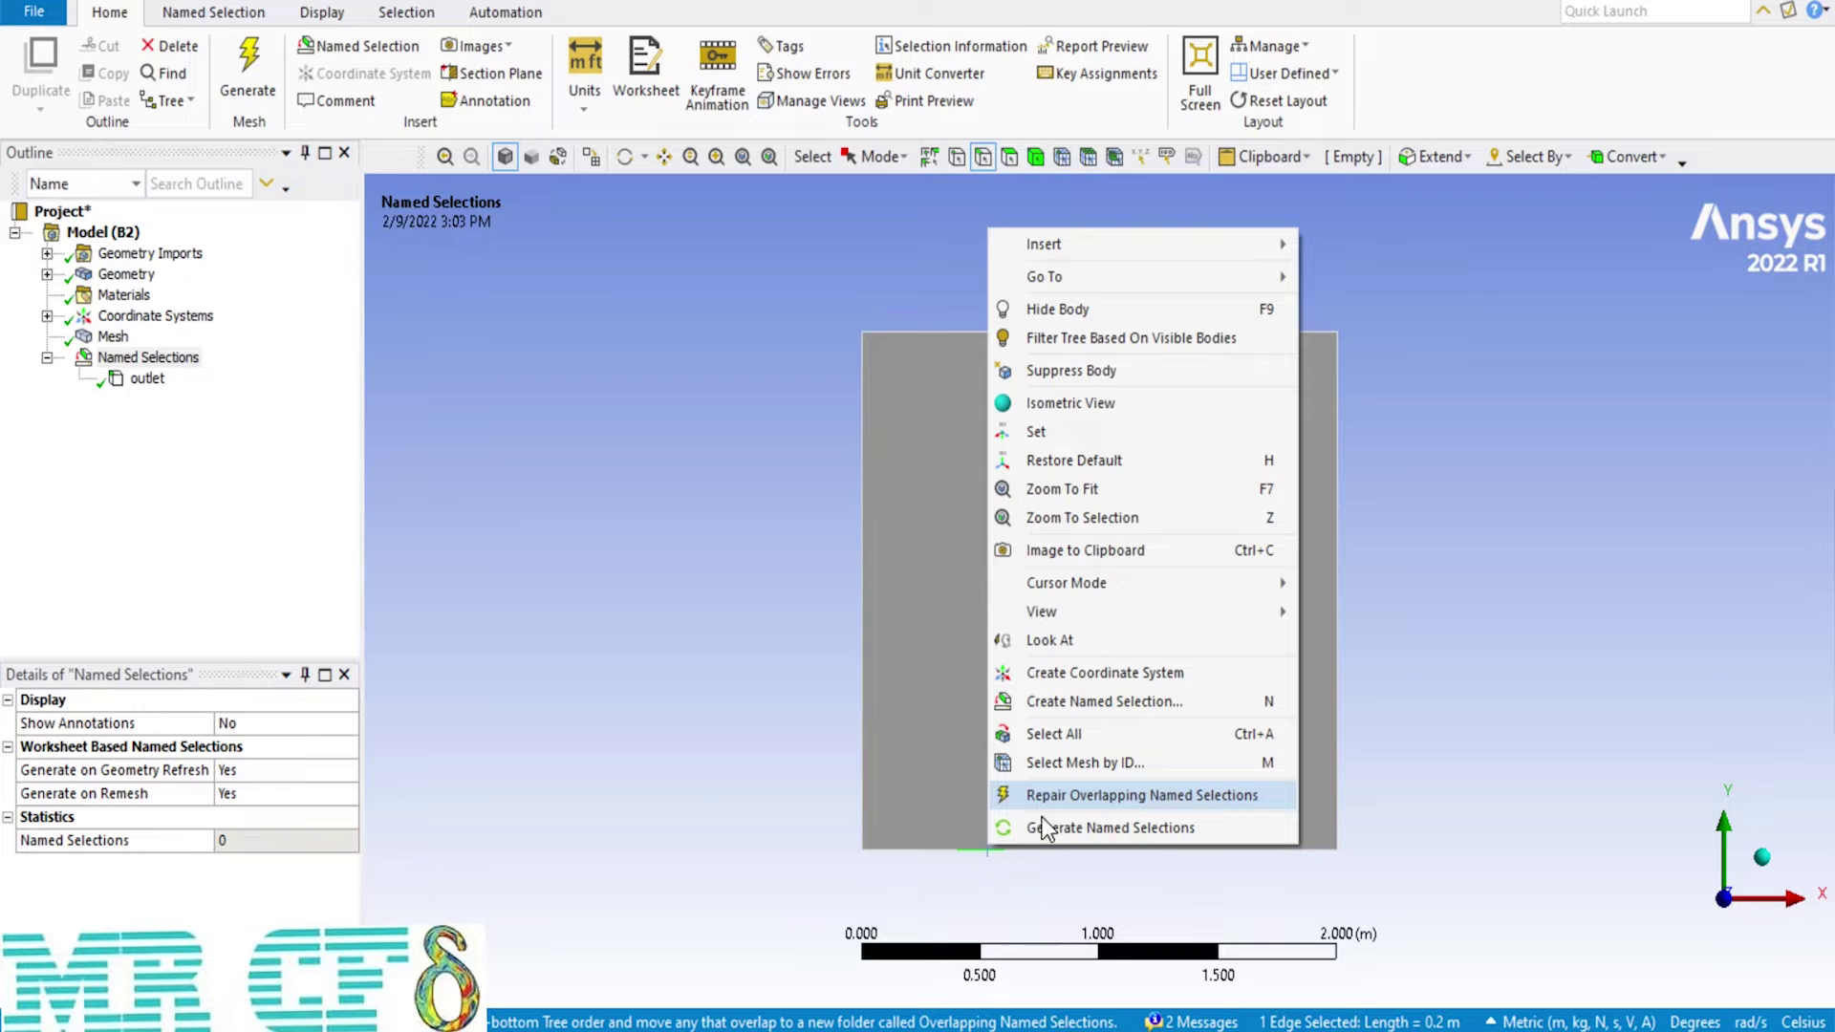
pyautogui.click(1087, 703)
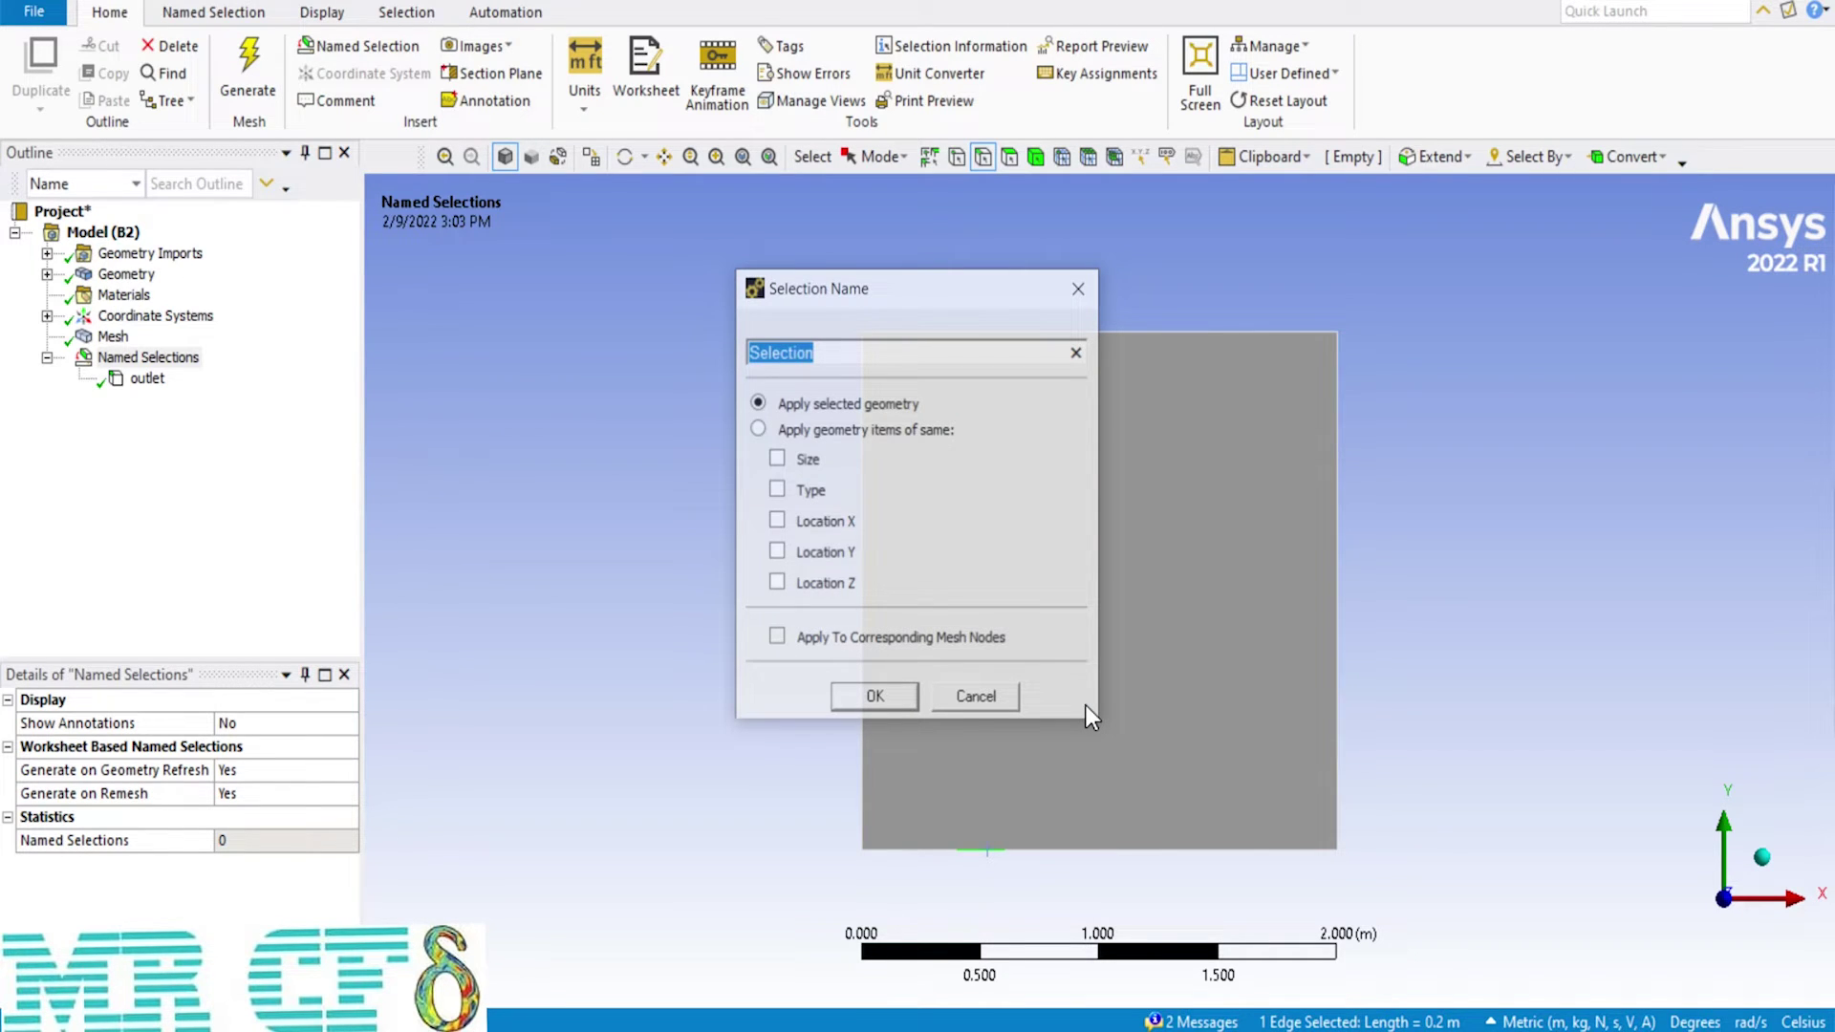
pyautogui.write('Inlet_hot_flow')
pyautogui.press('Return')
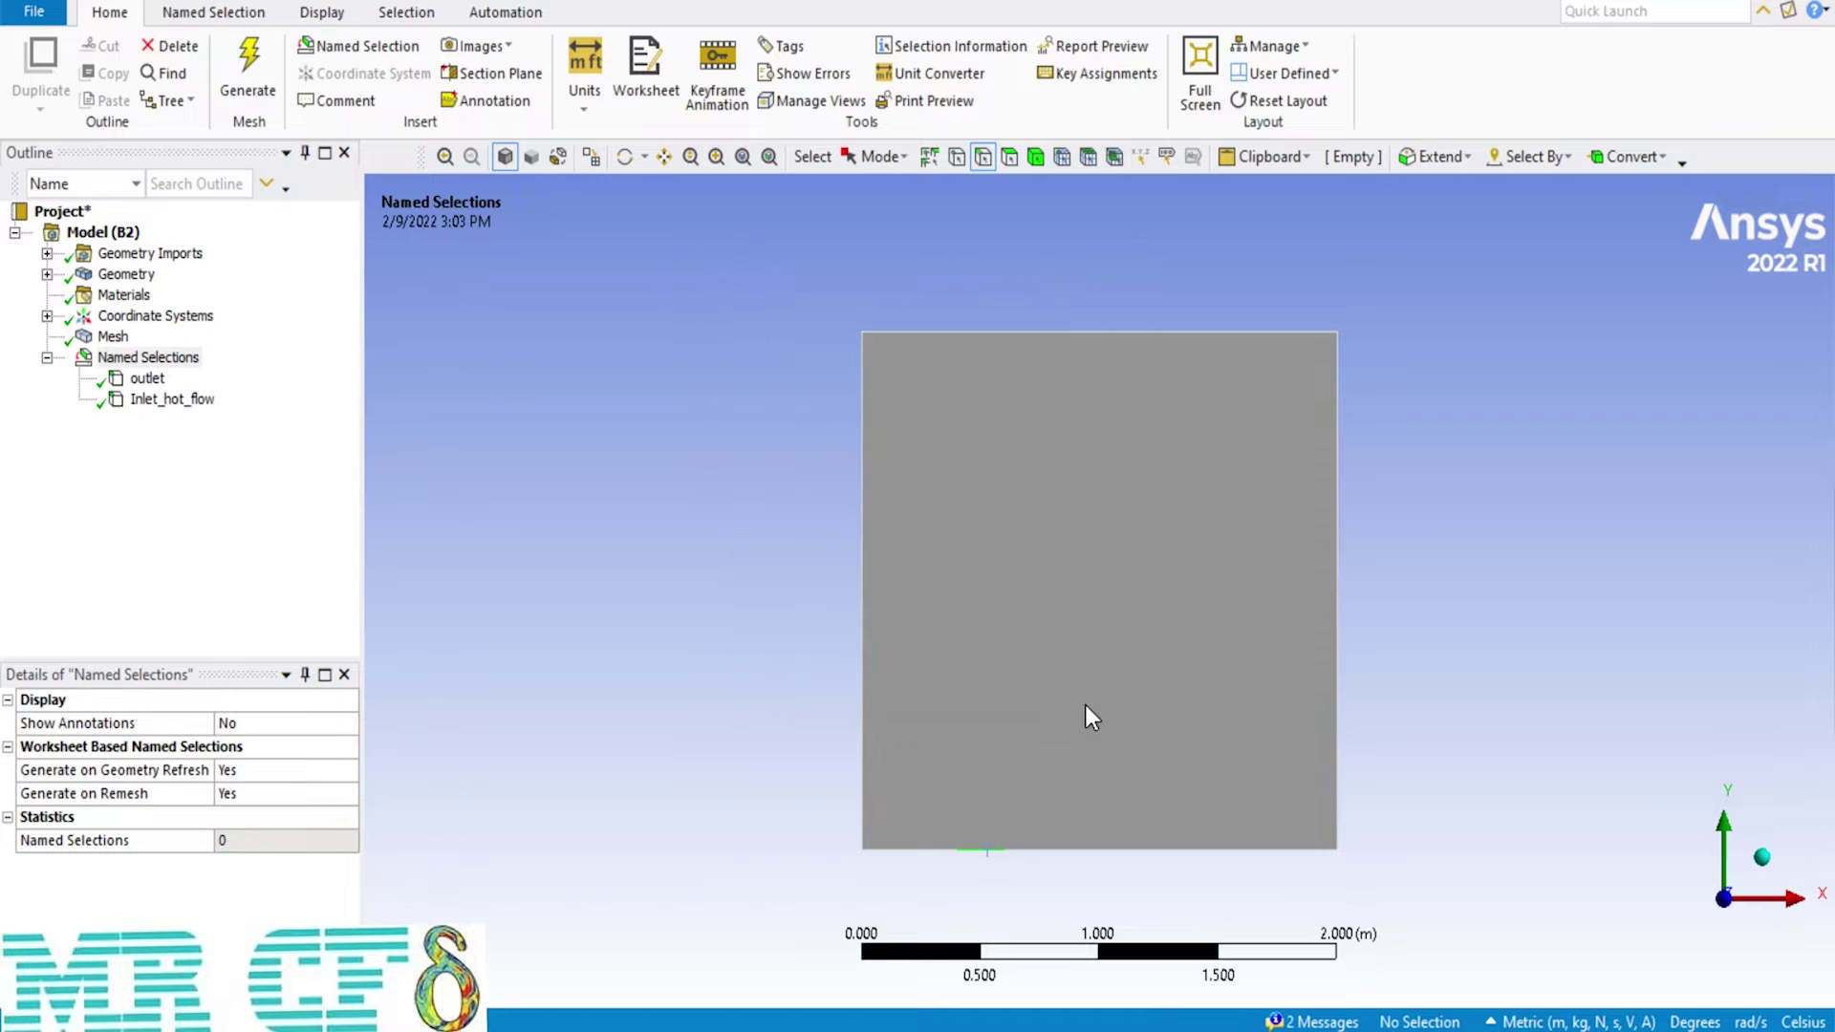
# Step: Create named selection 'Inlet_cold_flow' from the other short bottom edge segment
pyautogui.click(1214, 852)
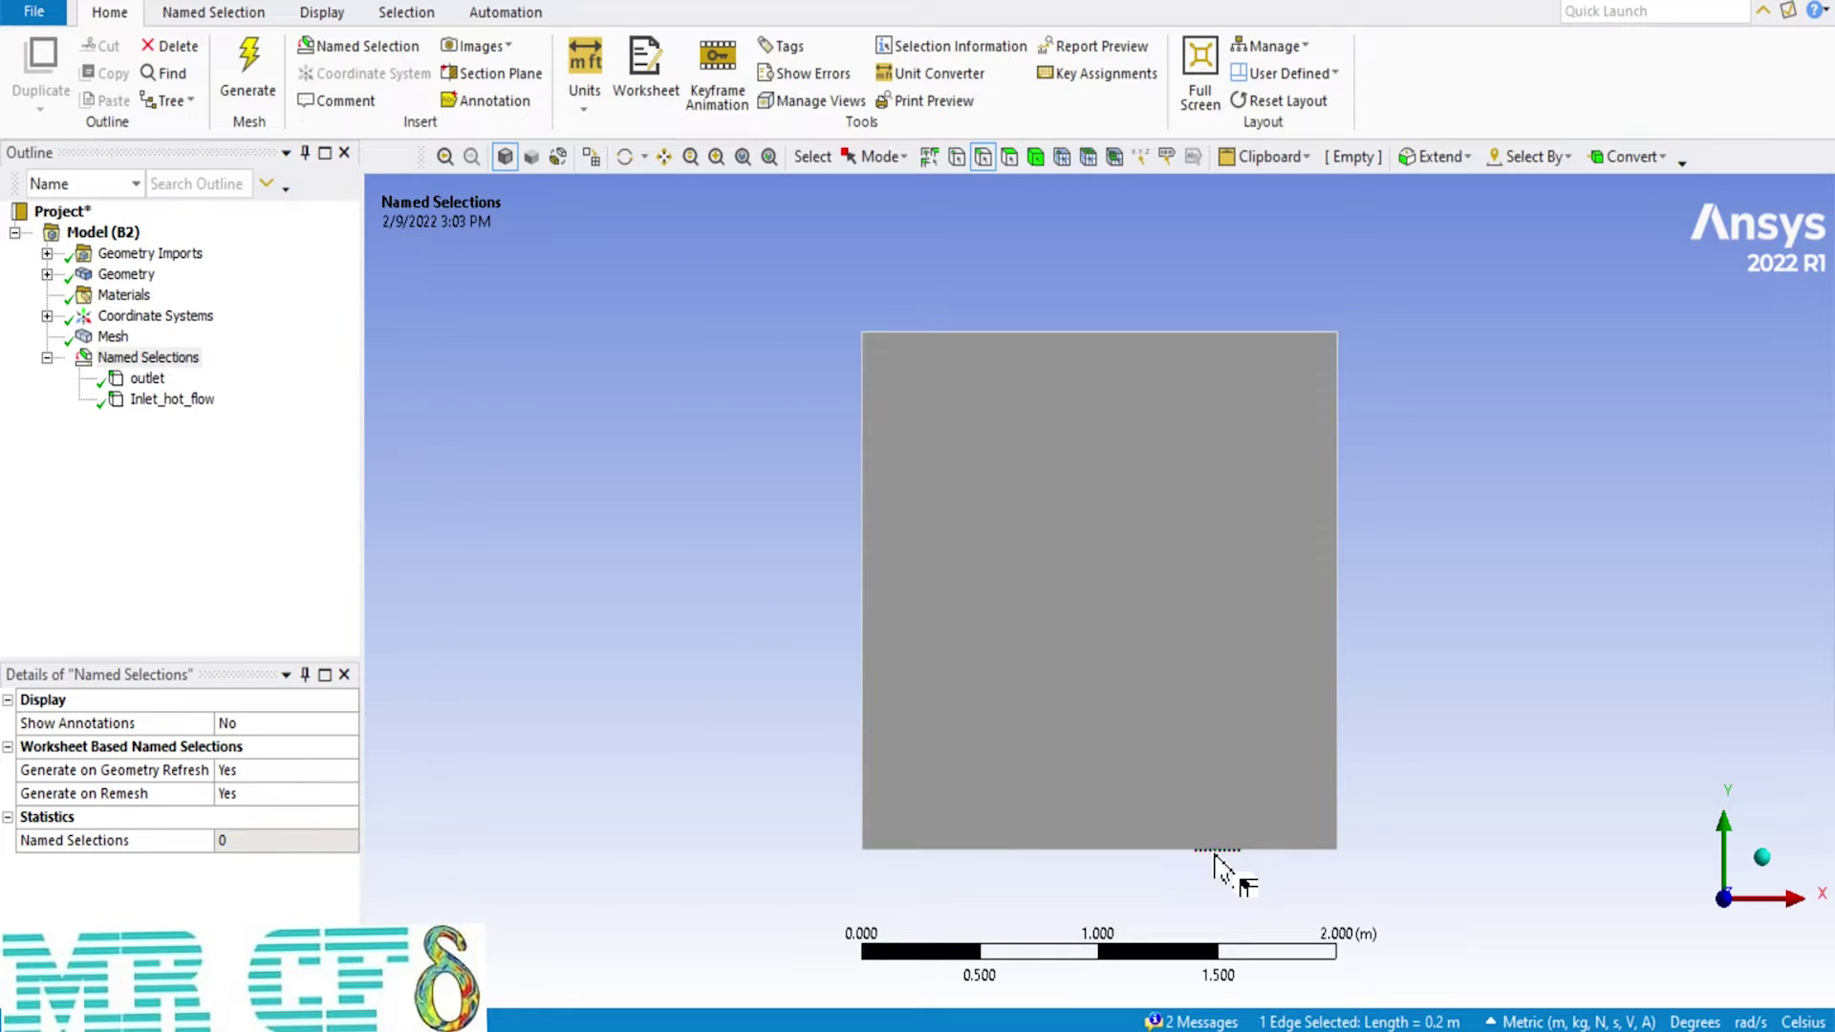
pyautogui.rightClick(1214, 858)
pyautogui.click(1282, 713)
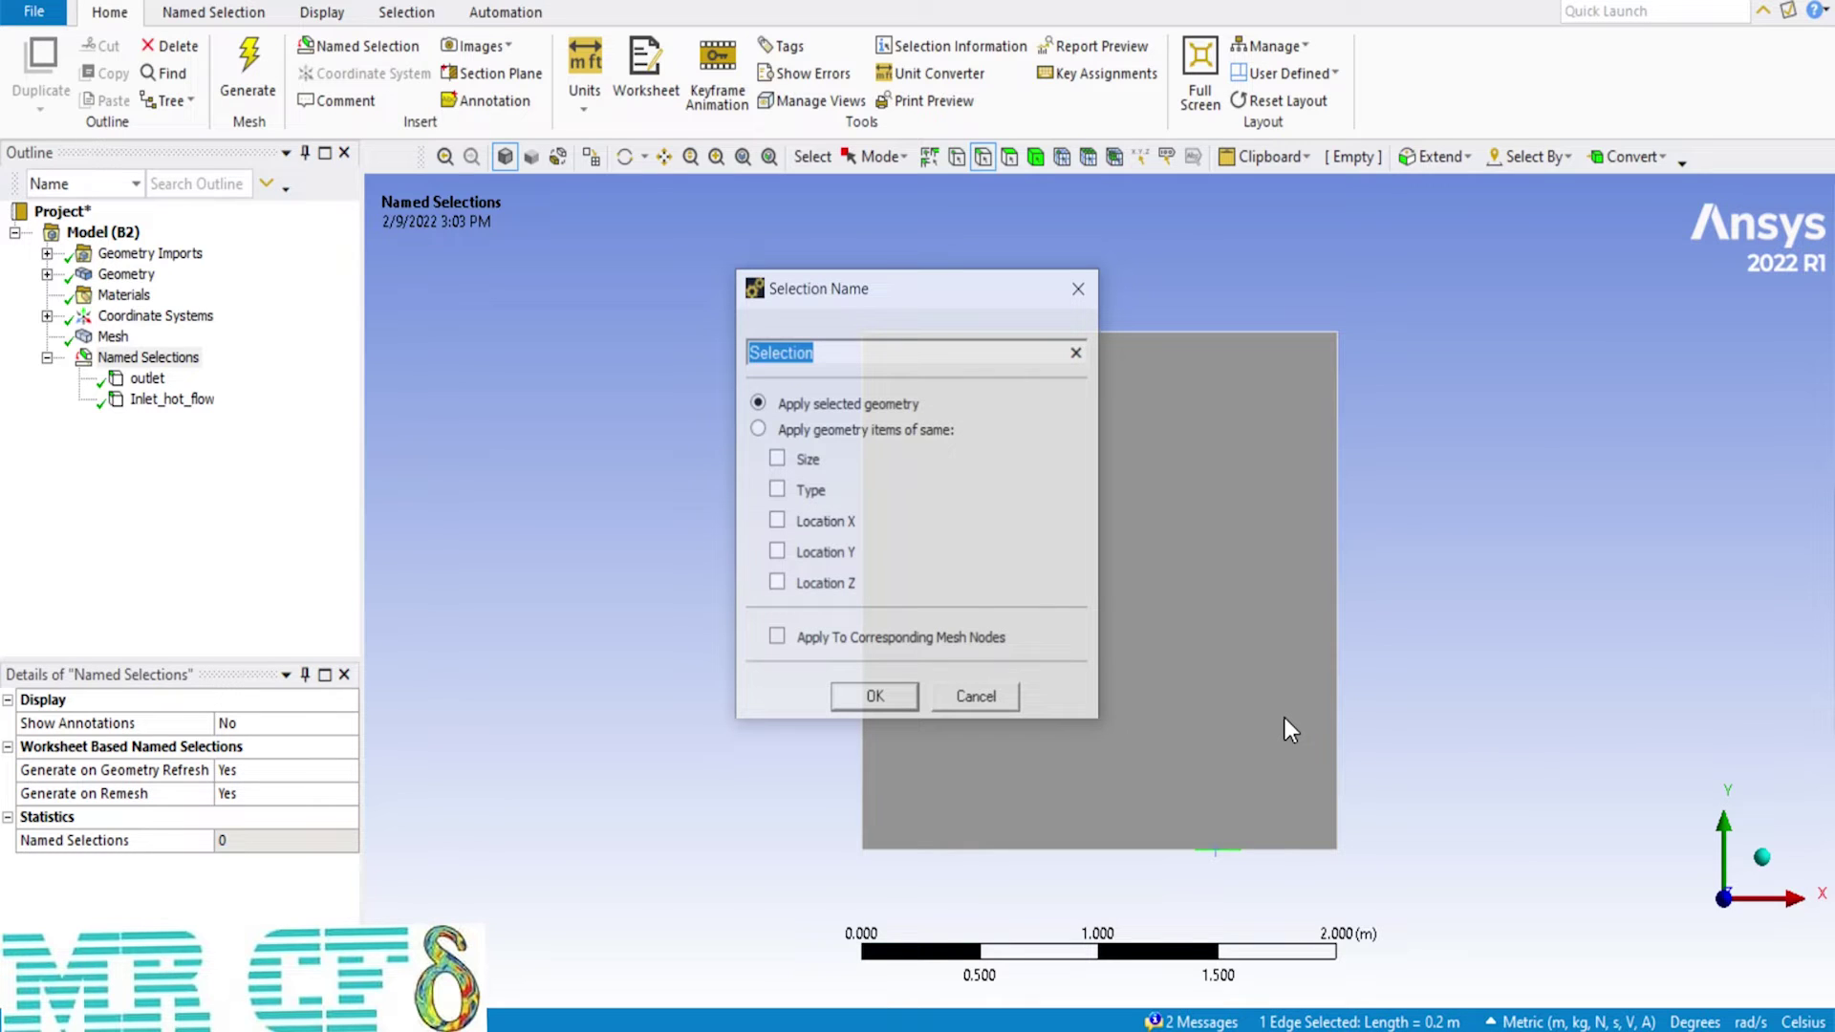
pyautogui.write('Inlet_cold')
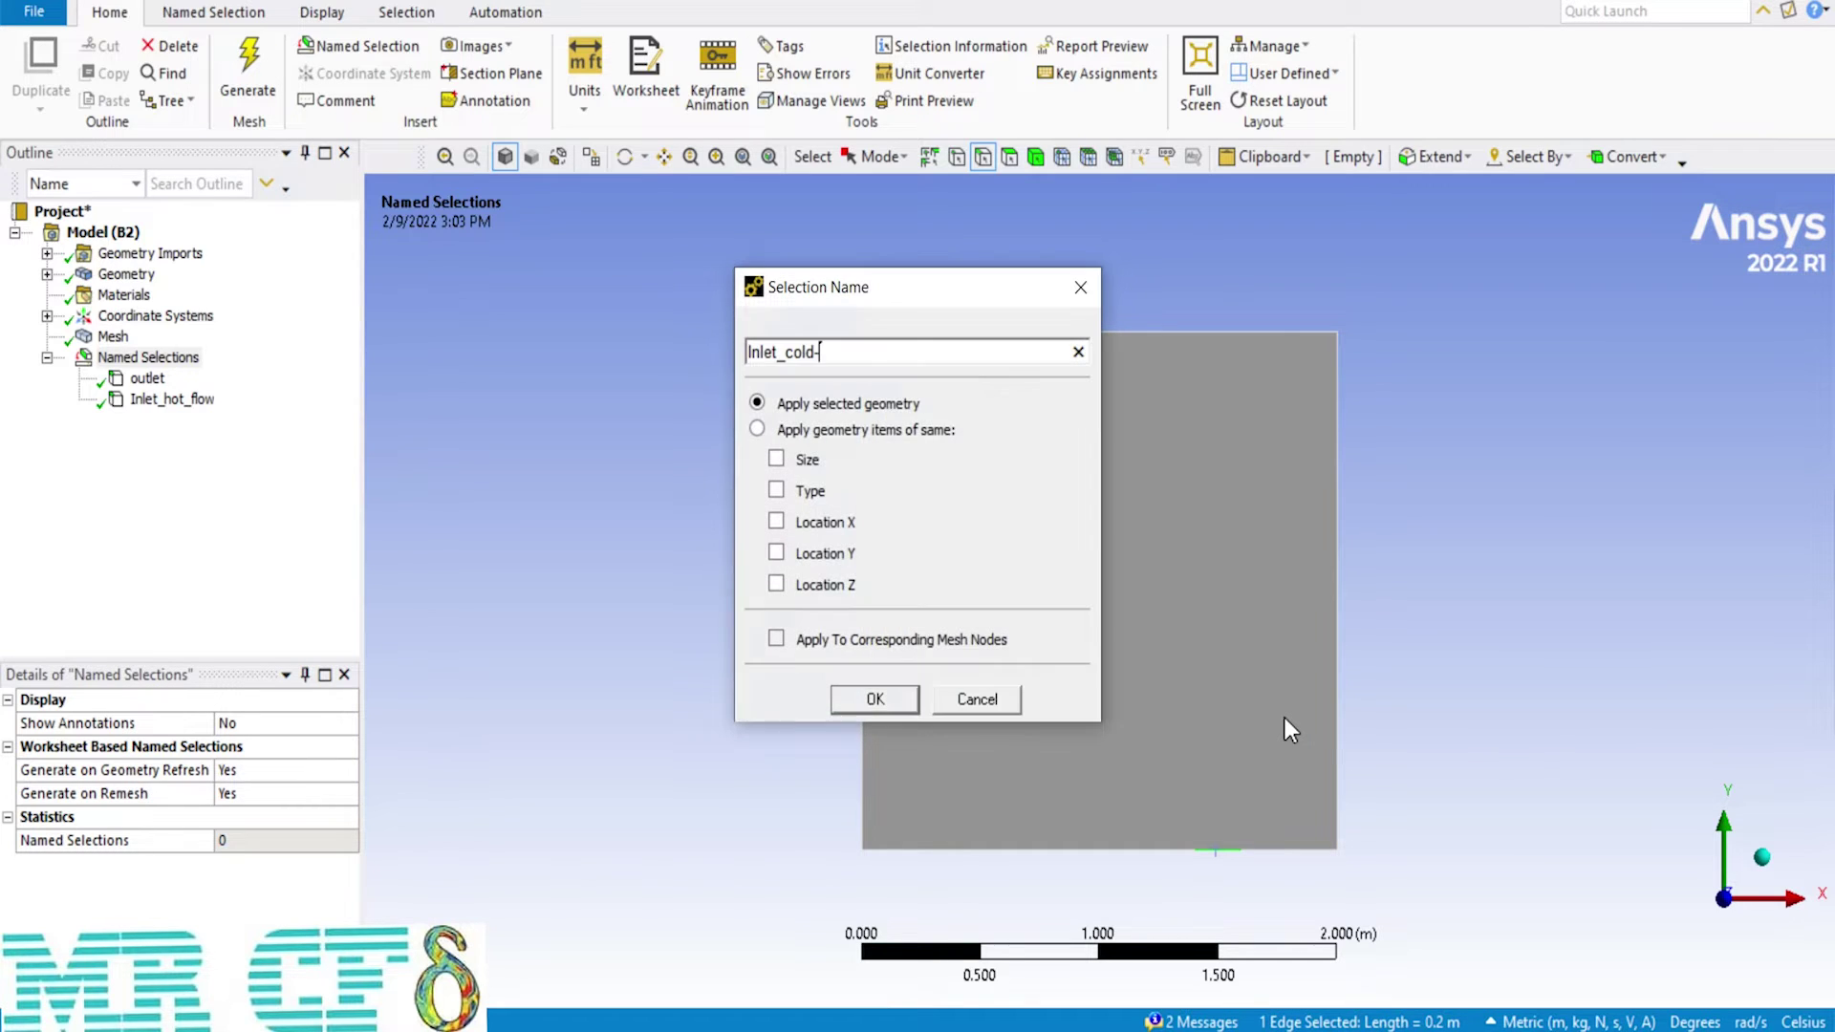
pyautogui.write('_flow')
pyautogui.click(889, 699)
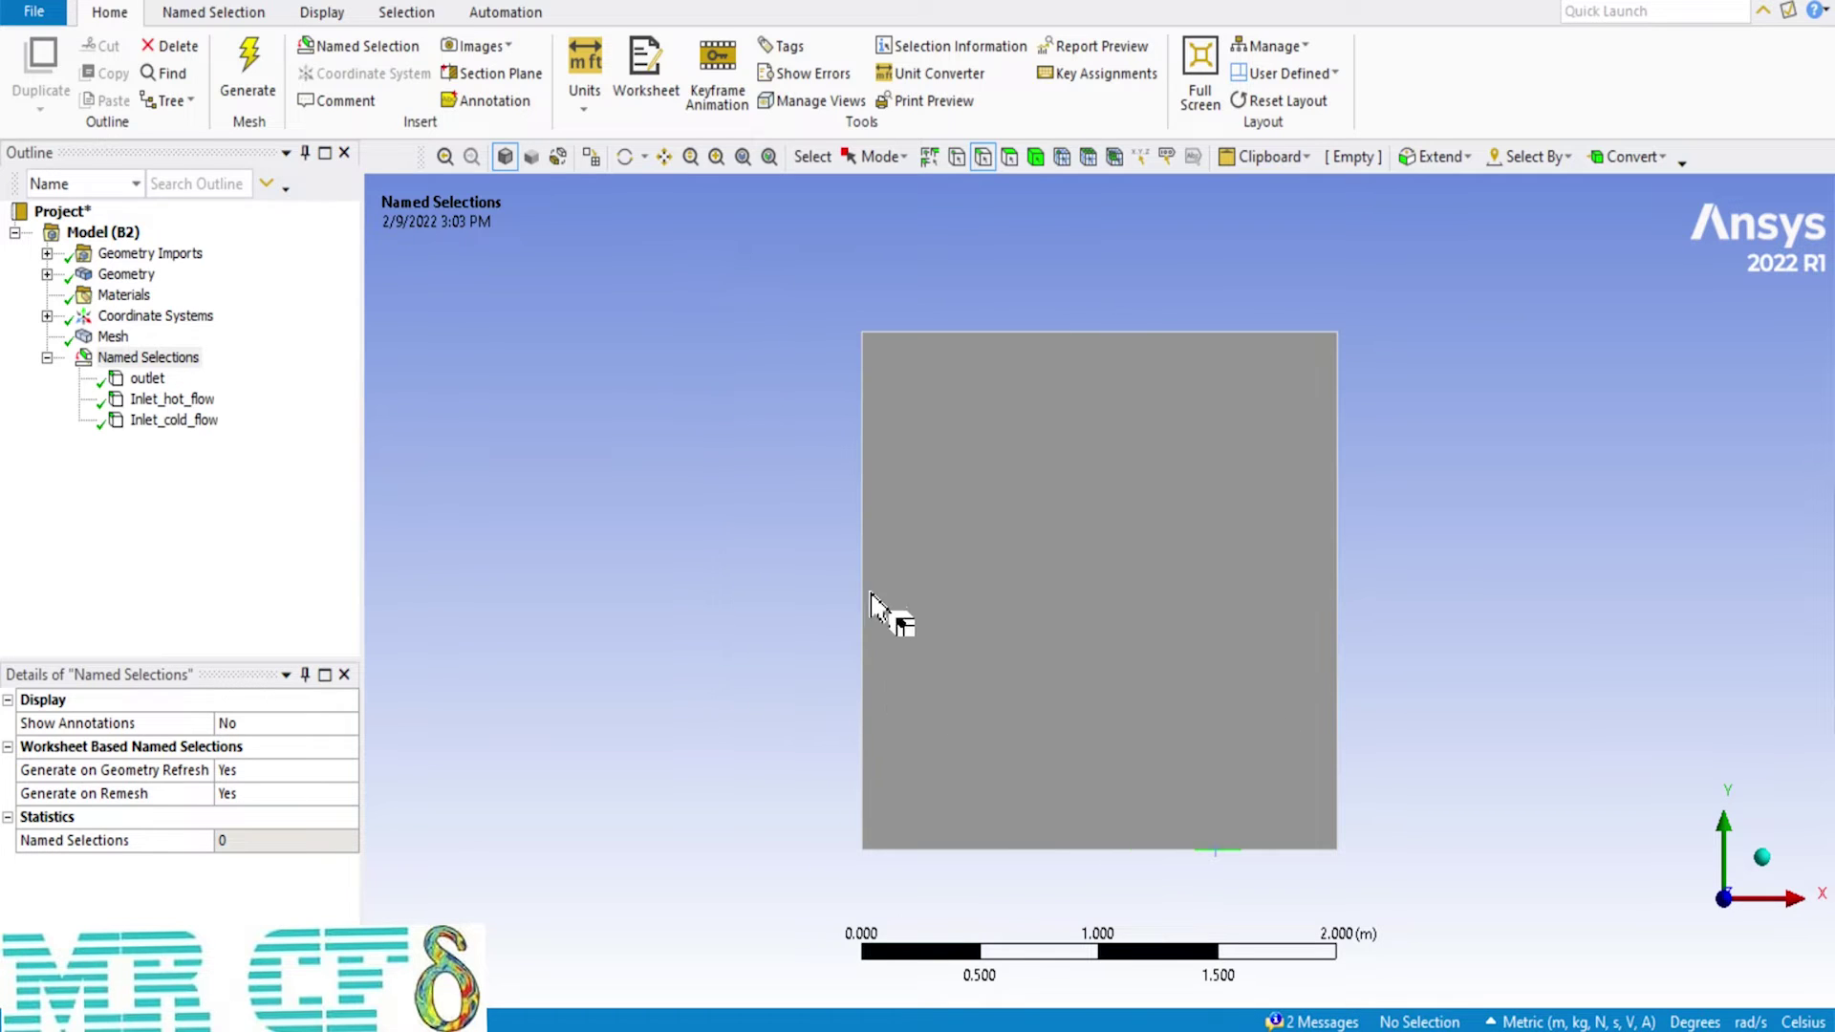
# Step: Box-select the remaining outer edges and name them 'walls'
pyautogui.moveTo(917, 334)
pyautogui.mouseDown()
pyautogui.moveTo(1209, 351)
pyautogui.moveTo(1341, 435)
pyautogui.moveTo(1302, 849)
pyautogui.moveTo(921, 854)
pyautogui.moveTo(853, 784)
pyautogui.mouseUp()
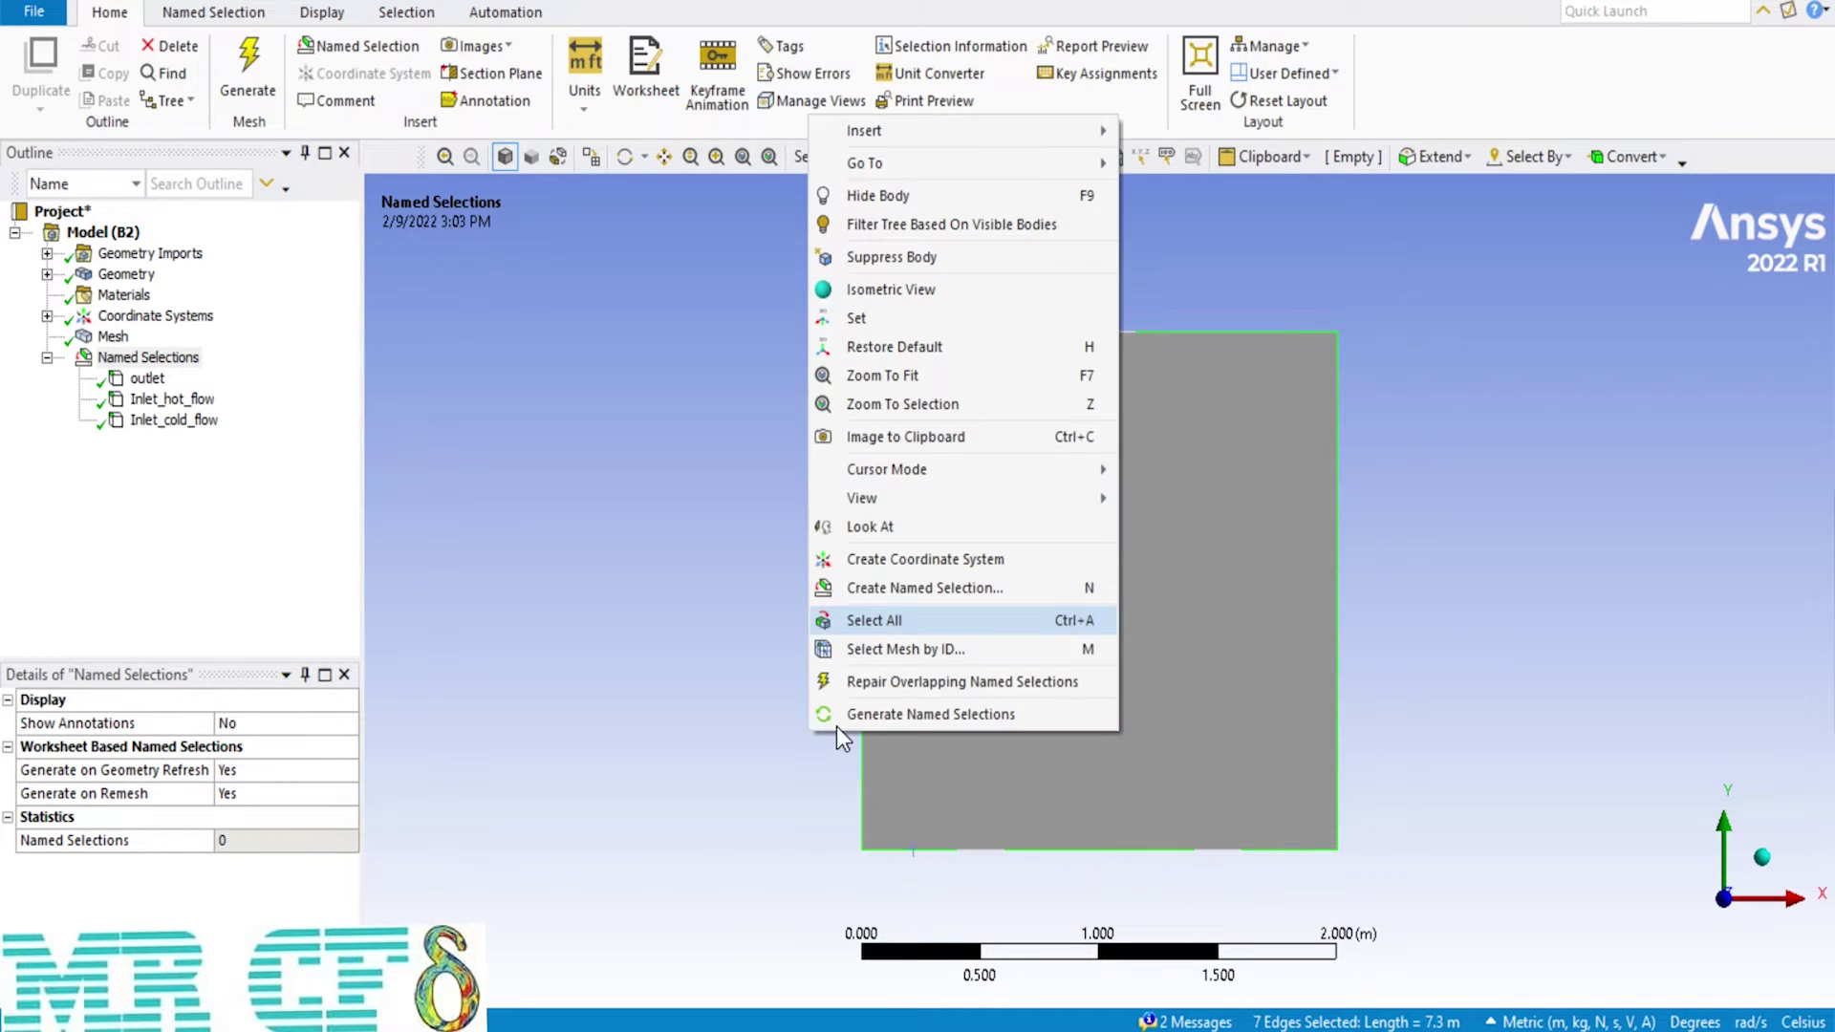
pyautogui.click(828, 564)
pyautogui.write('walls')
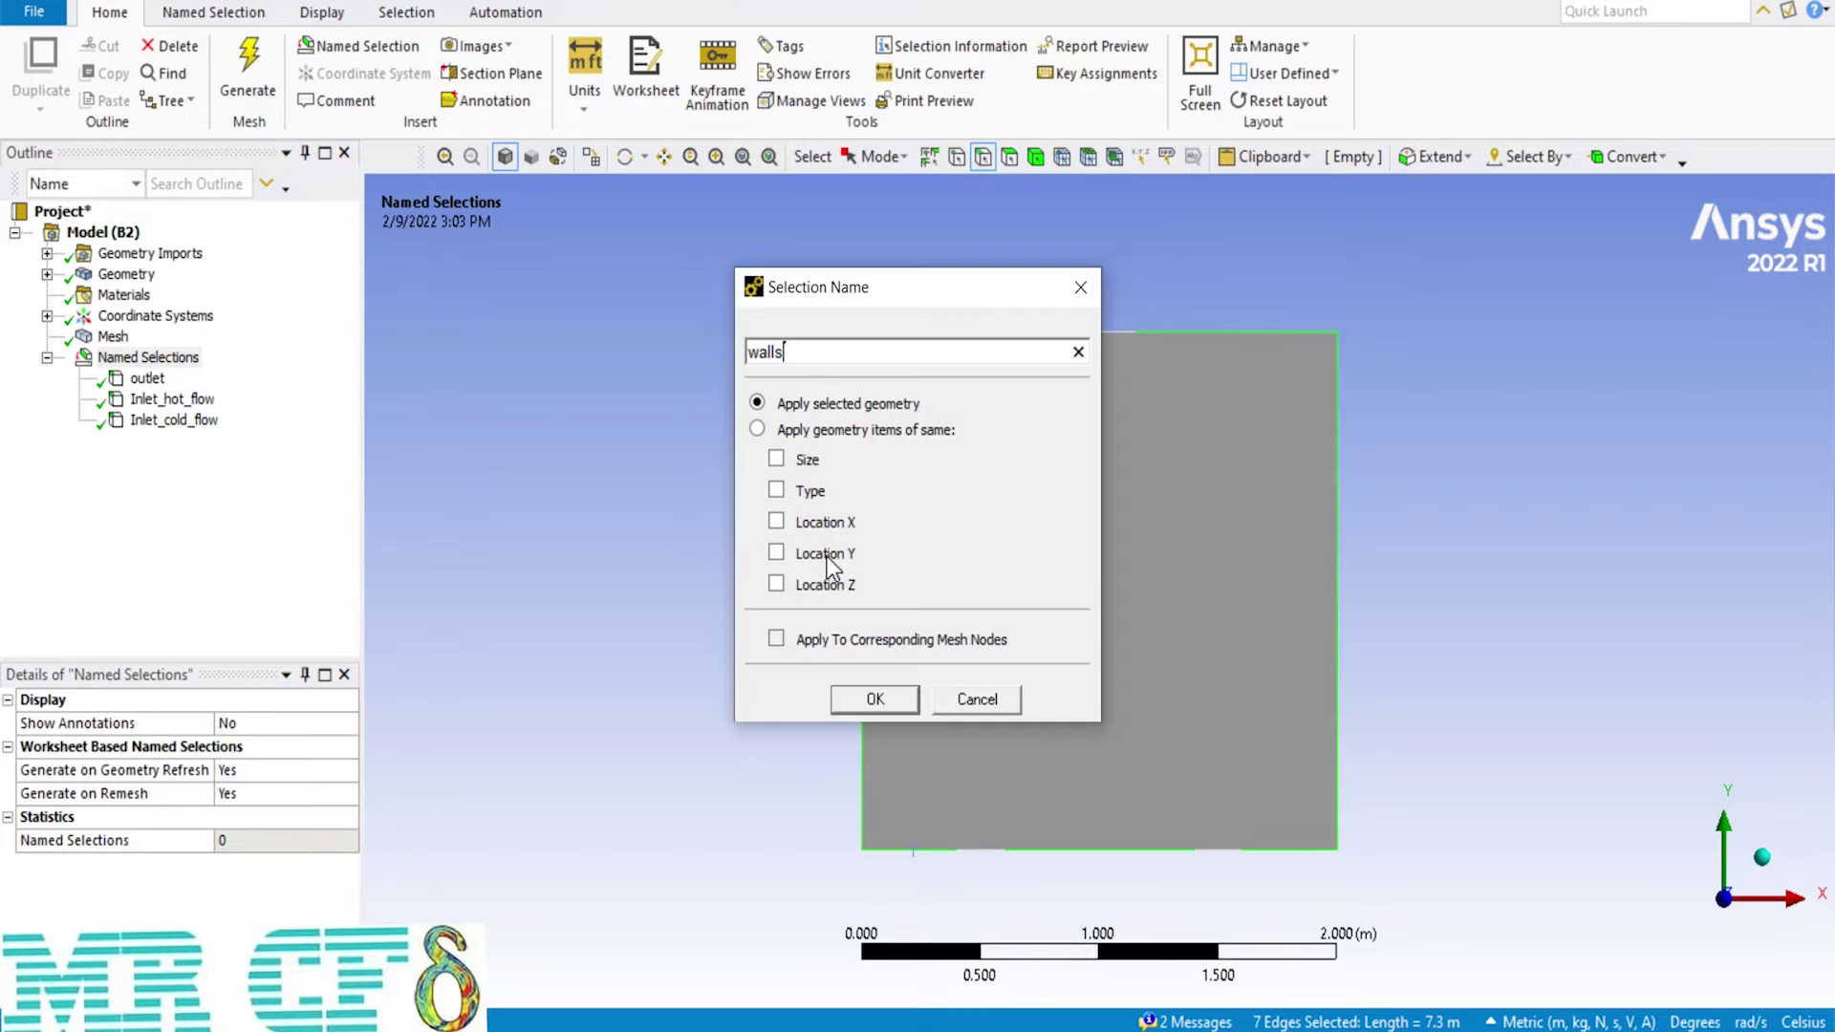
pyautogui.click(874, 699)
# Step: Name the tank's face 'tank_storage_zone' using the face filter, then clear the selection
pyautogui.click(1027, 158)
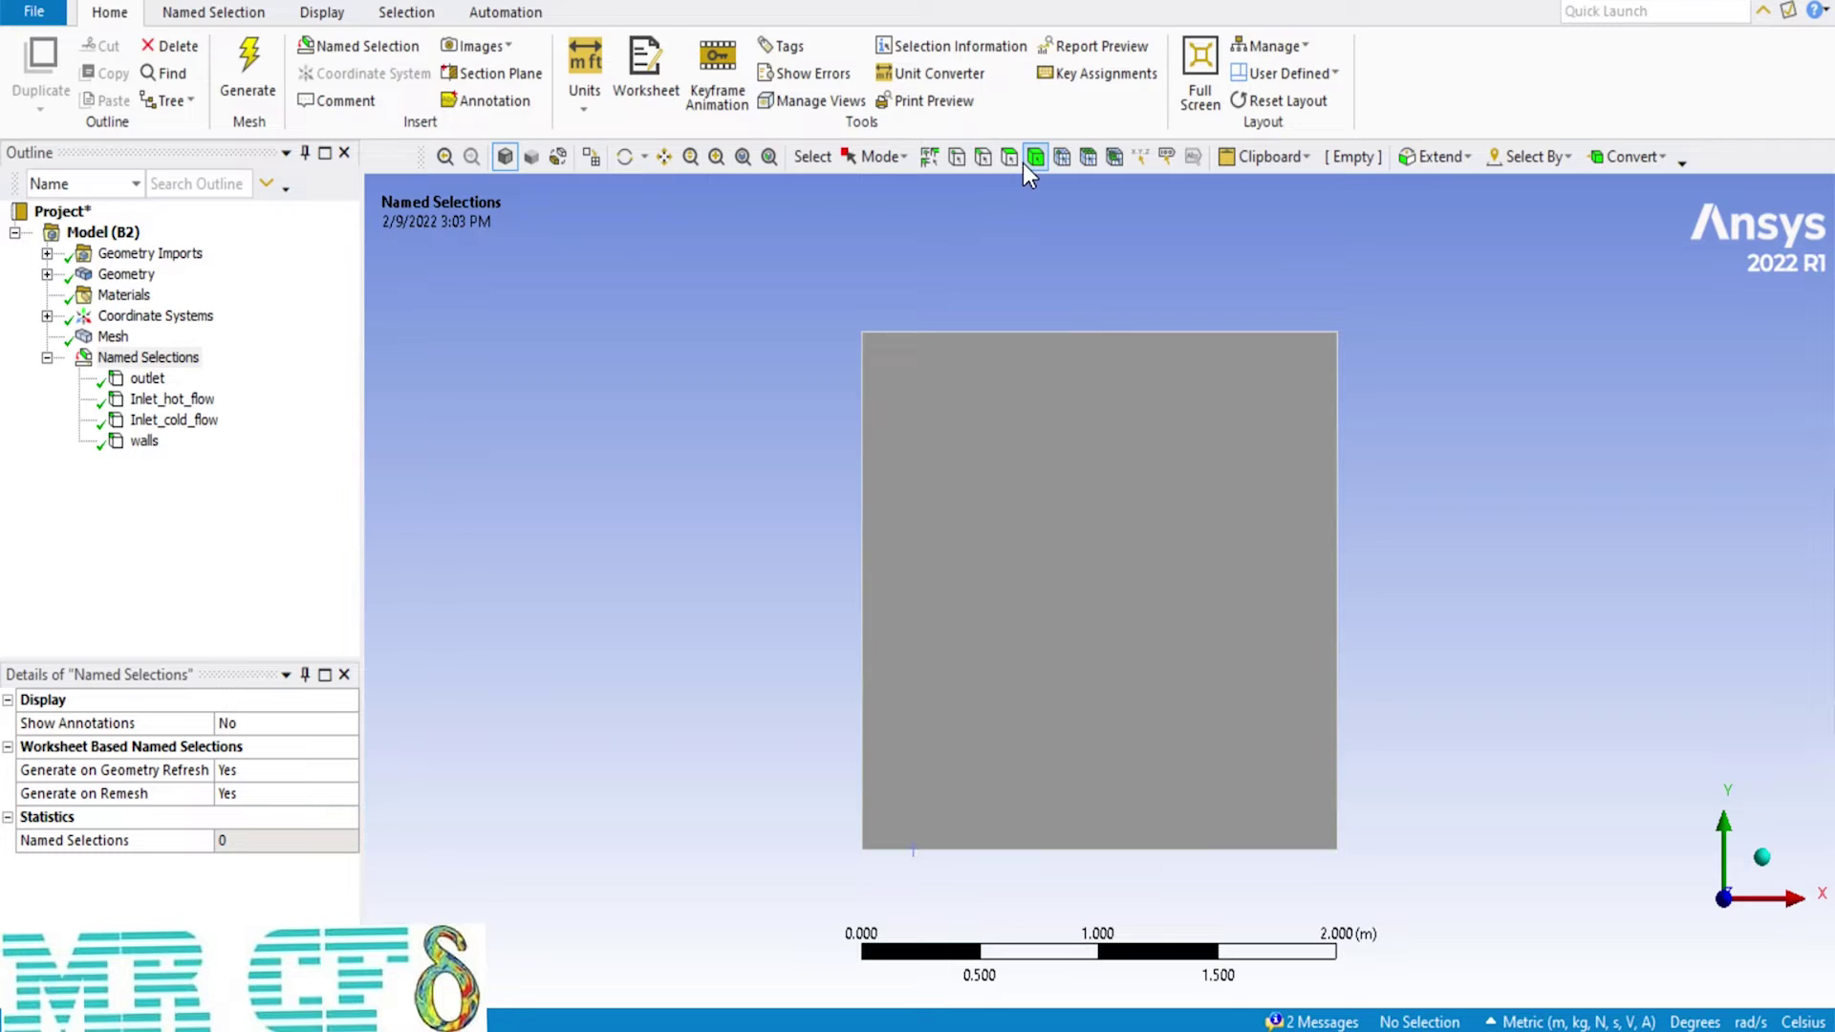
pyautogui.click(1023, 502)
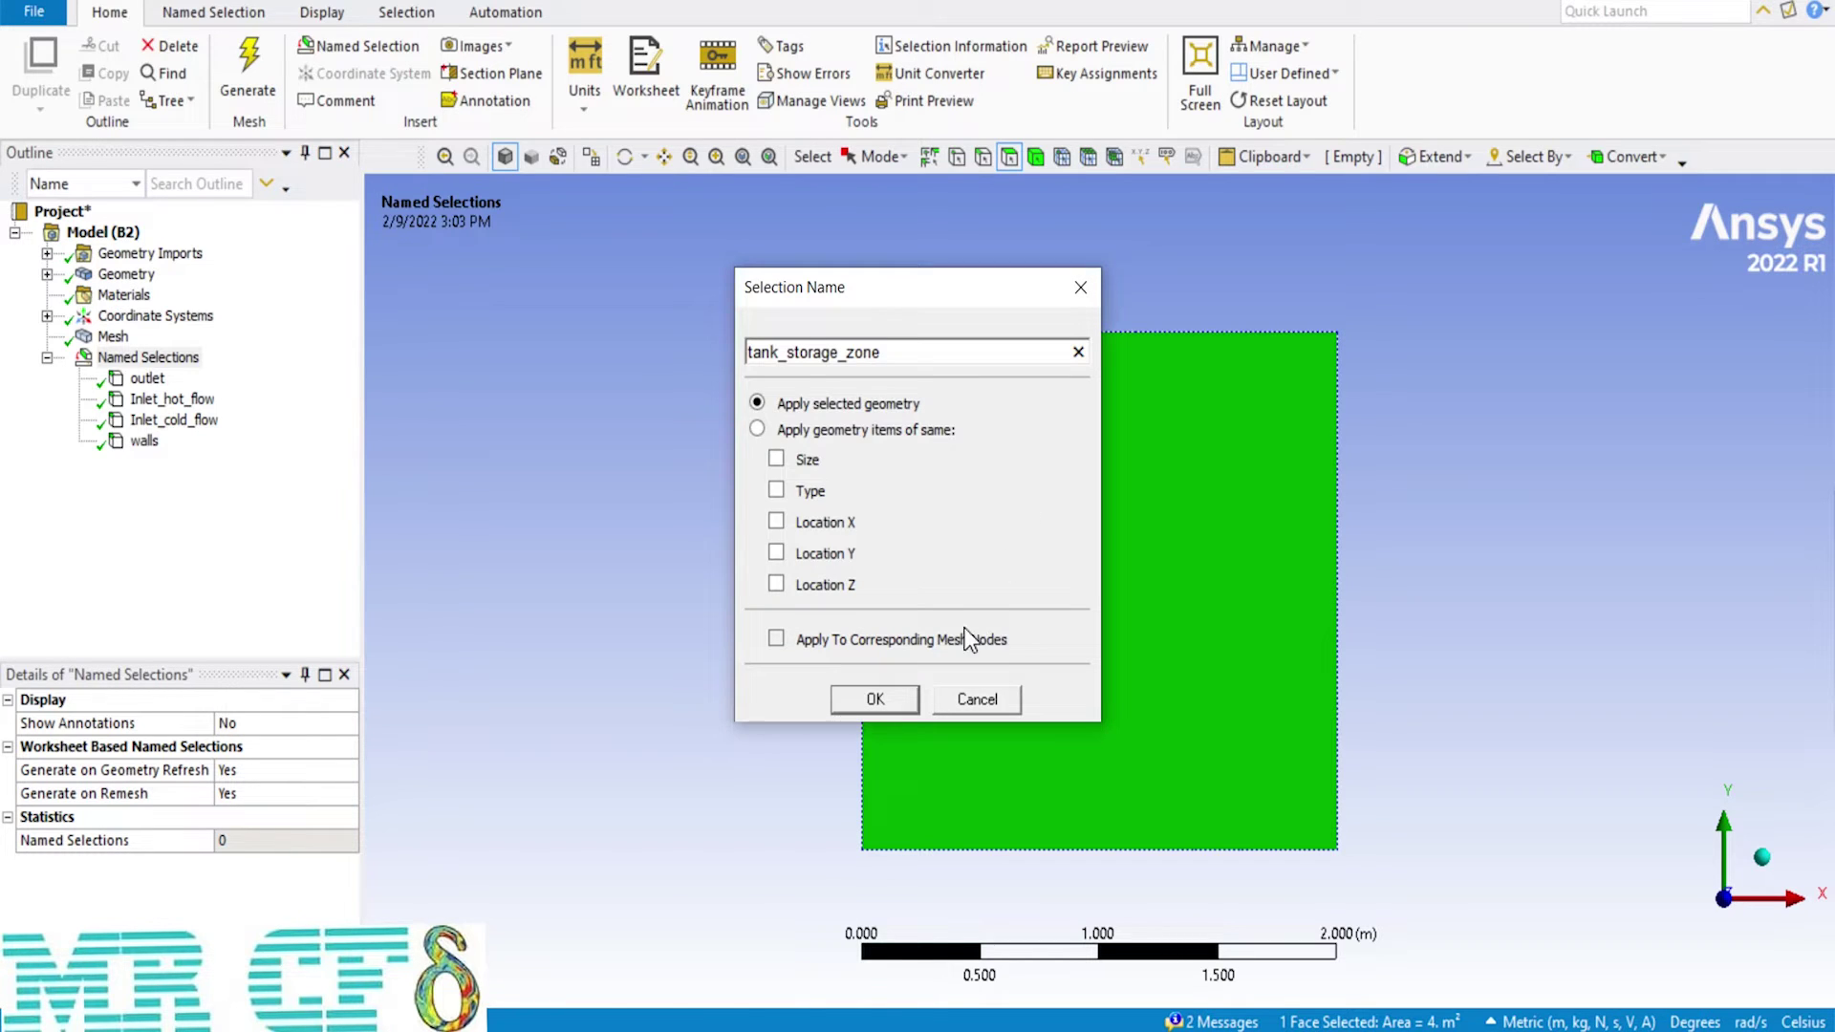
pyautogui.click(899, 693)
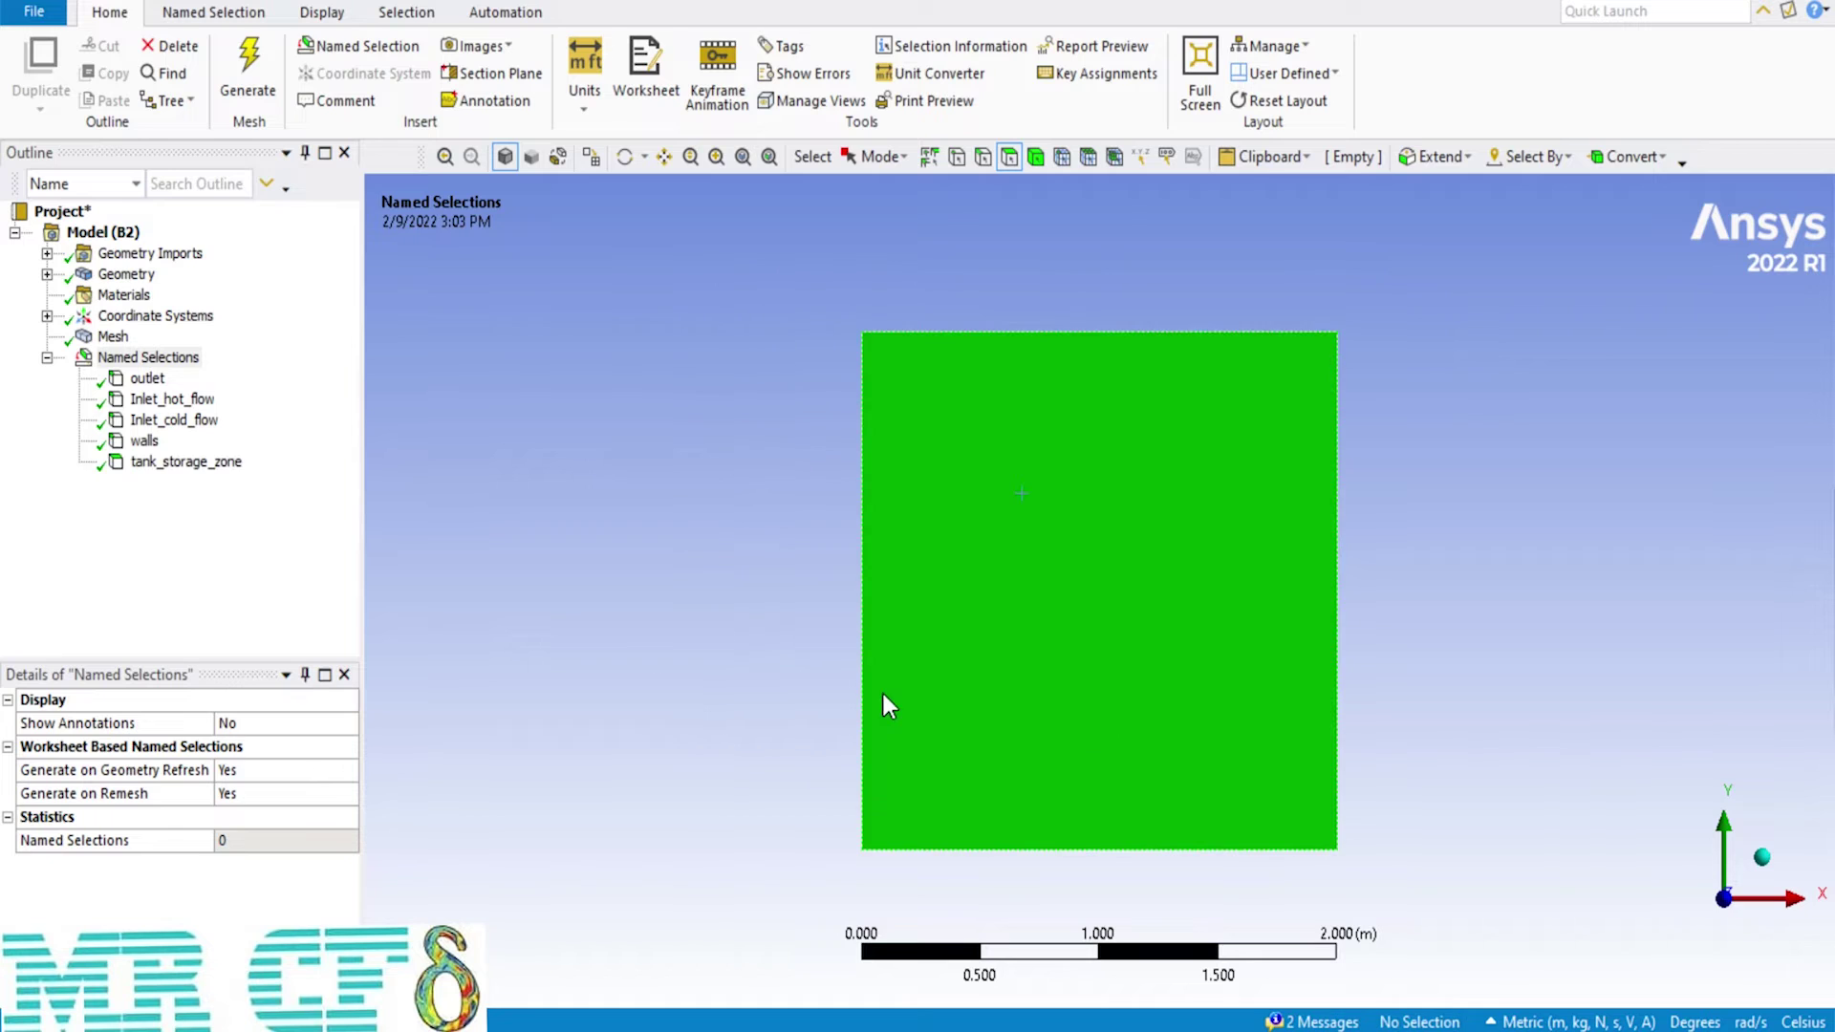
pyautogui.click(803, 684)
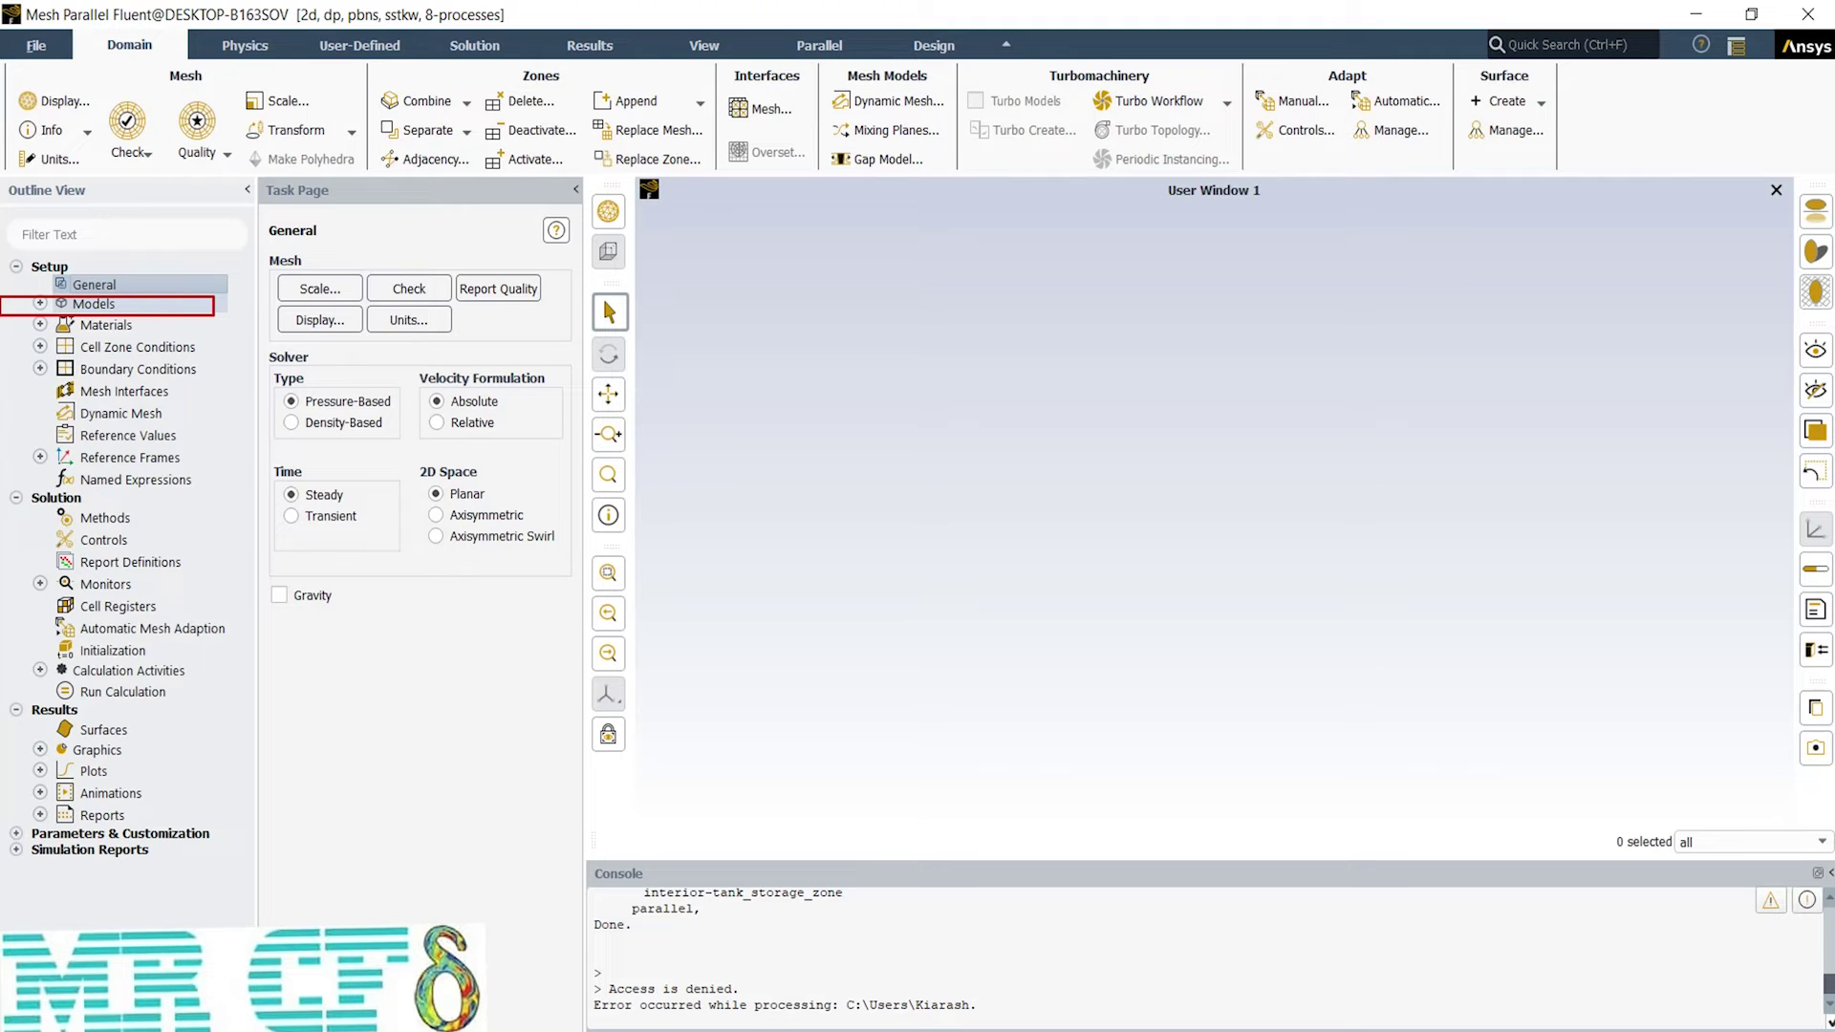
# Step: Expand Setup > Models in Fluent's outline tree
pyautogui.click(40, 304)
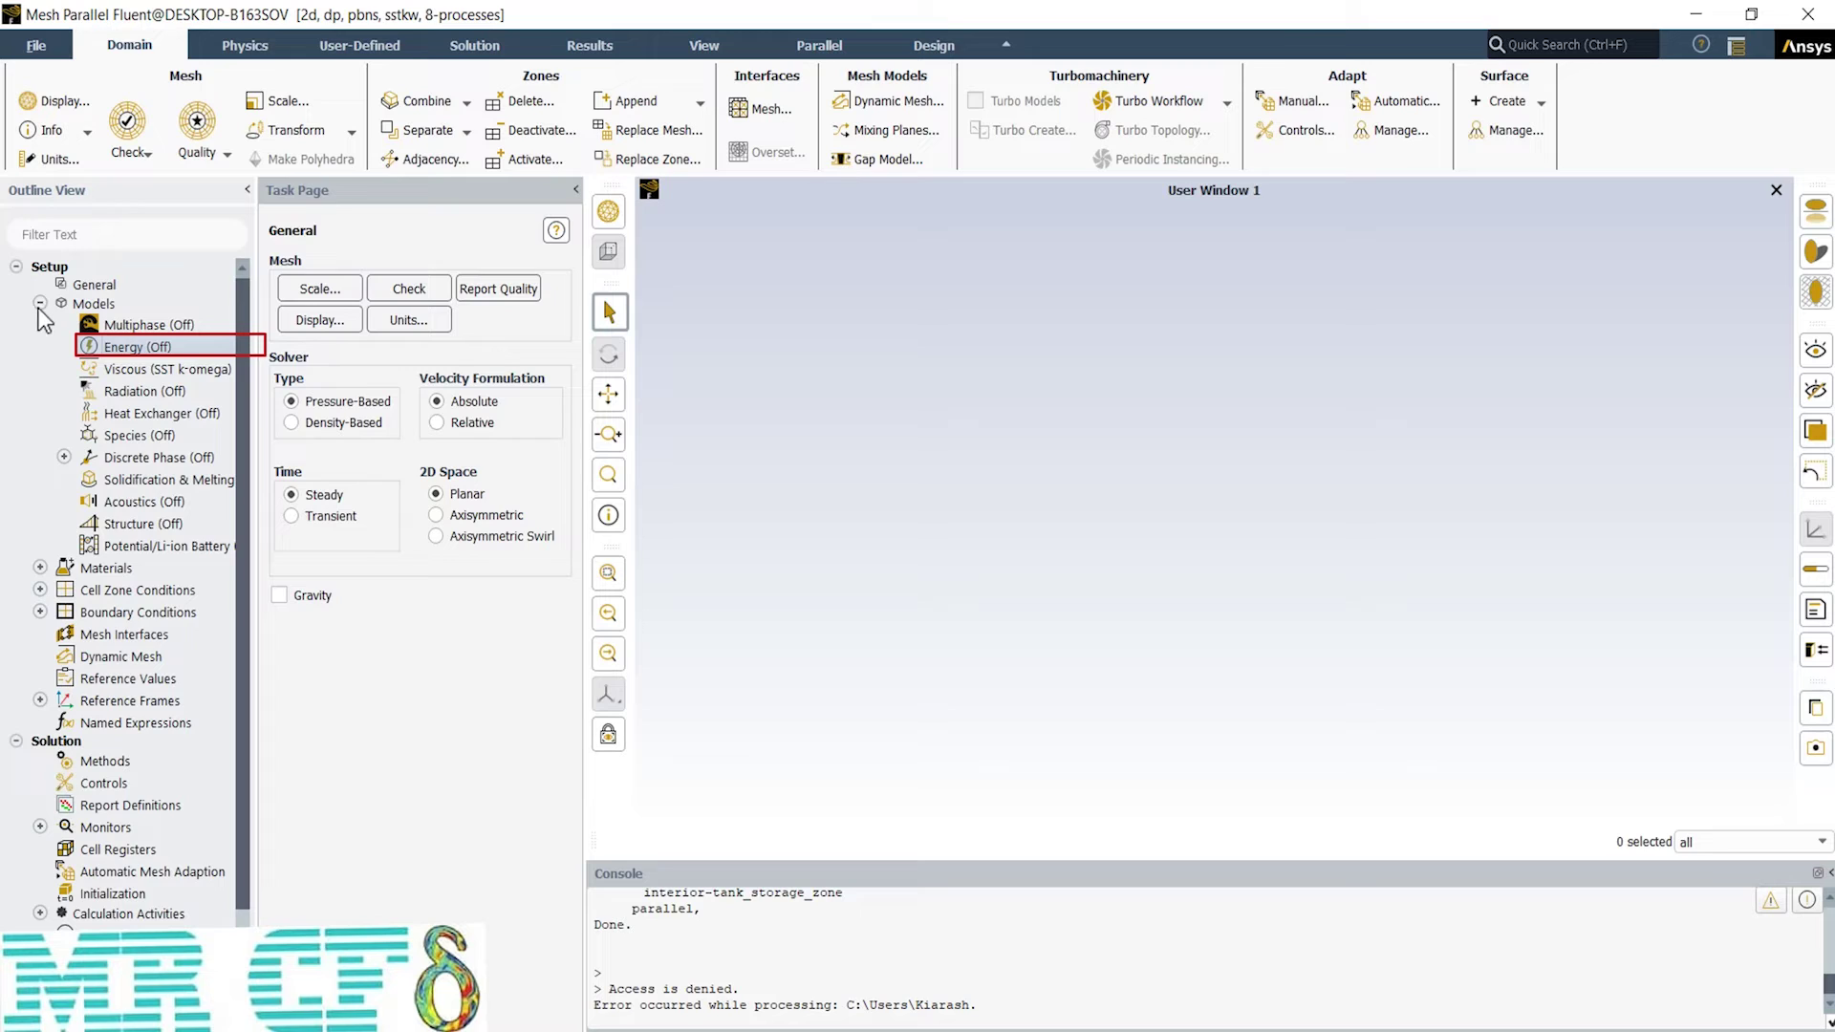
# Step: Tick the Energy Equation in the Energy model dialog and confirm with OK
pyautogui.doubleClick(169, 353)
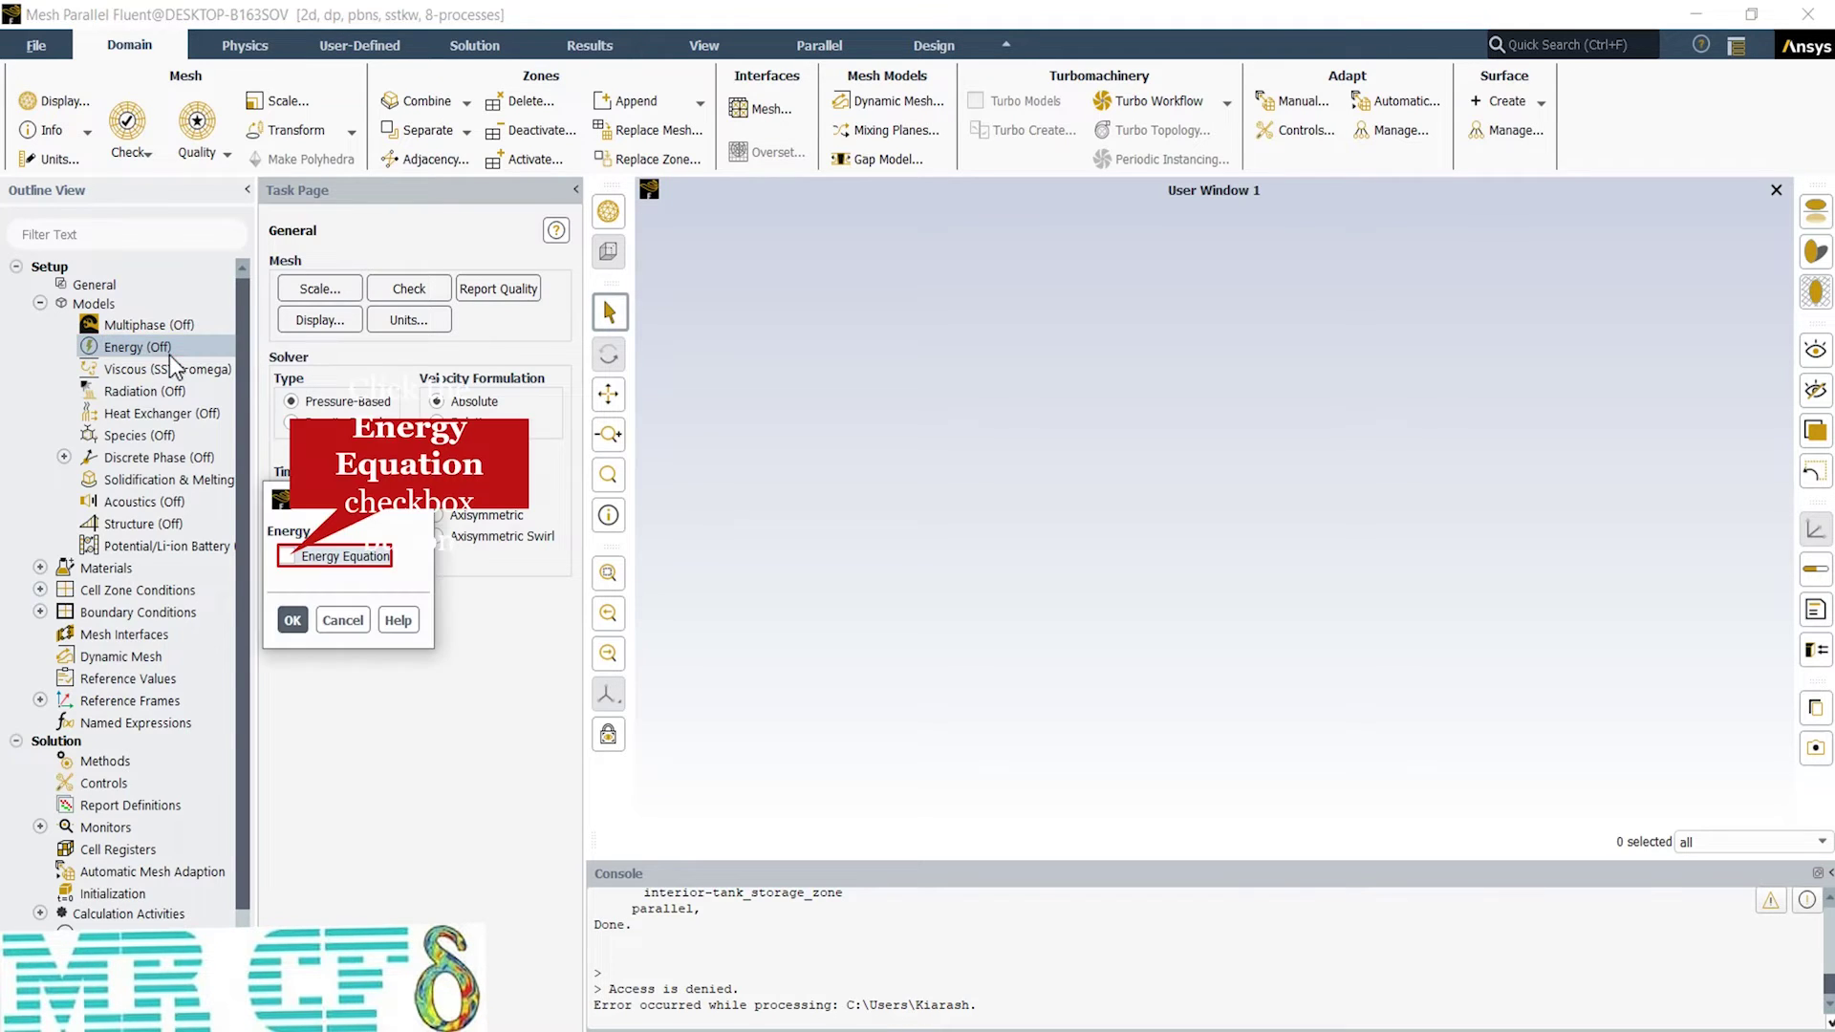
pyautogui.click(288, 557)
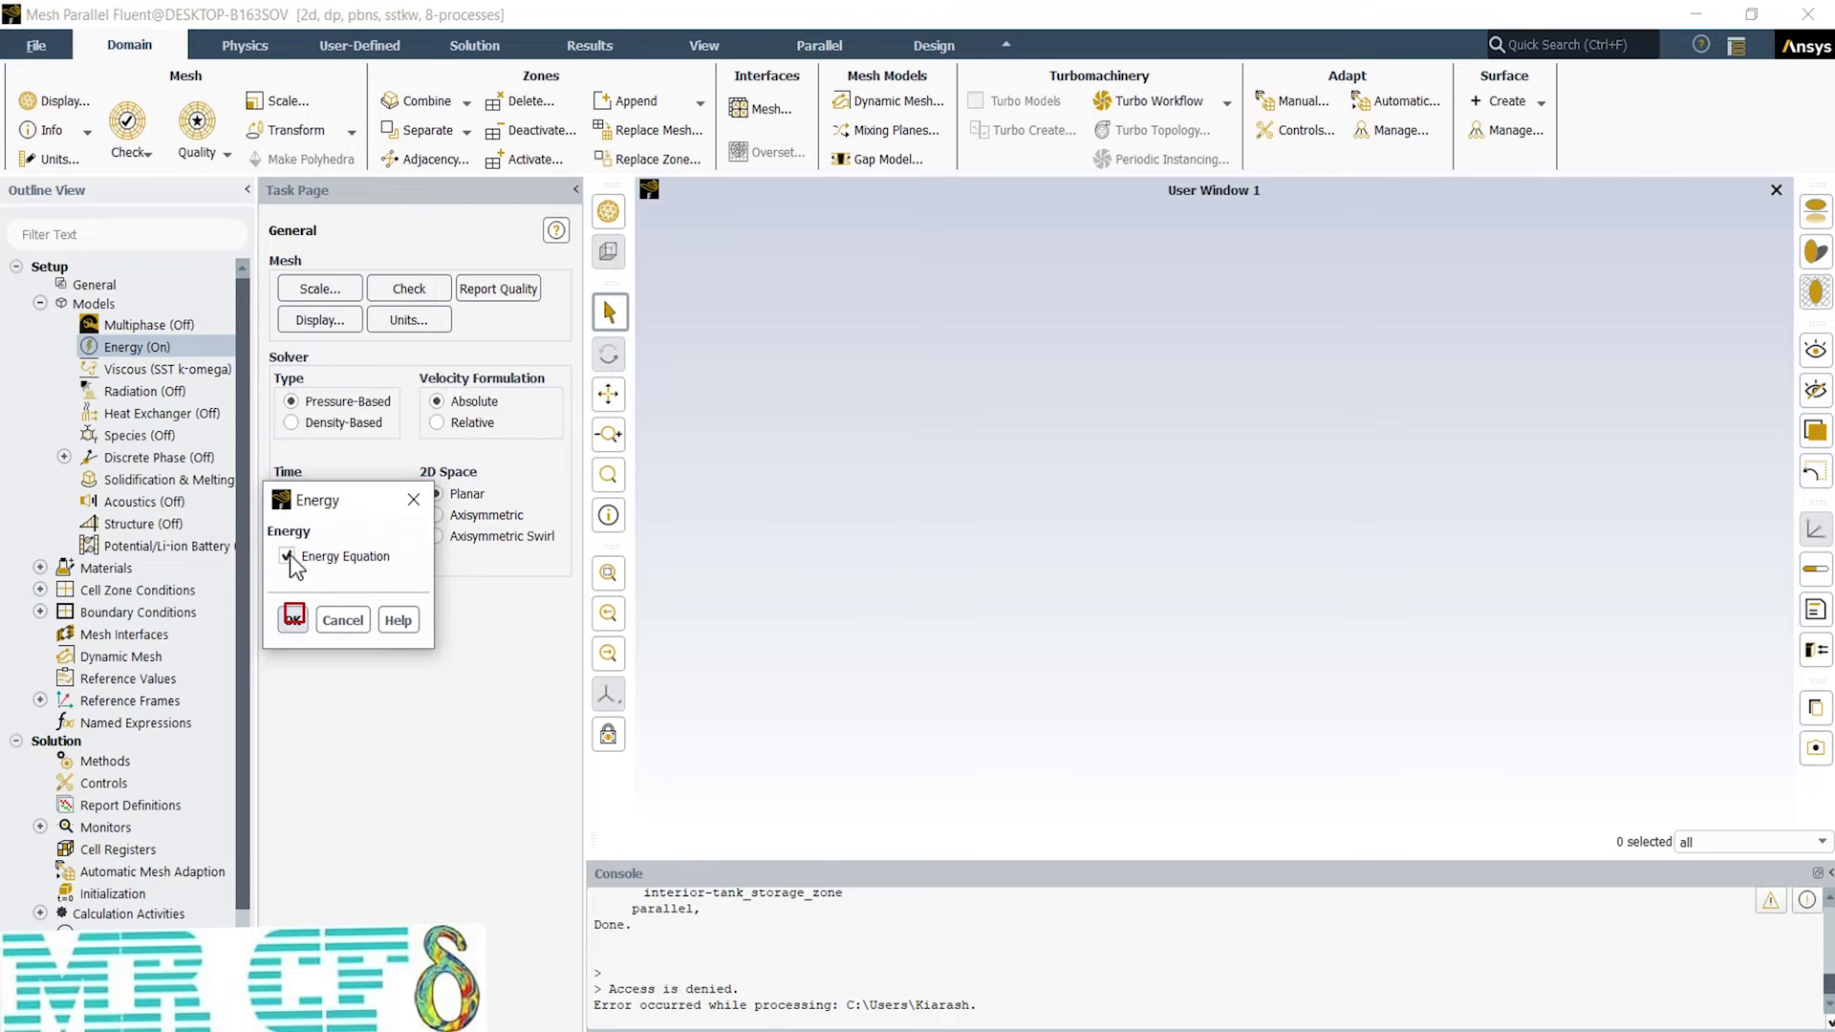
pyautogui.click(293, 620)
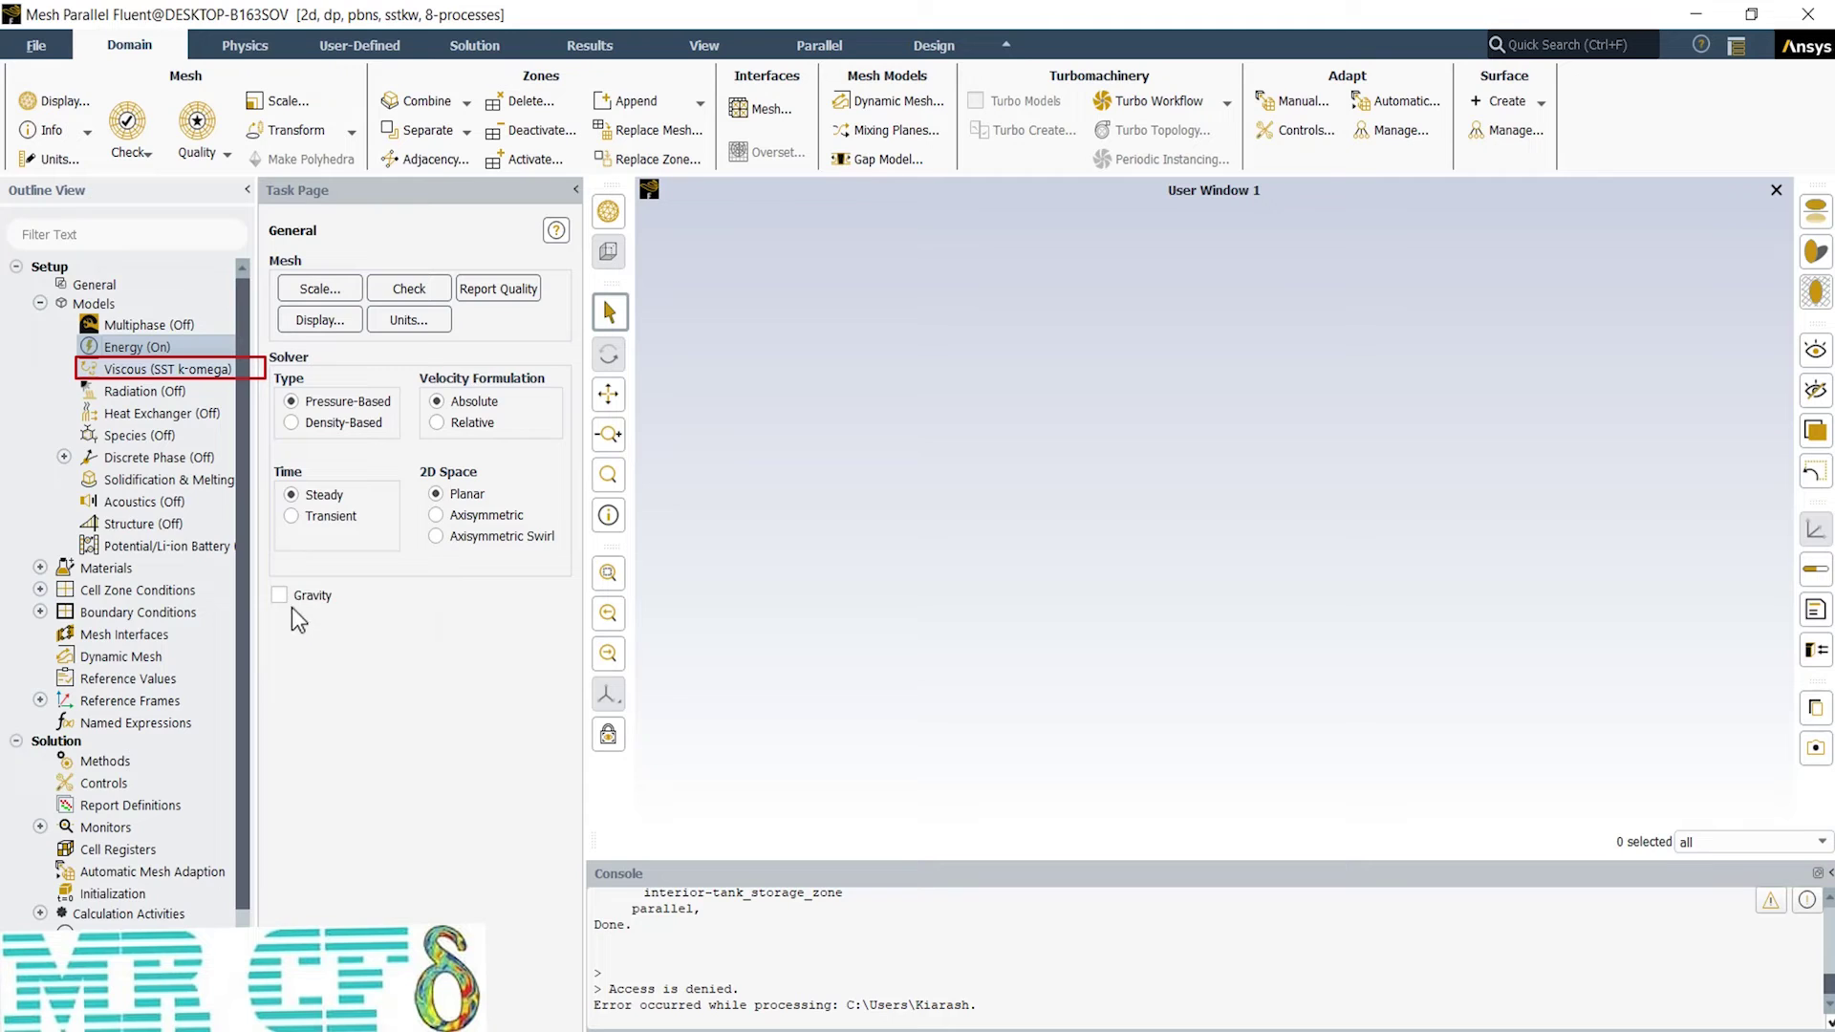
pyautogui.doubleClick(163, 371)
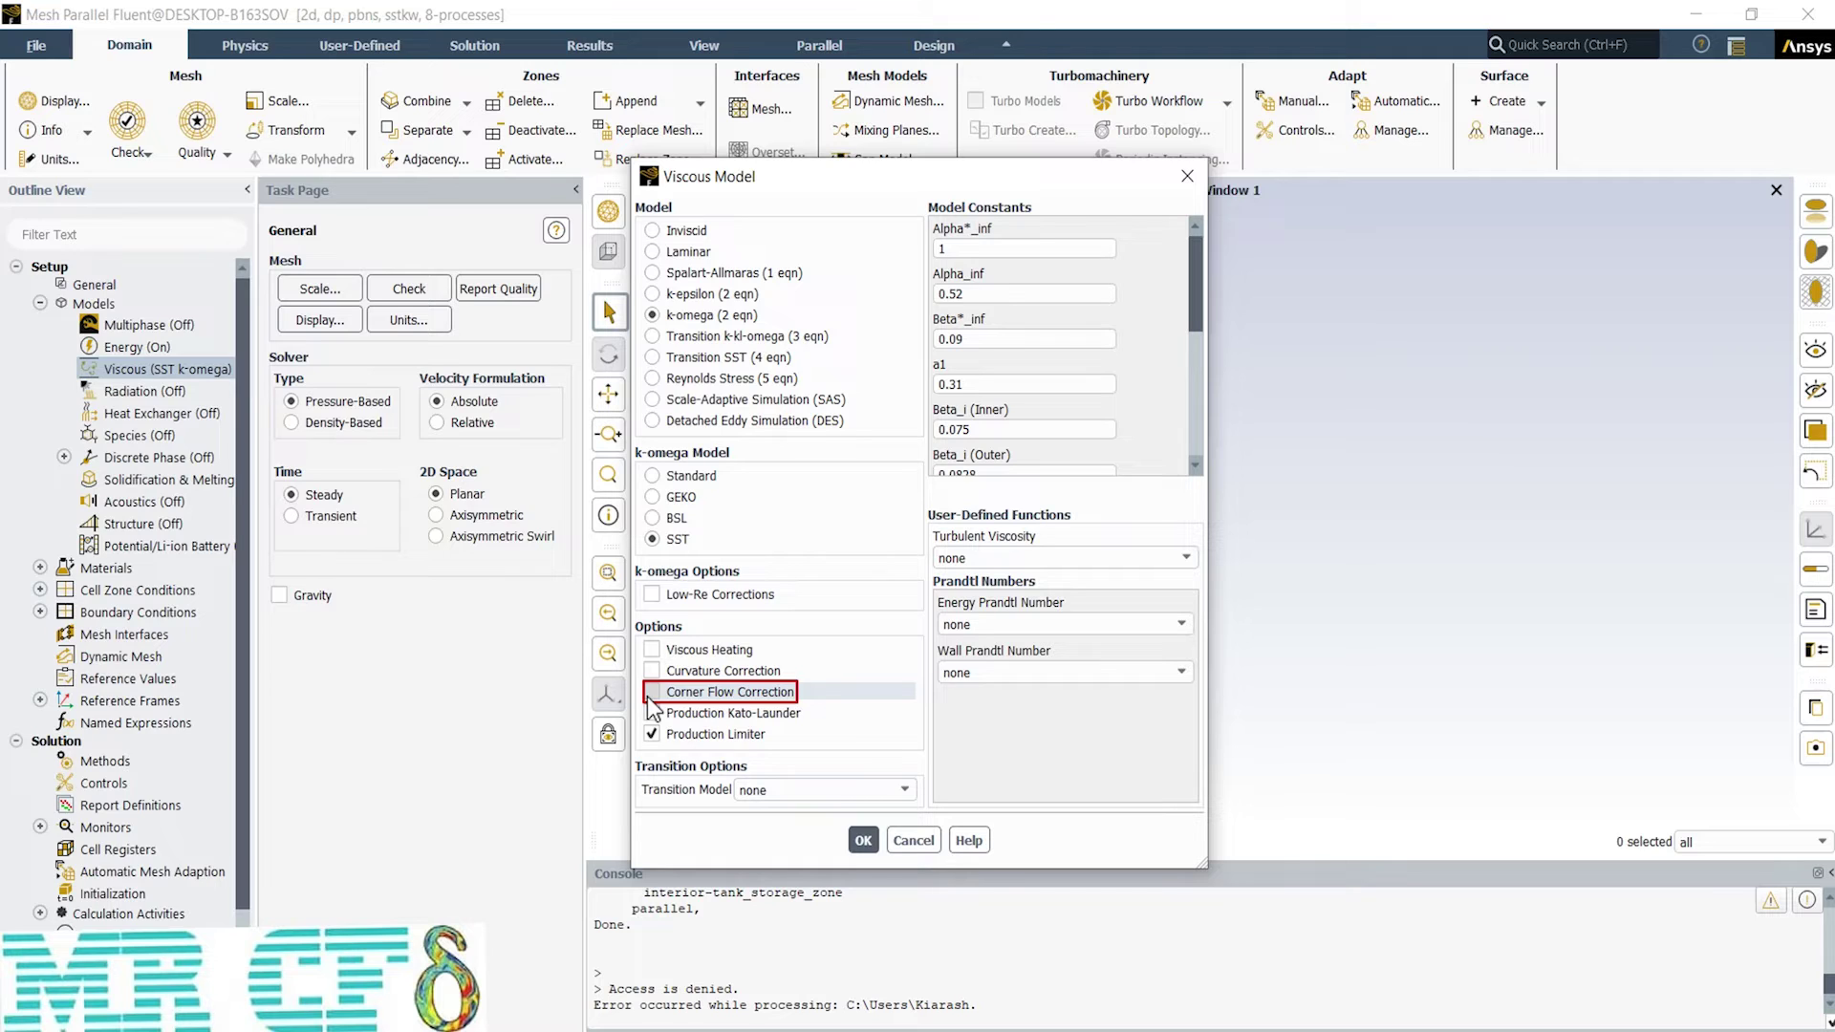
# Step: Add Corner Flow Correction to the SST k-omega viscous model and confirm
pyautogui.click(651, 692)
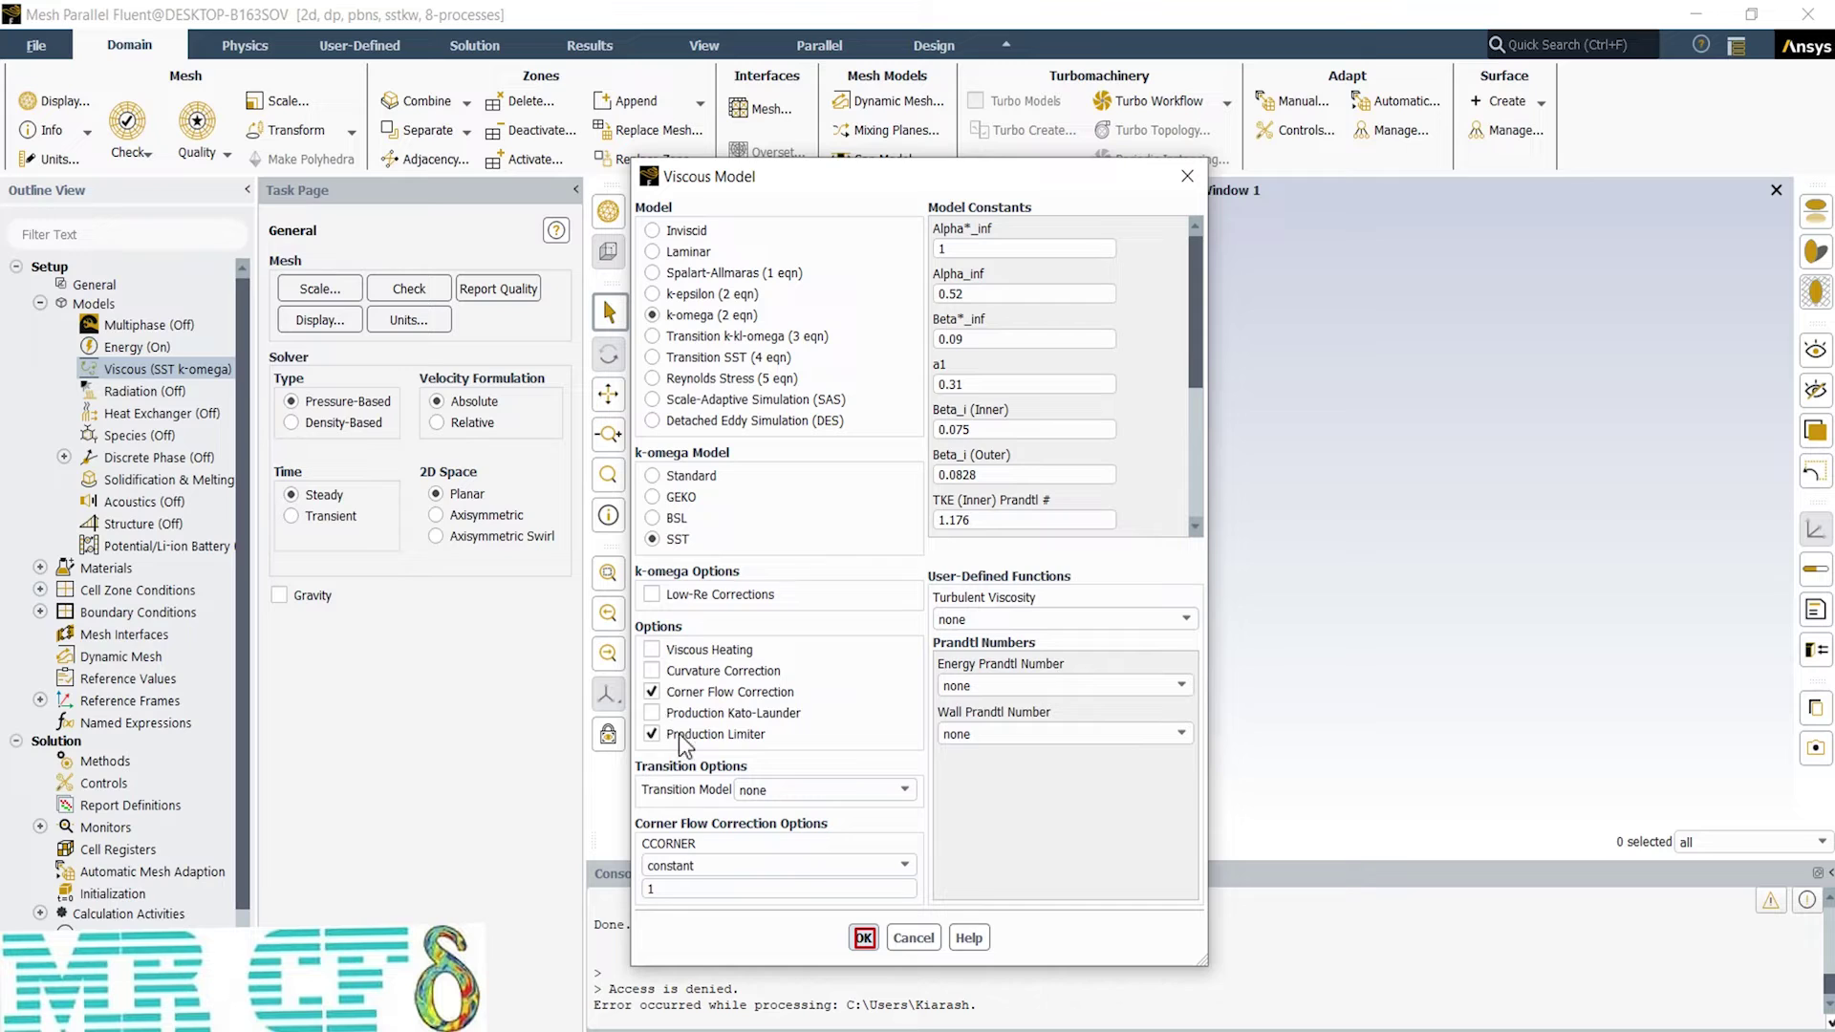
pyautogui.click(864, 937)
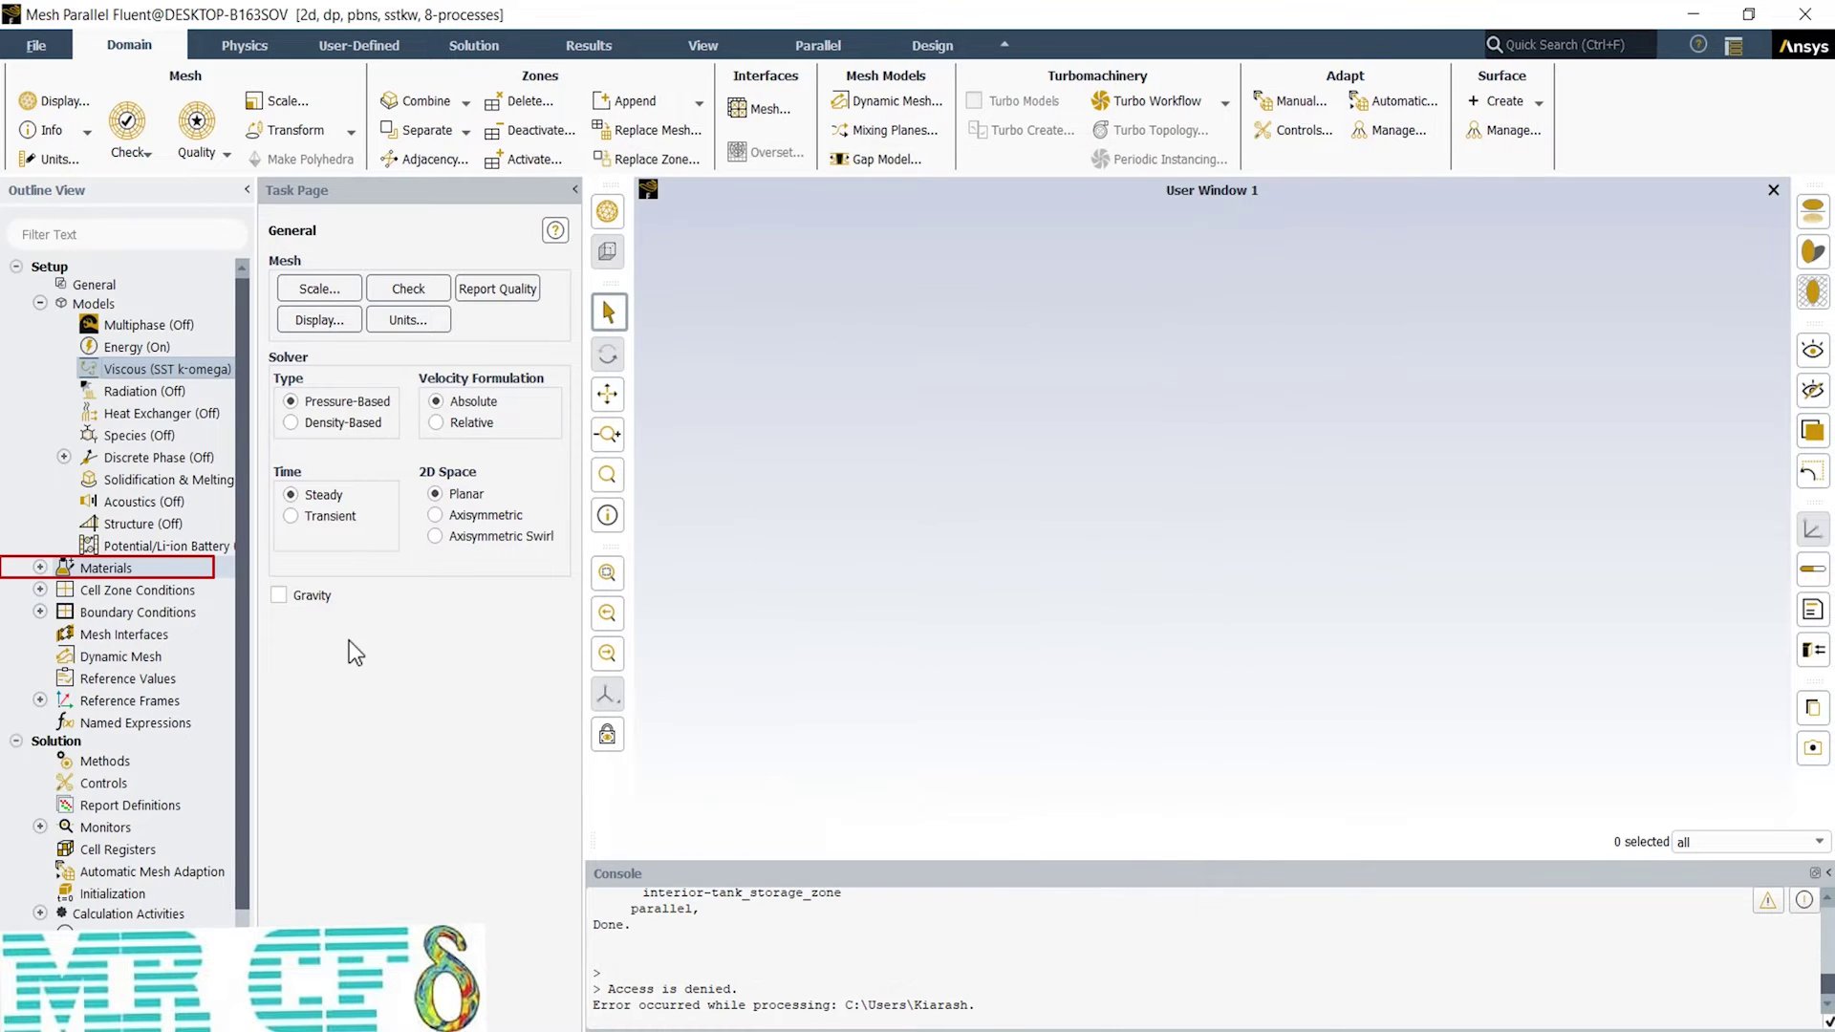
# Step: Select water-liquid (h2o<l>) from the Fluent Database Materials for the fluid, then close the database
pyautogui.click(40, 568)
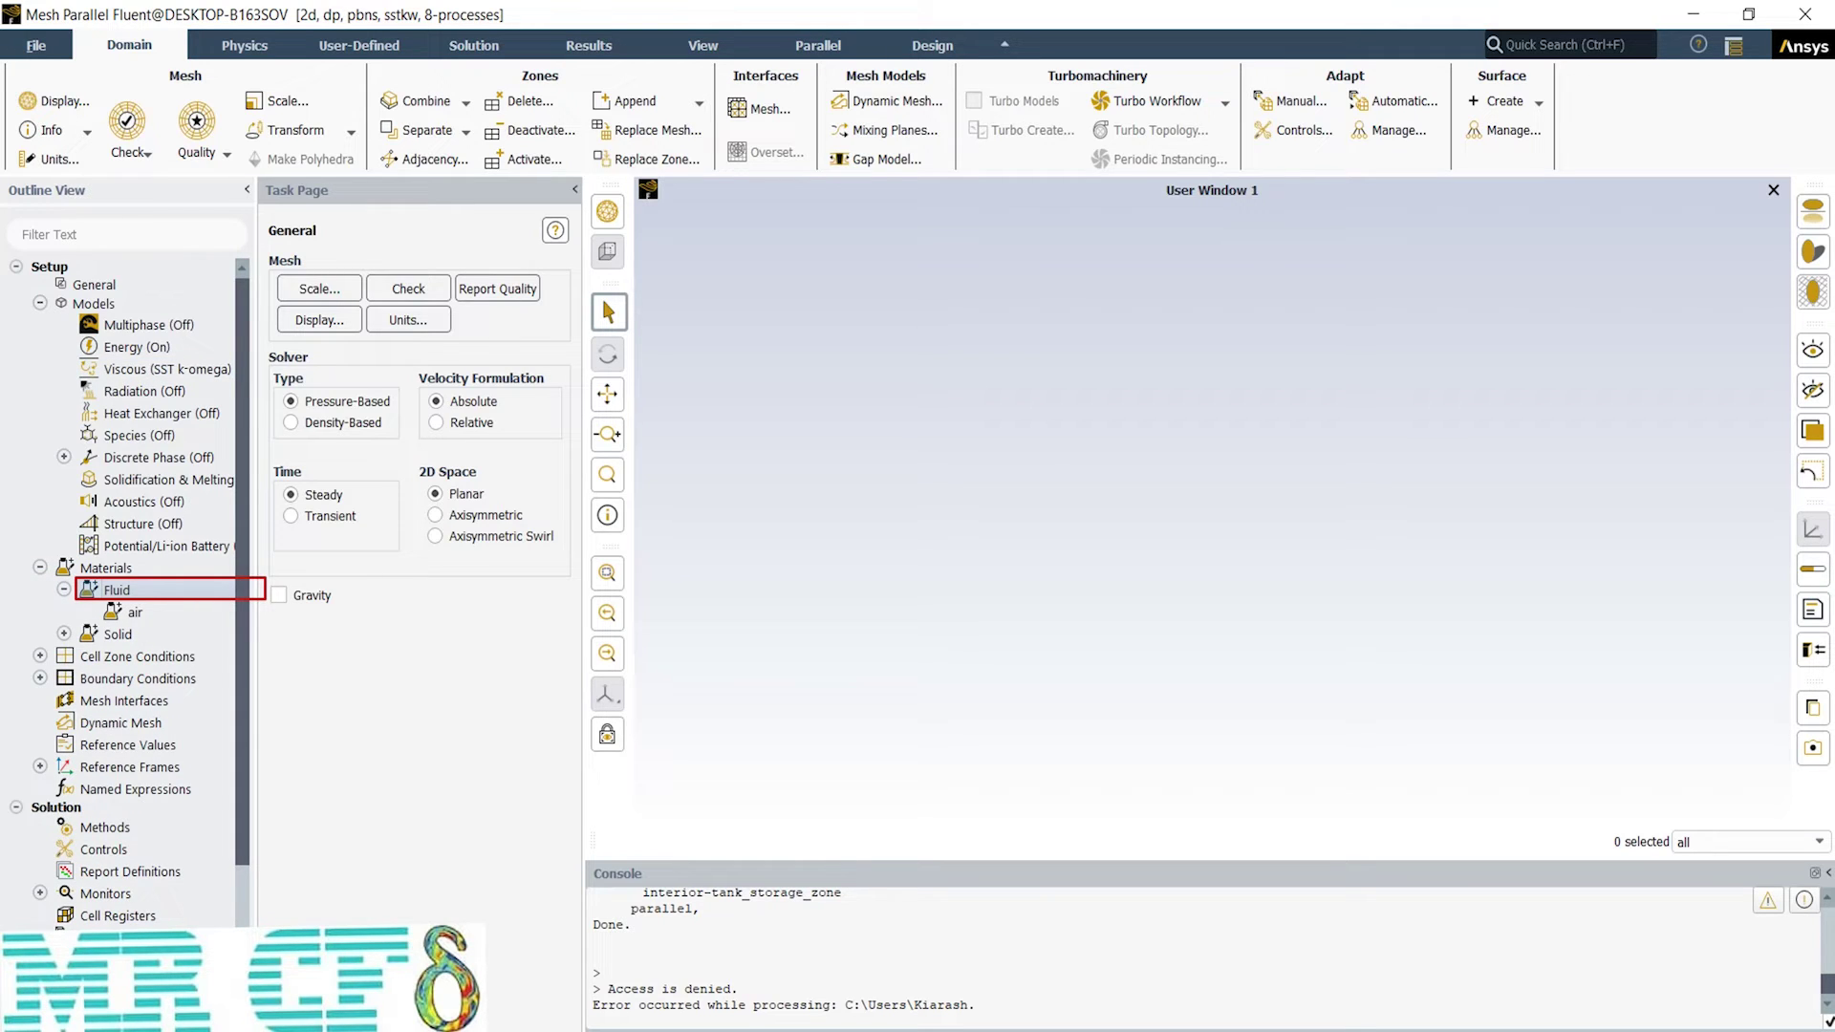
pyautogui.rightClick(126, 592)
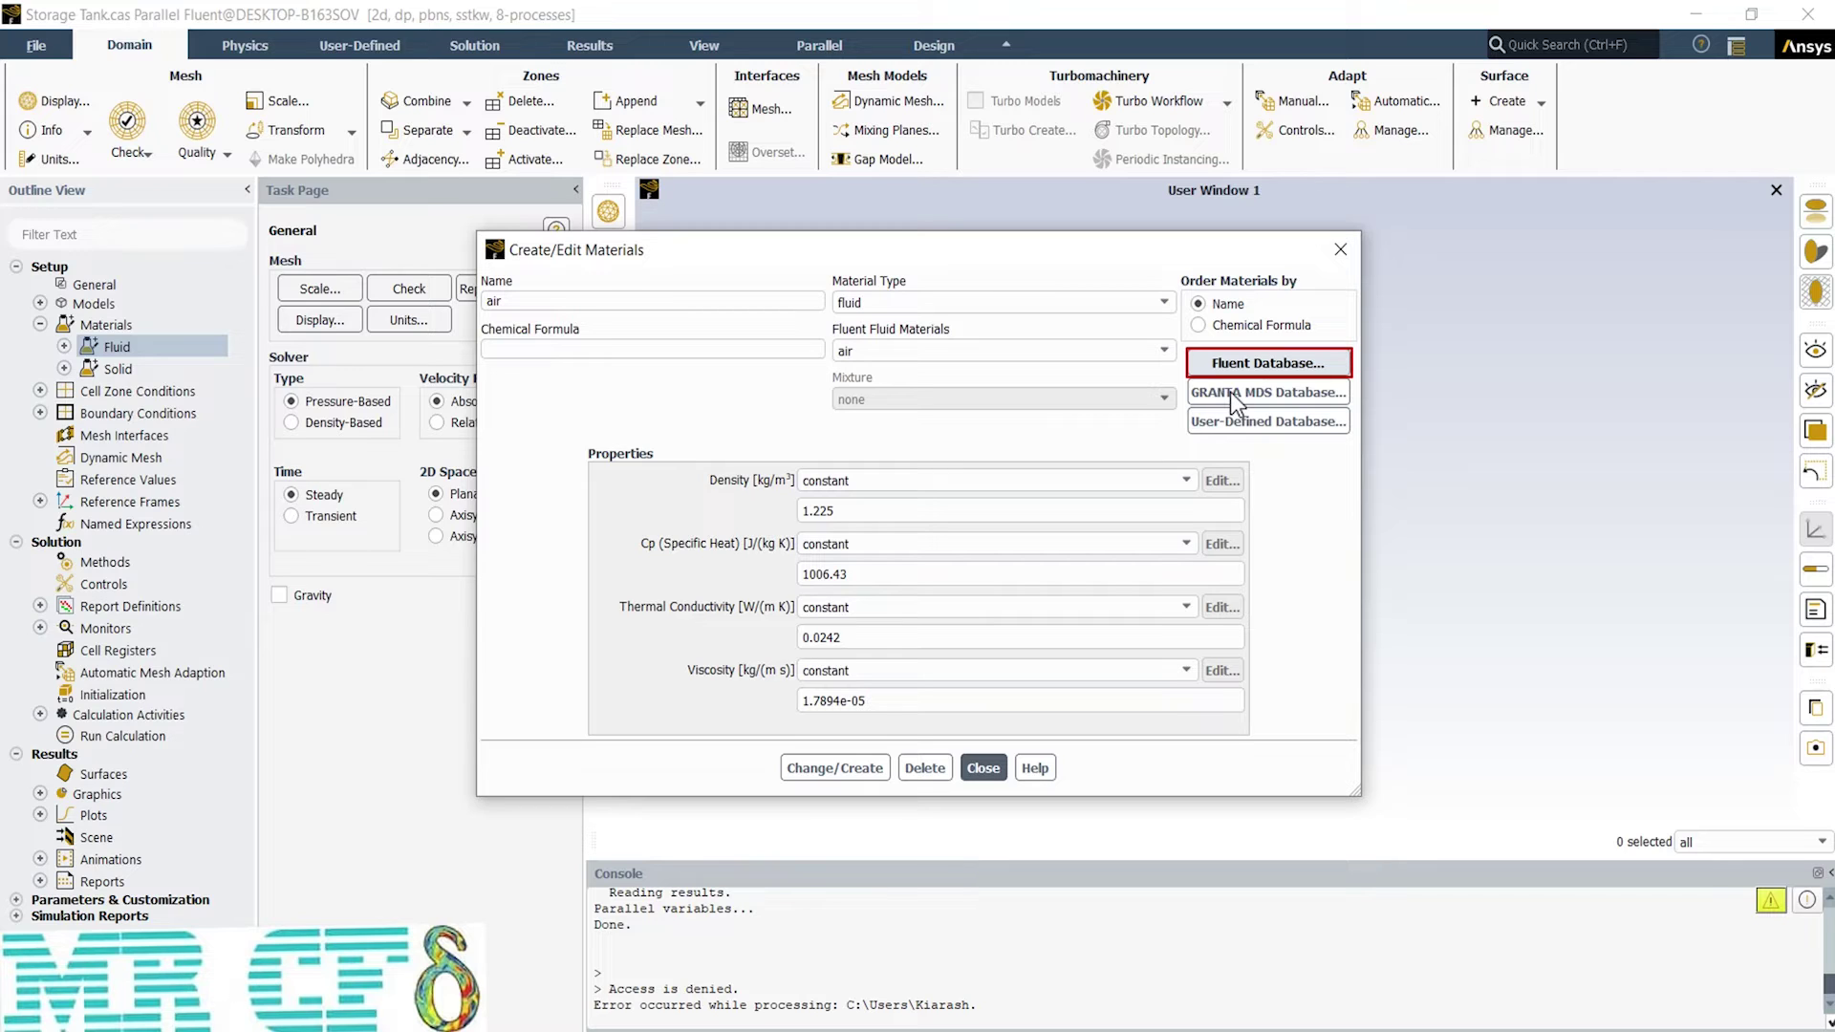
pyautogui.click(1237, 363)
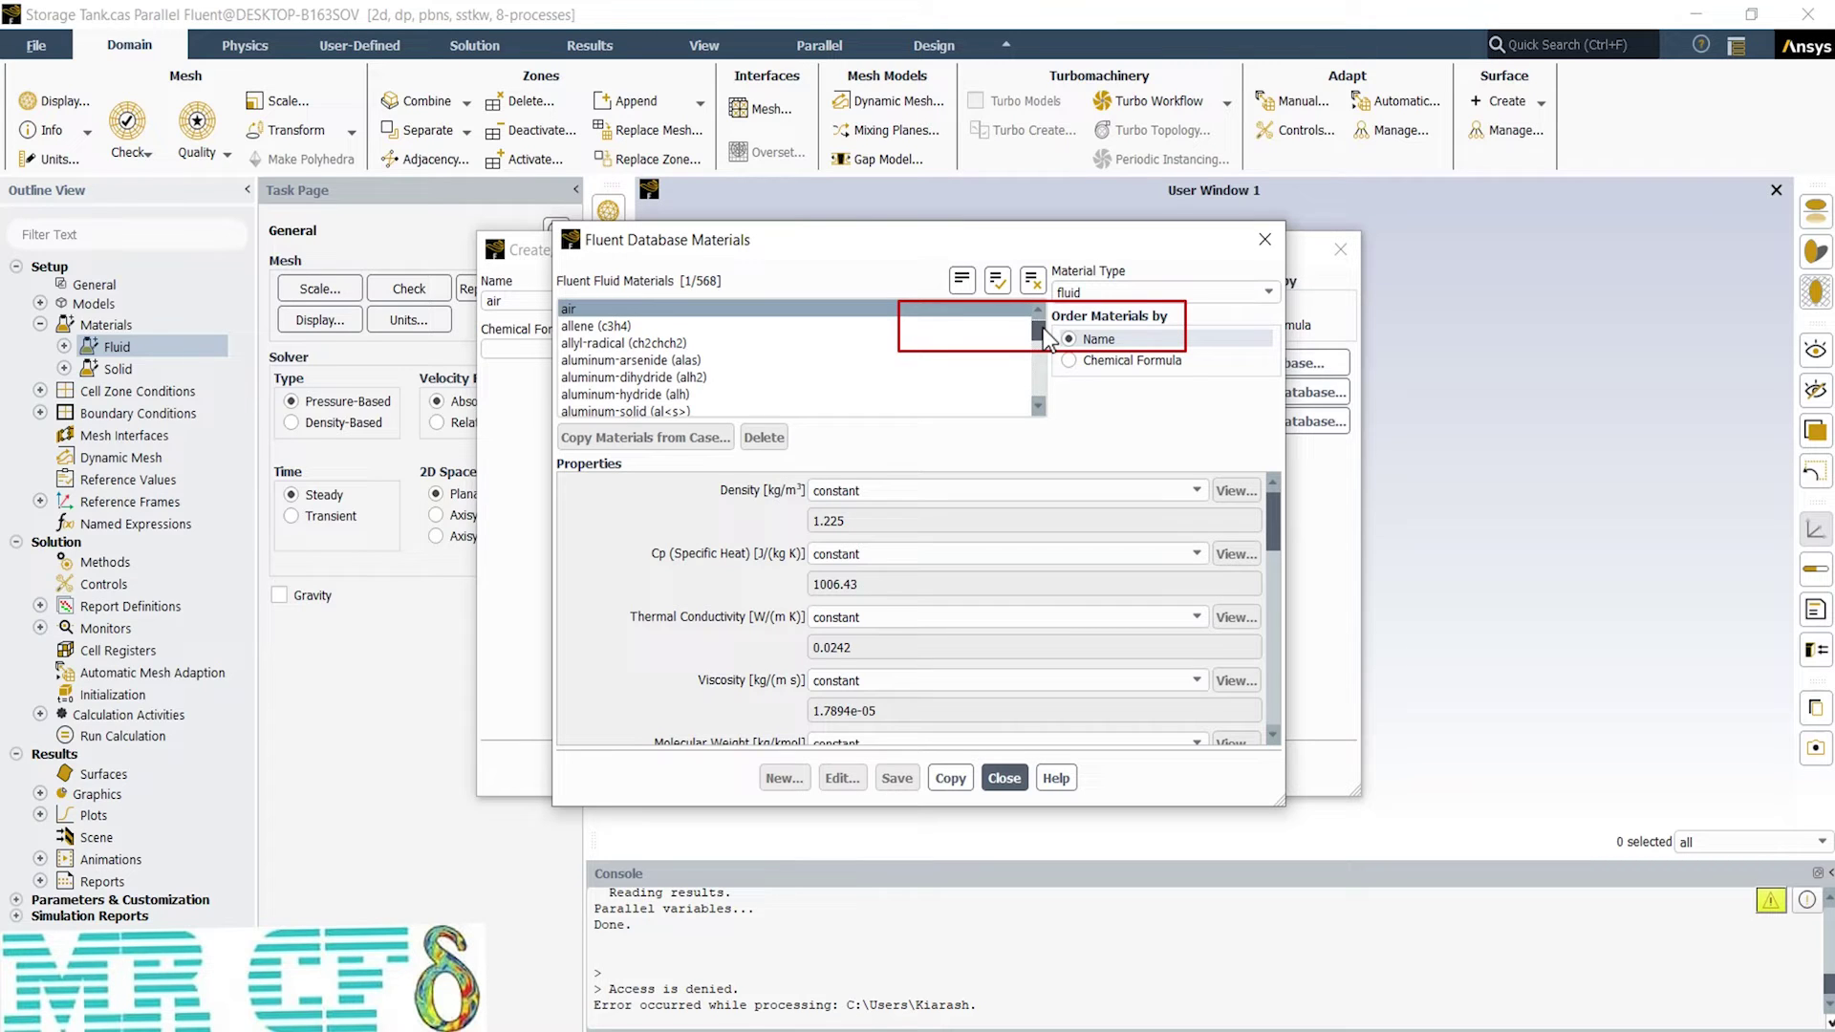
pyautogui.scroll(-20, 1048, 339)
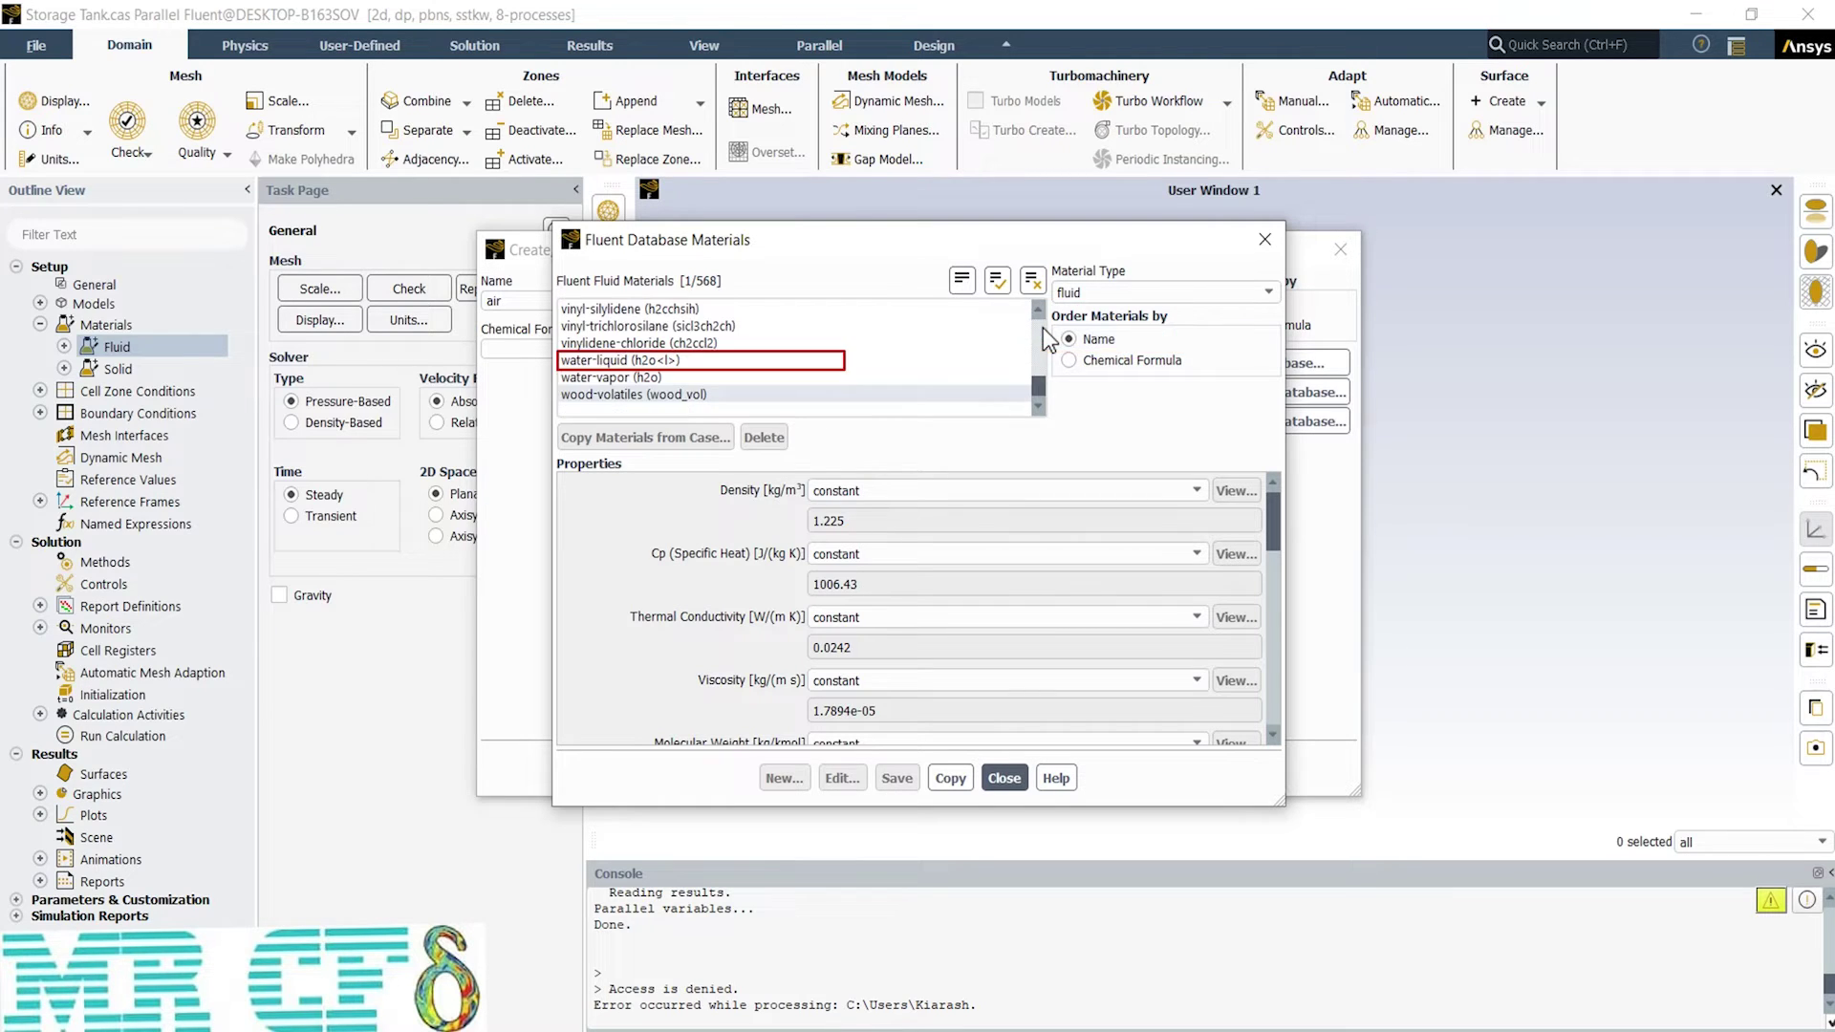
pyautogui.click(619, 362)
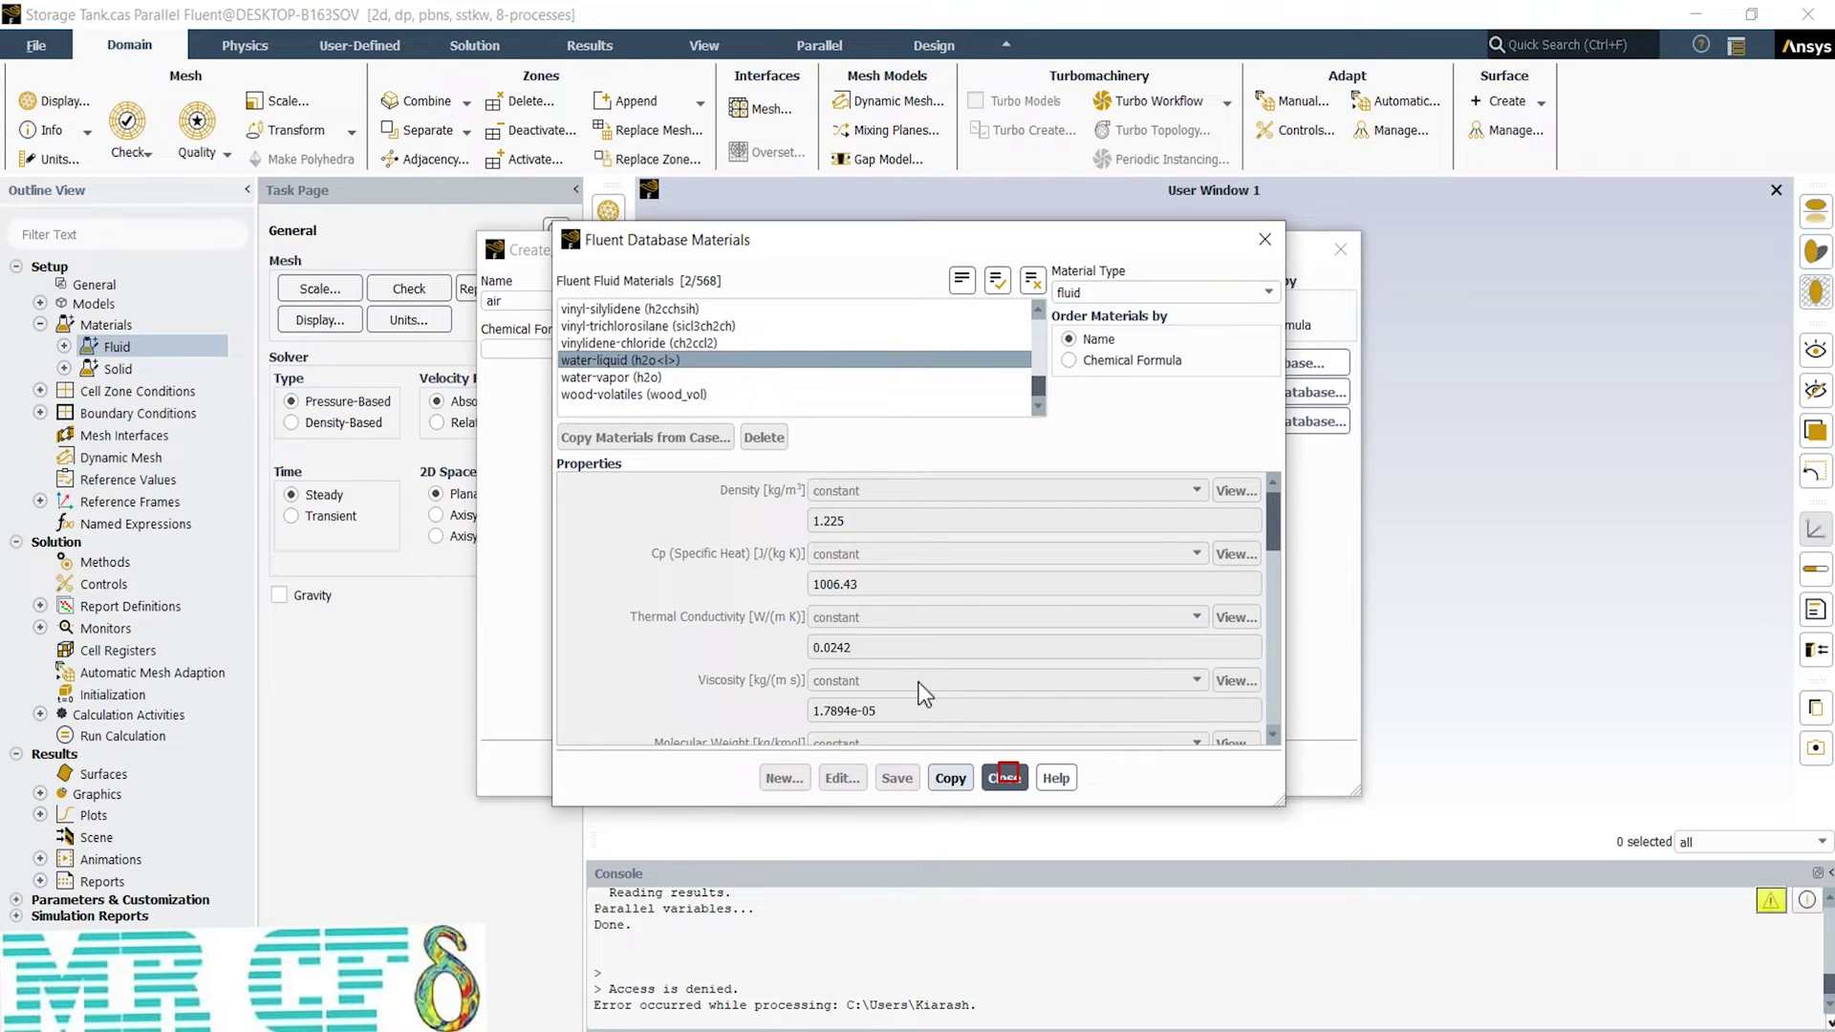
pyautogui.click(1003, 778)
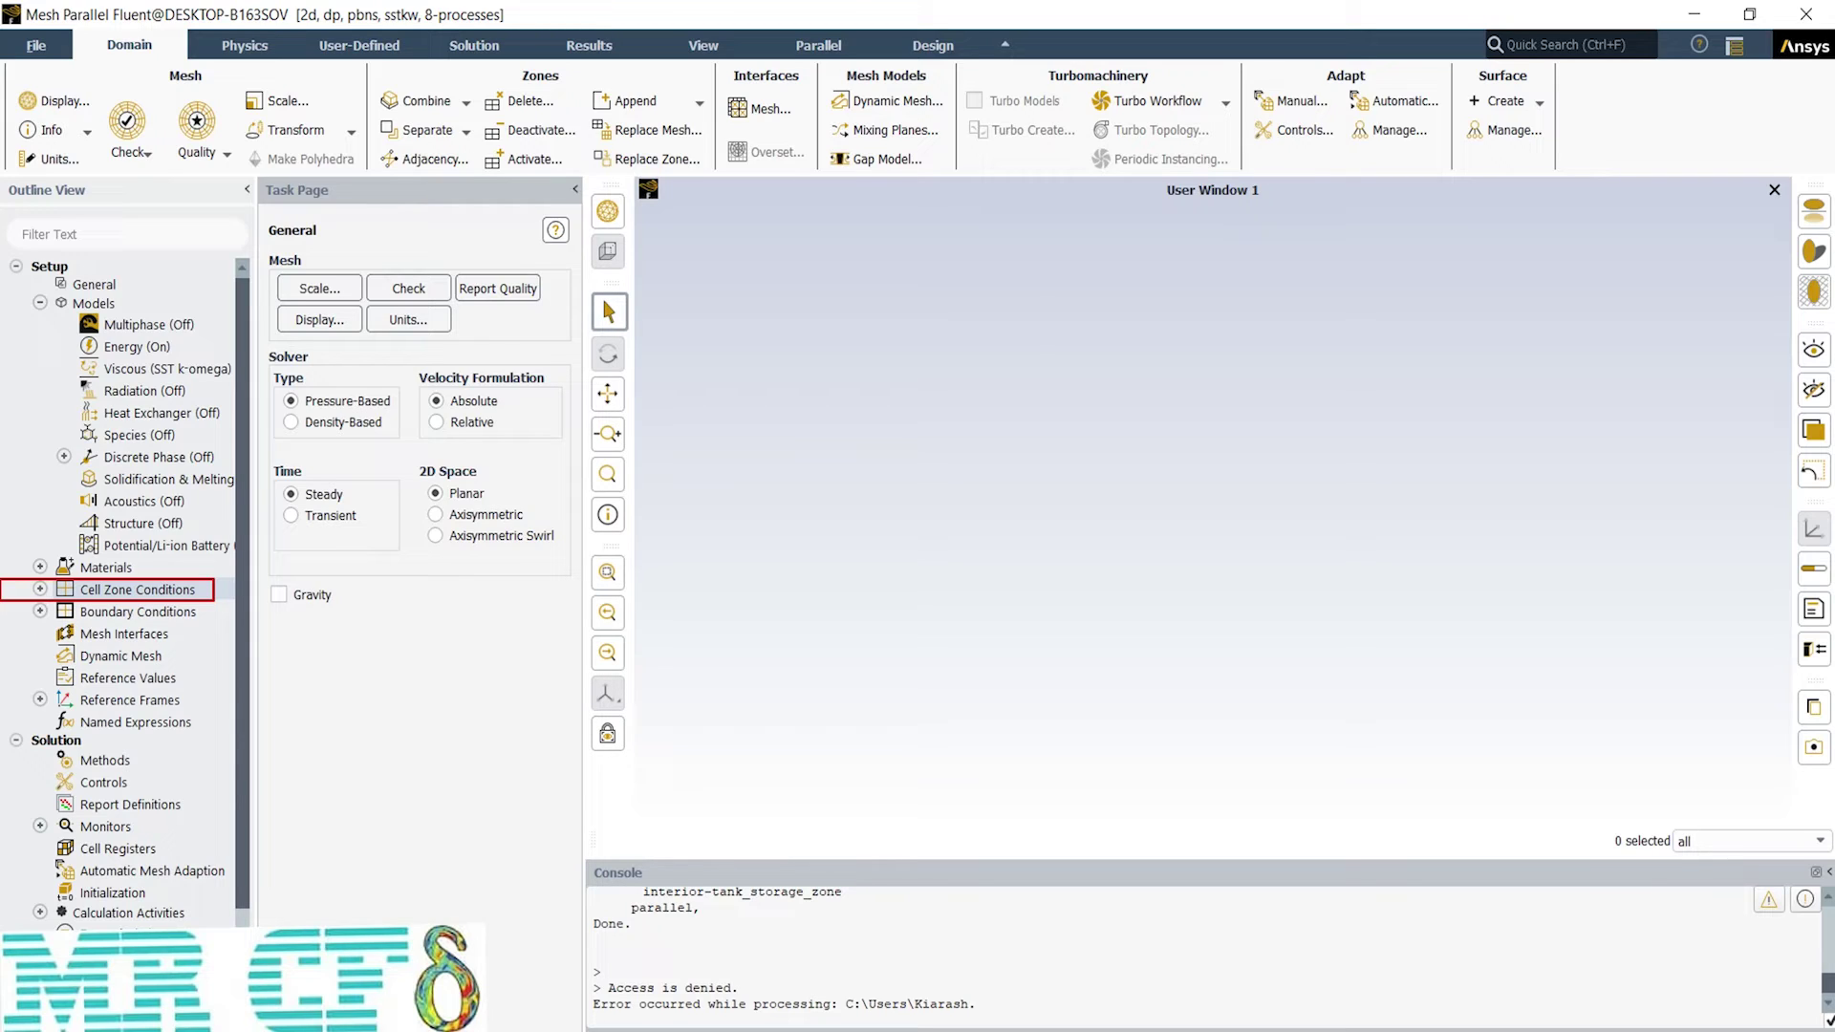
# Step: Go to Cell Zone Conditions in the outline tree
pyautogui.click(39, 590)
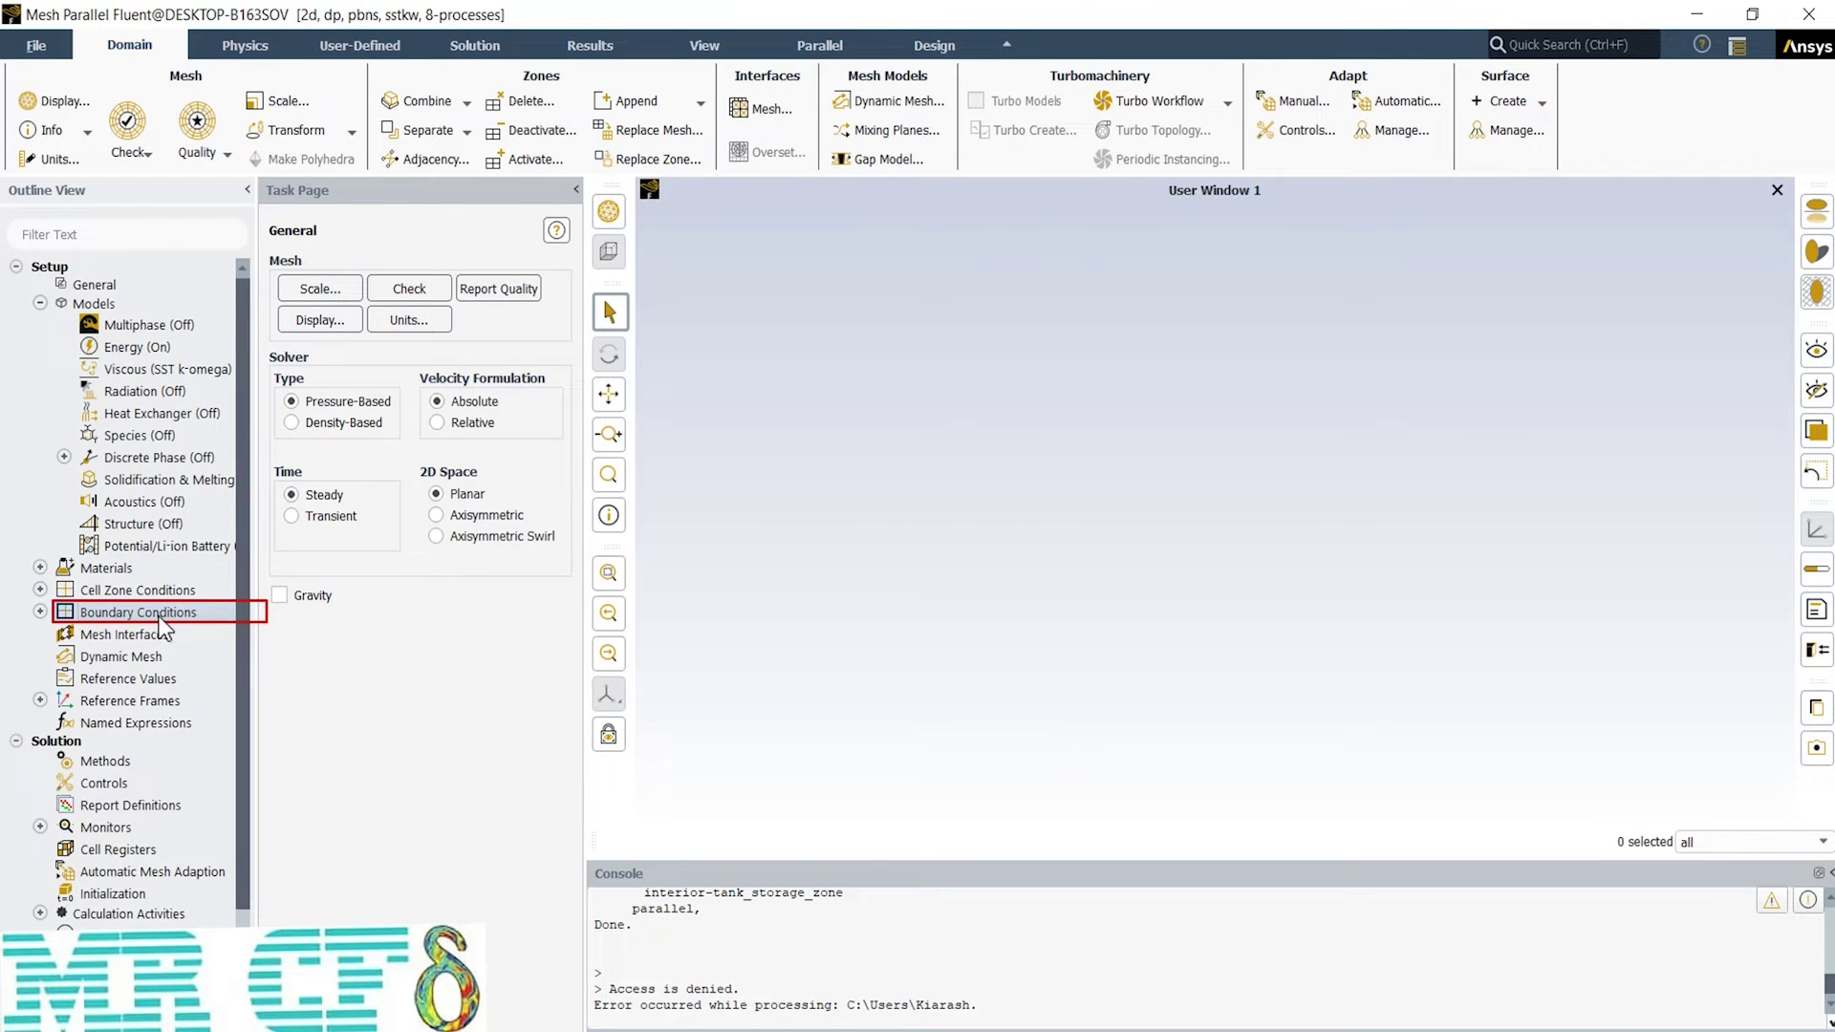
# Step: Group boundaries by type and apply inlet_cold_flow's velocity inlet at 2 m/s and 293.15 K
pyautogui.doubleClick(158, 613)
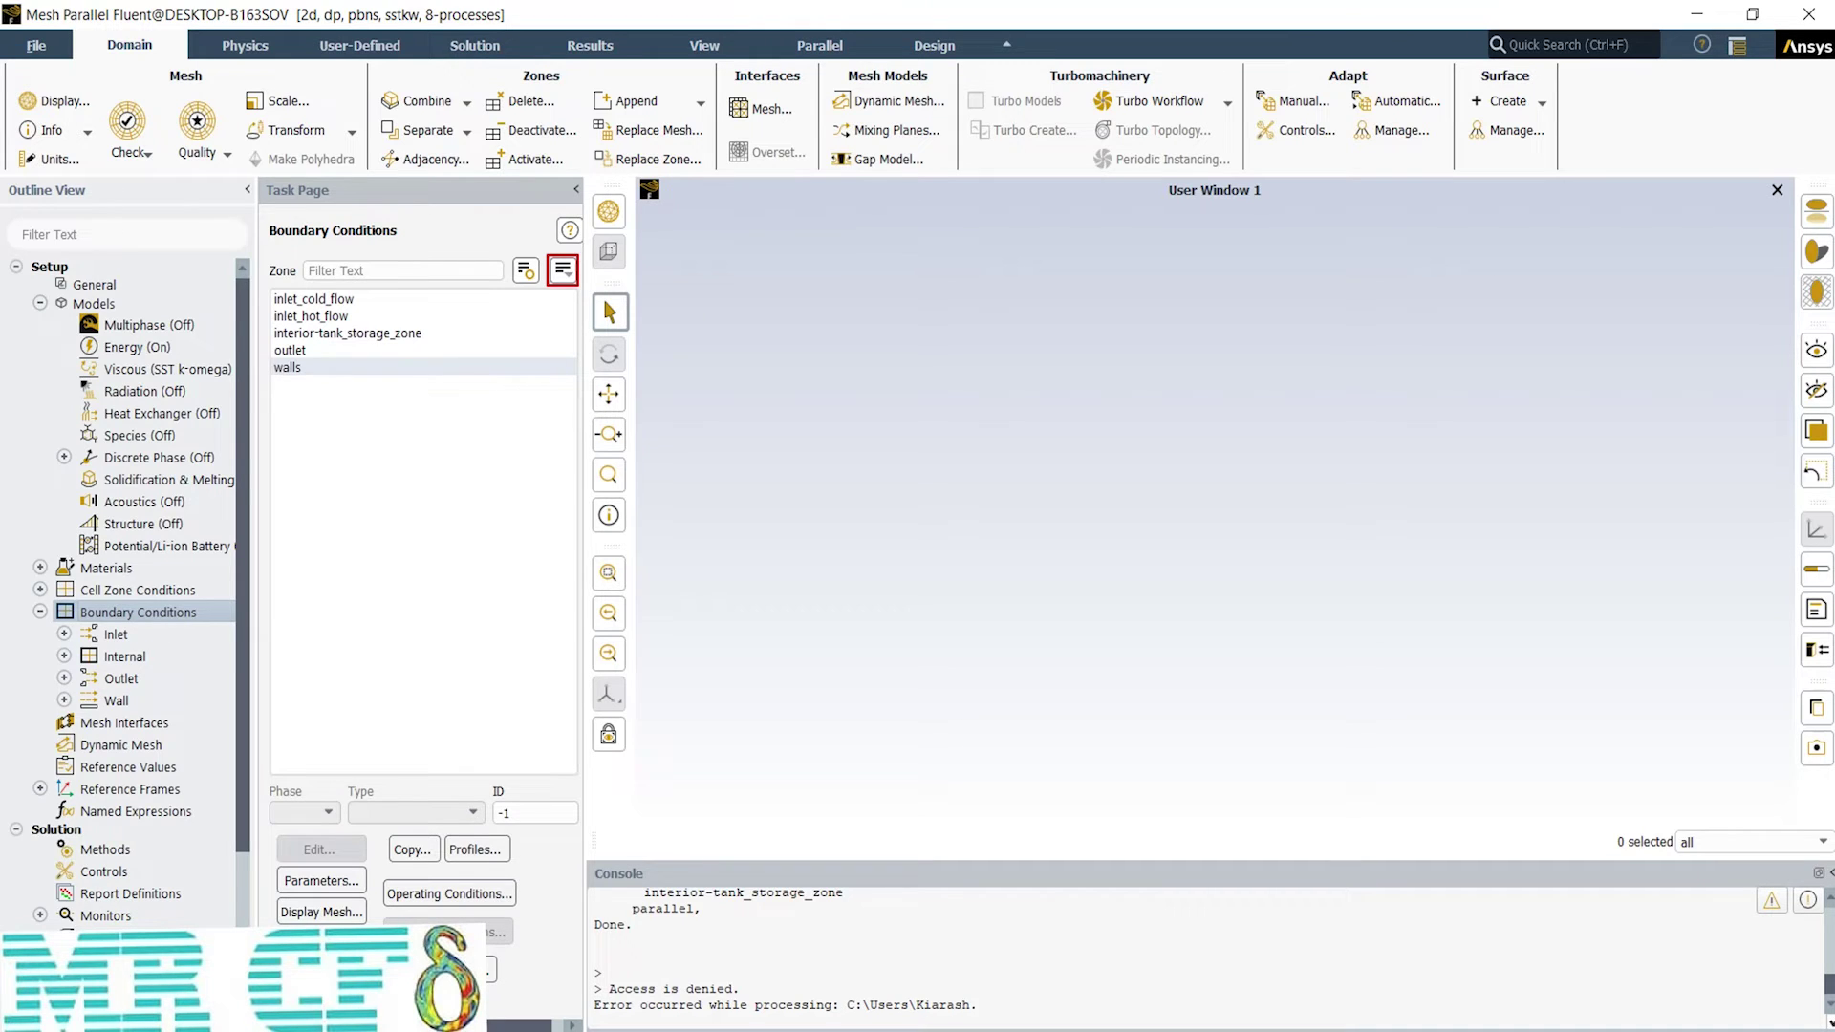
pyautogui.click(563, 270)
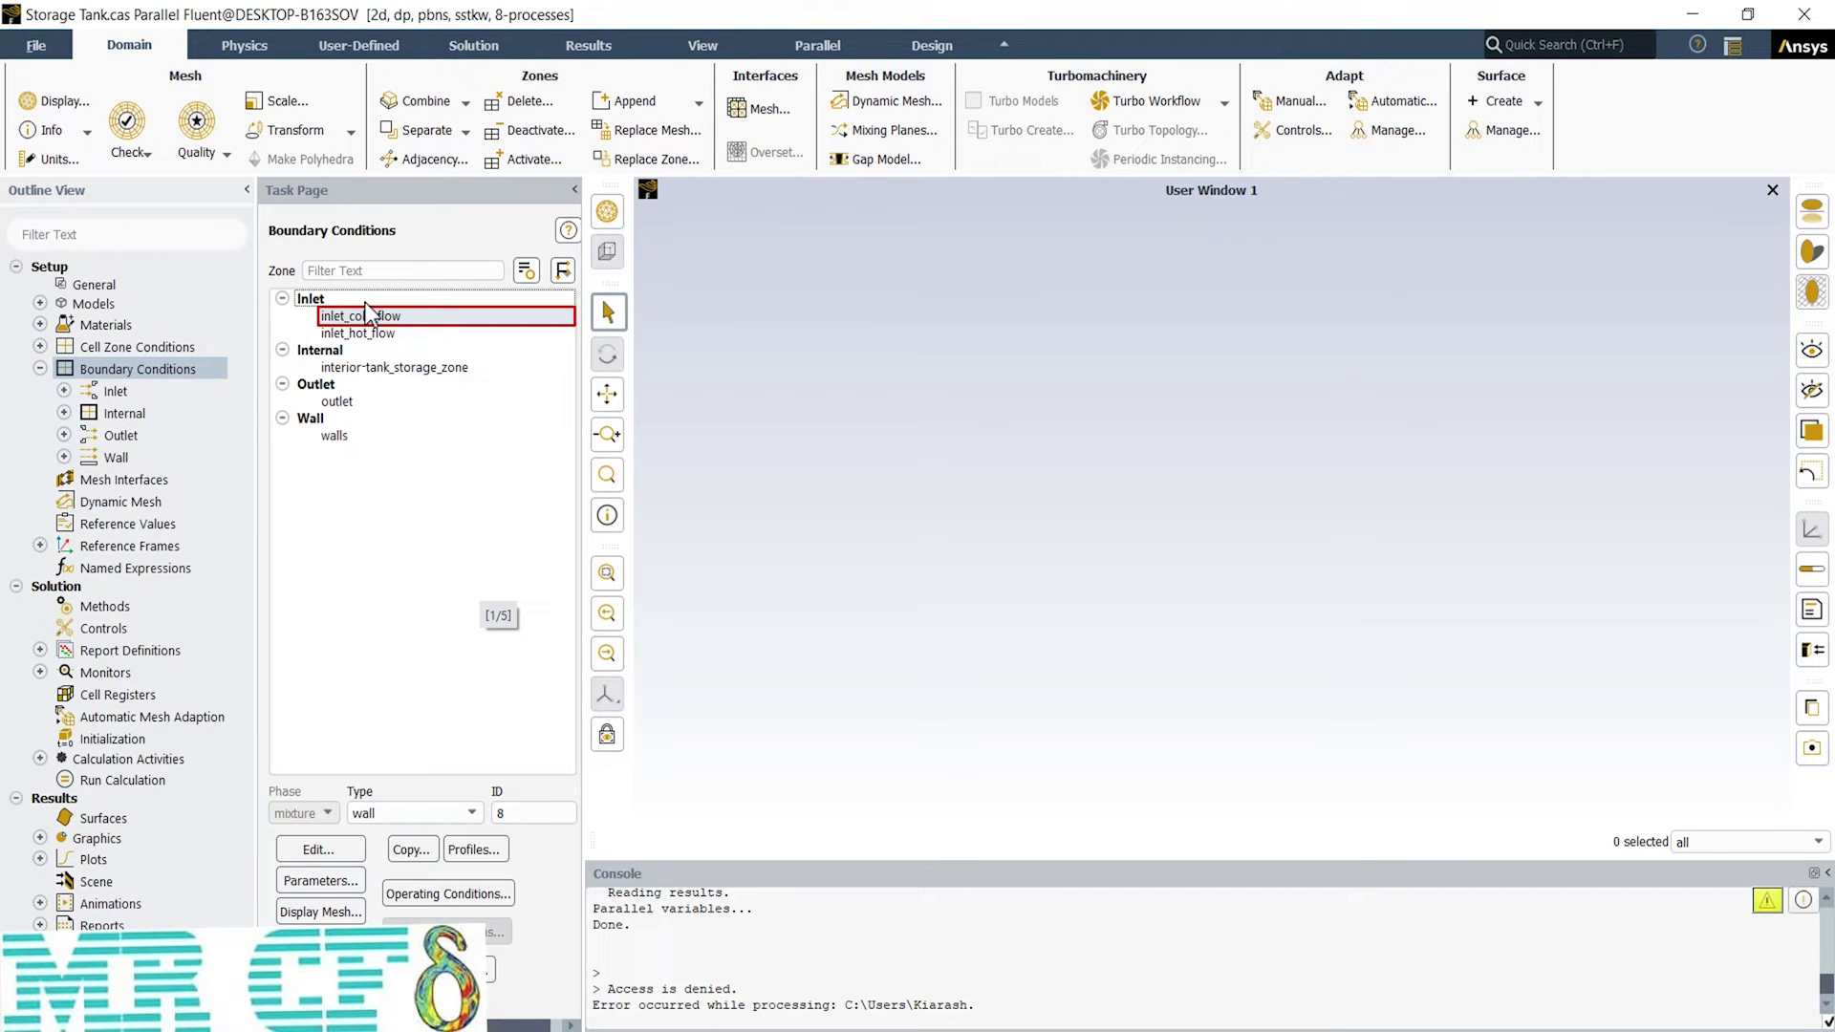
pyautogui.click(424, 320)
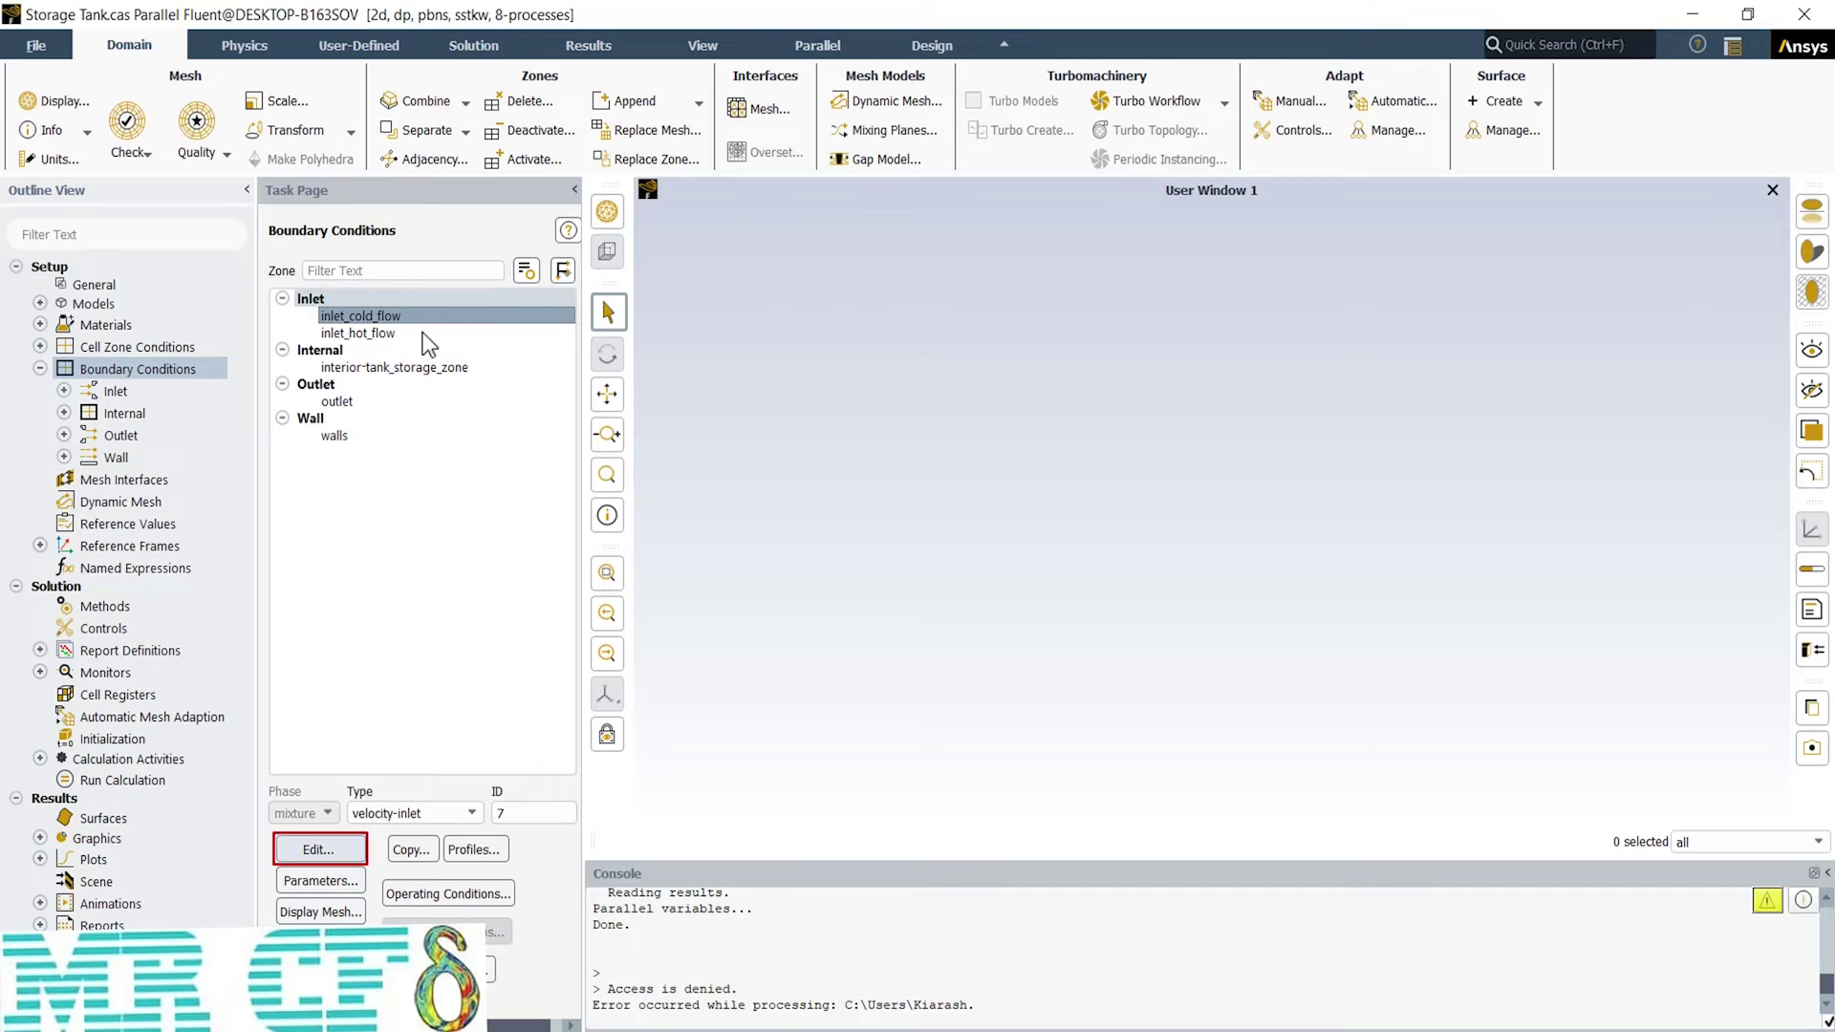
pyautogui.click(318, 851)
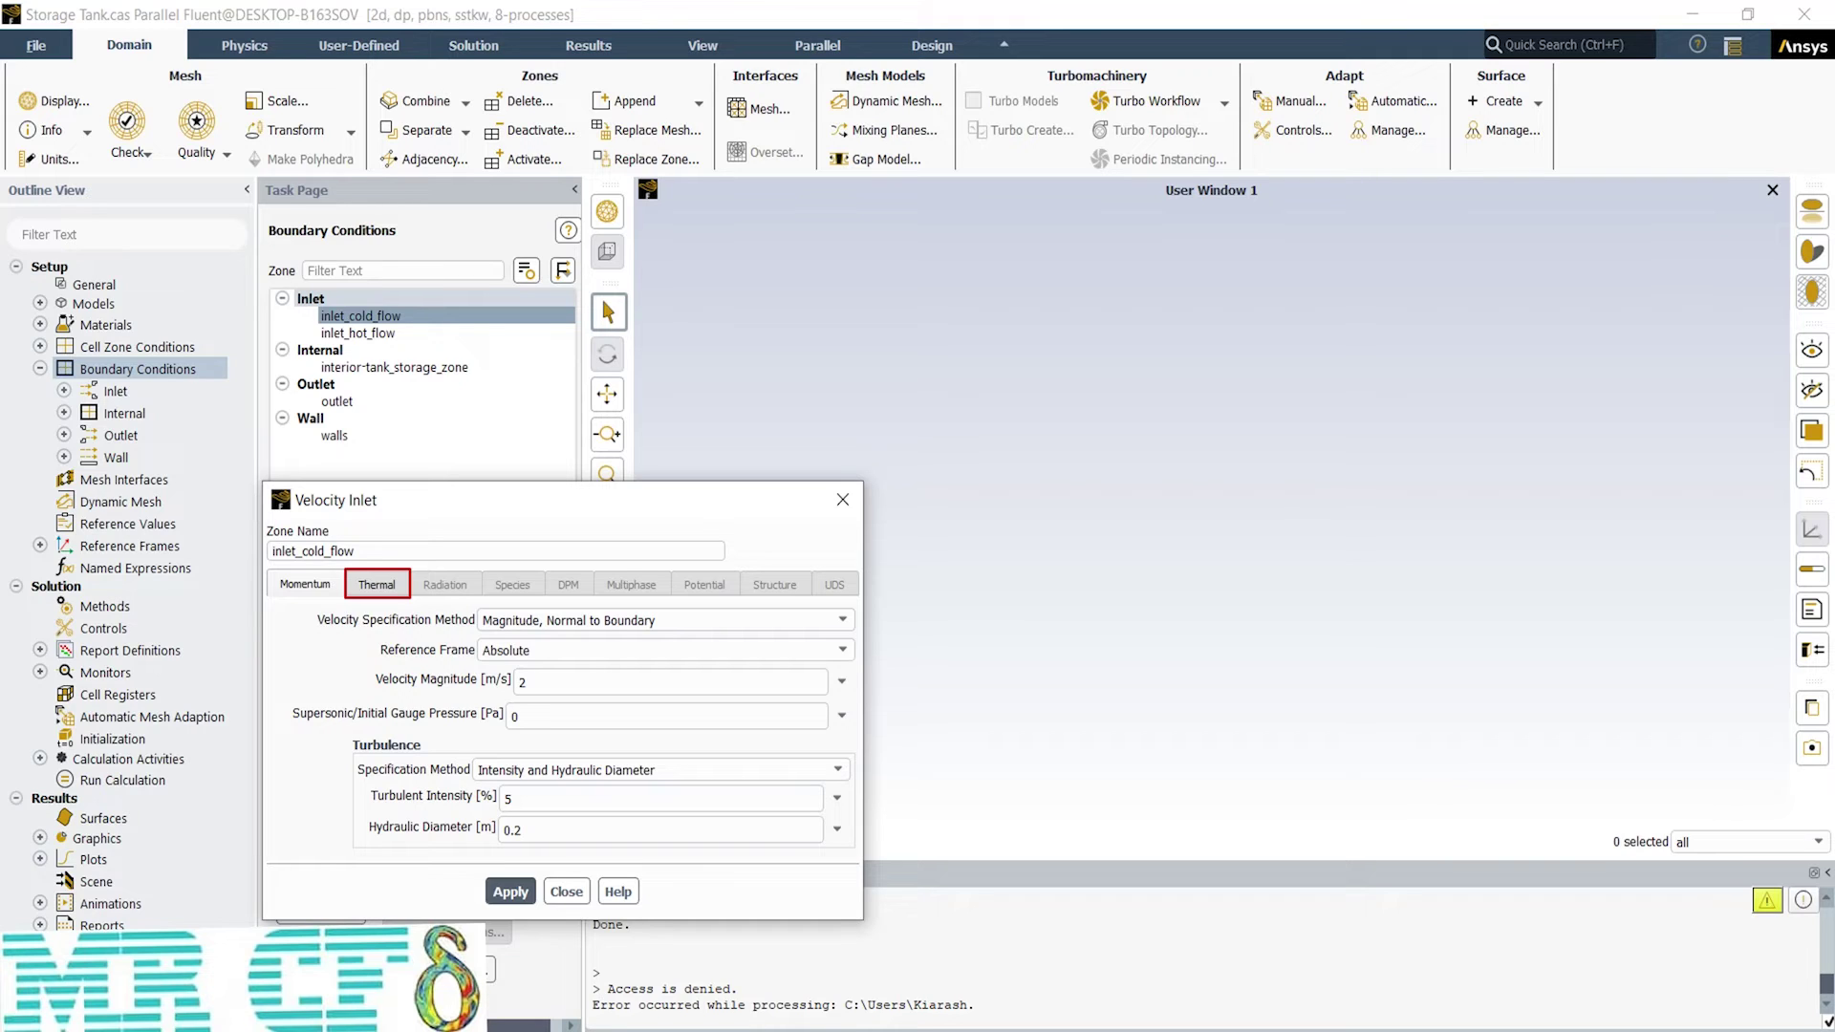
pyautogui.click(378, 585)
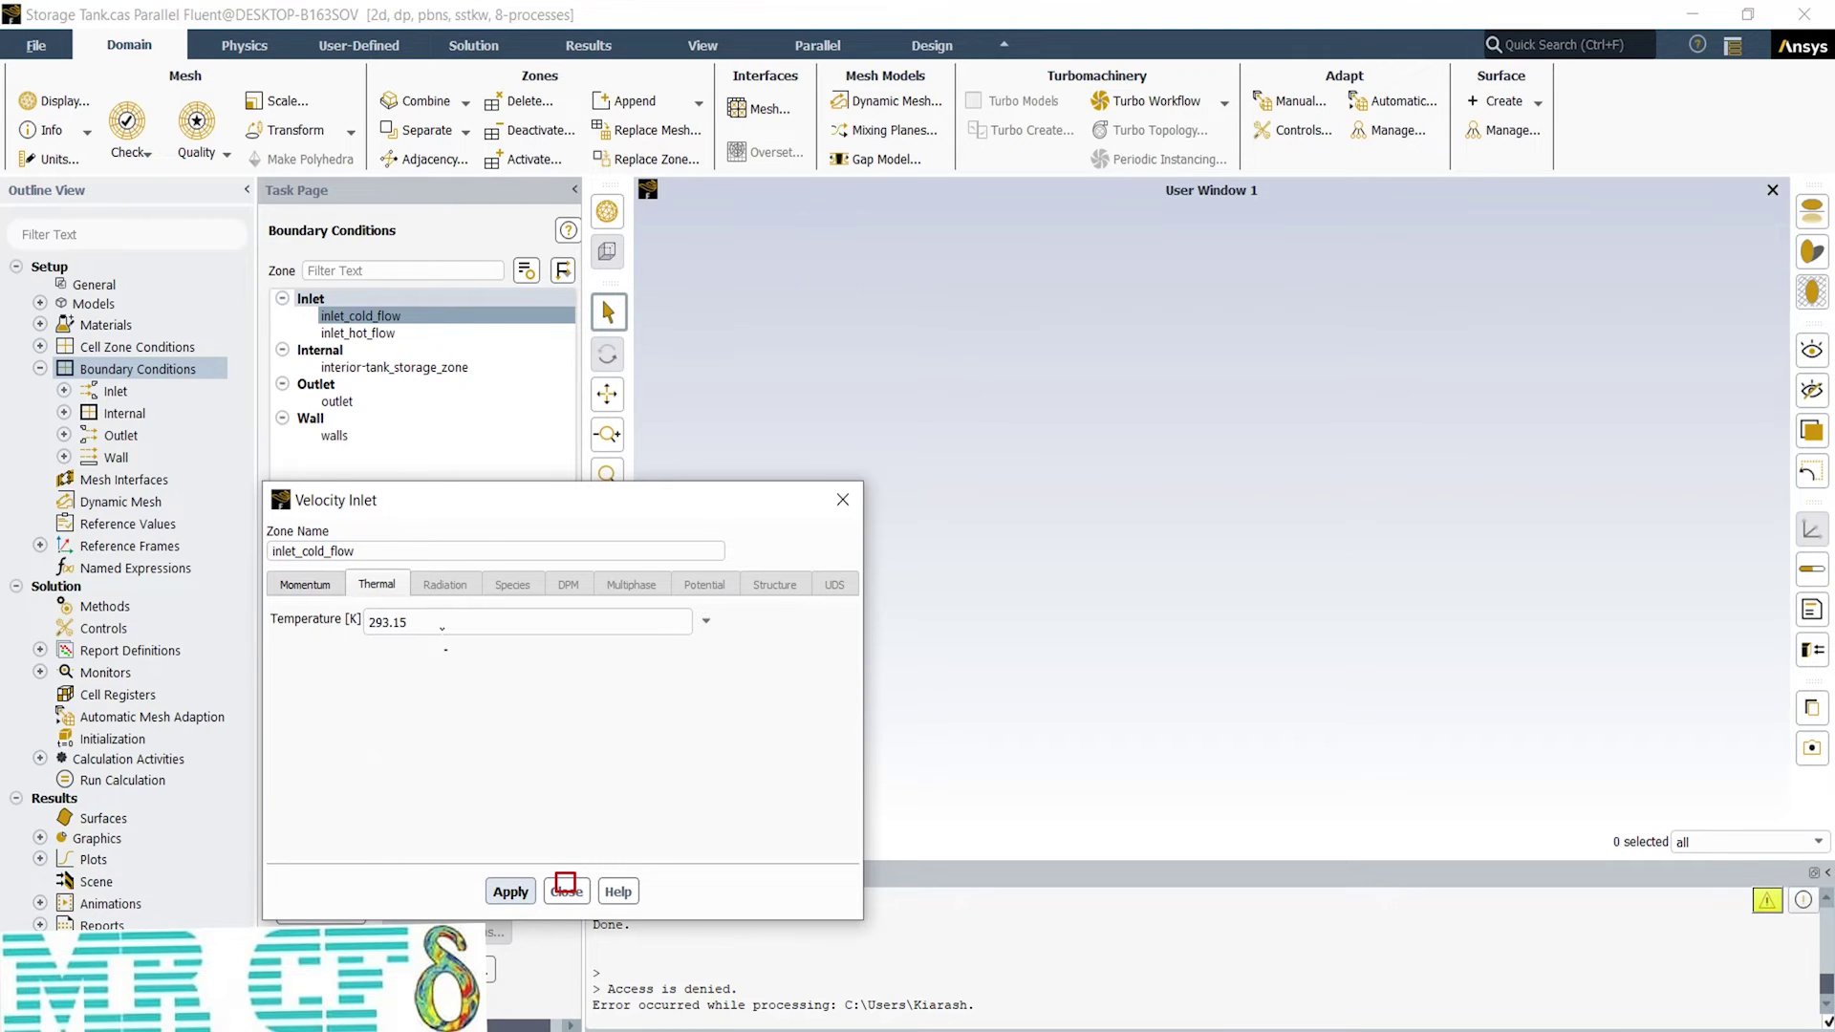
pyautogui.click(513, 891)
pyautogui.click(568, 891)
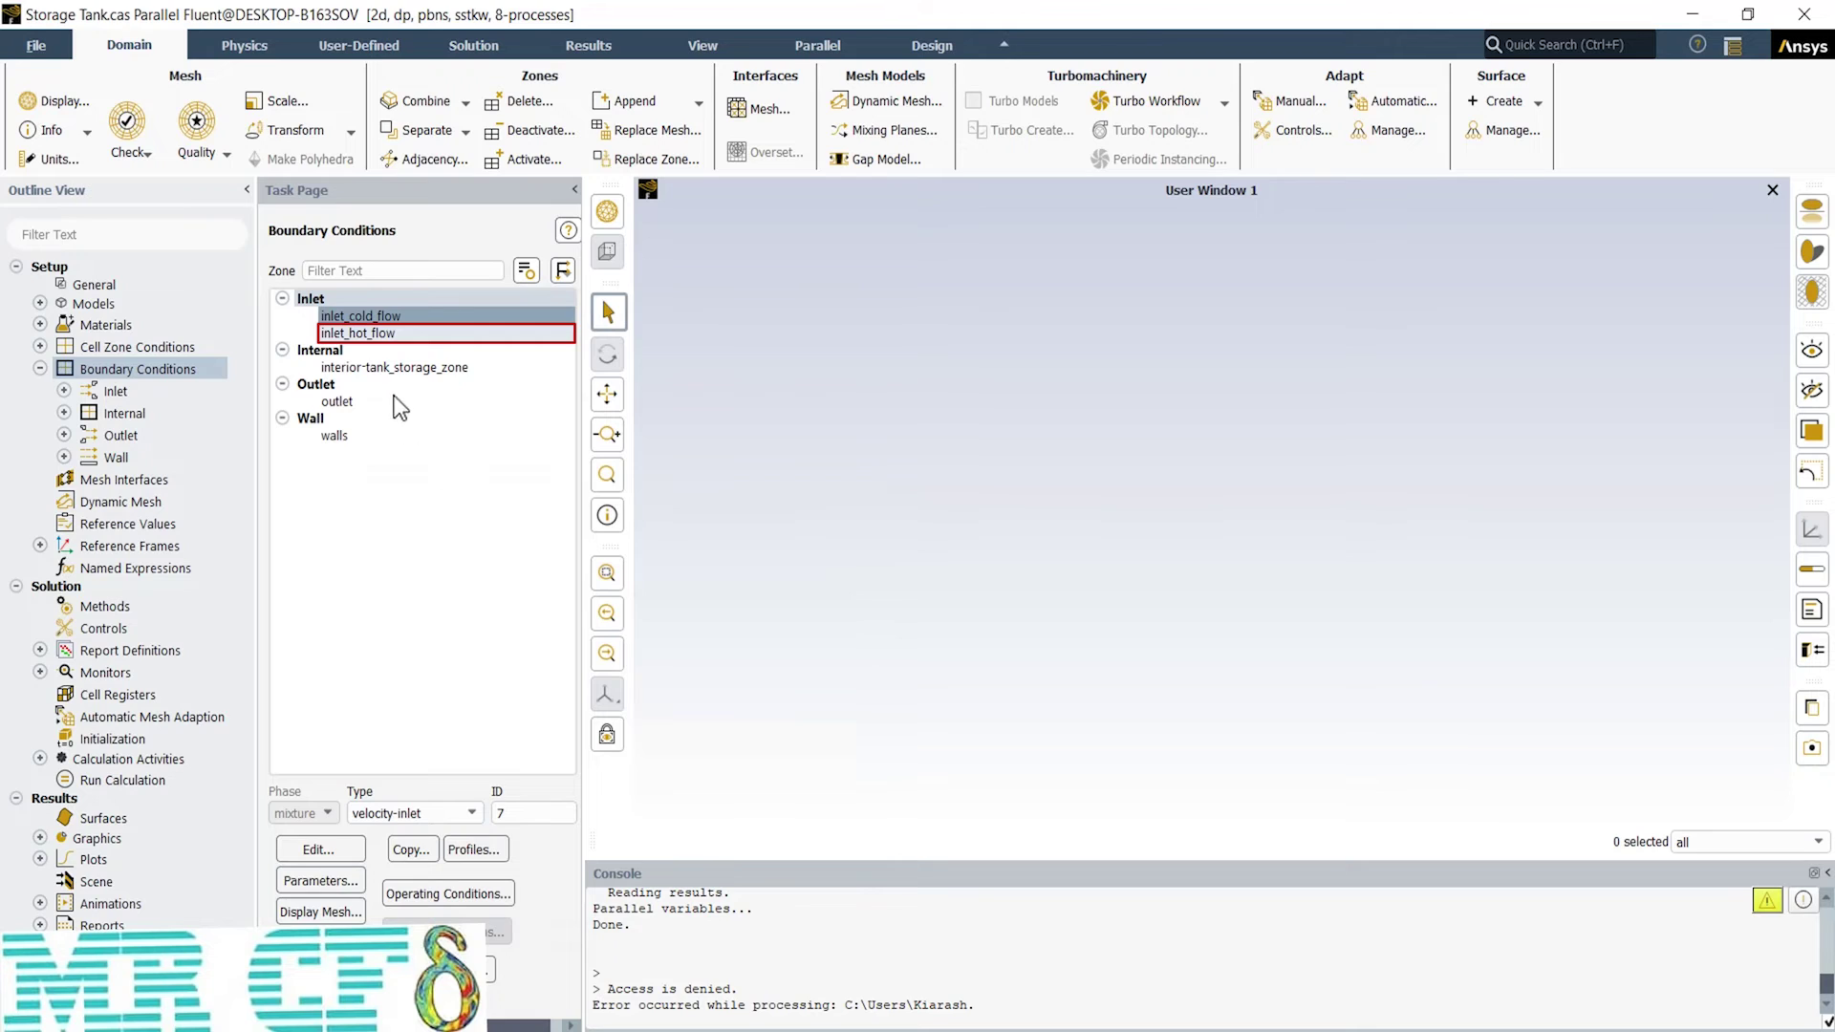
# Step: Apply inlet_hot_flow's velocity inlet with 2 m/s and a 313.15 K temperature
pyautogui.click(383, 334)
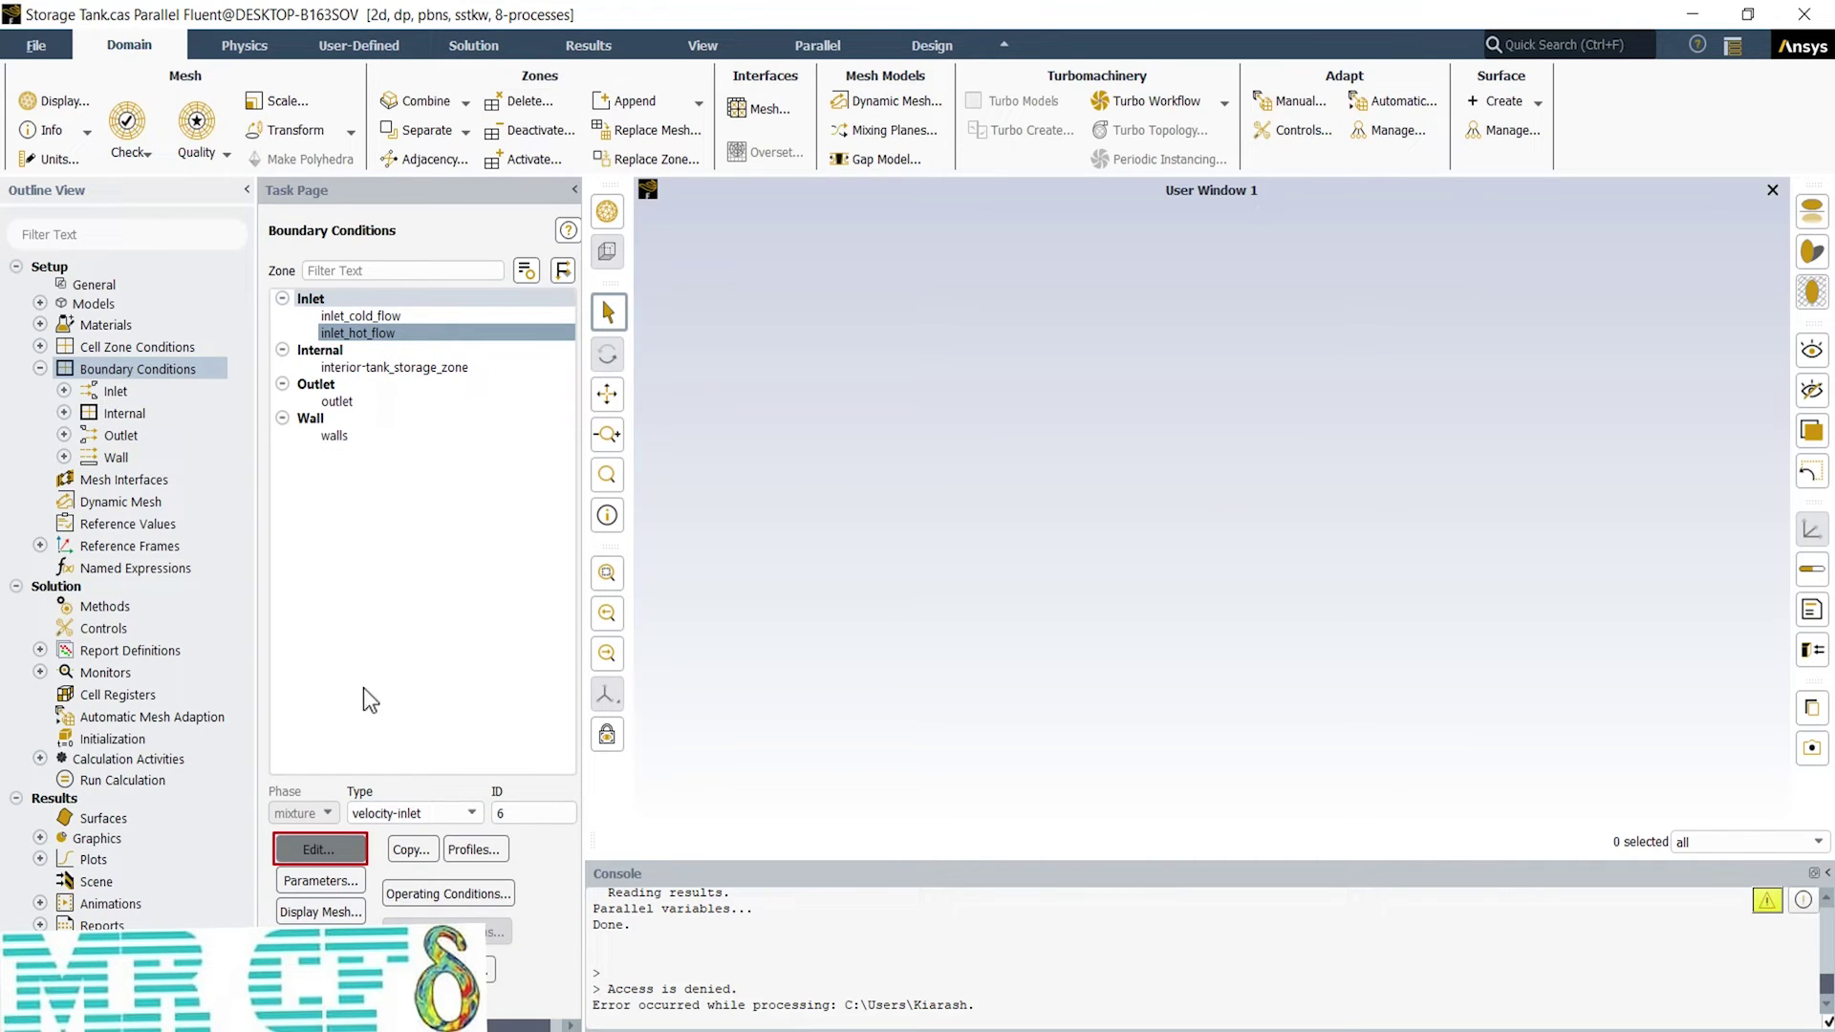
pyautogui.click(350, 852)
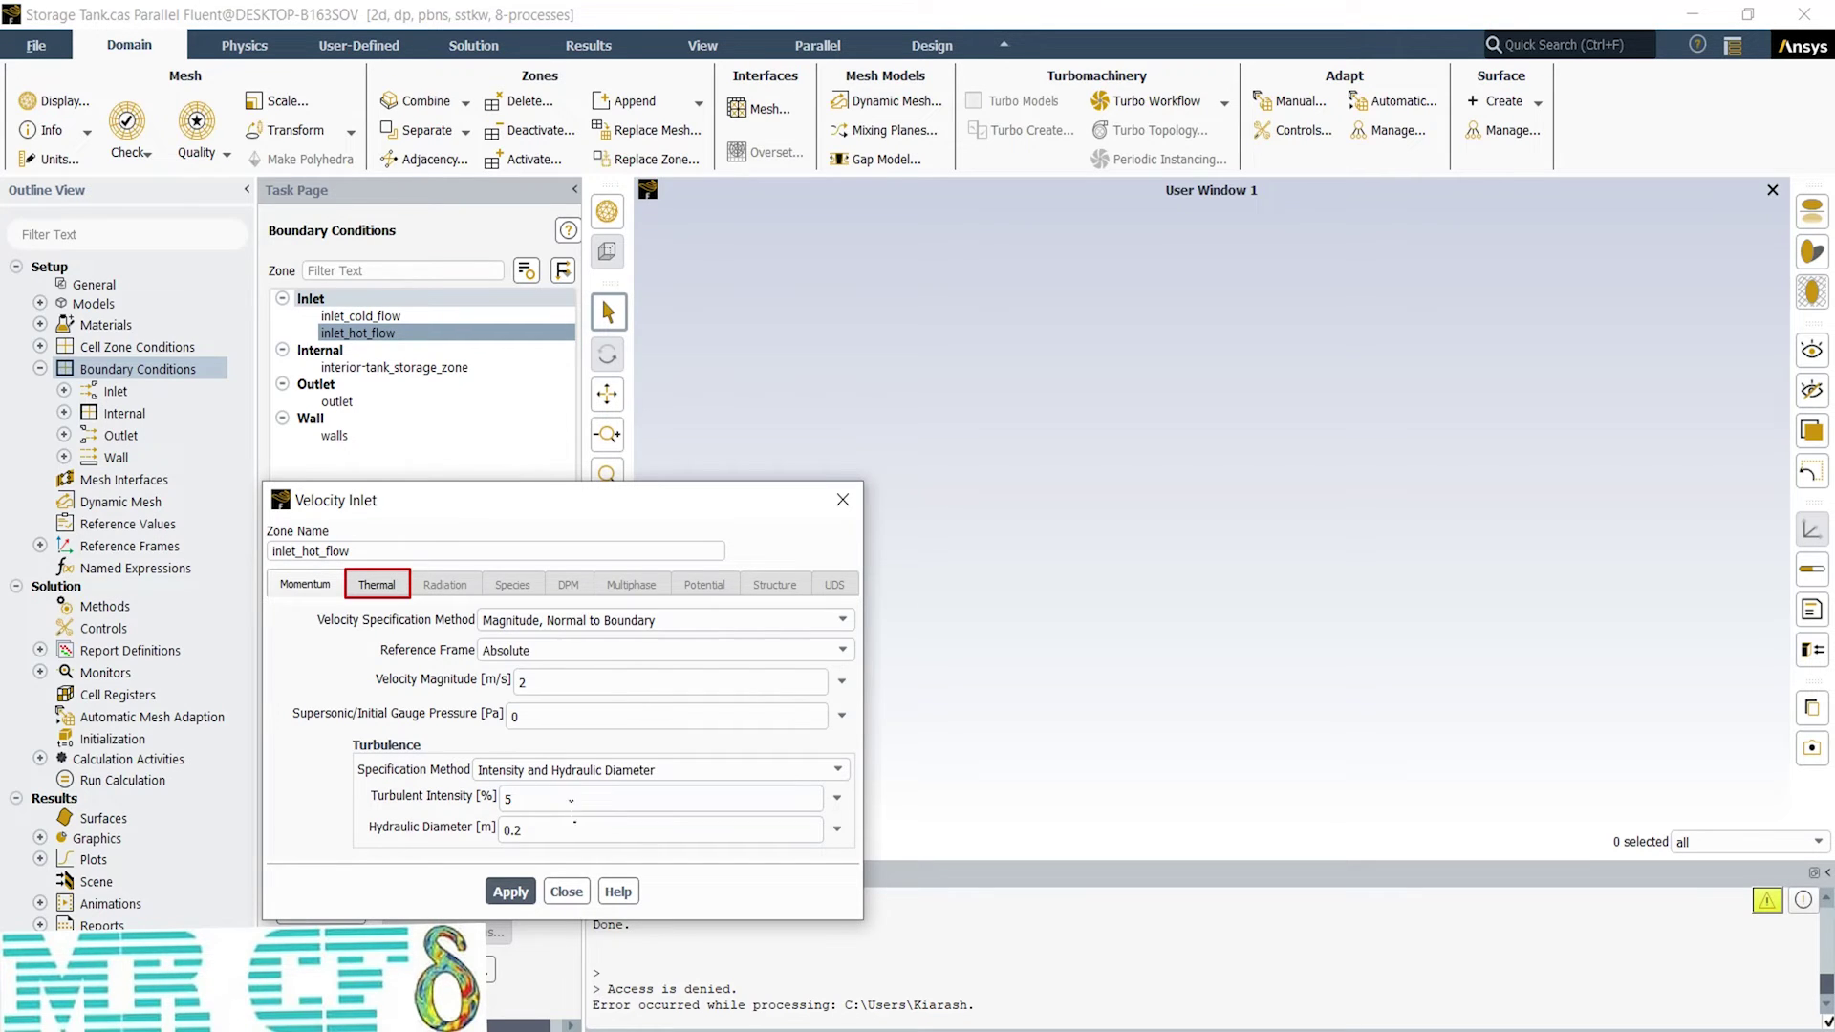
pyautogui.click(392, 591)
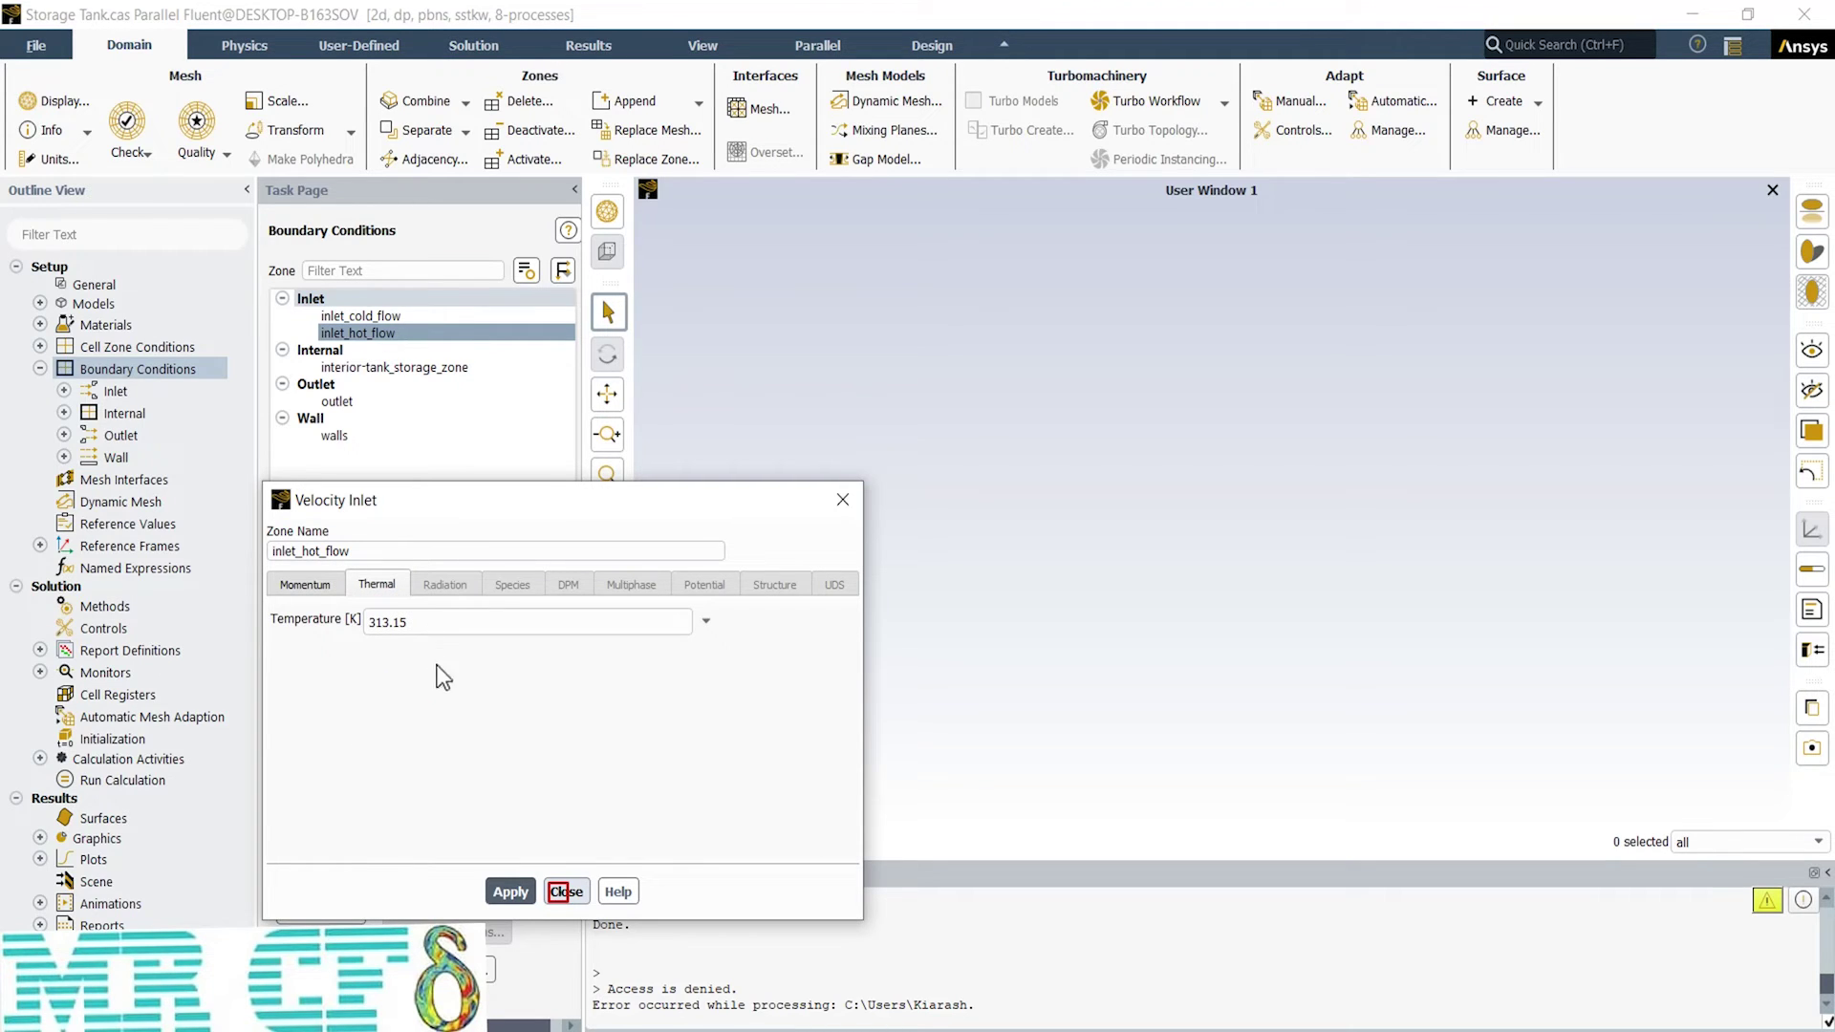
pyautogui.click(512, 894)
pyautogui.click(565, 893)
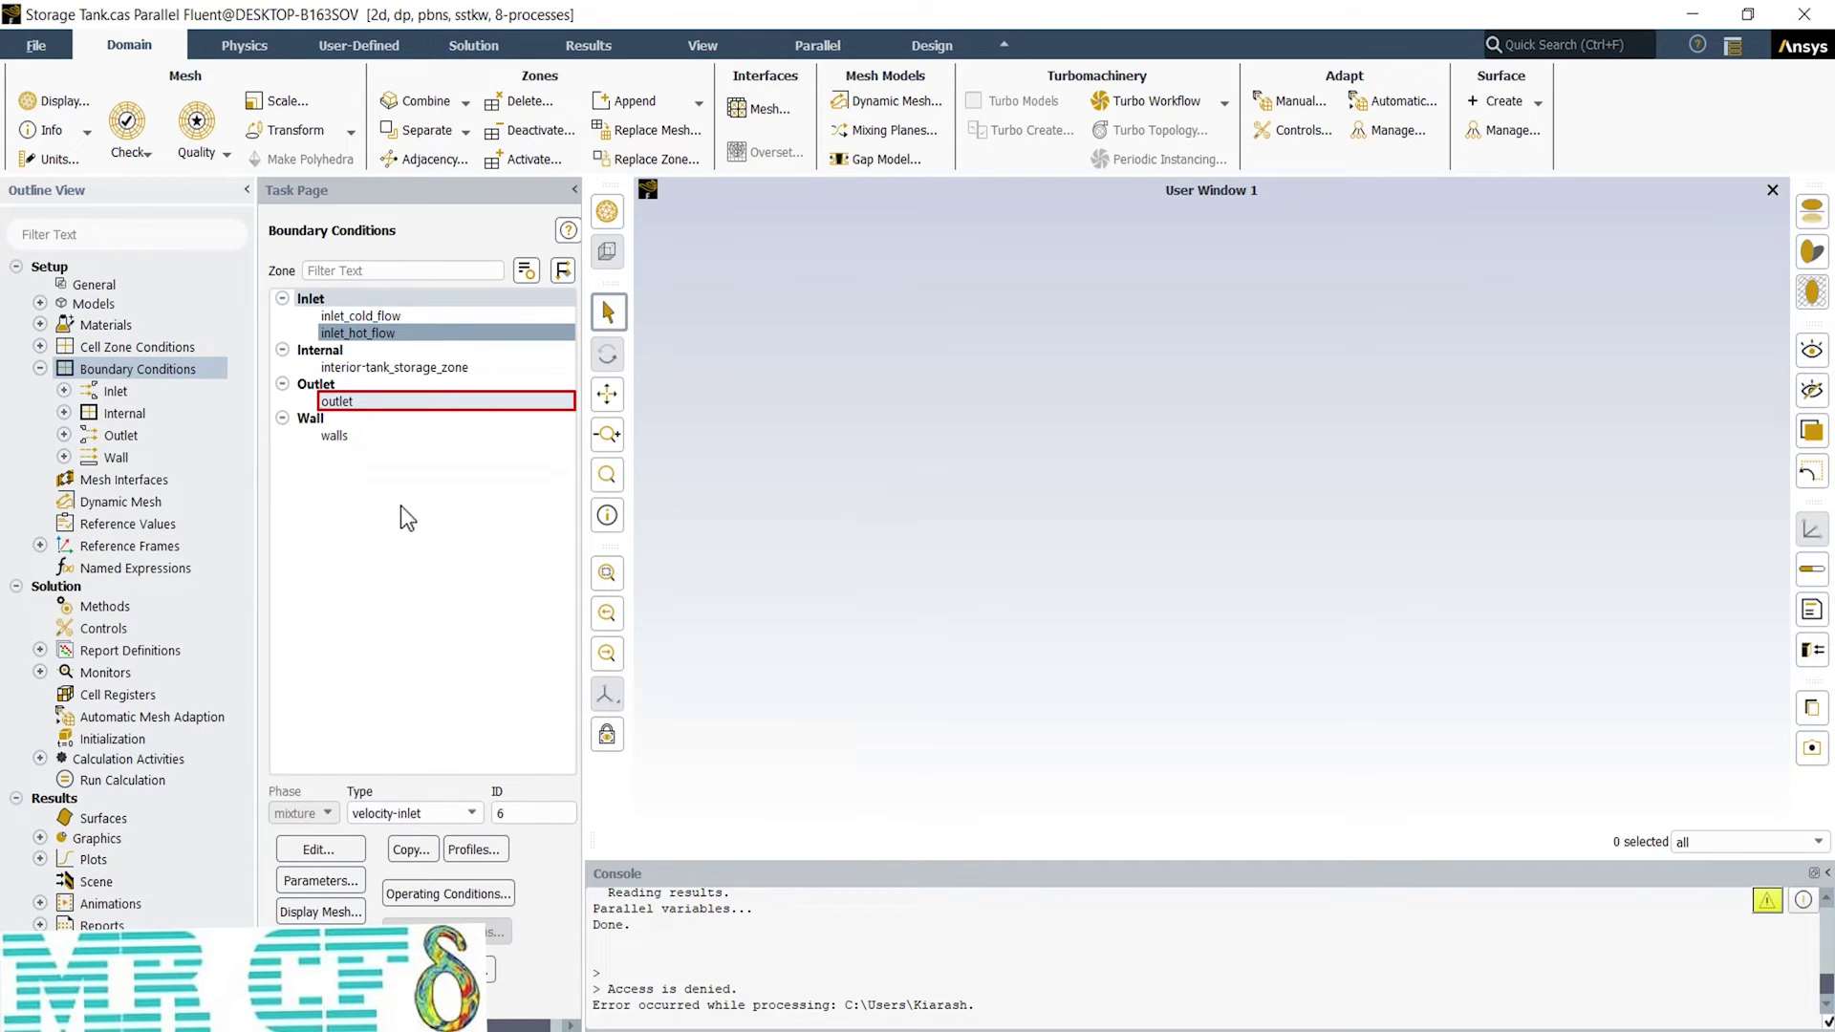
# Step: Check the outlet's 0 Pa gauge pressure and 300 K backflow temperature, then close
pyautogui.click(359, 403)
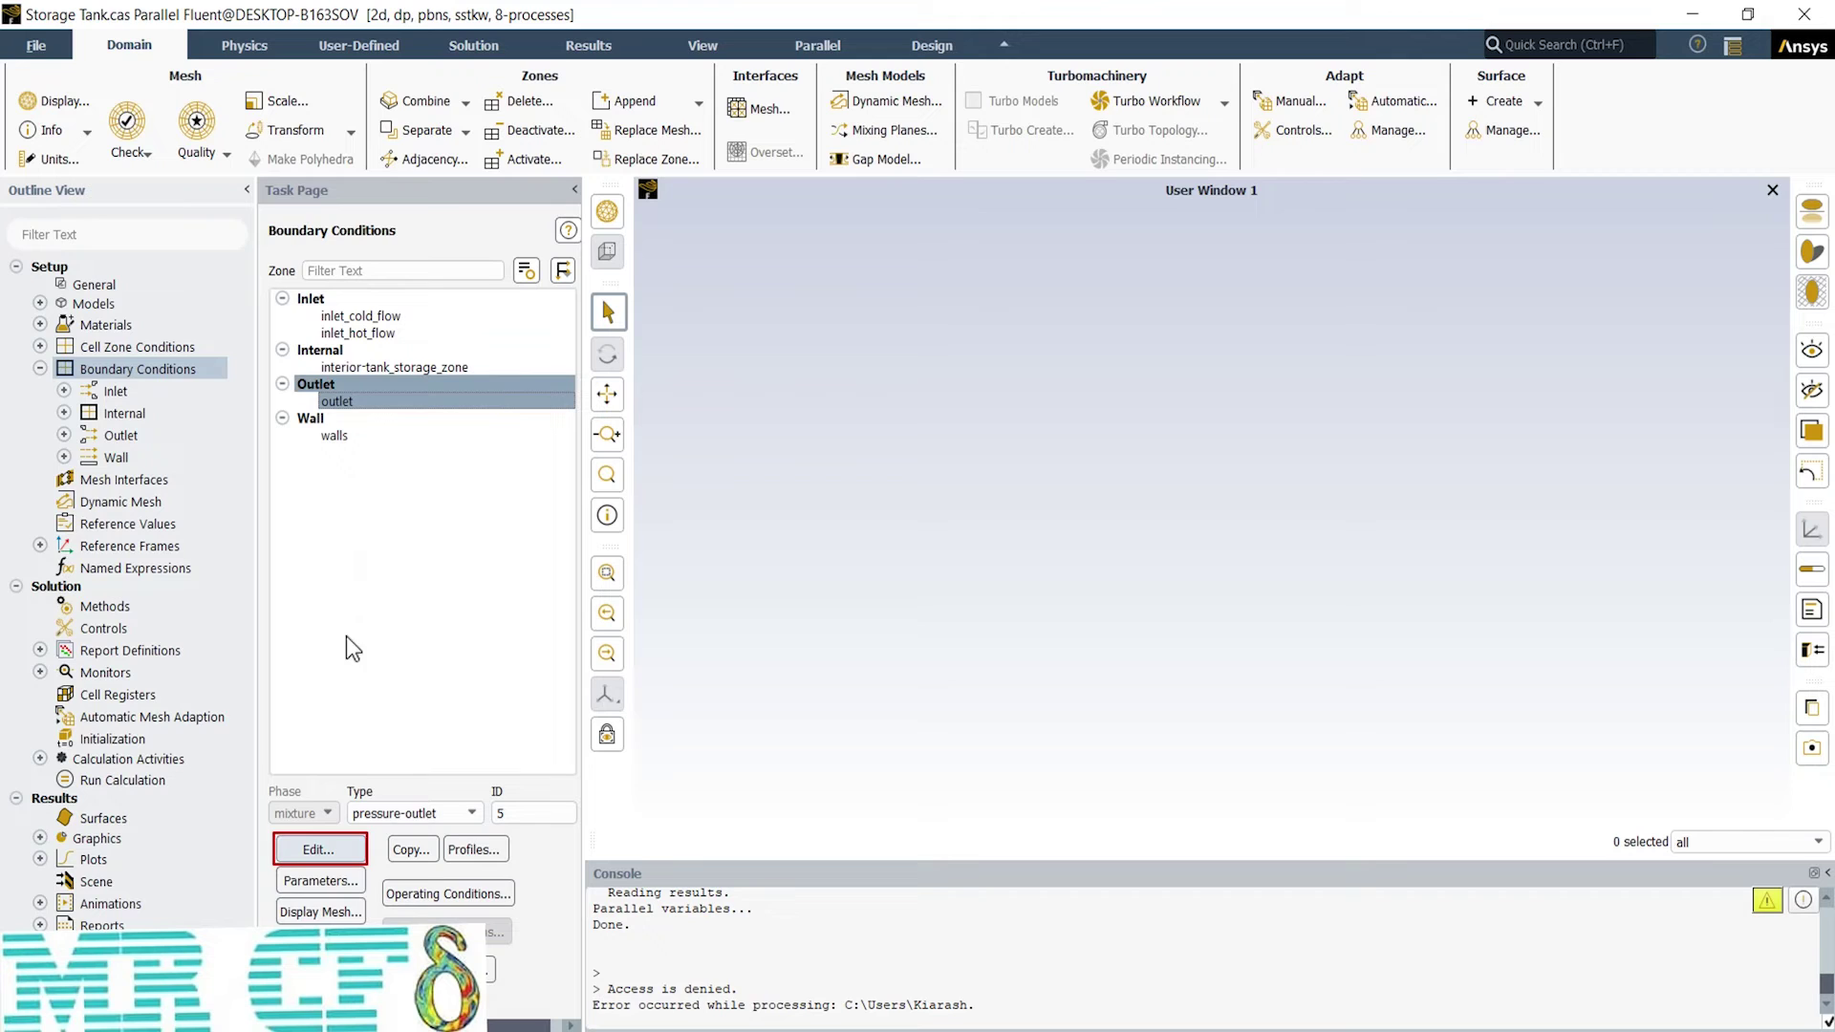
pyautogui.click(337, 850)
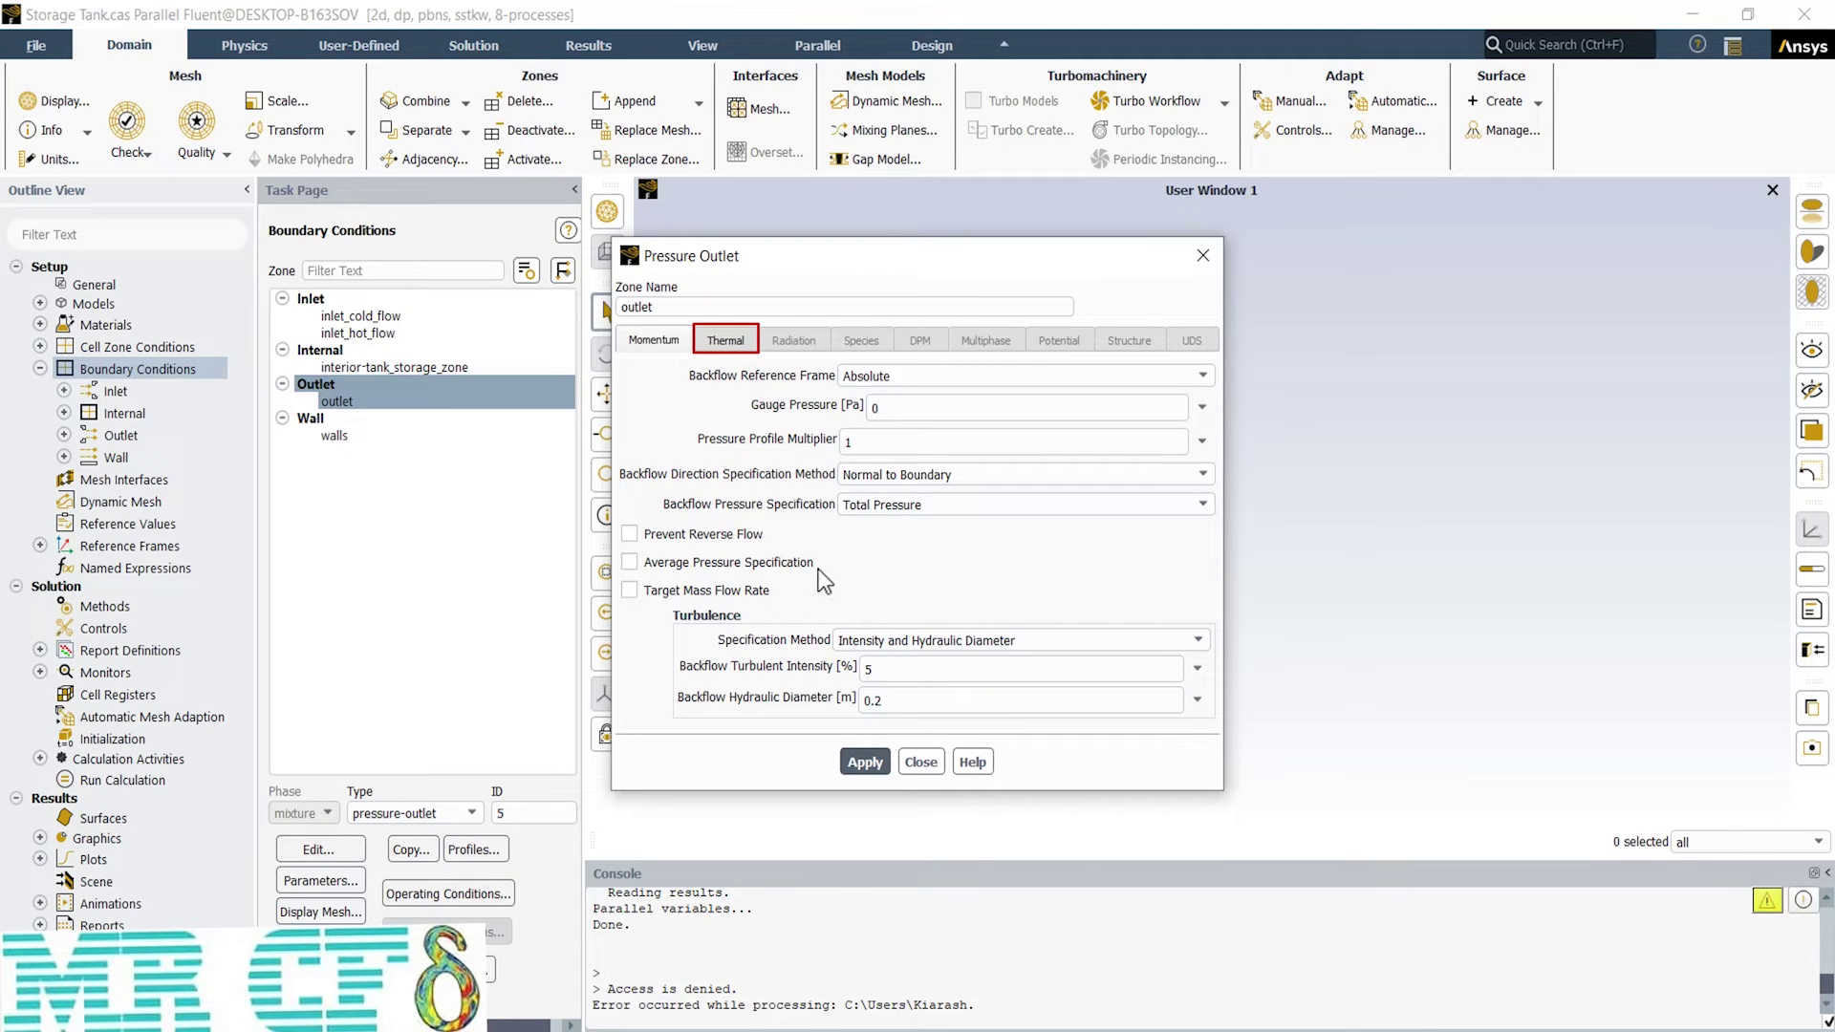
pyautogui.click(744, 346)
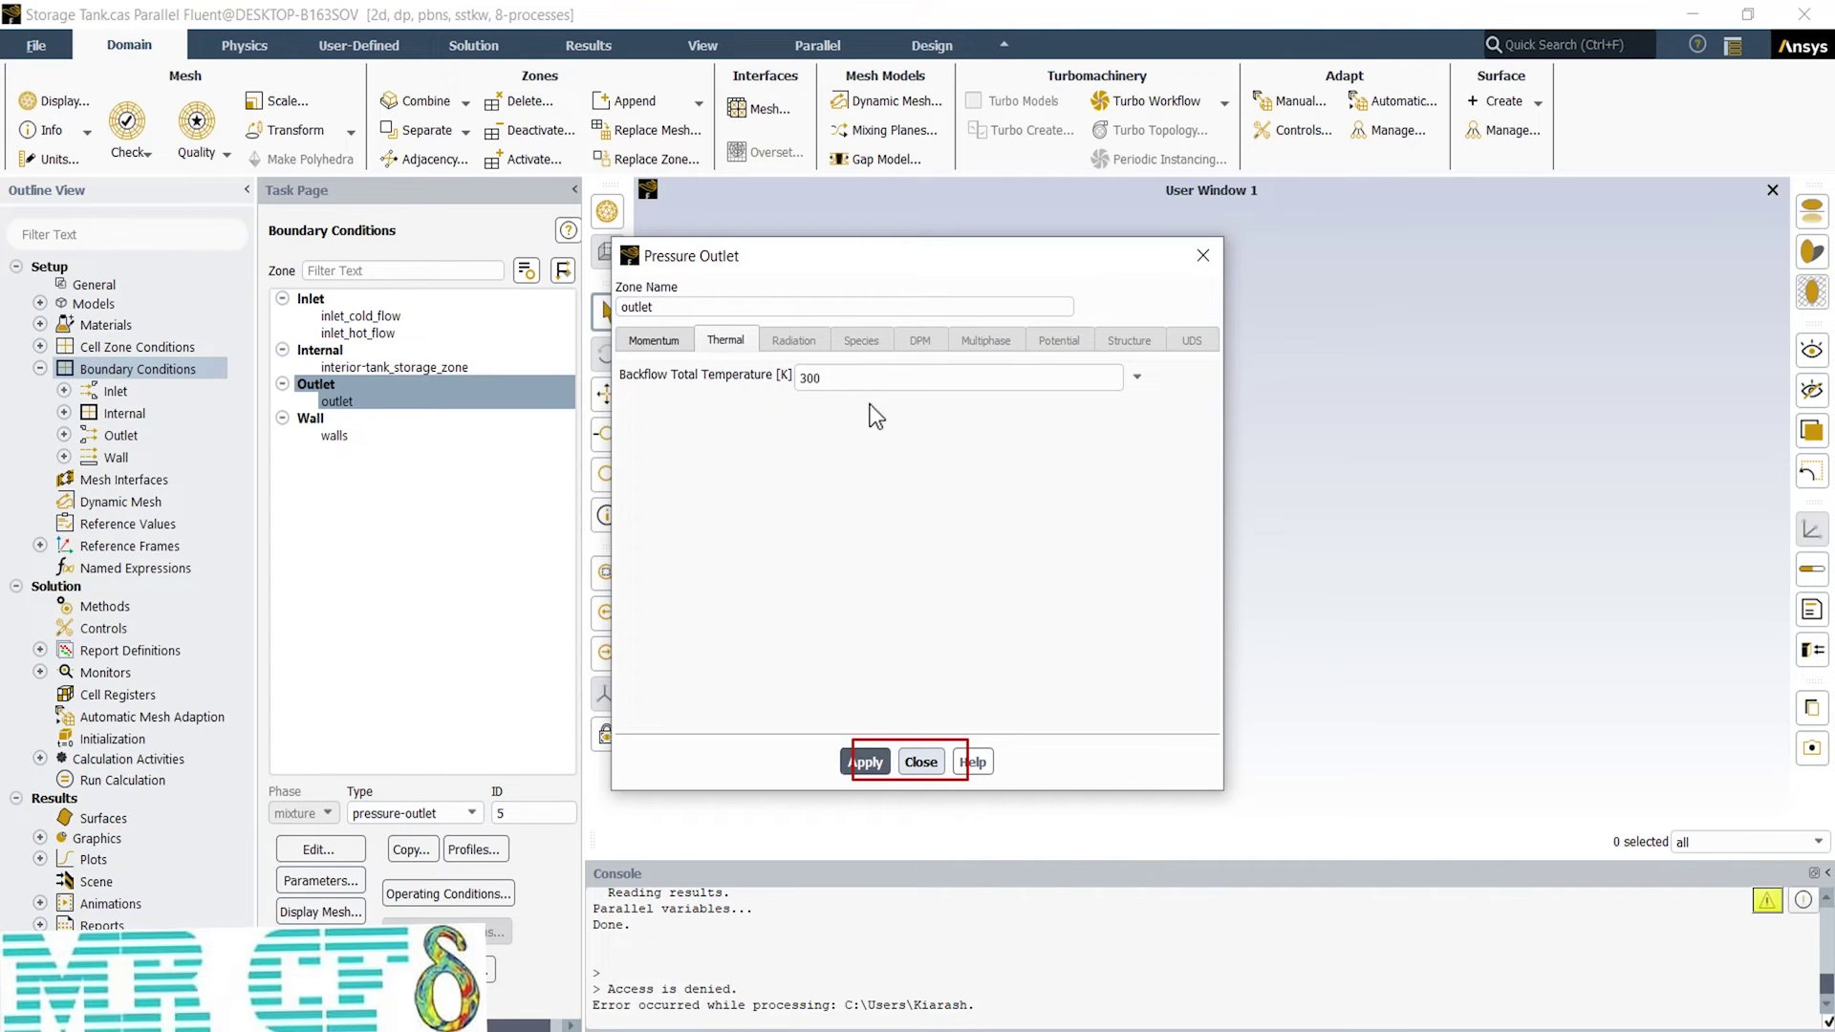
pyautogui.click(913, 762)
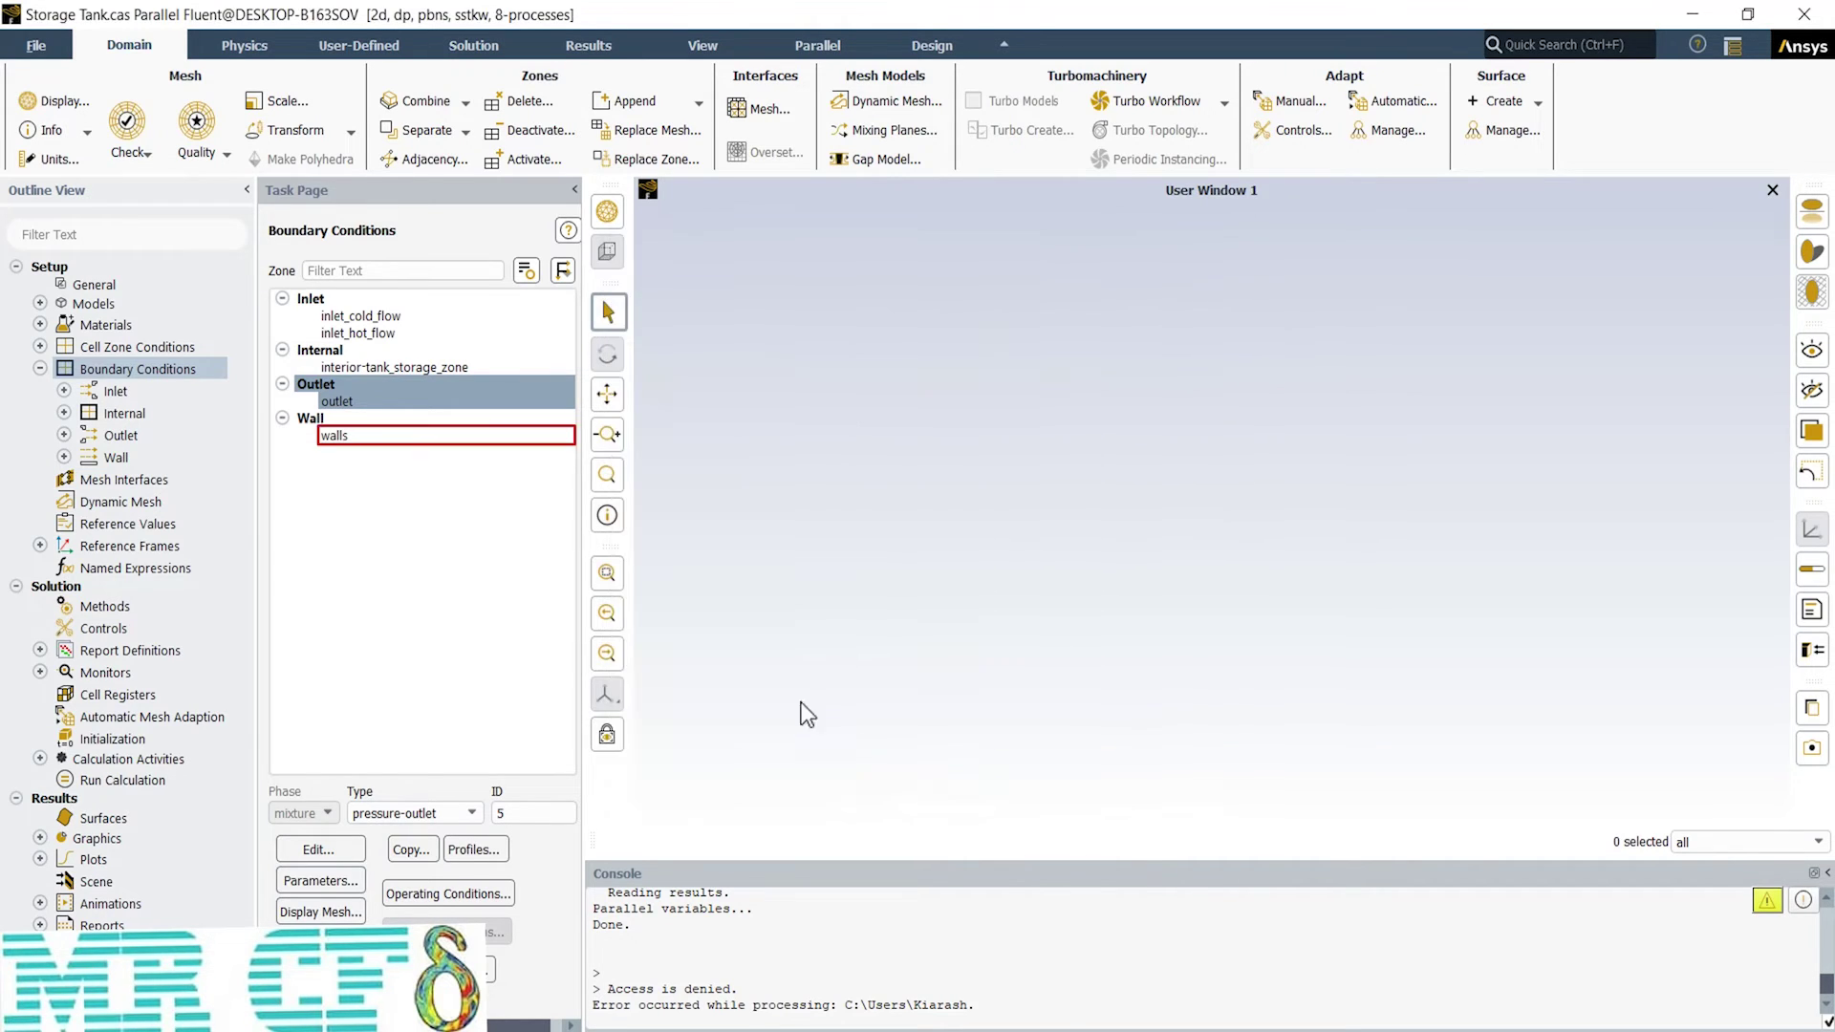
# Step: Give the walls boundary convection at 5 W/(m² K), 297.15 K free stream, aluminum material
pyautogui.click(403, 438)
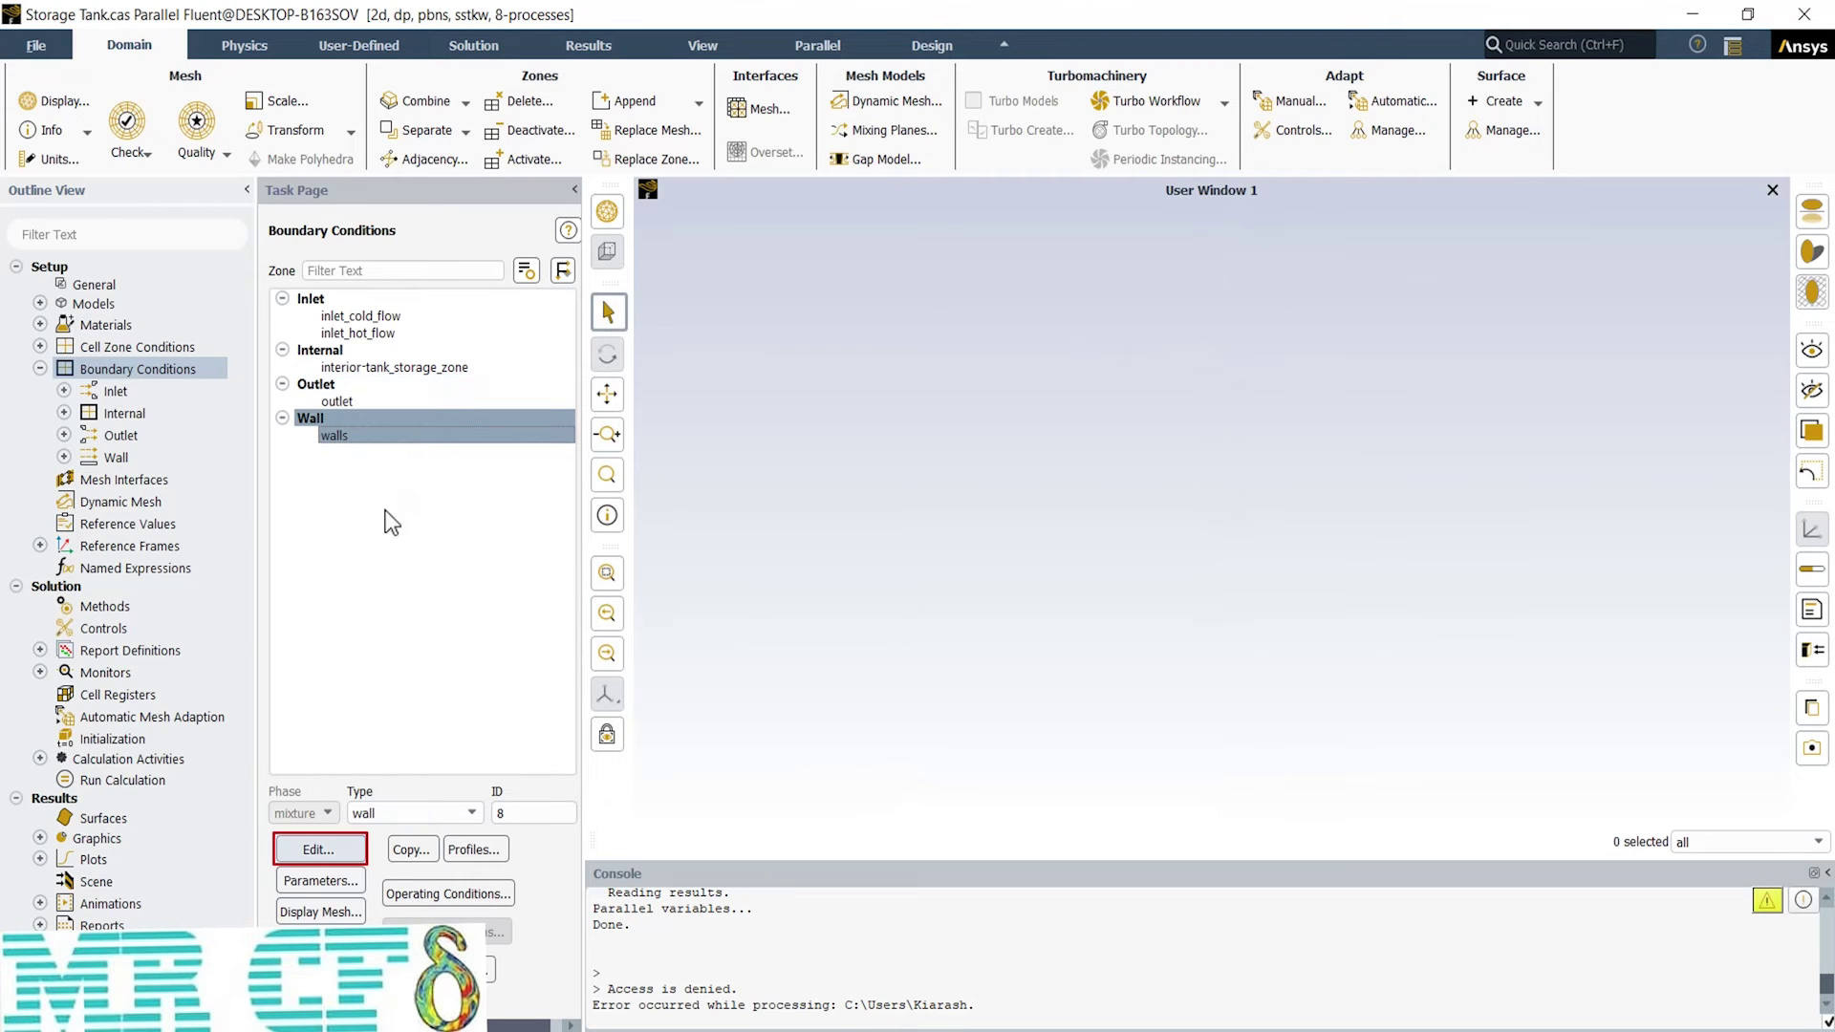
pyautogui.click(320, 851)
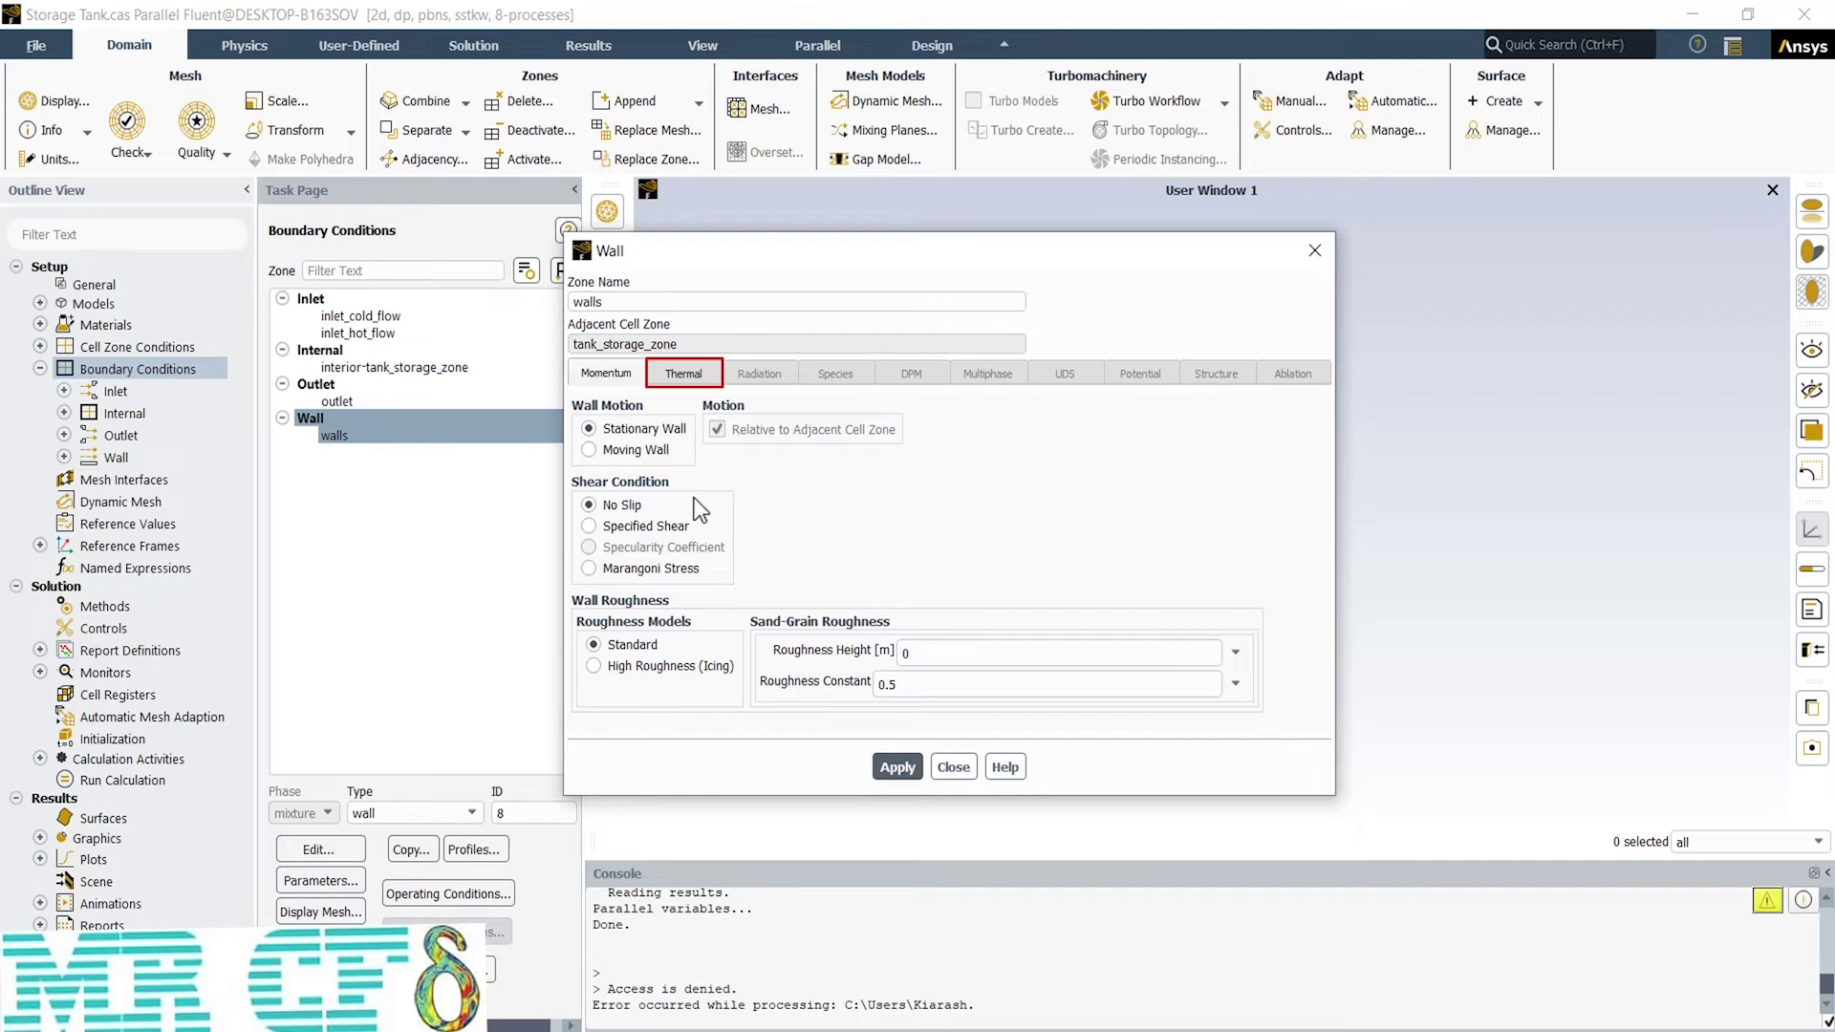
pyautogui.click(684, 383)
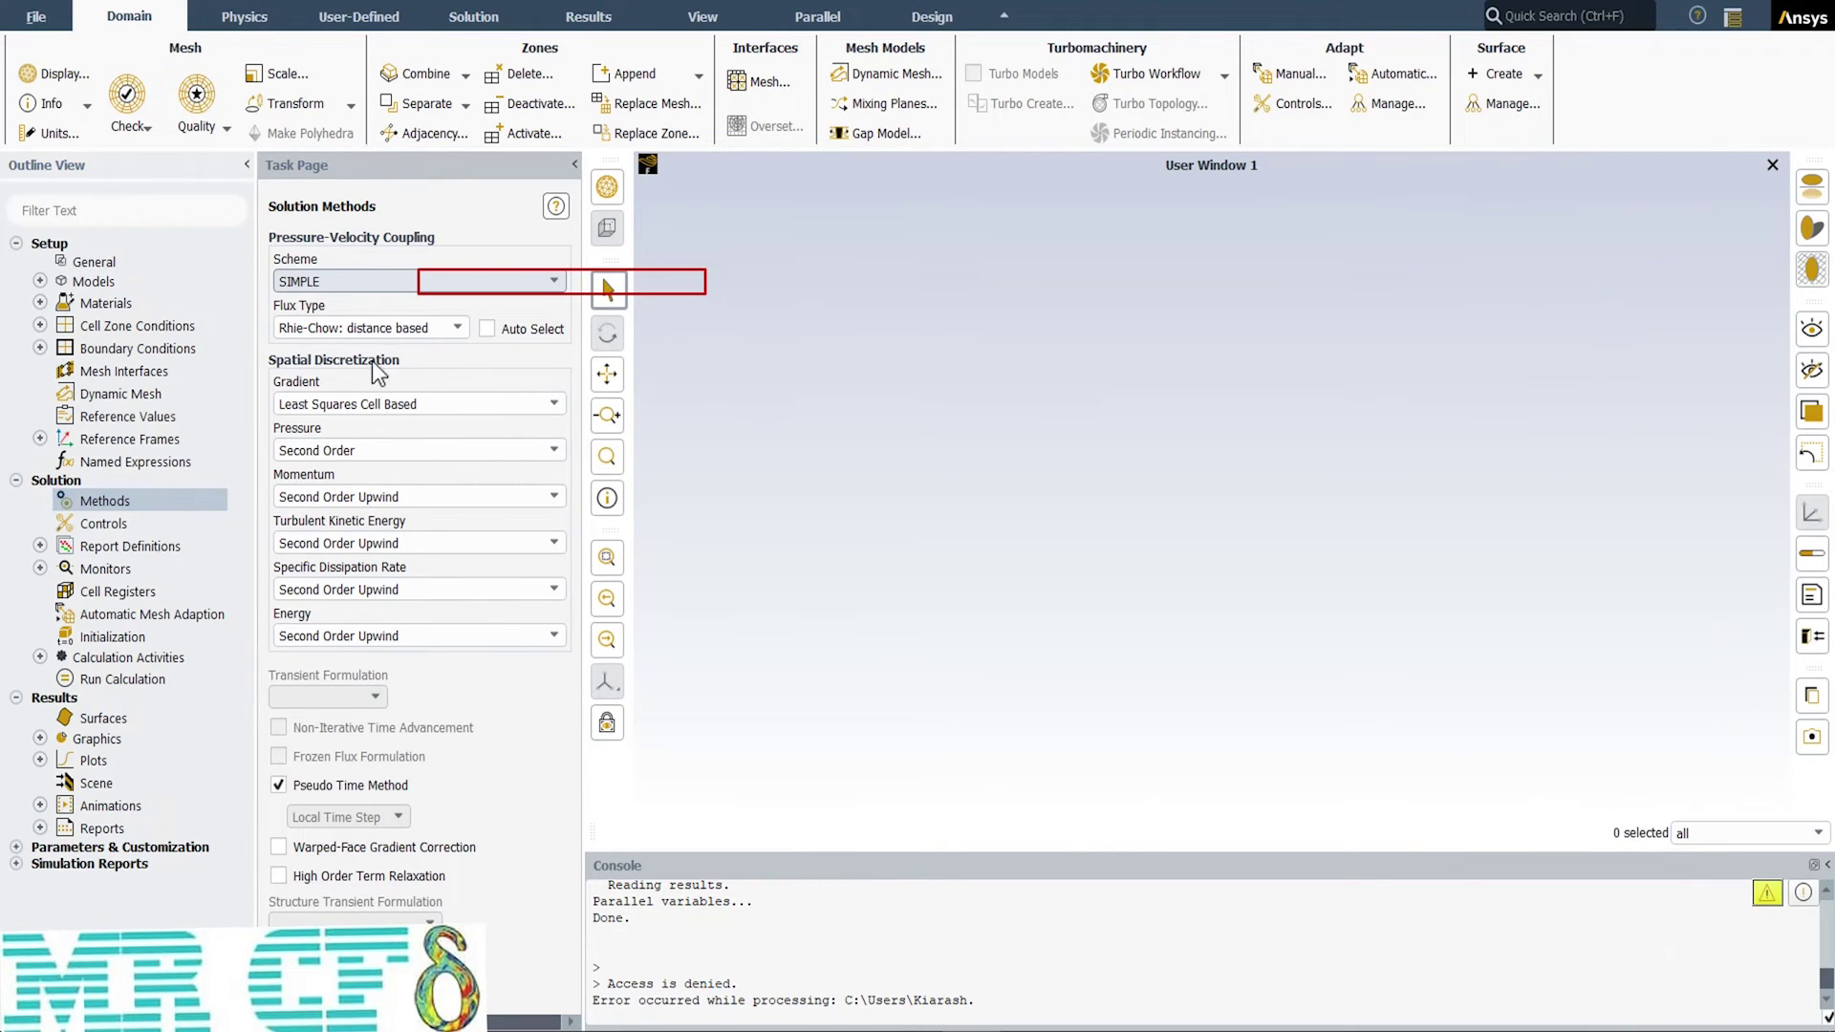
# Step: Keep SIMPLE pressure-velocity coupling with second-order spatial discretization for all equations
pyautogui.click(562, 283)
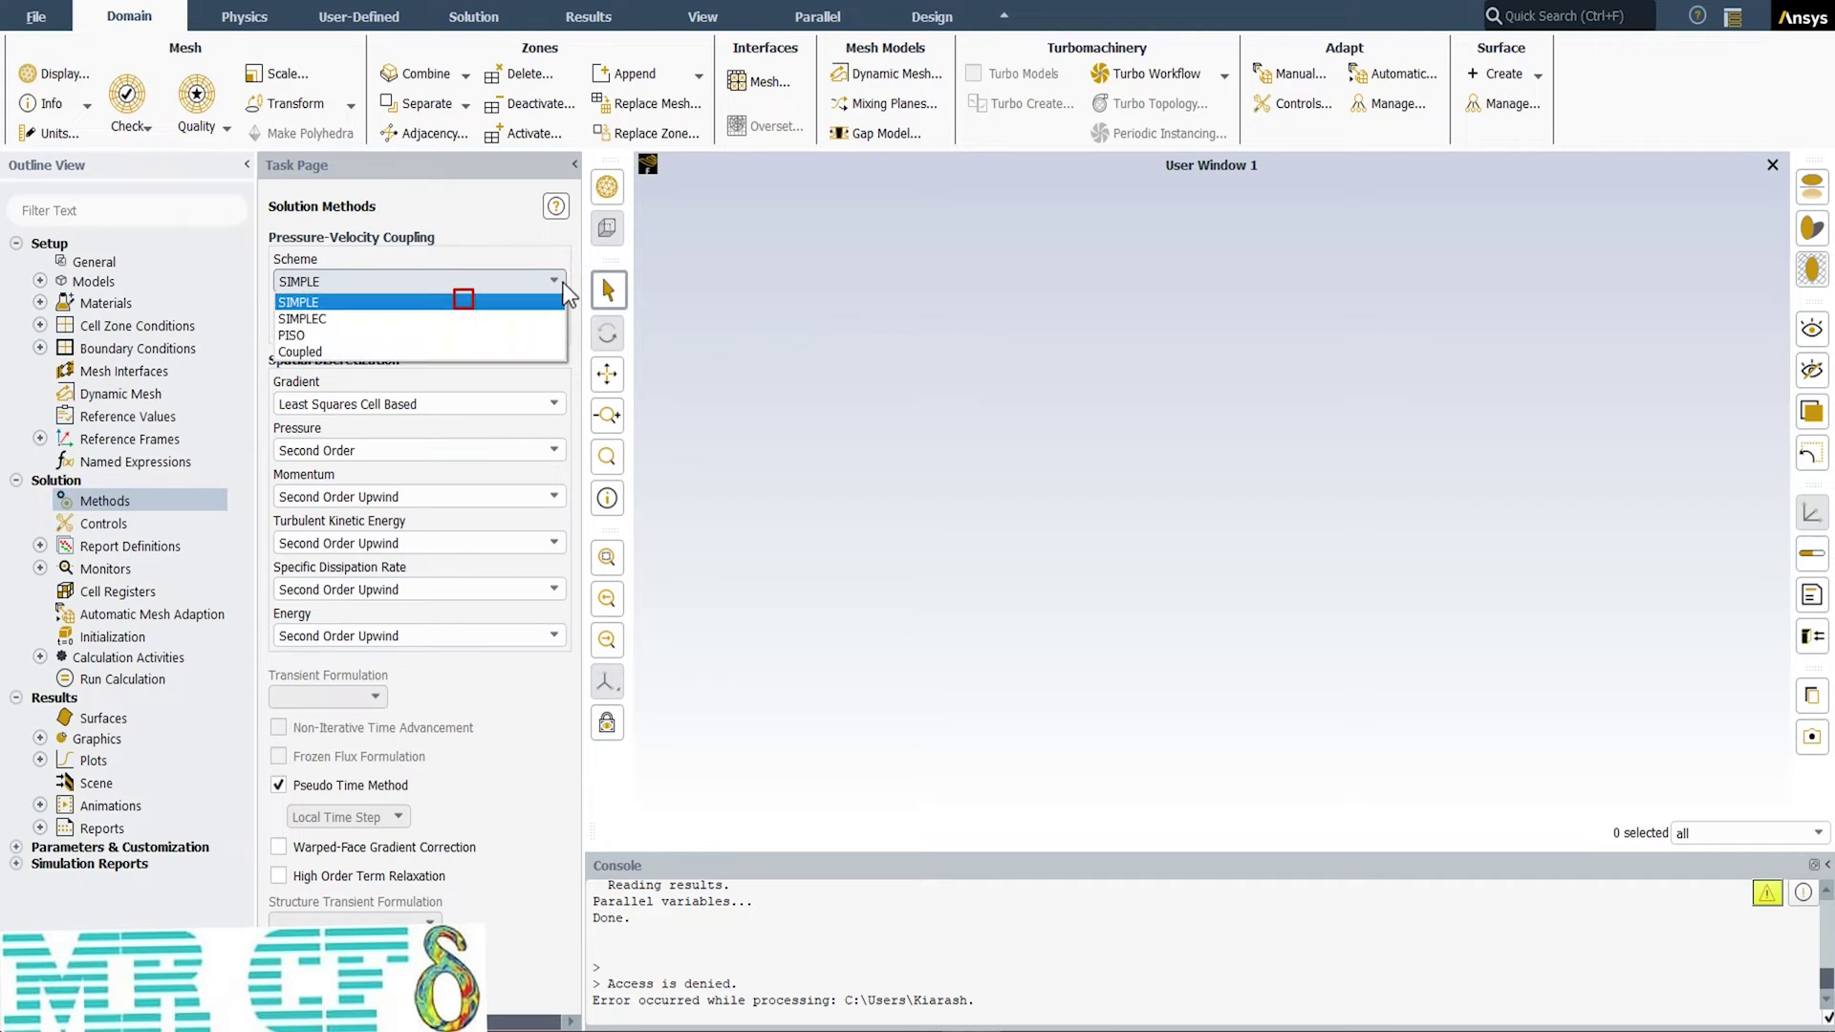
pyautogui.click(464, 302)
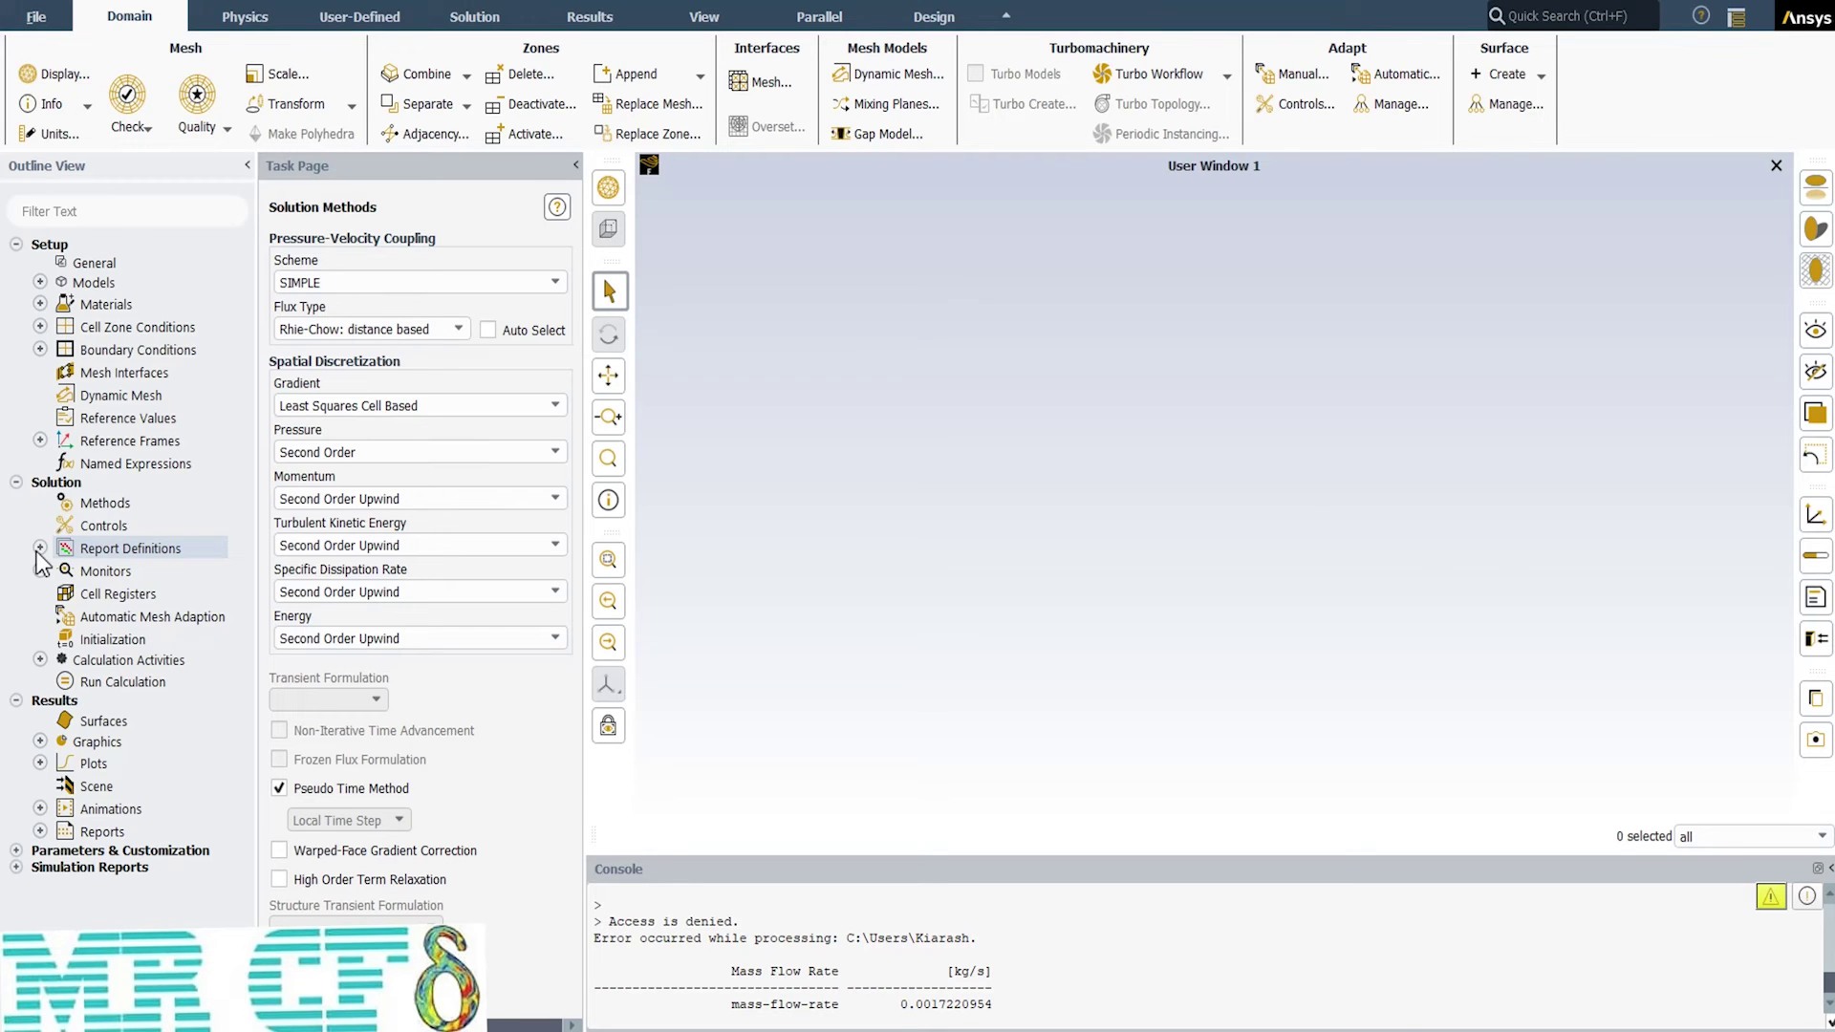
pyautogui.click(39, 548)
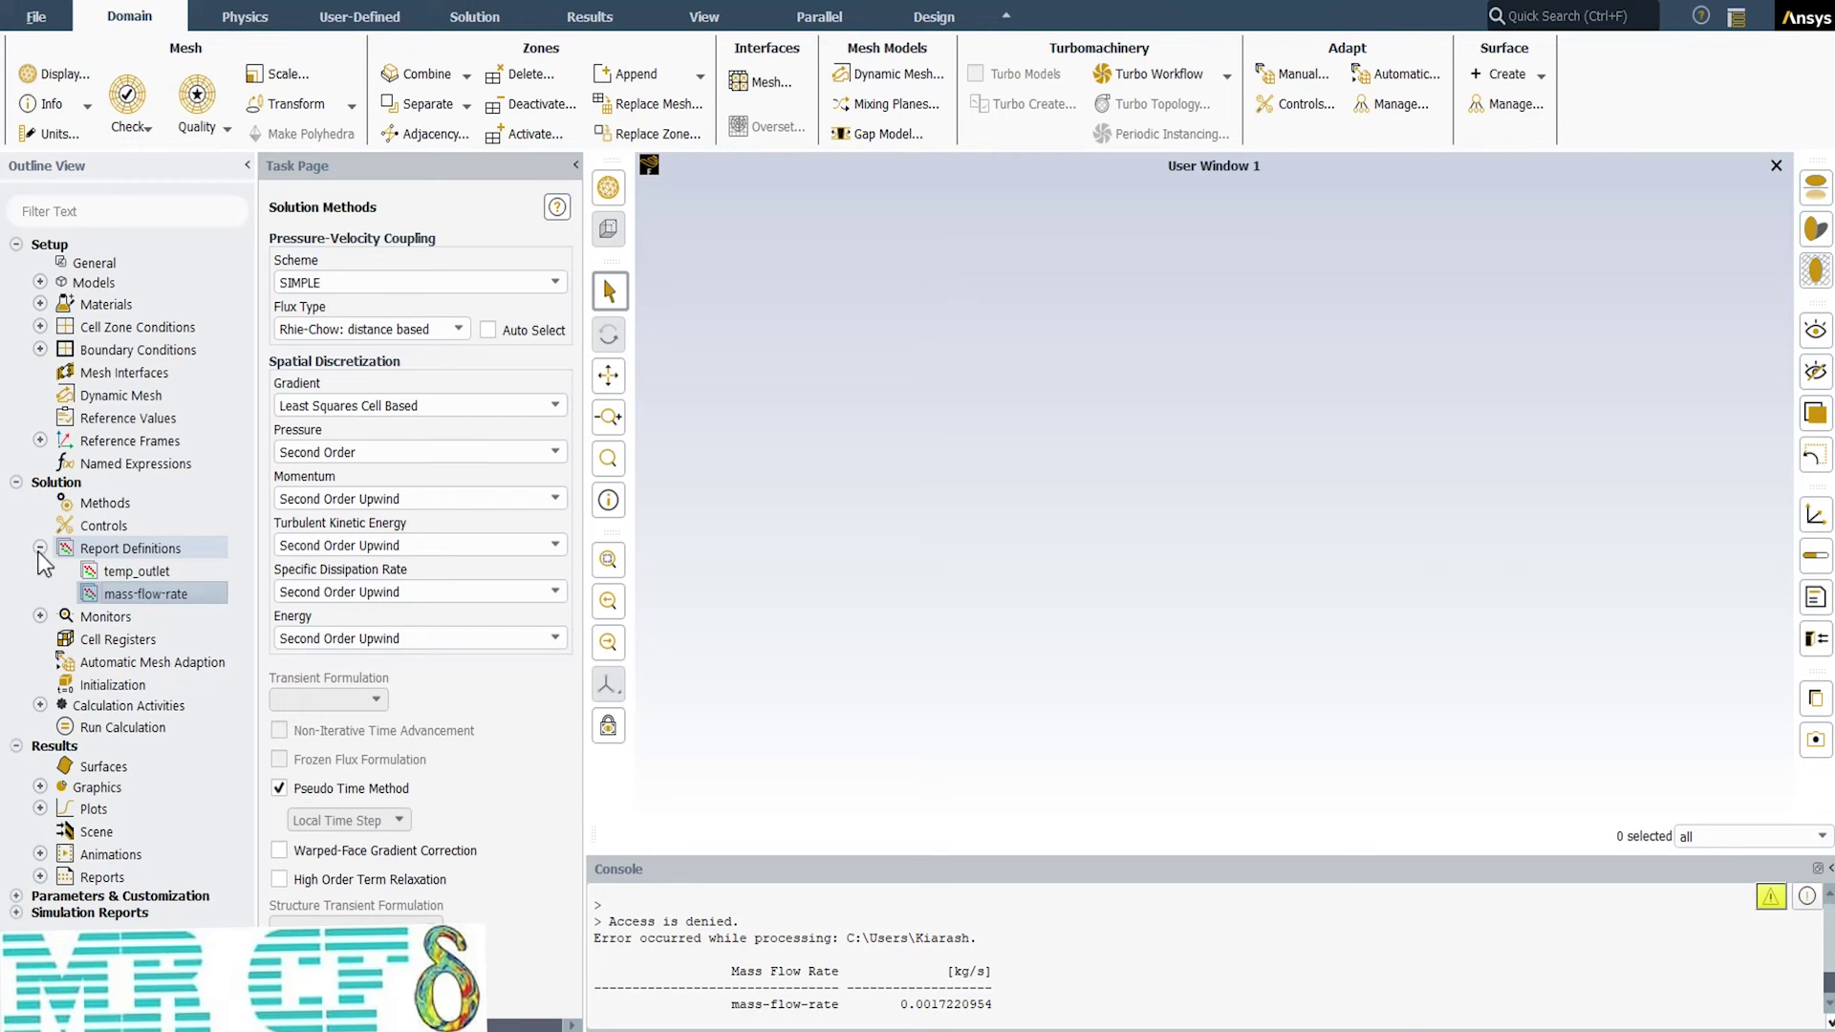
# Step: Create an area-weighted average Static Temperature surface report on the outlet surface
pyautogui.rightClick(119, 547)
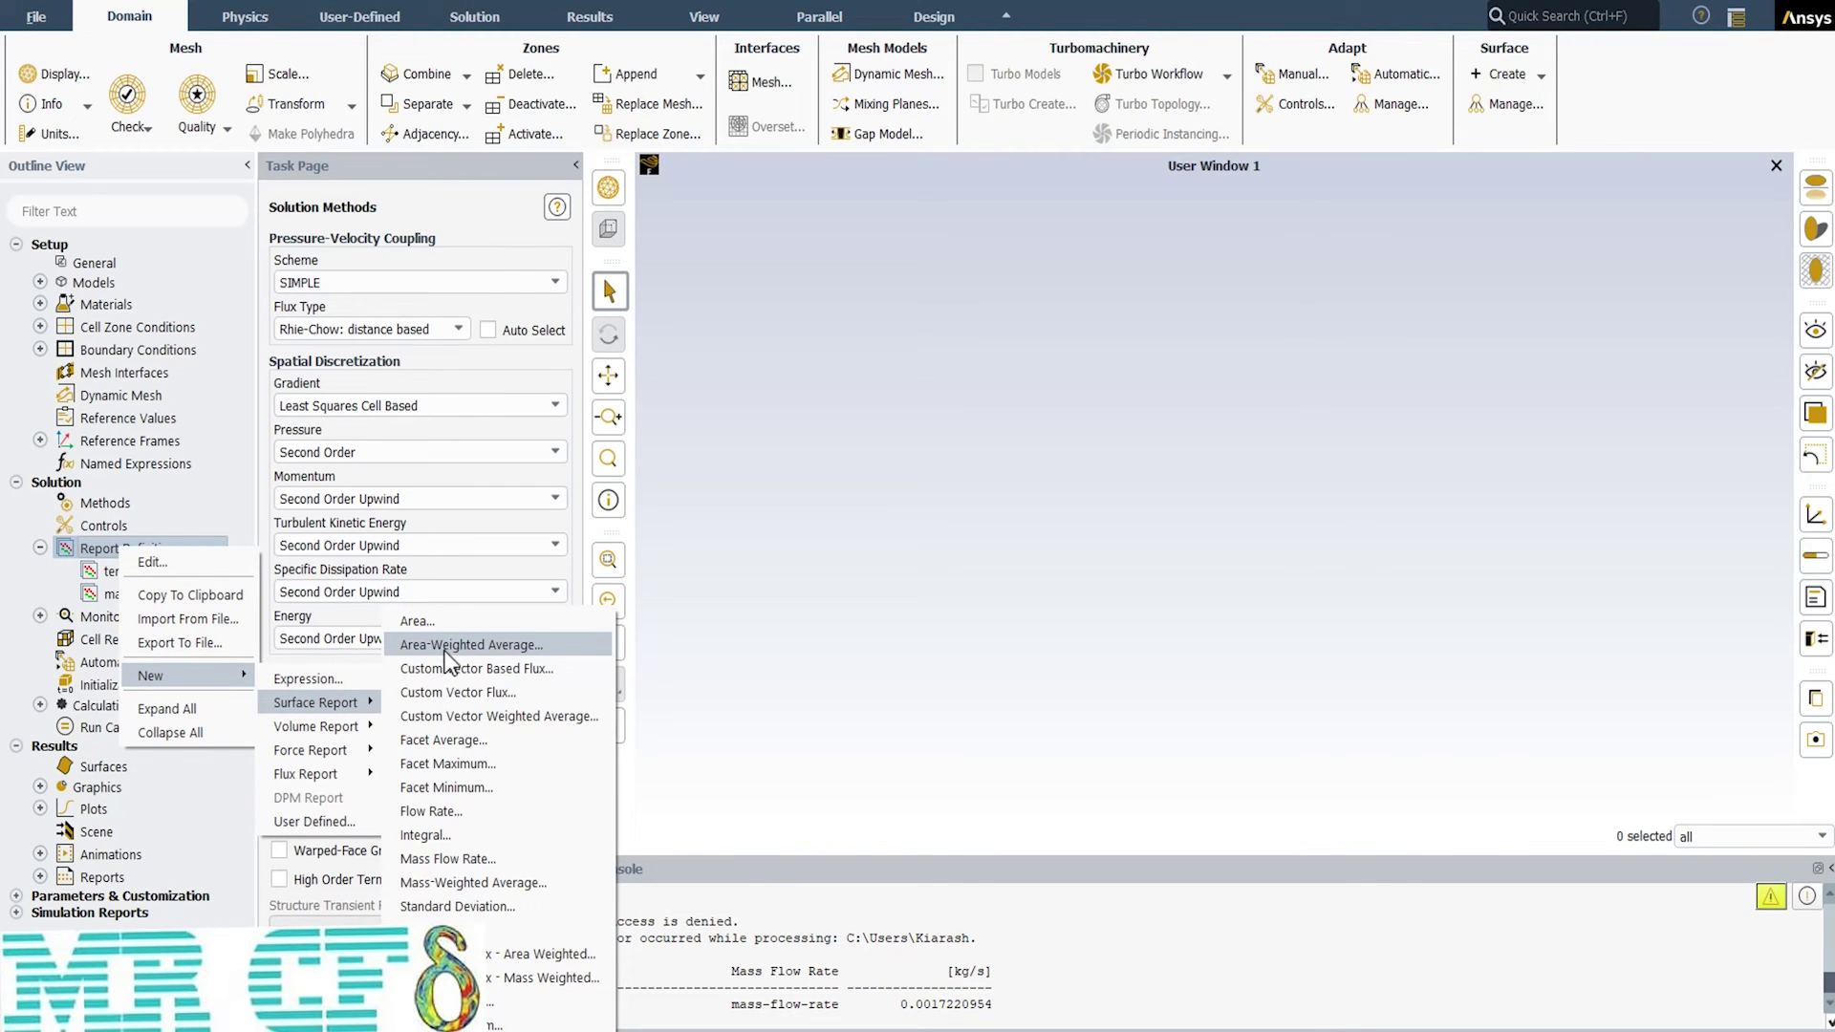
pyautogui.click(447, 646)
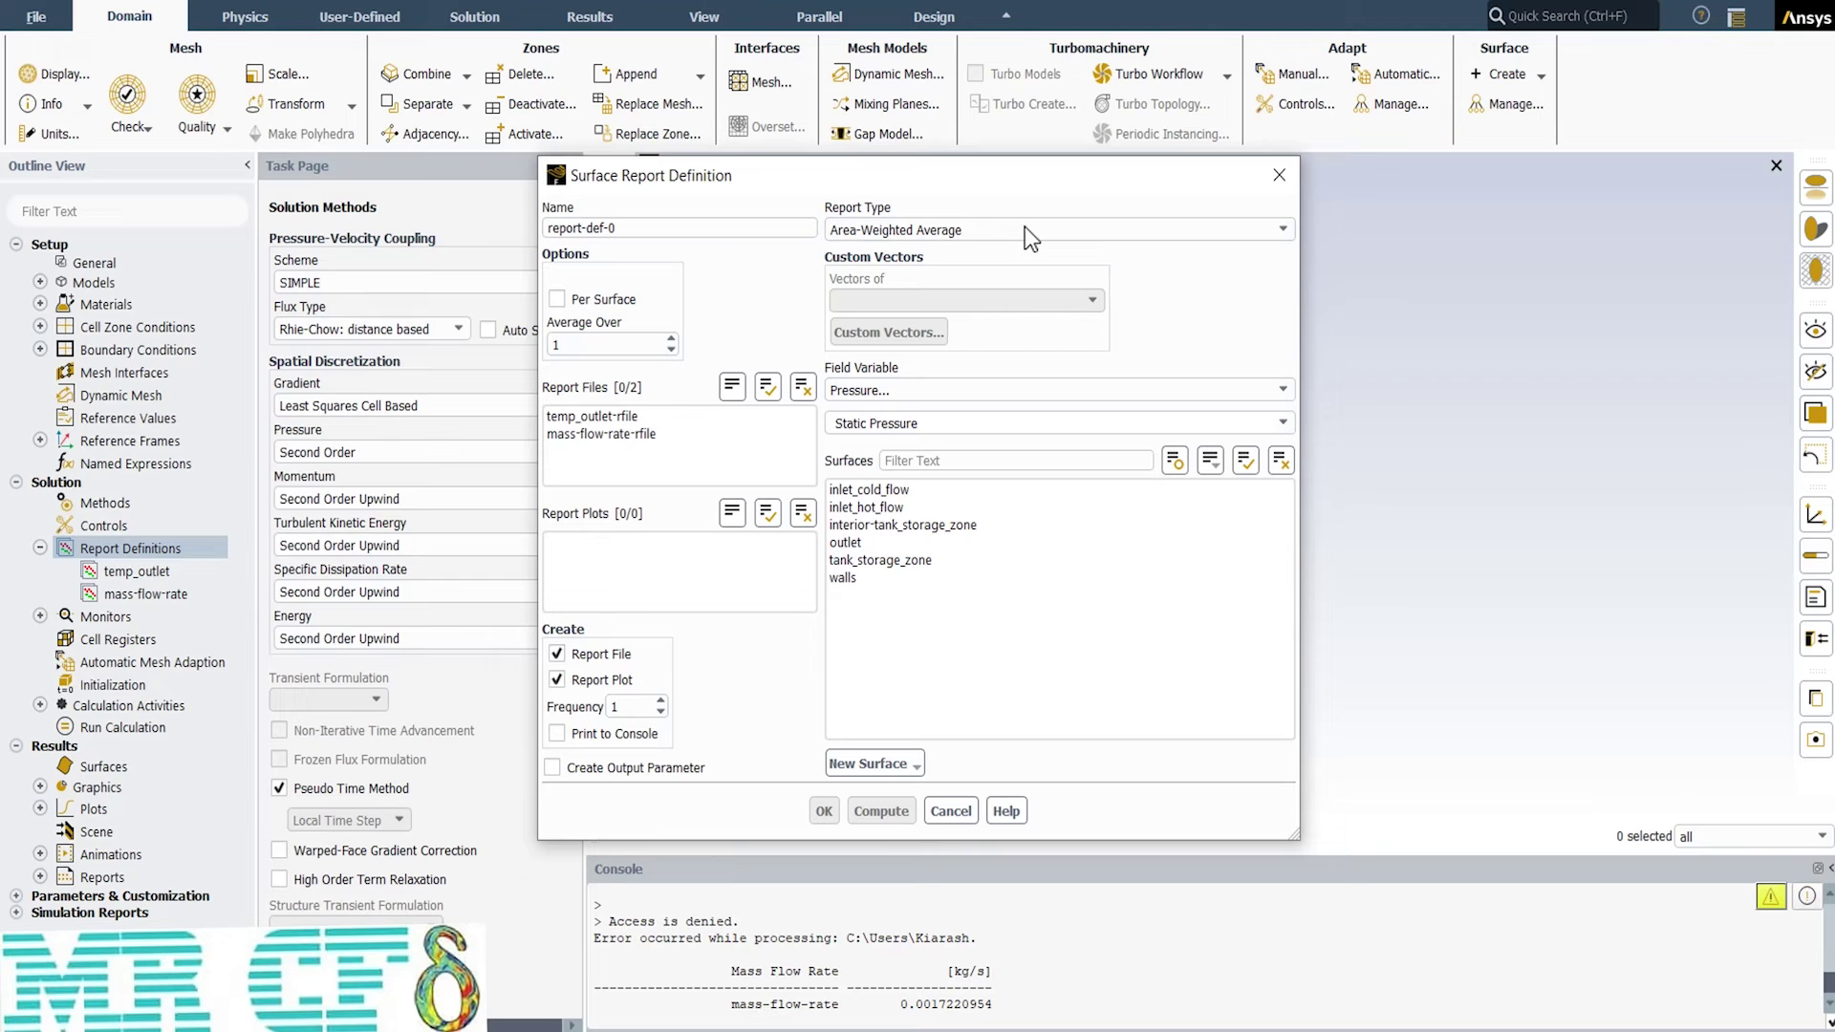
pyautogui.click(908, 394)
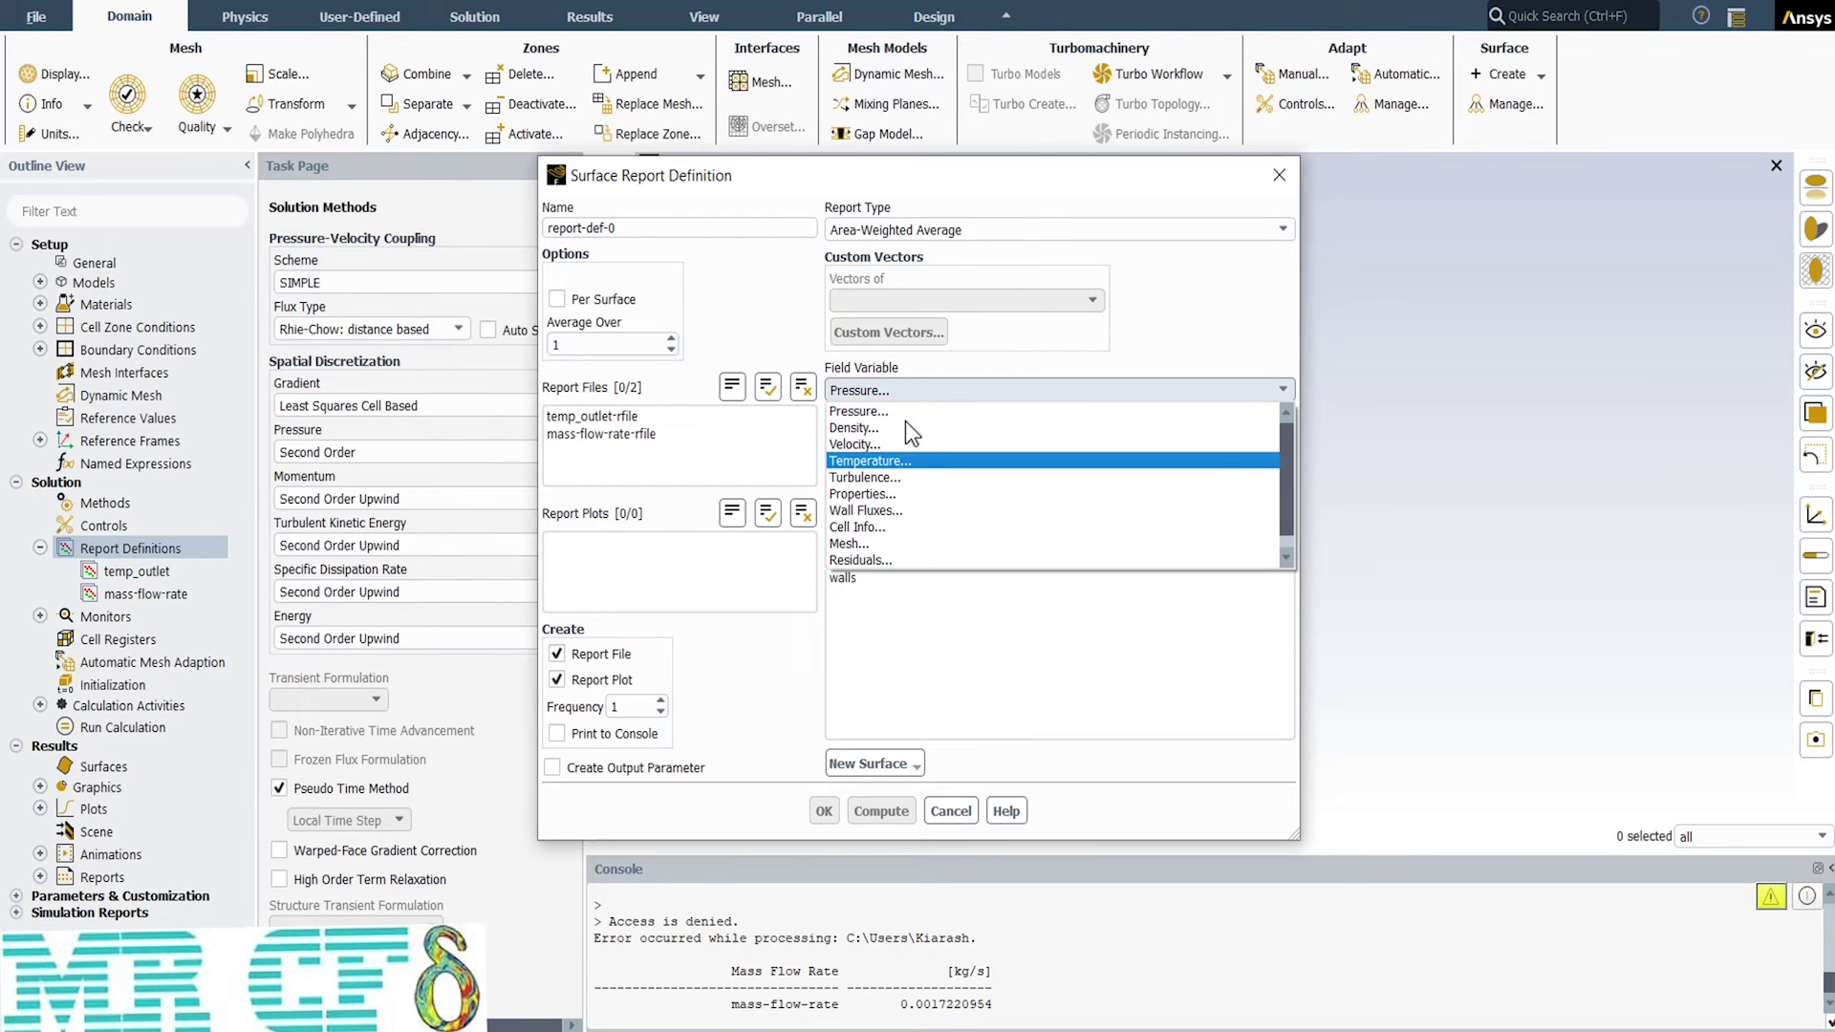
pyautogui.click(906, 460)
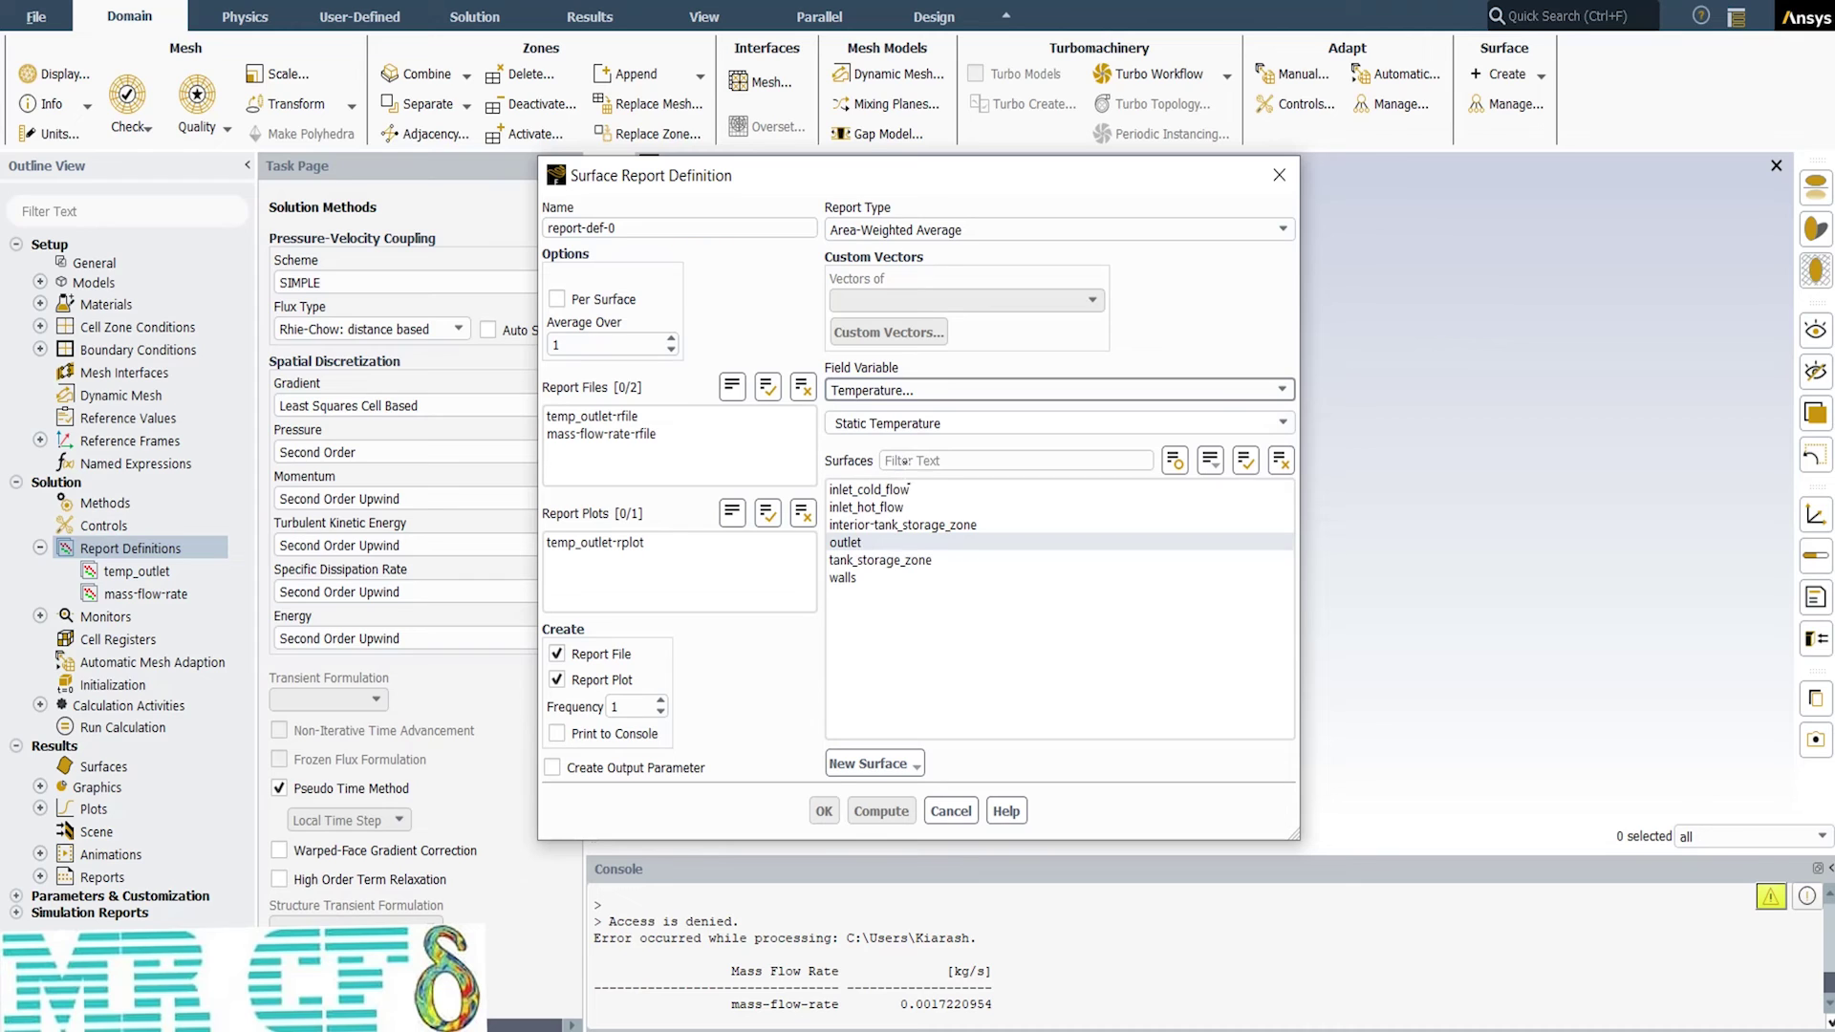
pyautogui.click(854, 544)
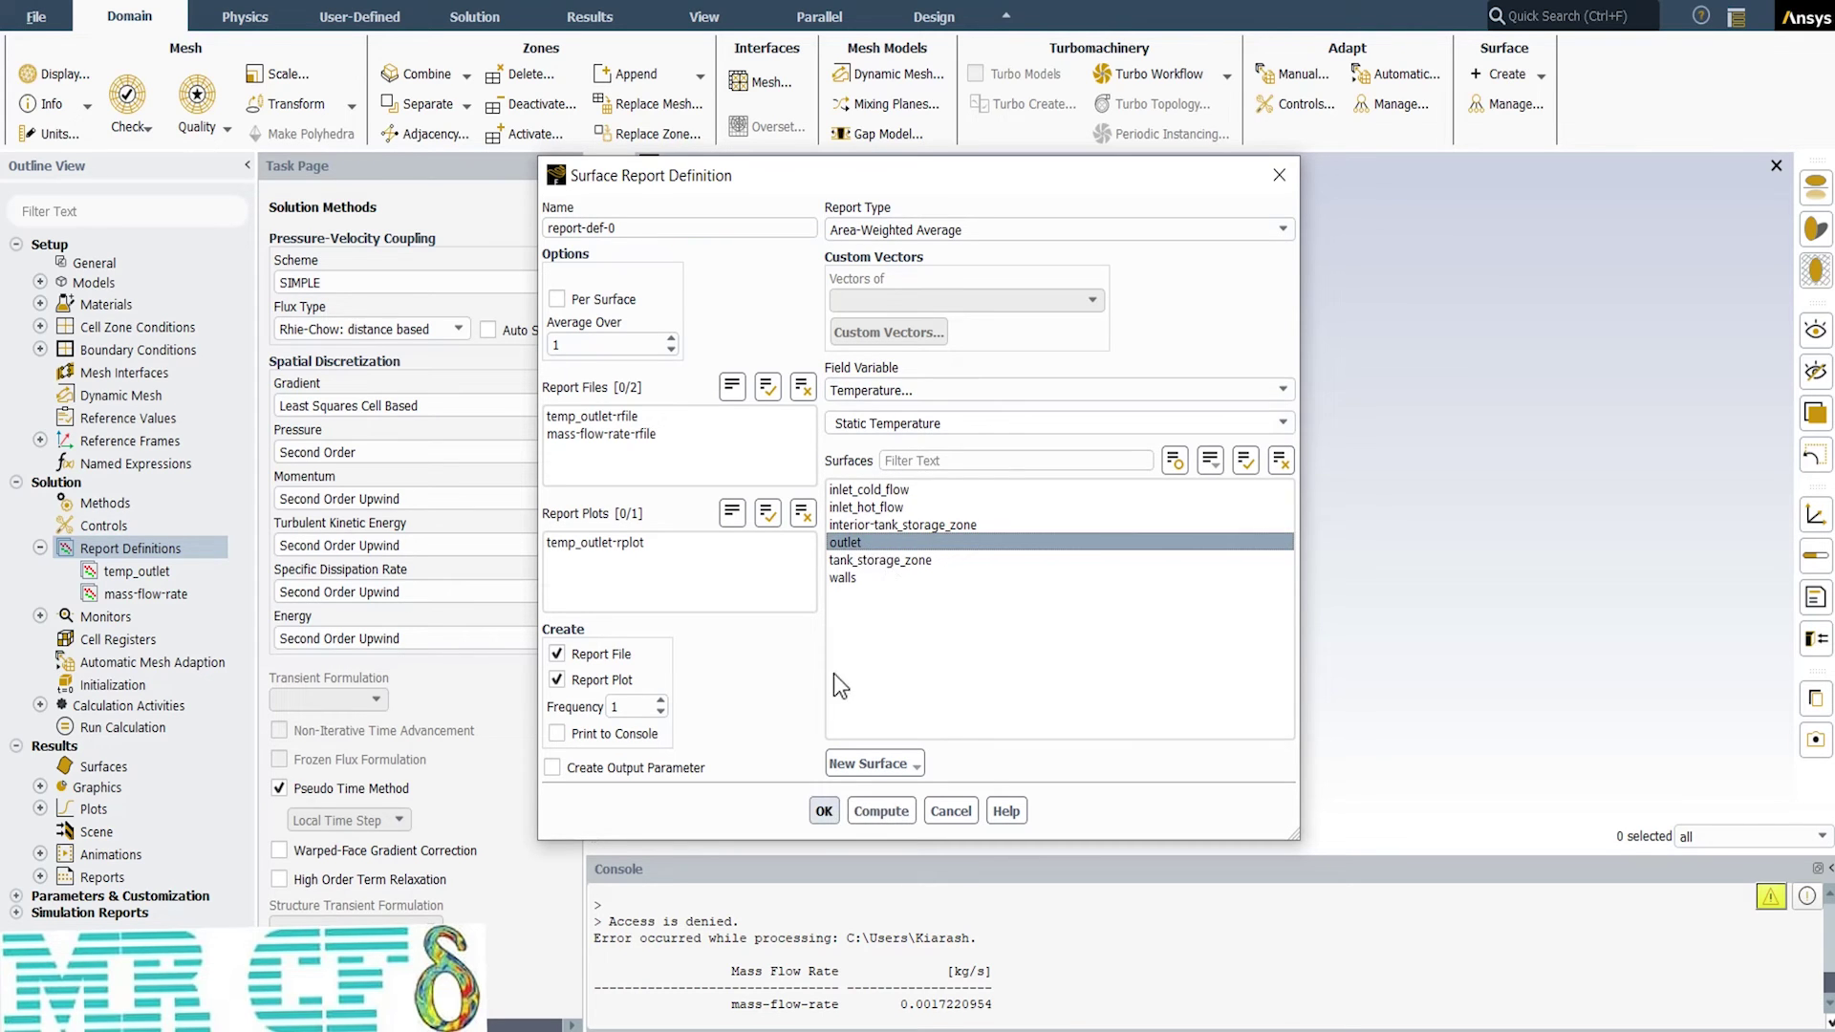
pyautogui.click(824, 810)
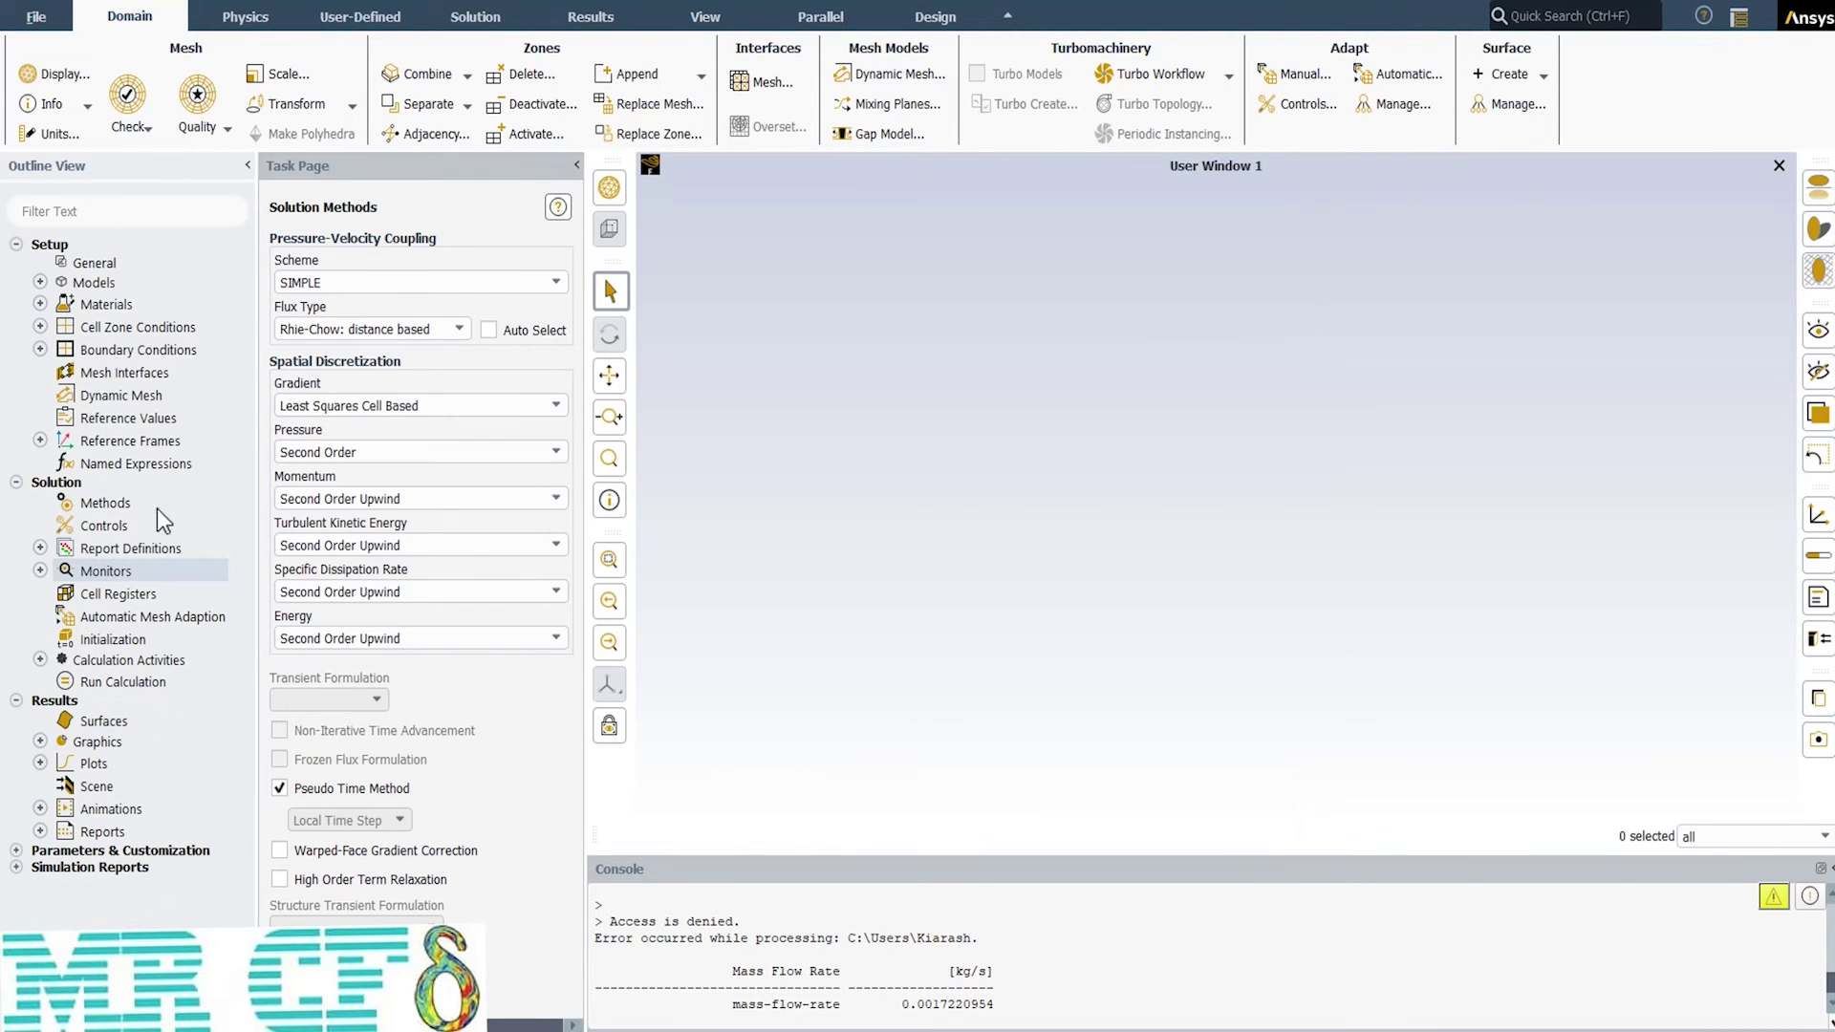
# Step: Accept residual criteria of 1e-05 continuity, 1e-06 energy and 0.001 for the rest
pyautogui.click(39, 572)
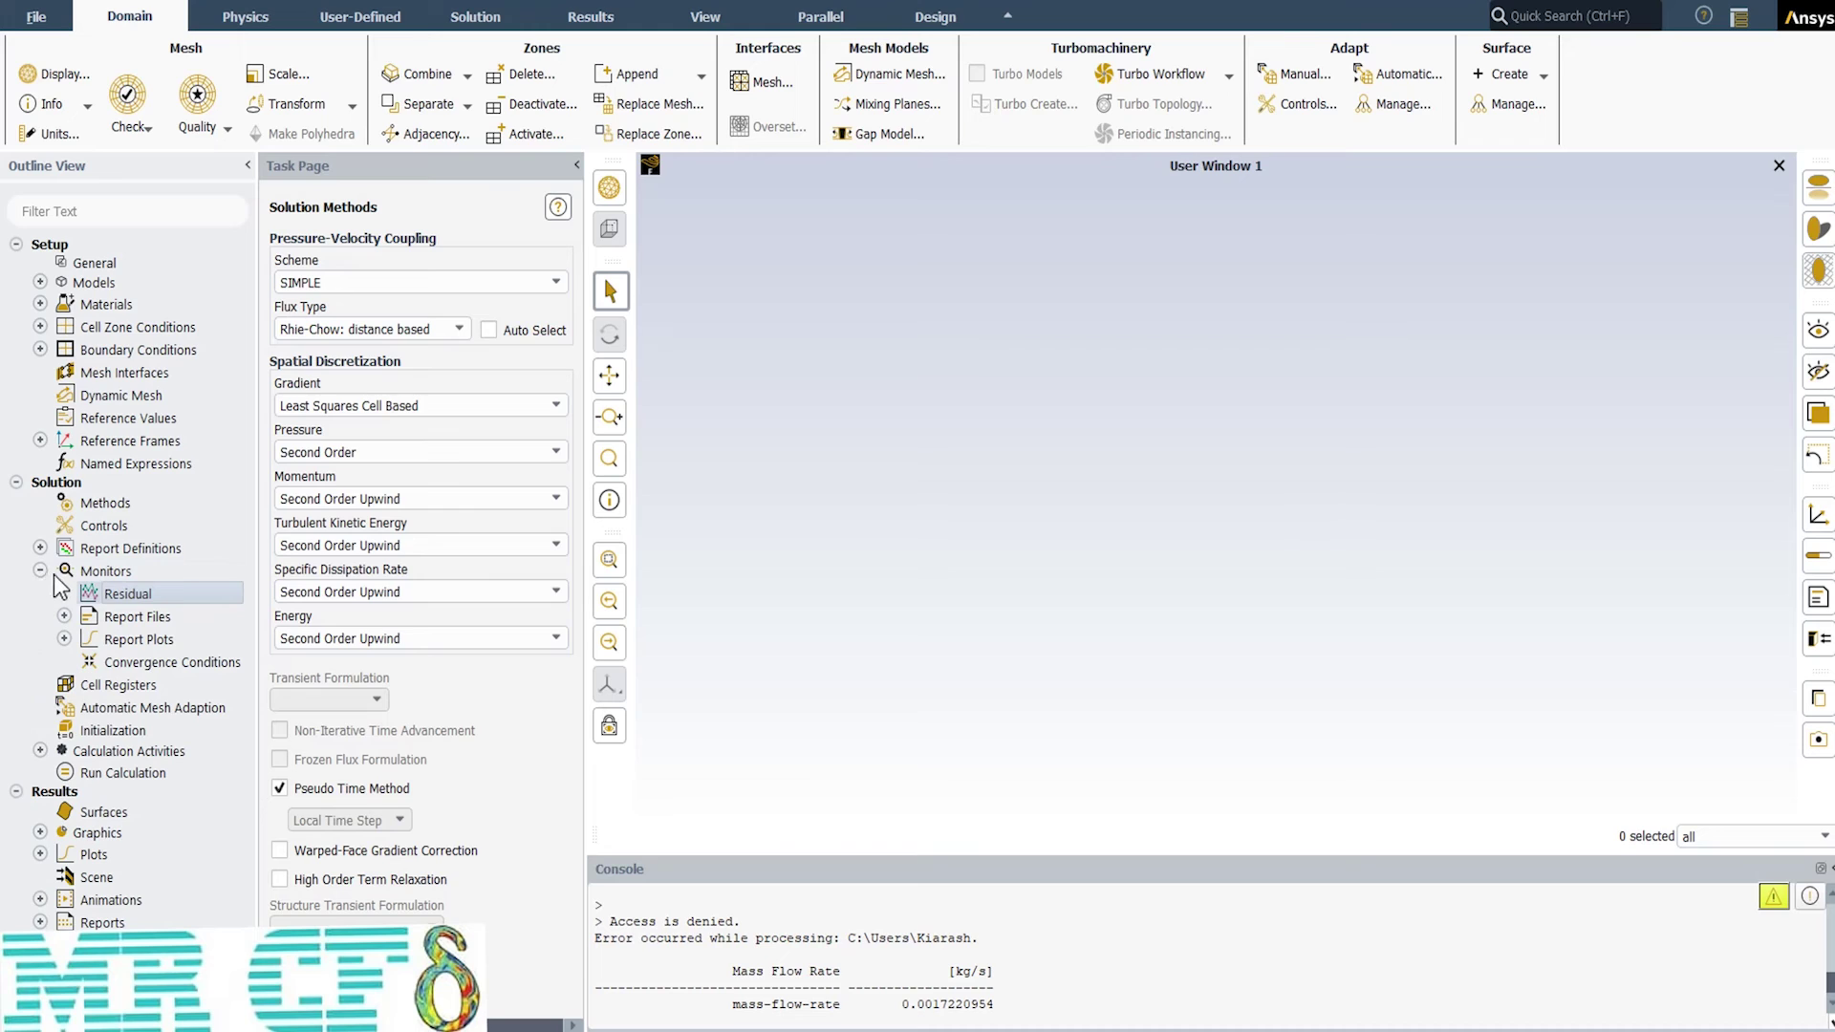
pyautogui.doubleClick(149, 597)
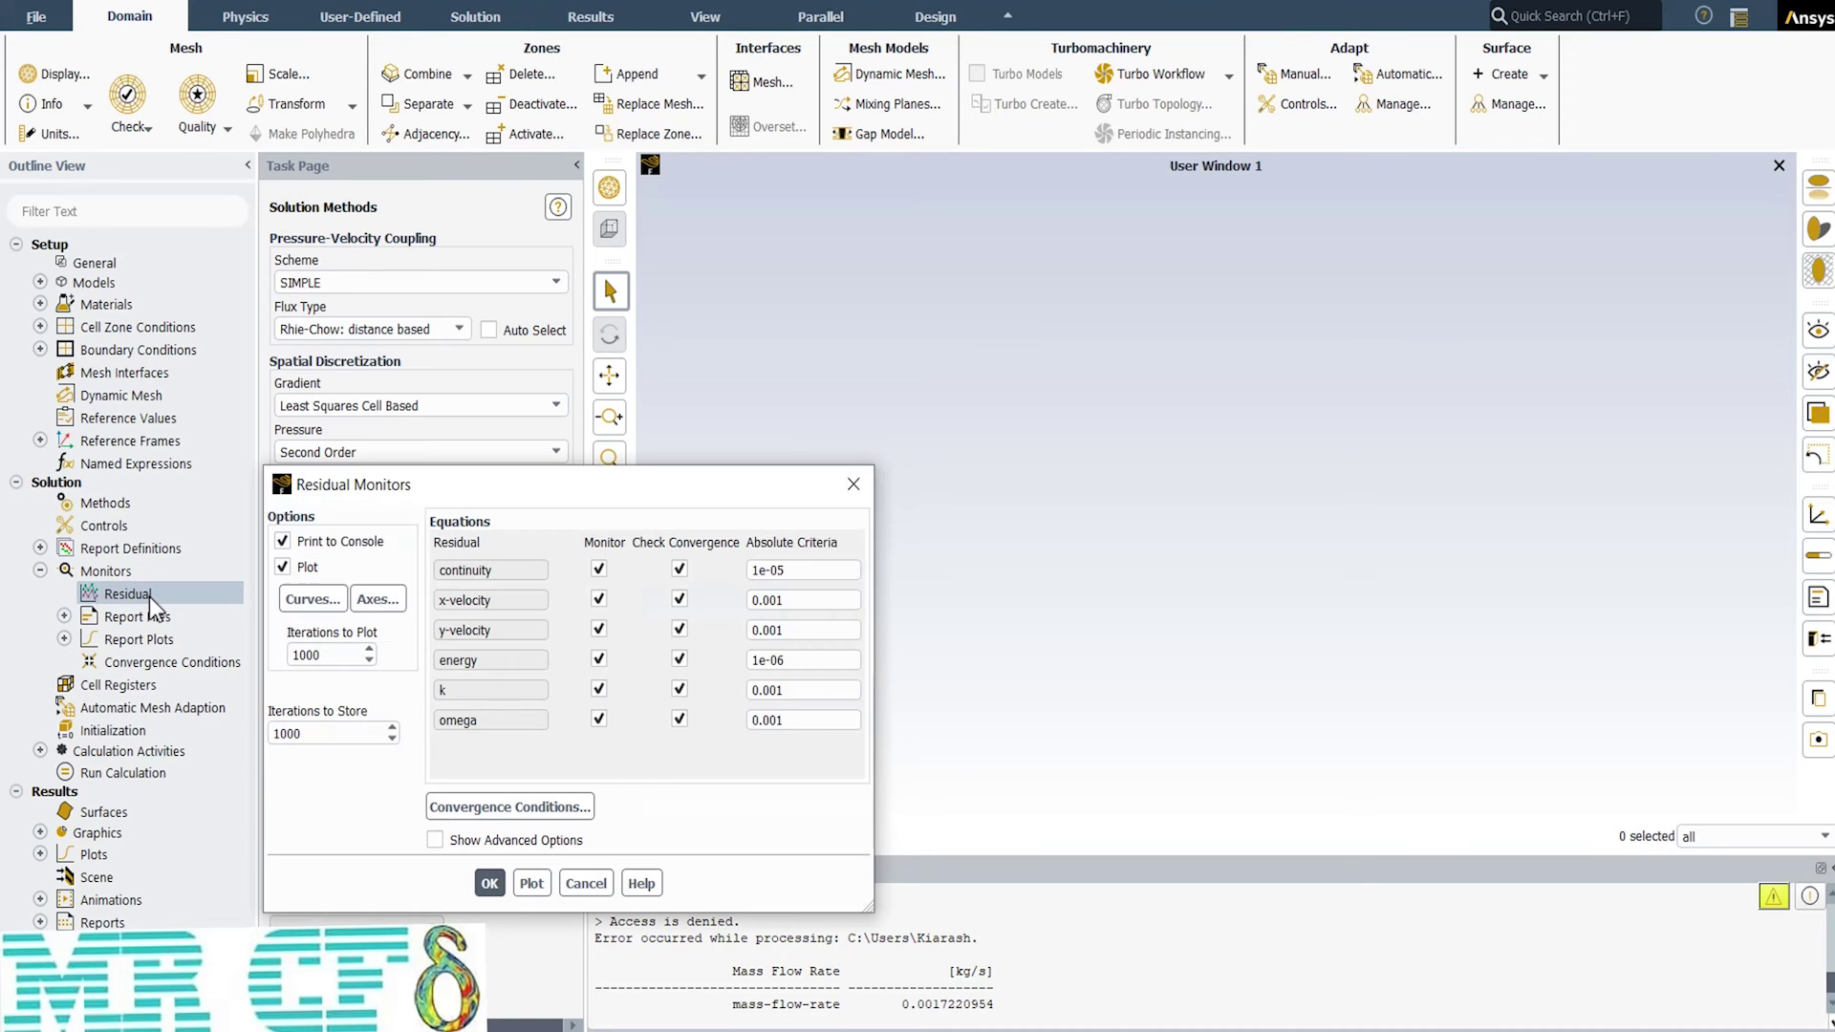
pyautogui.click(489, 883)
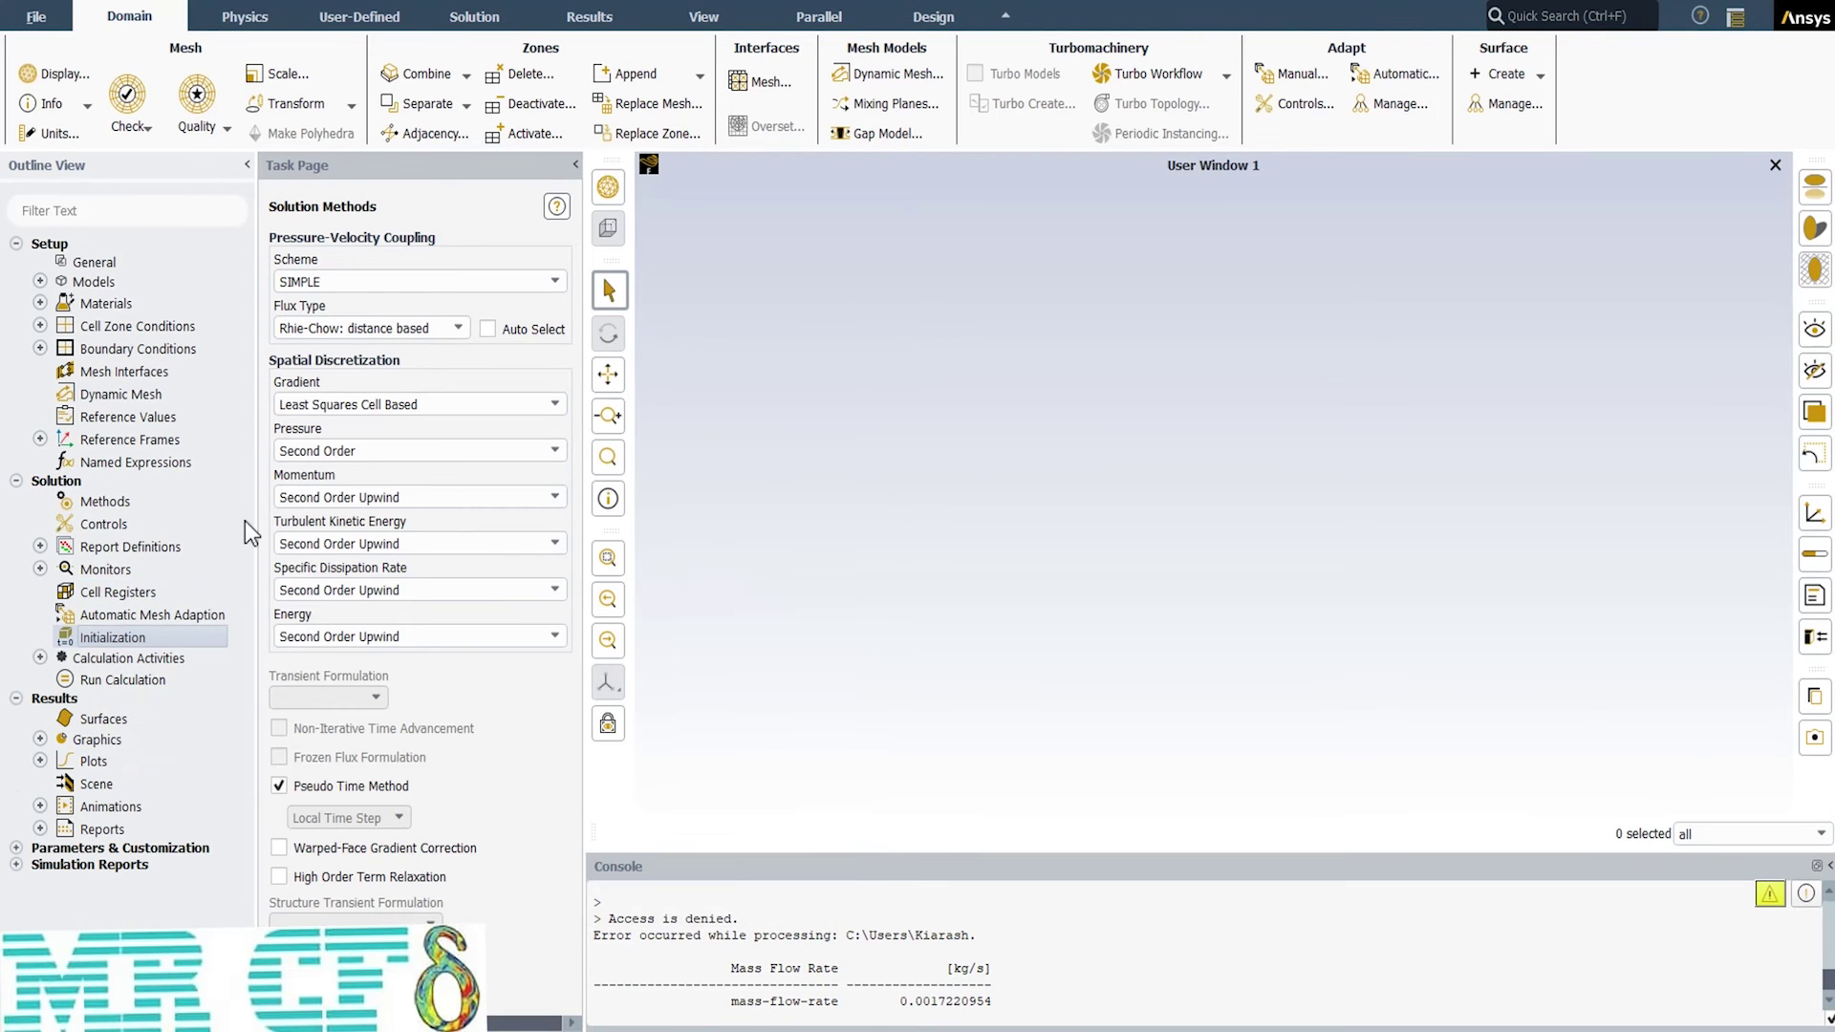
# Step: Run standard initialization computed from inlet_hot_flow
pyautogui.doubleClick(143, 638)
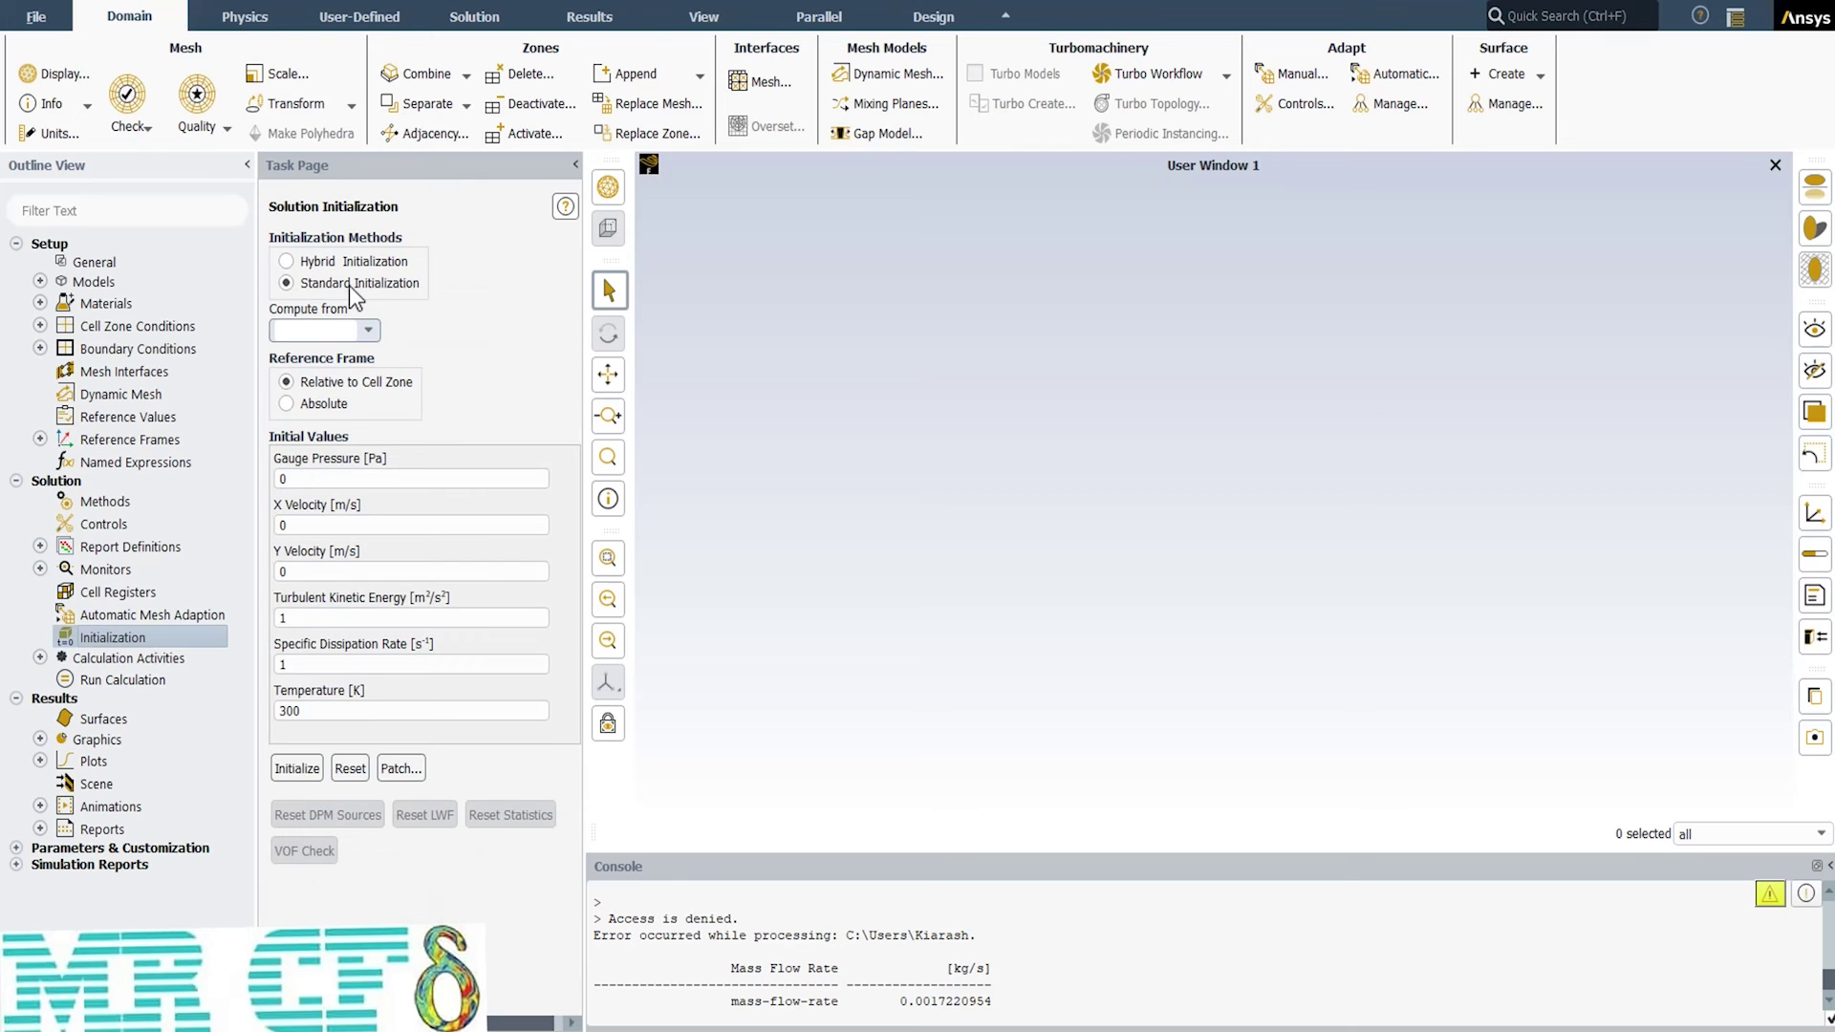
pyautogui.click(368, 330)
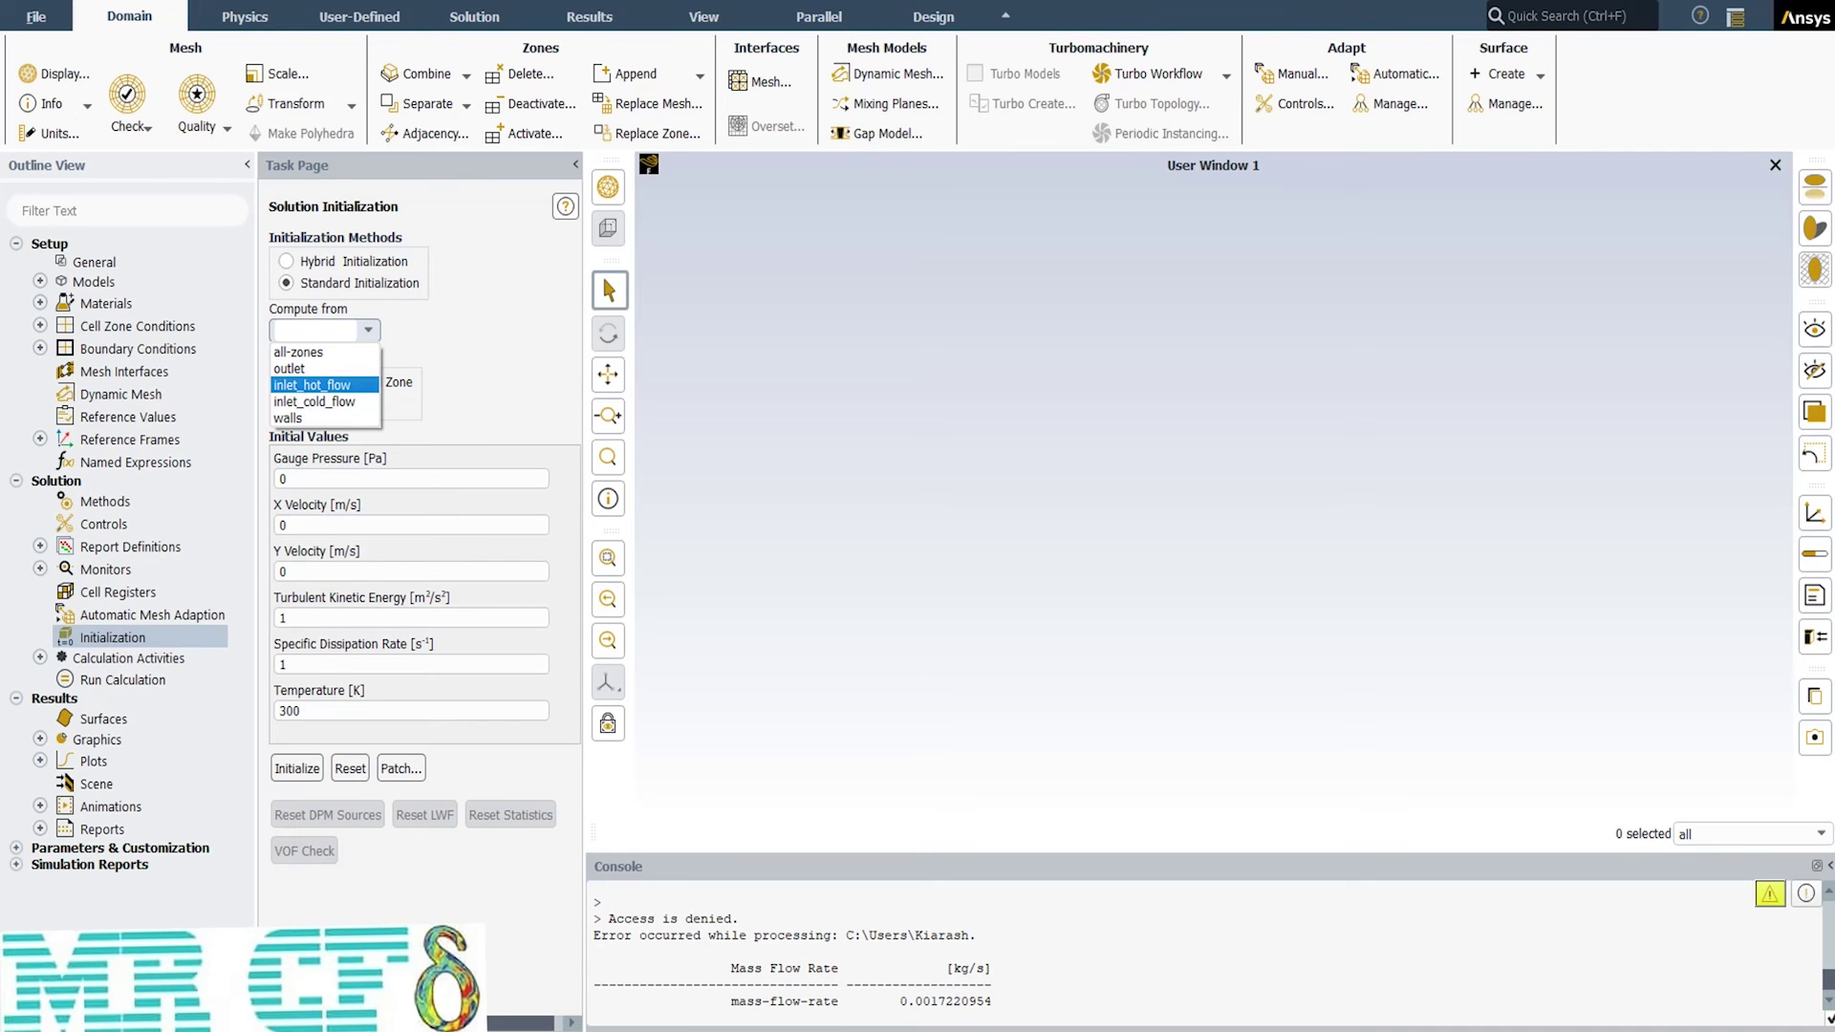
pyautogui.click(297, 386)
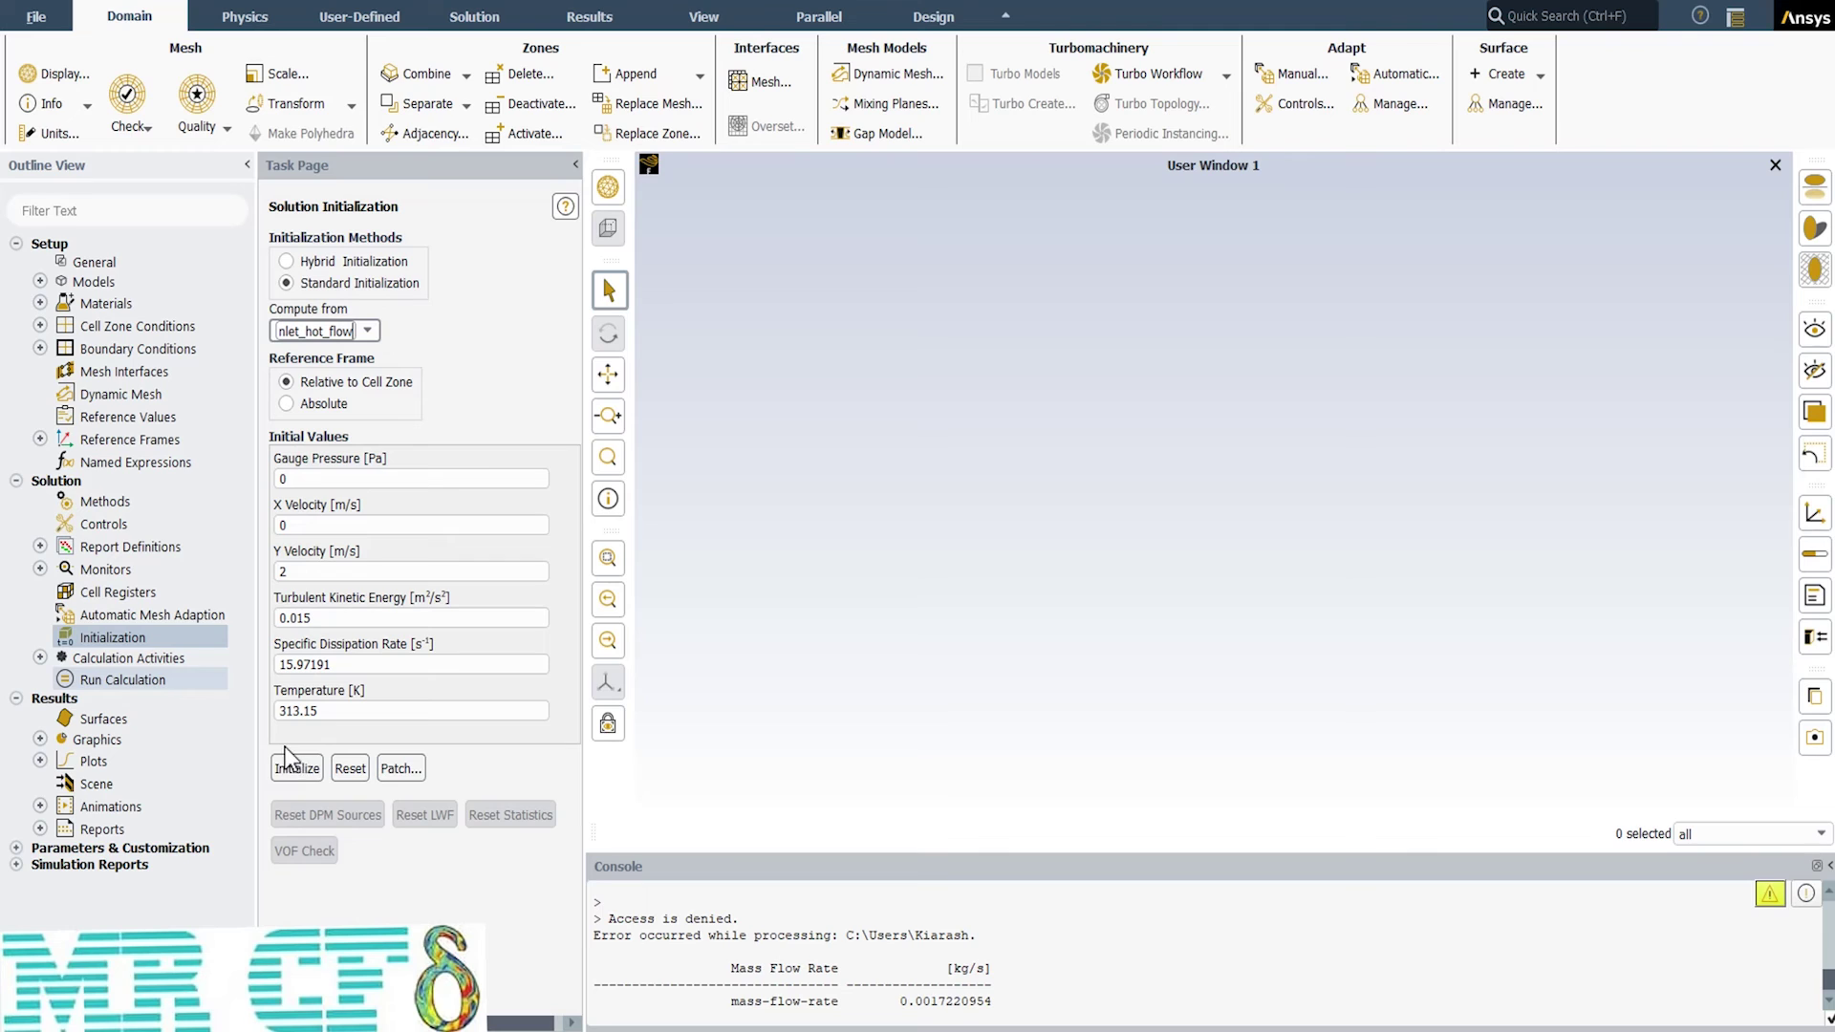
pyautogui.click(134, 681)
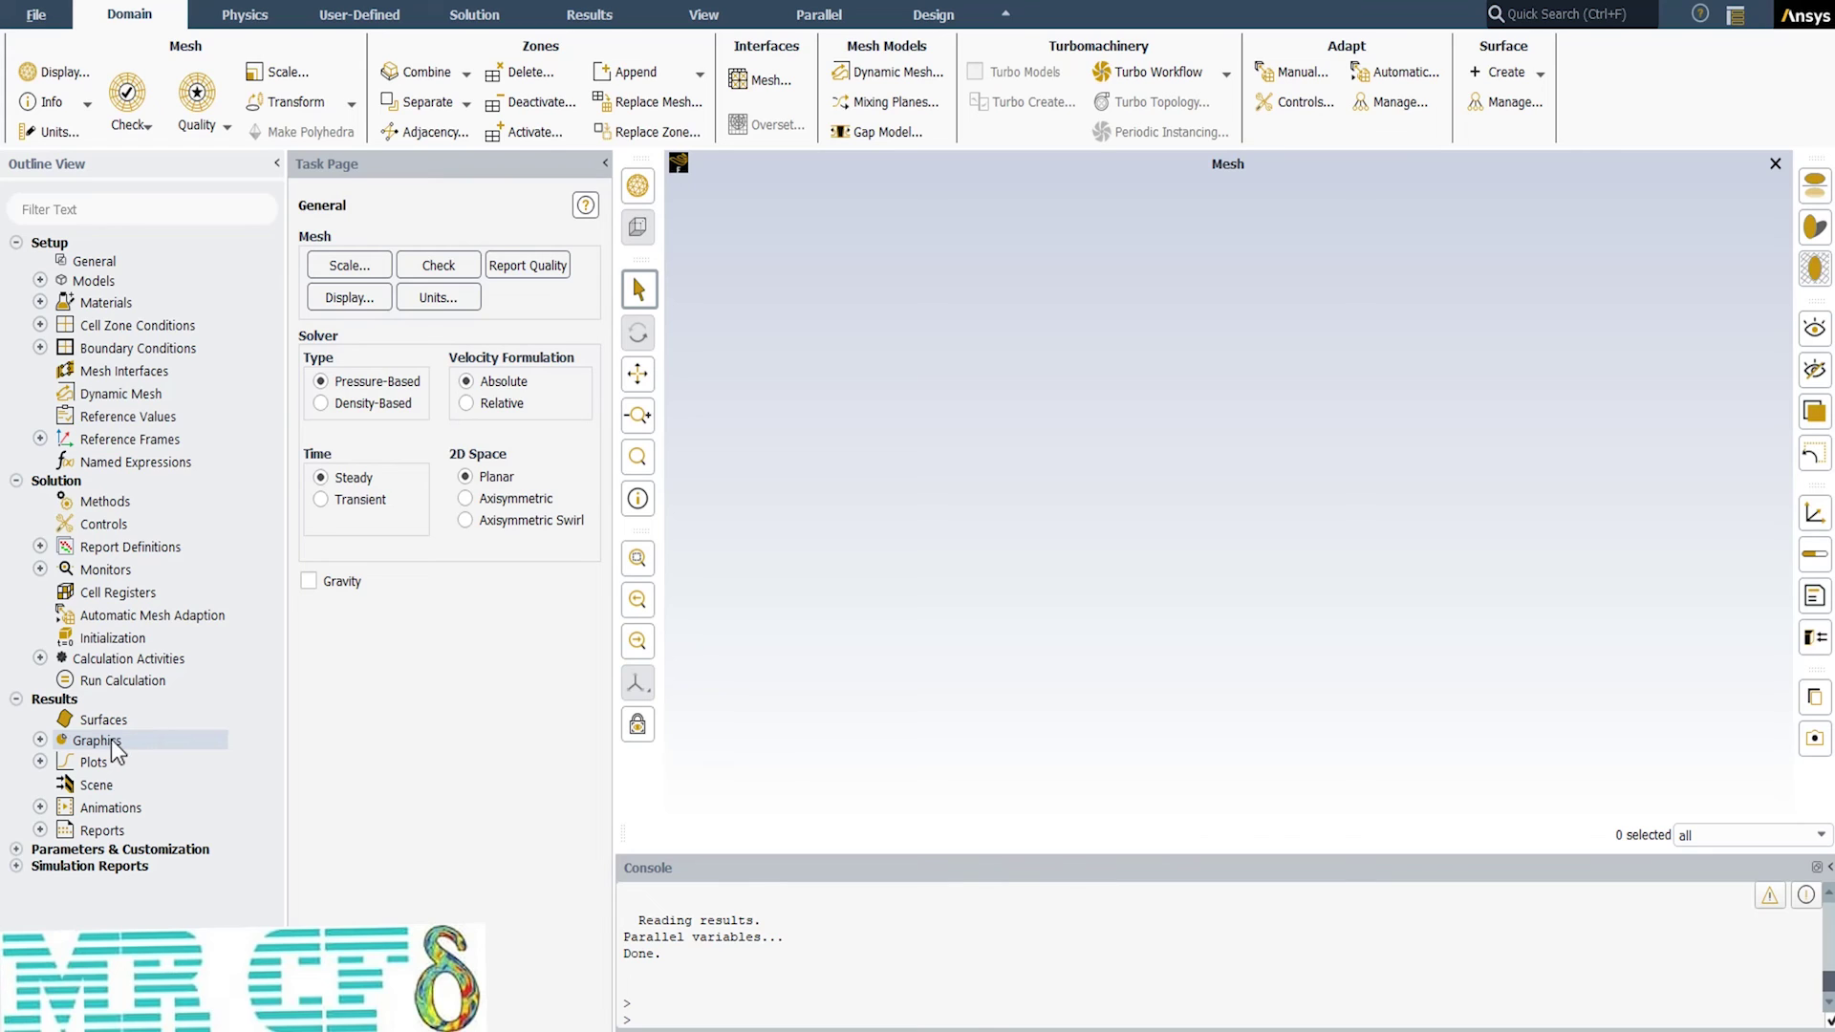
# Step: Display a filled Velocity Magnitude contour on tank_storage_zone
pyautogui.click(40, 741)
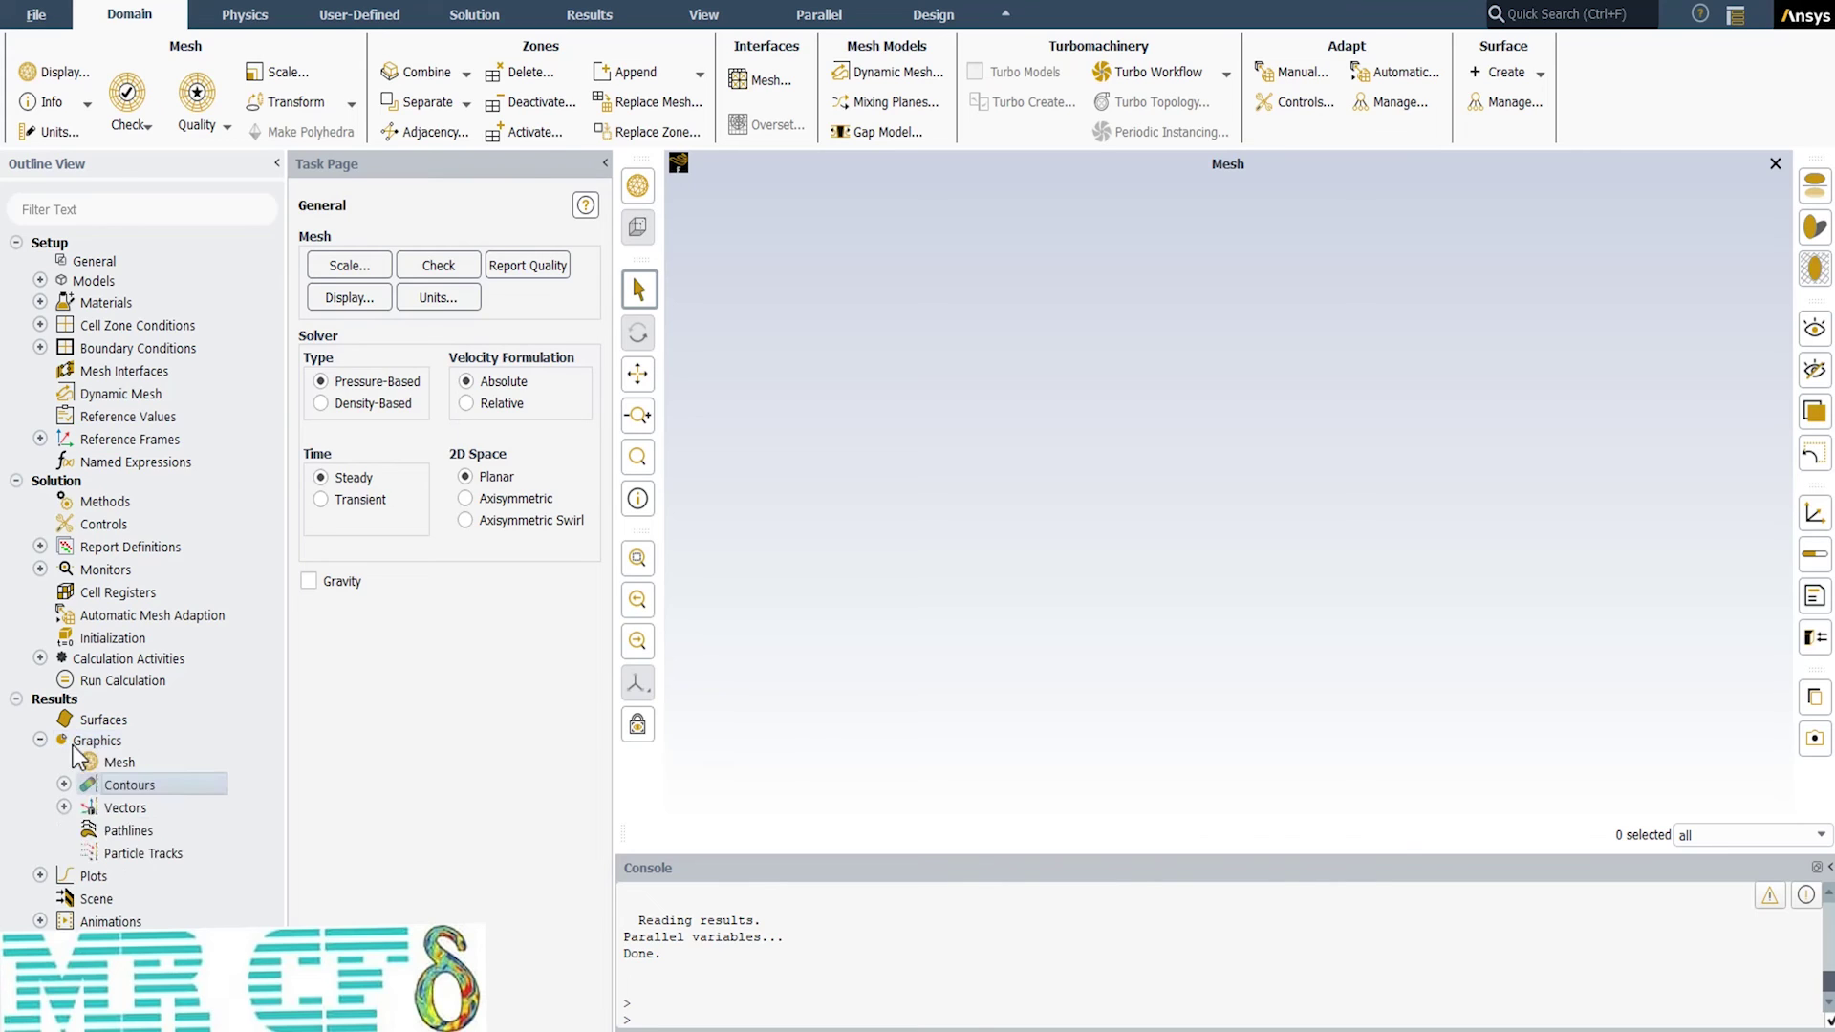
pyautogui.doubleClick(163, 788)
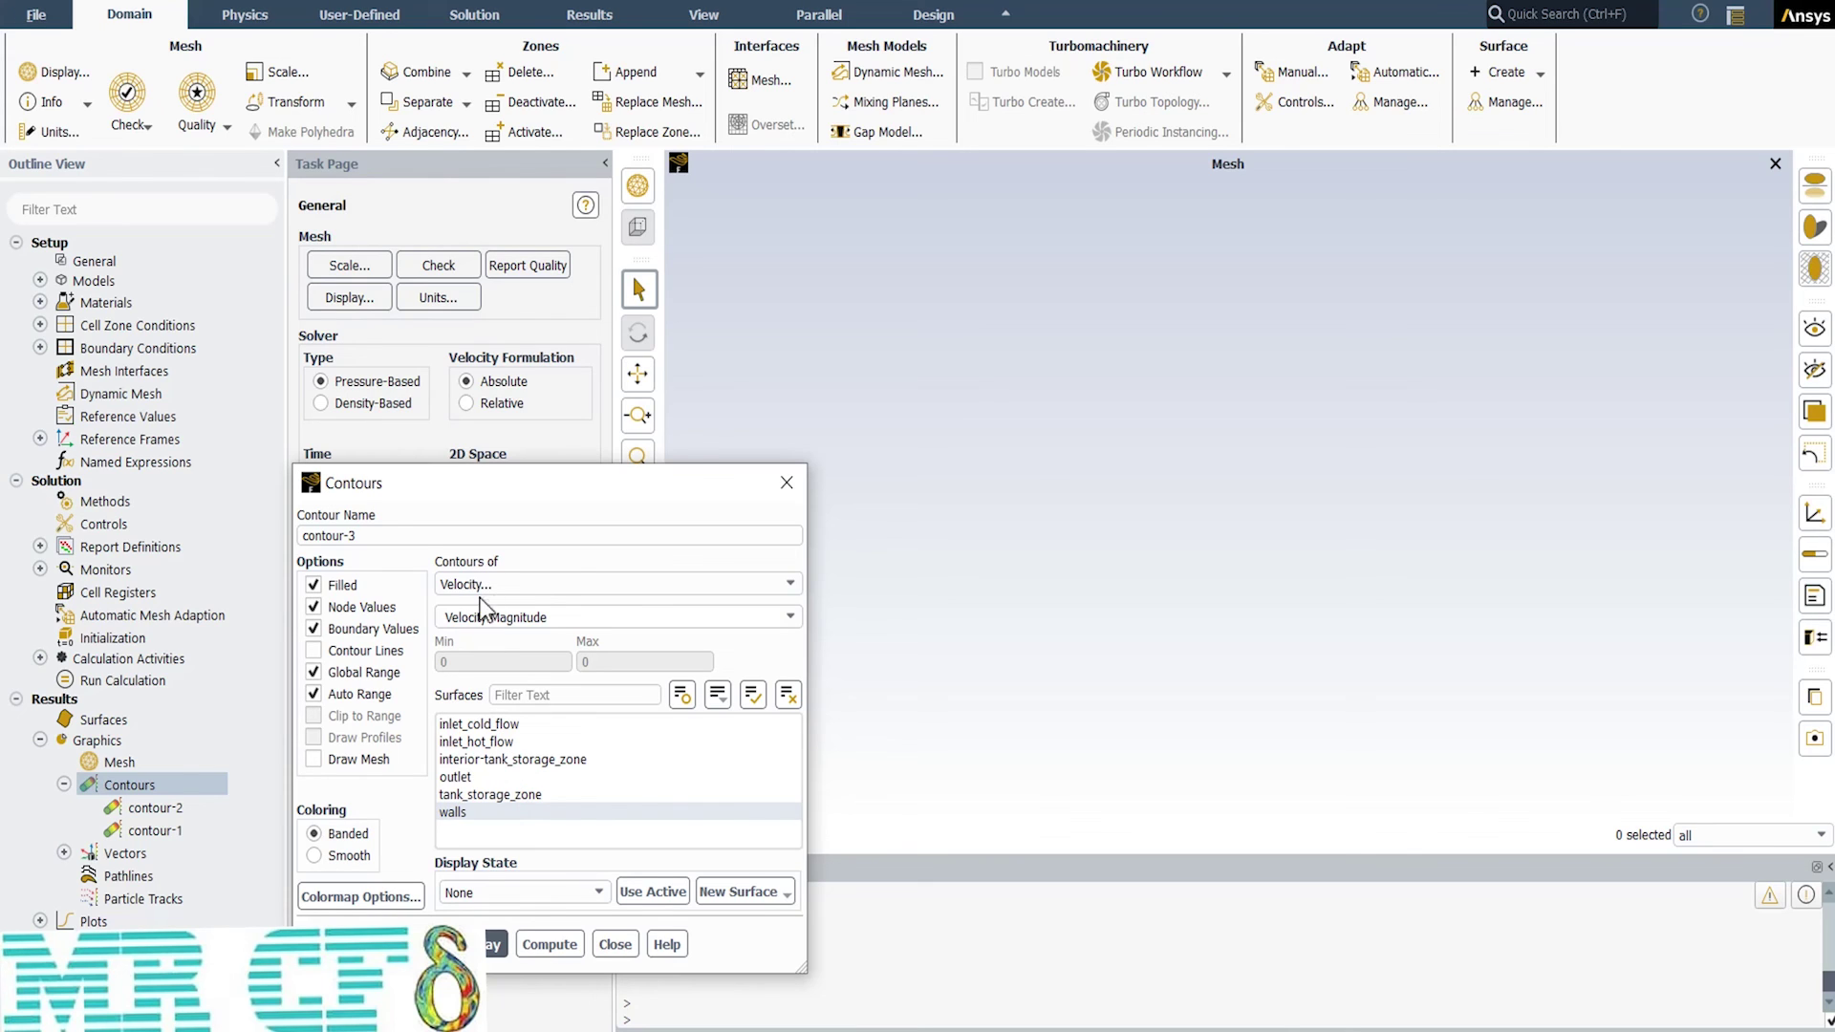
pyautogui.click(505, 796)
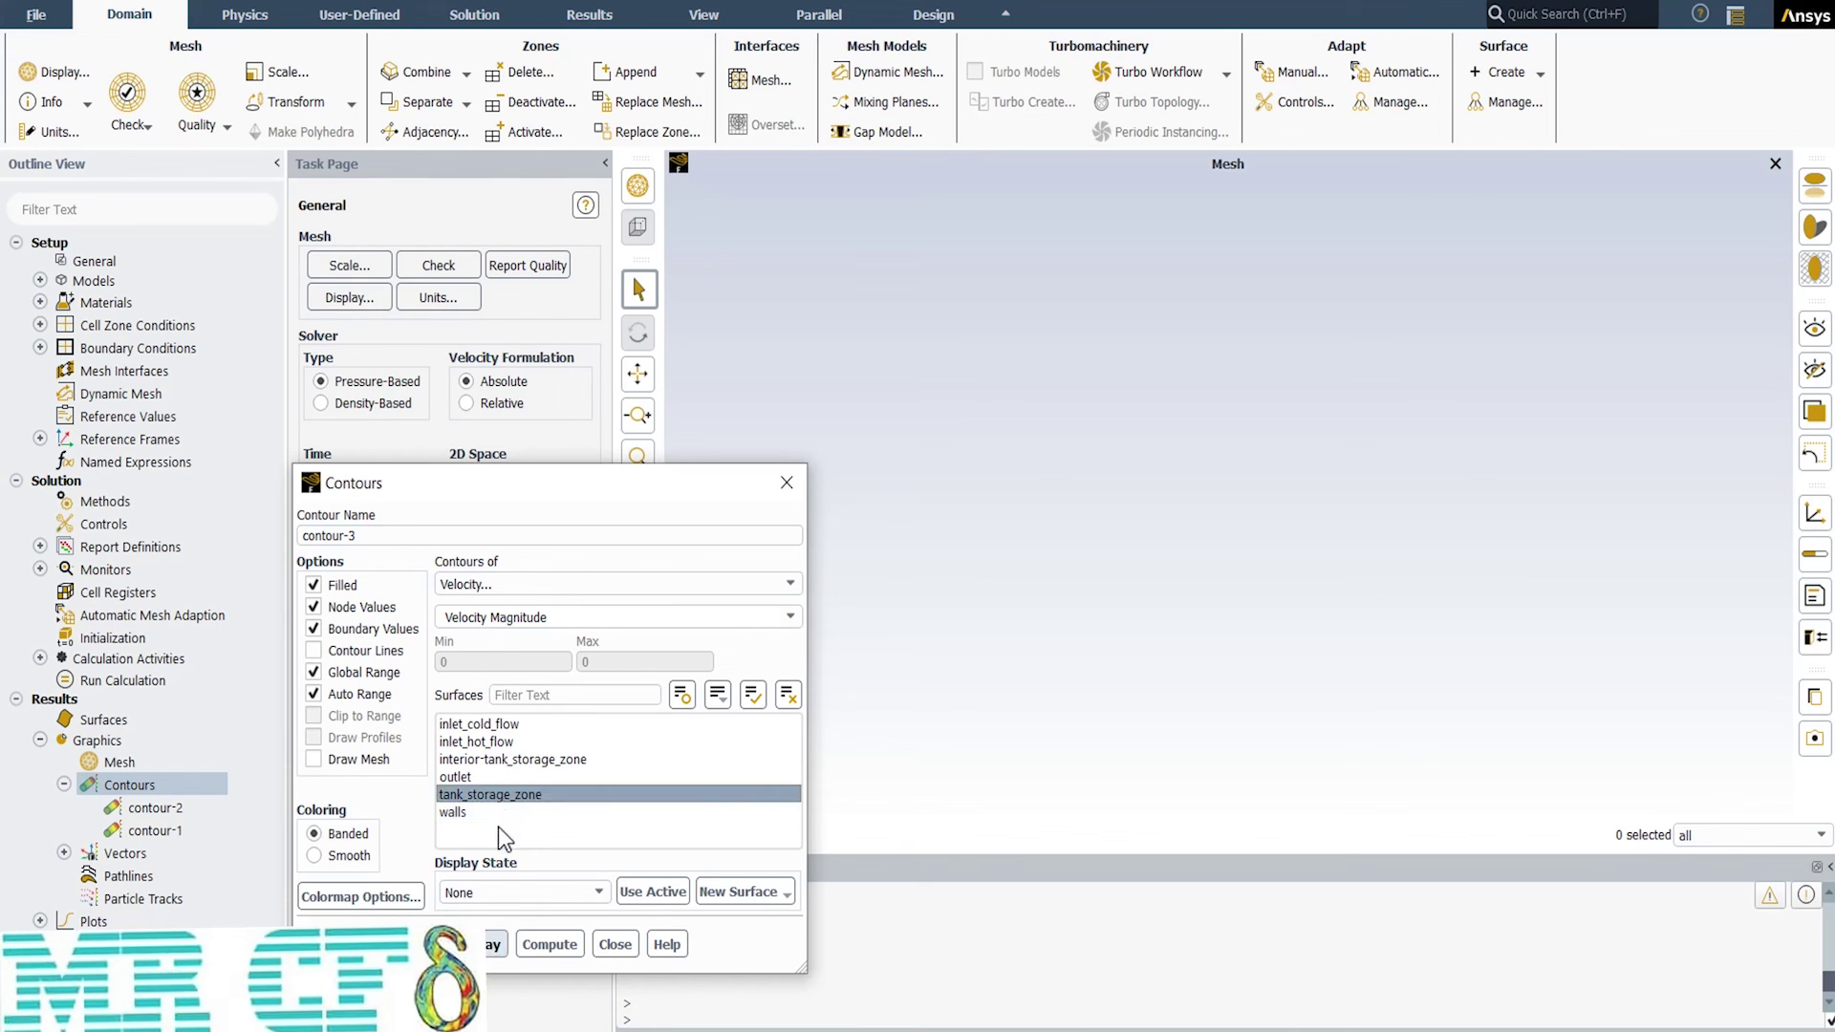
pyautogui.click(489, 944)
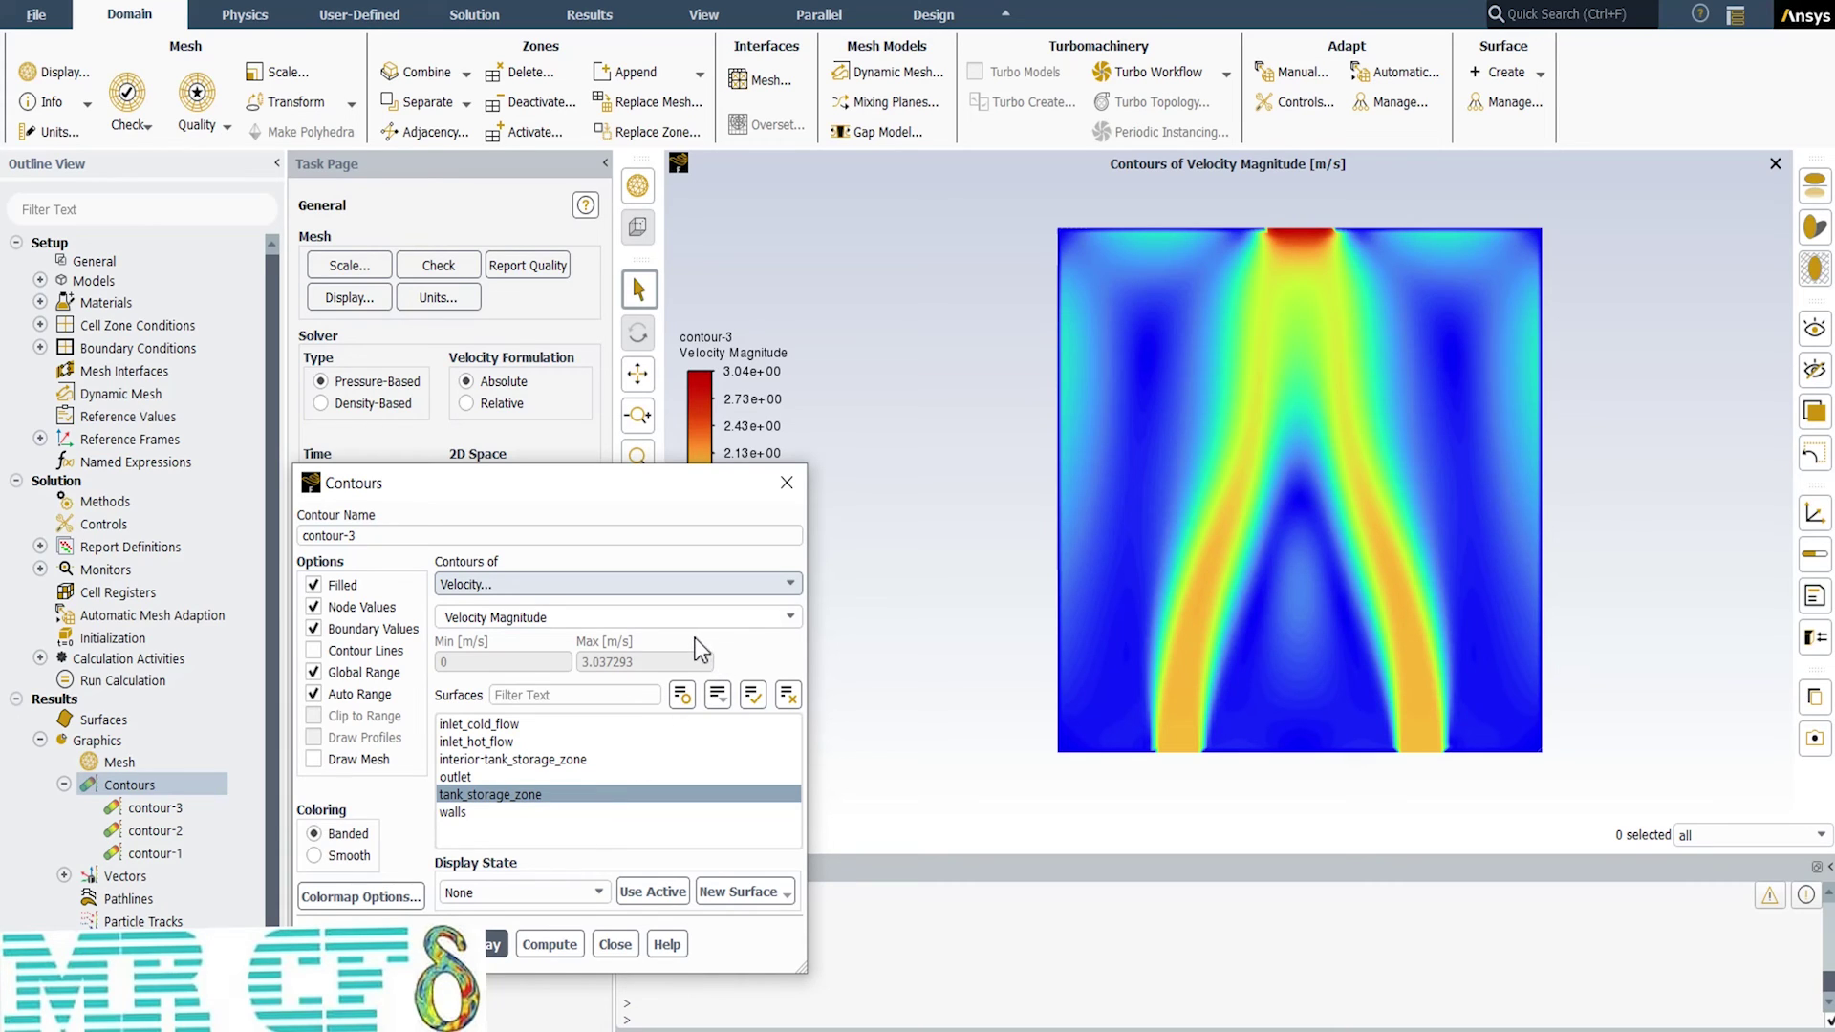
# Step: Display the static temperature contour of the tank
pyautogui.click(571, 584)
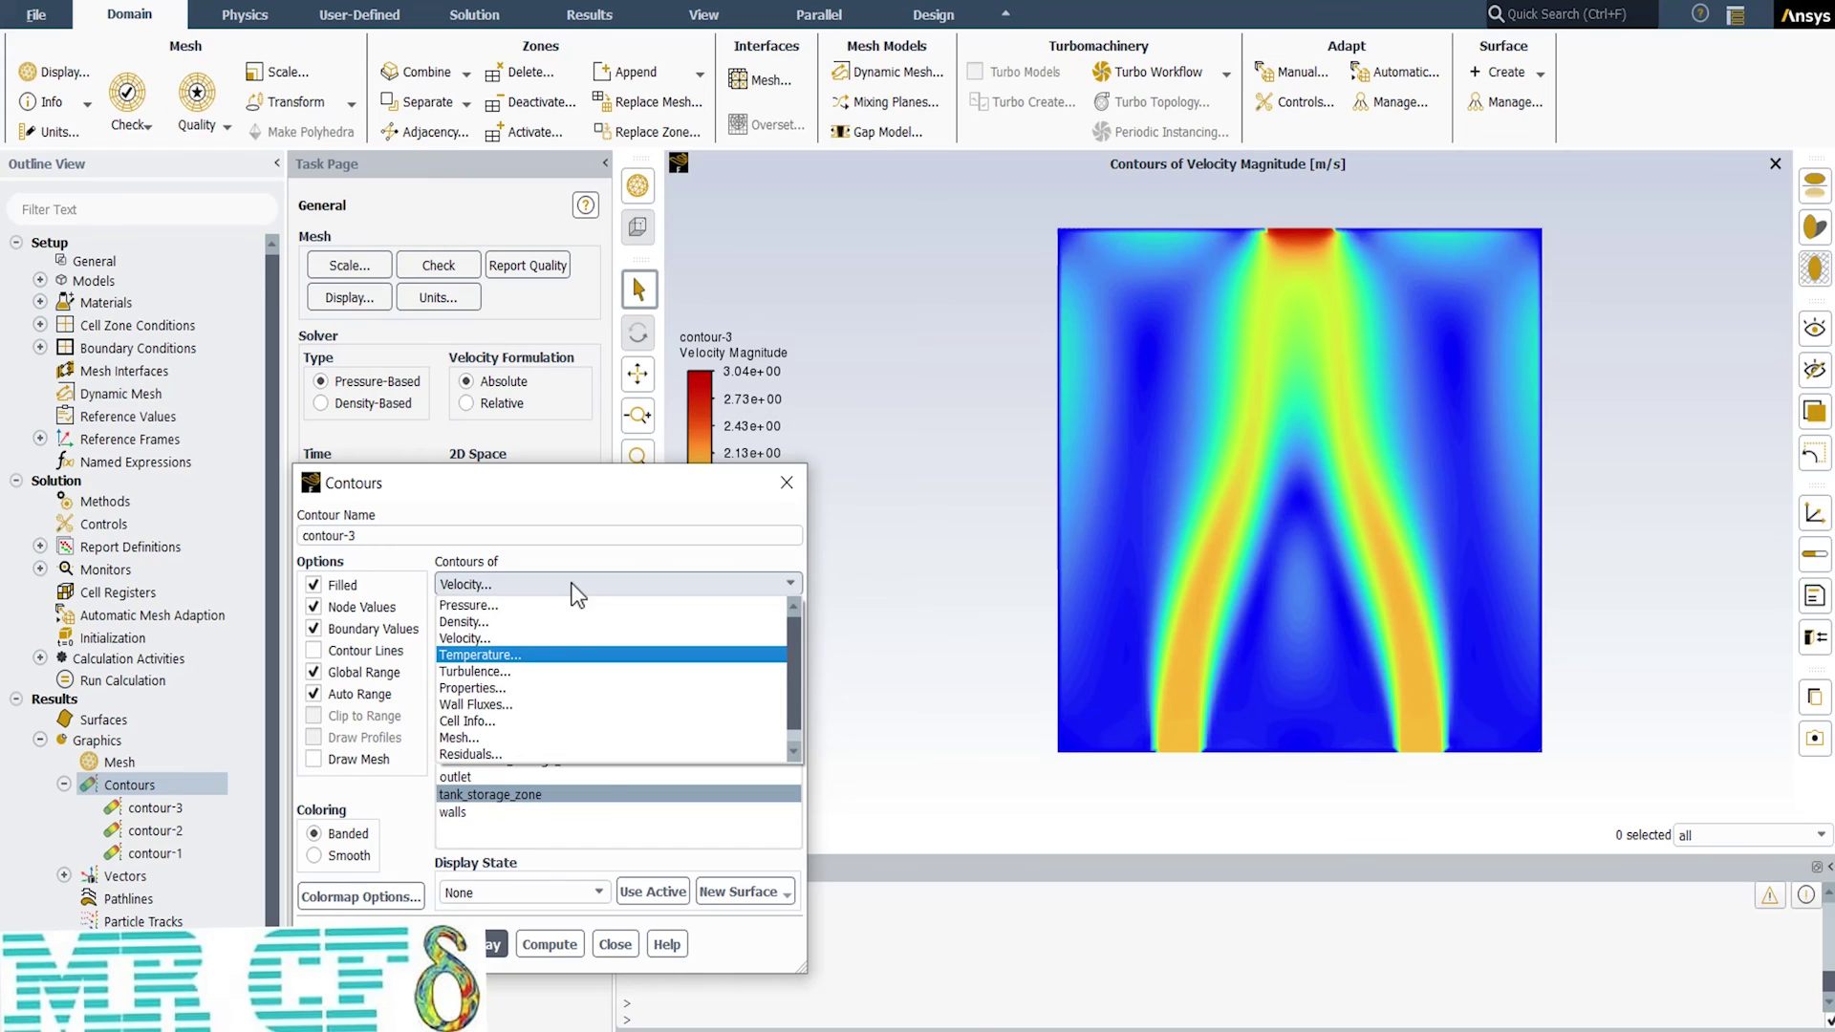
pyautogui.click(542, 655)
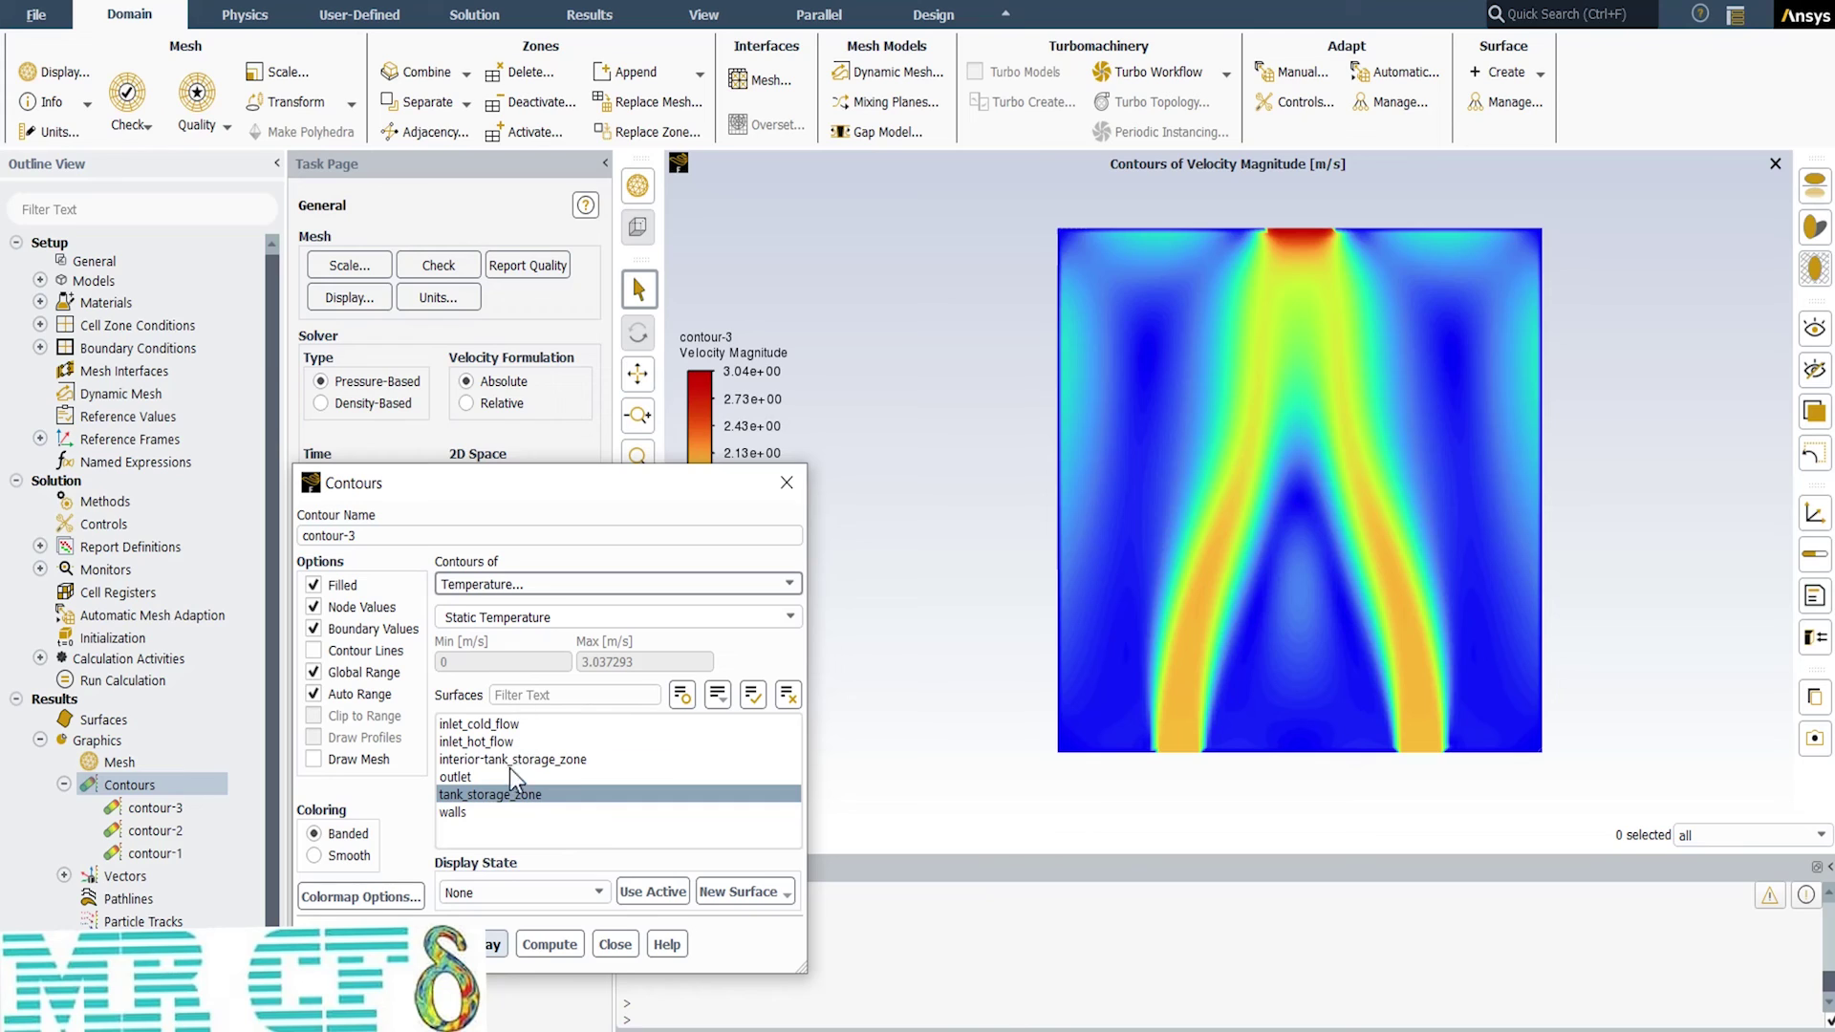
pyautogui.click(460, 946)
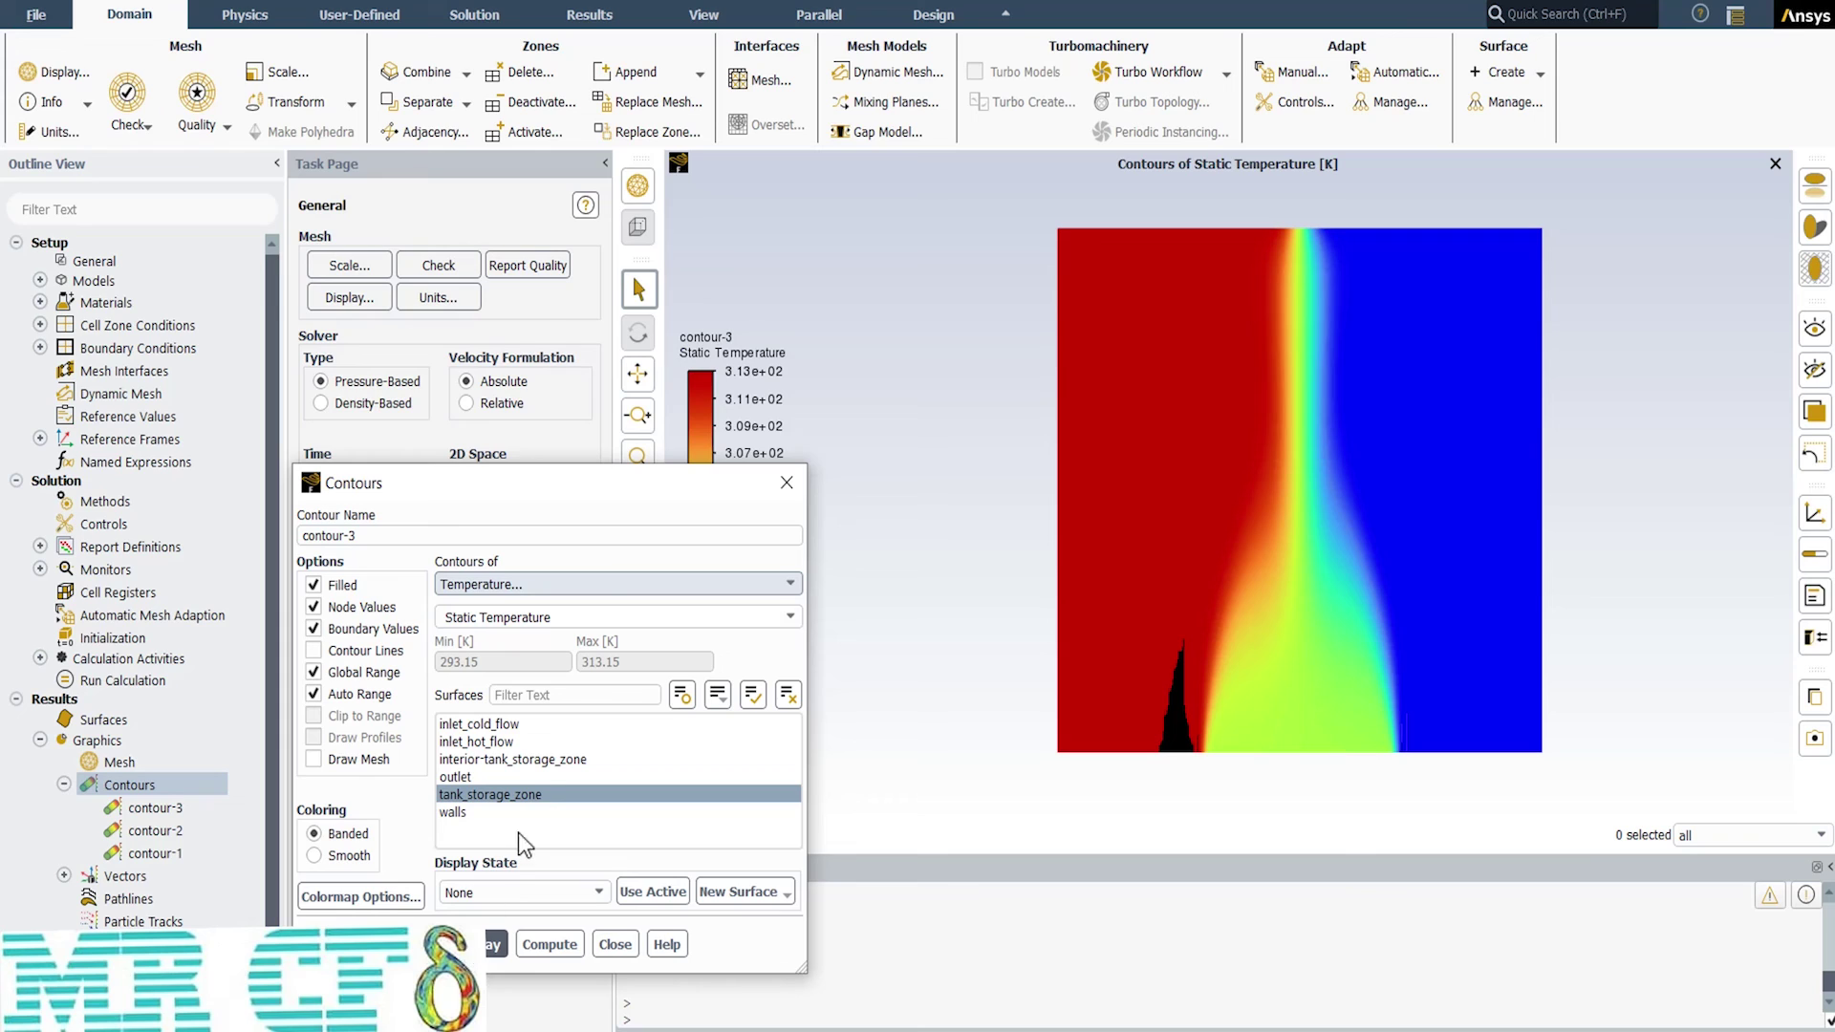
# Step: Display the static pressure contour of the tank and close the Contours dialog
pyautogui.click(594, 583)
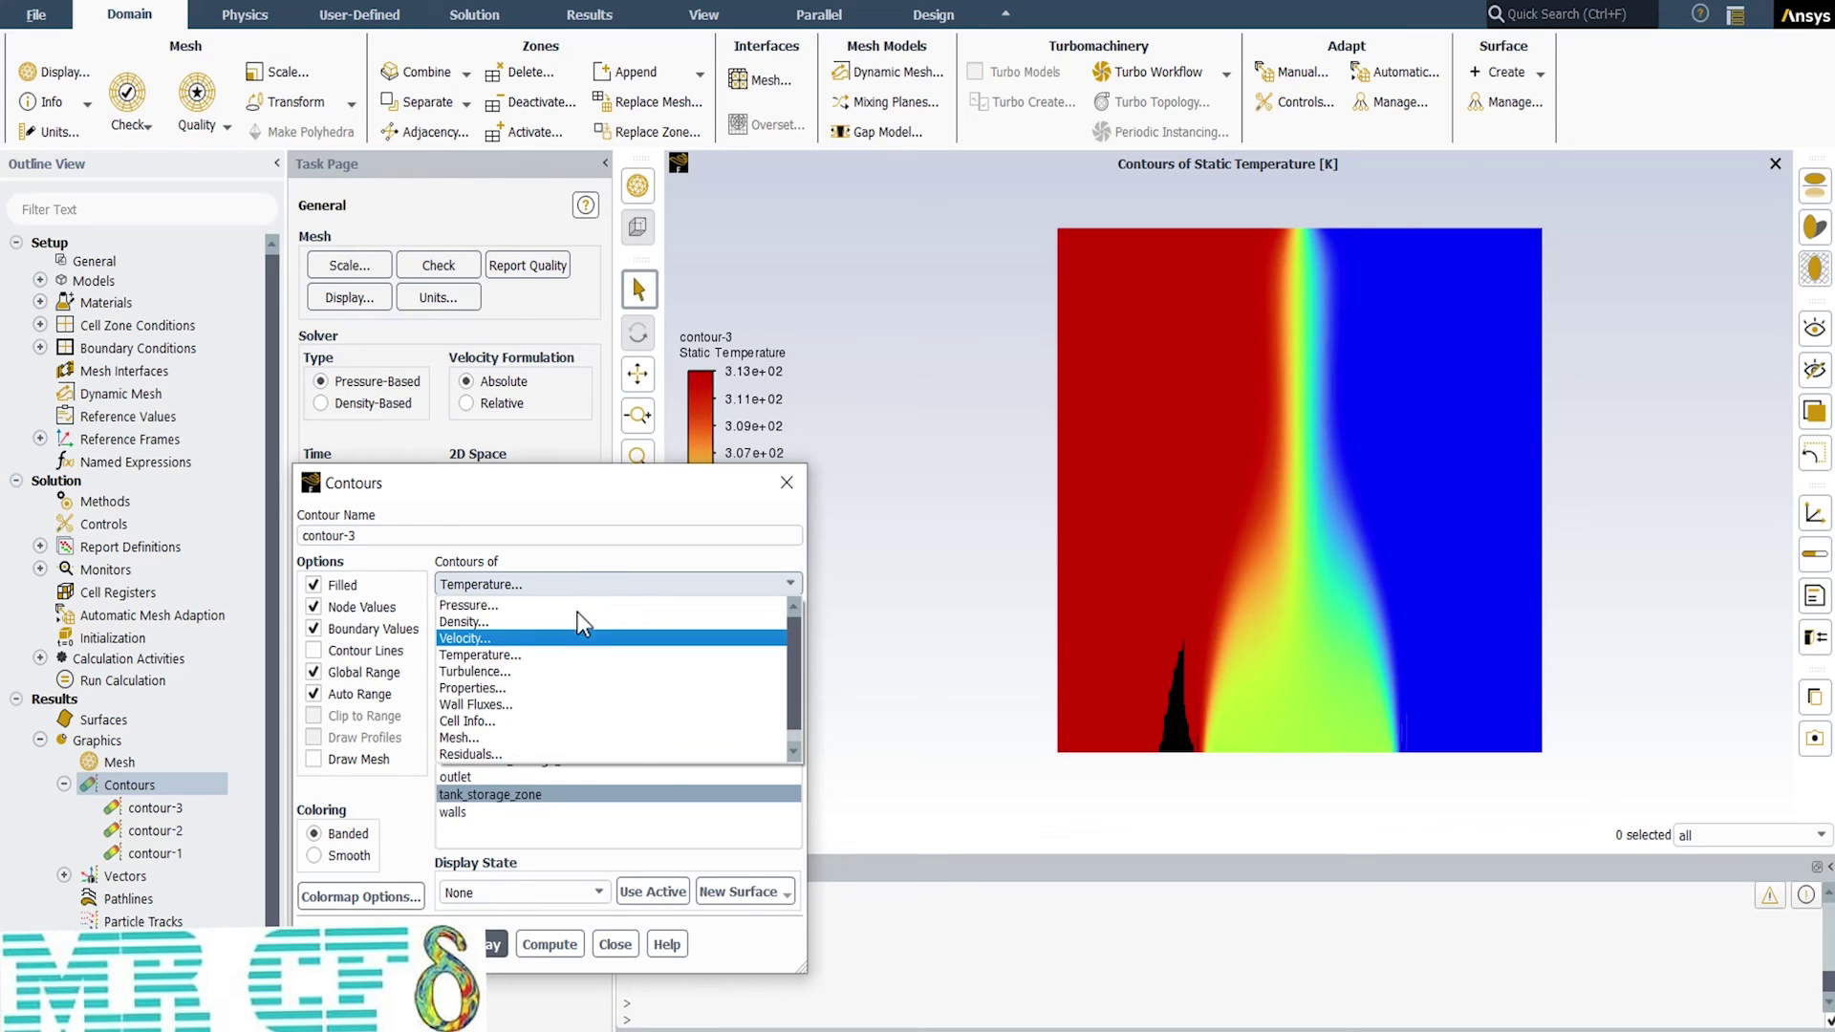
pyautogui.click(496, 608)
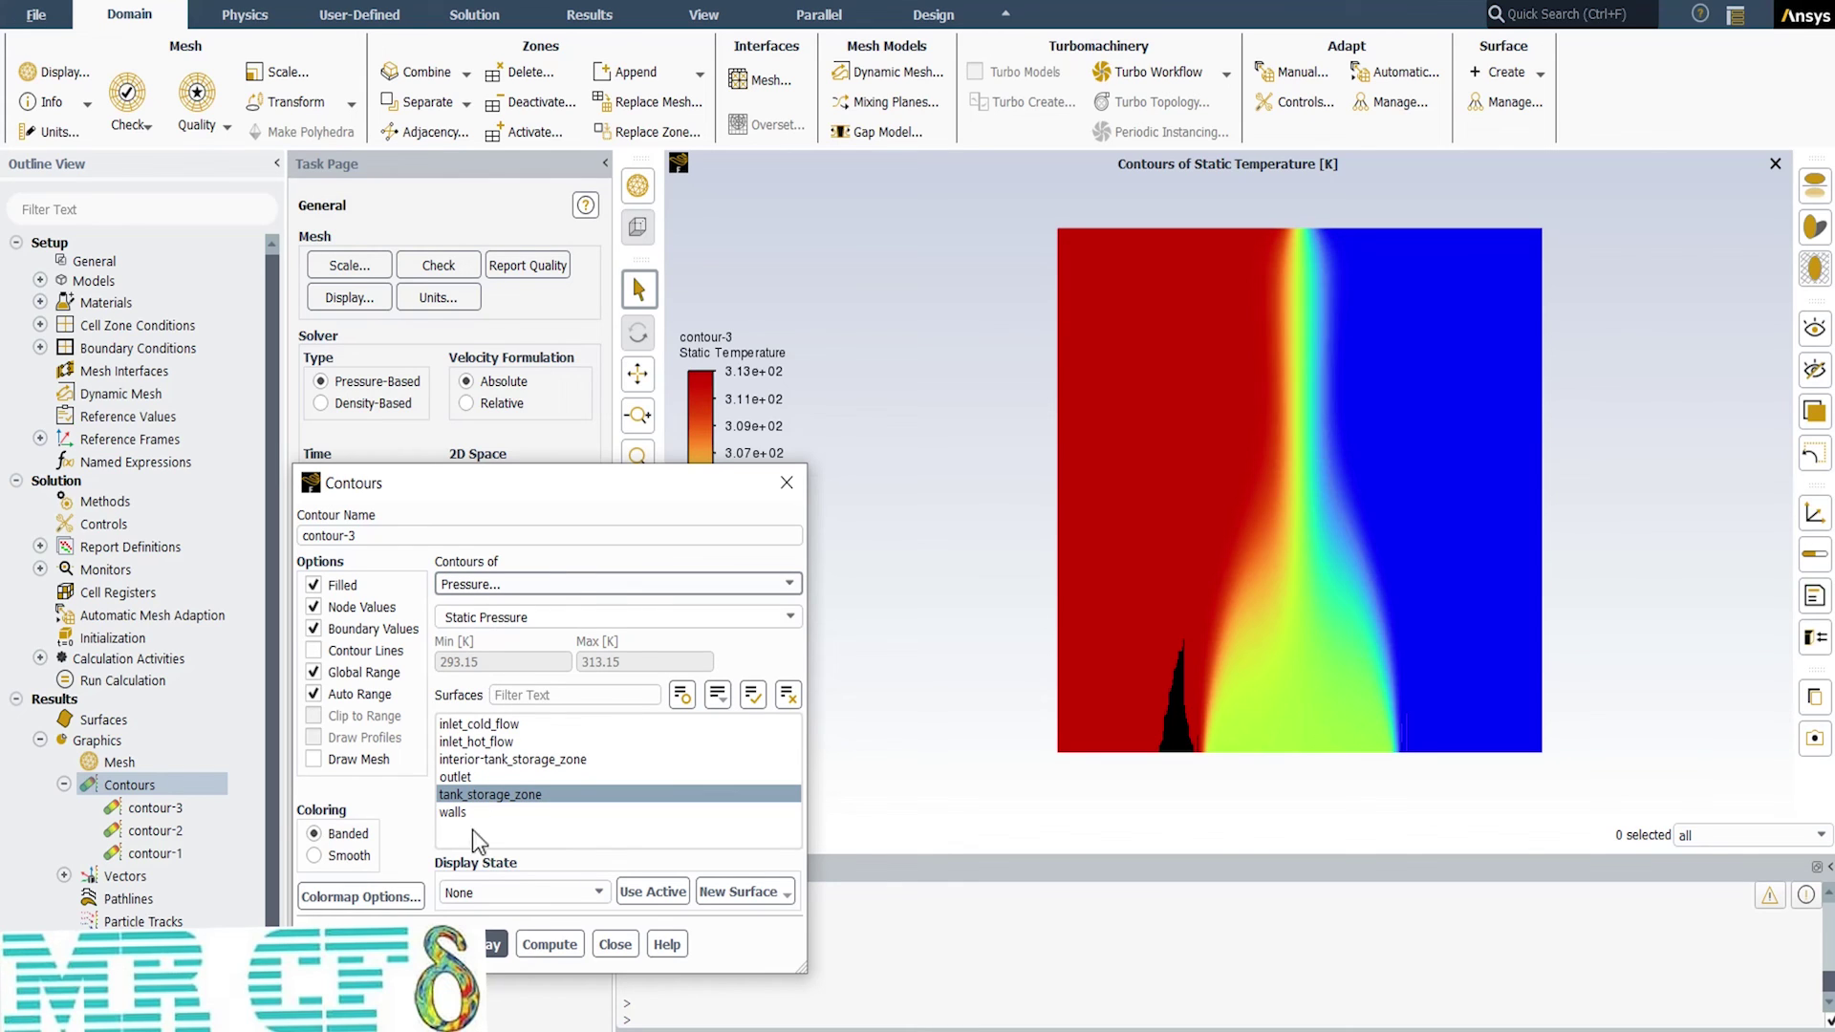
pyautogui.click(468, 946)
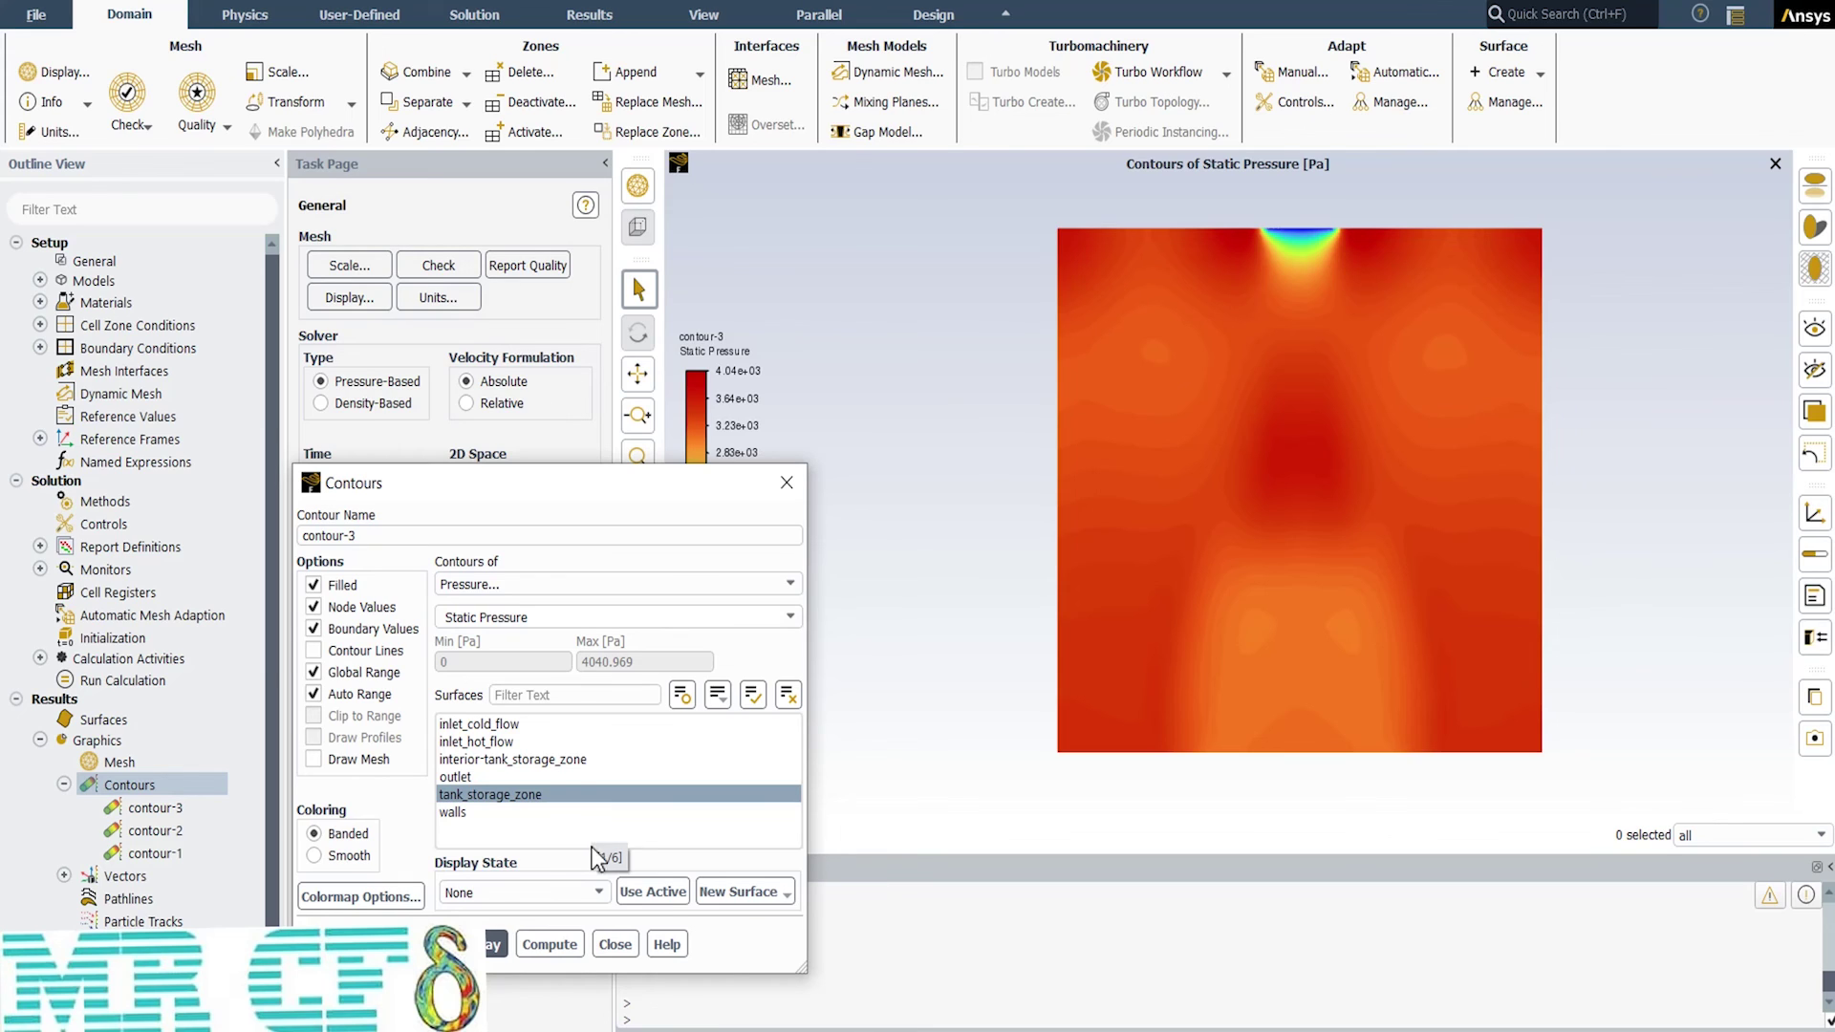
pyautogui.click(615, 944)
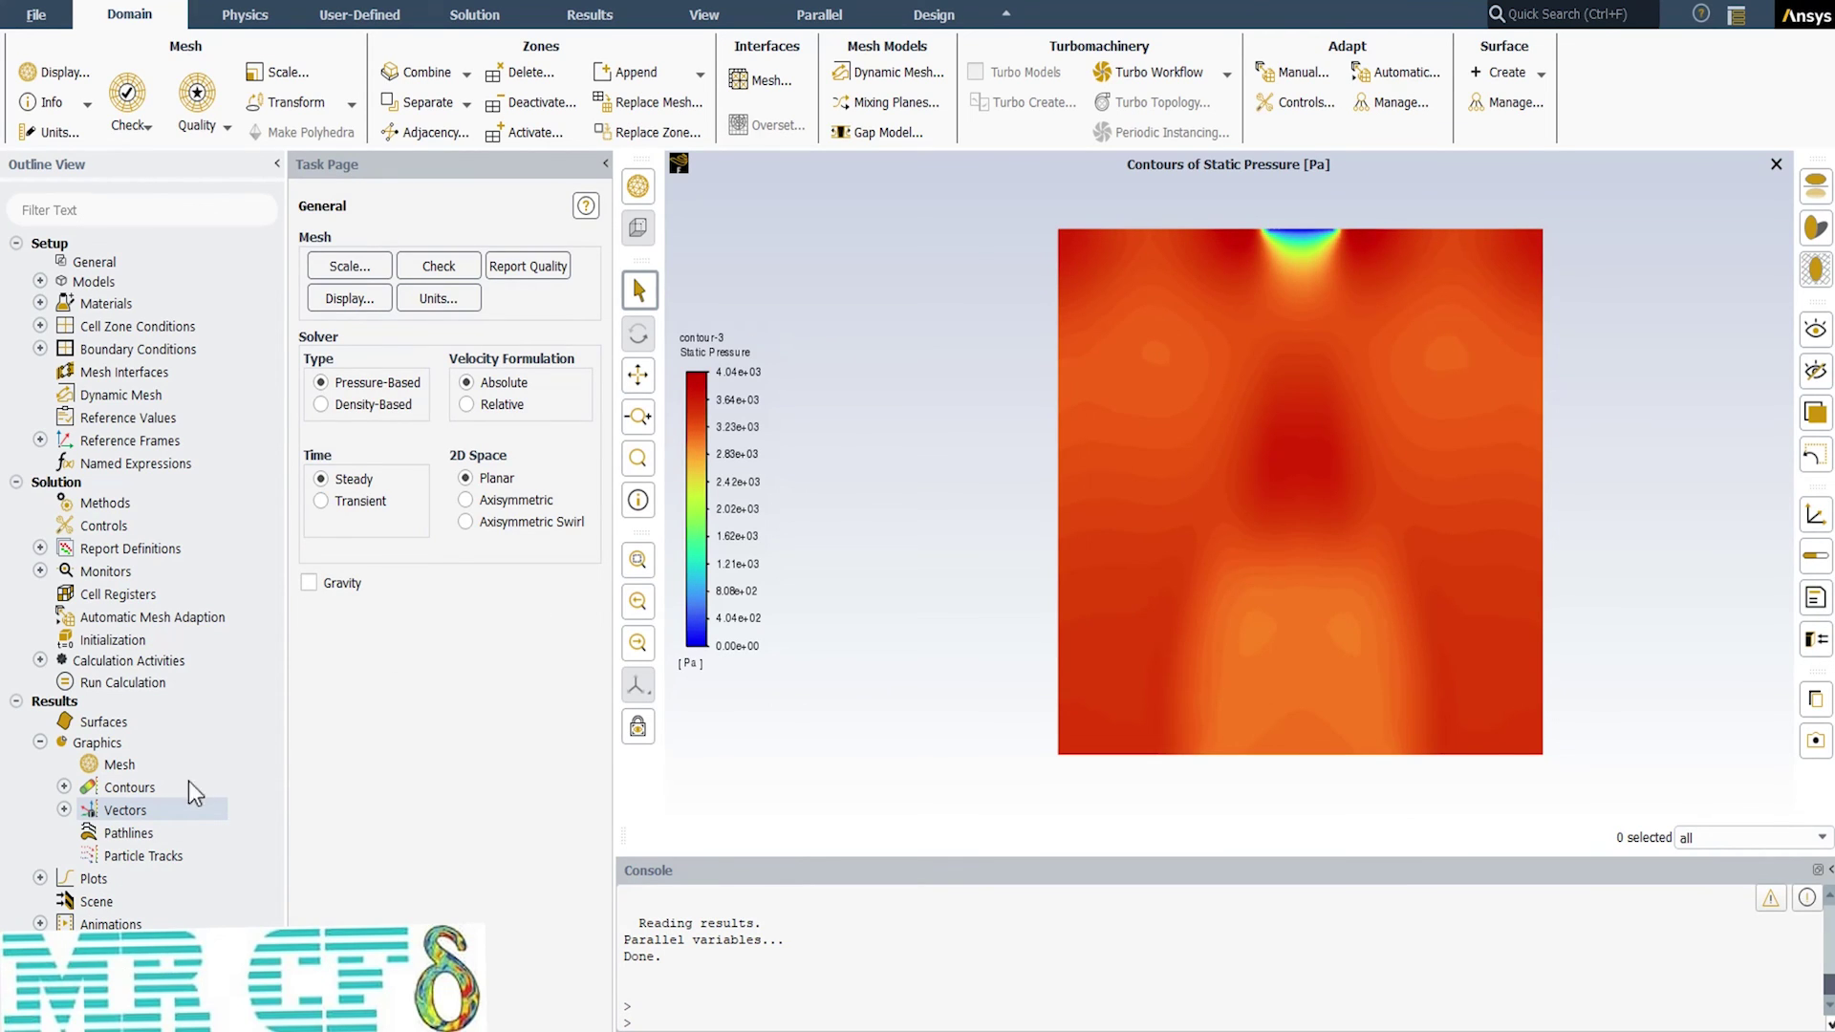
# Step: Display velocity vectors on tank_storage_zone coloured by velocity magnitude
pyautogui.doubleClick(113, 814)
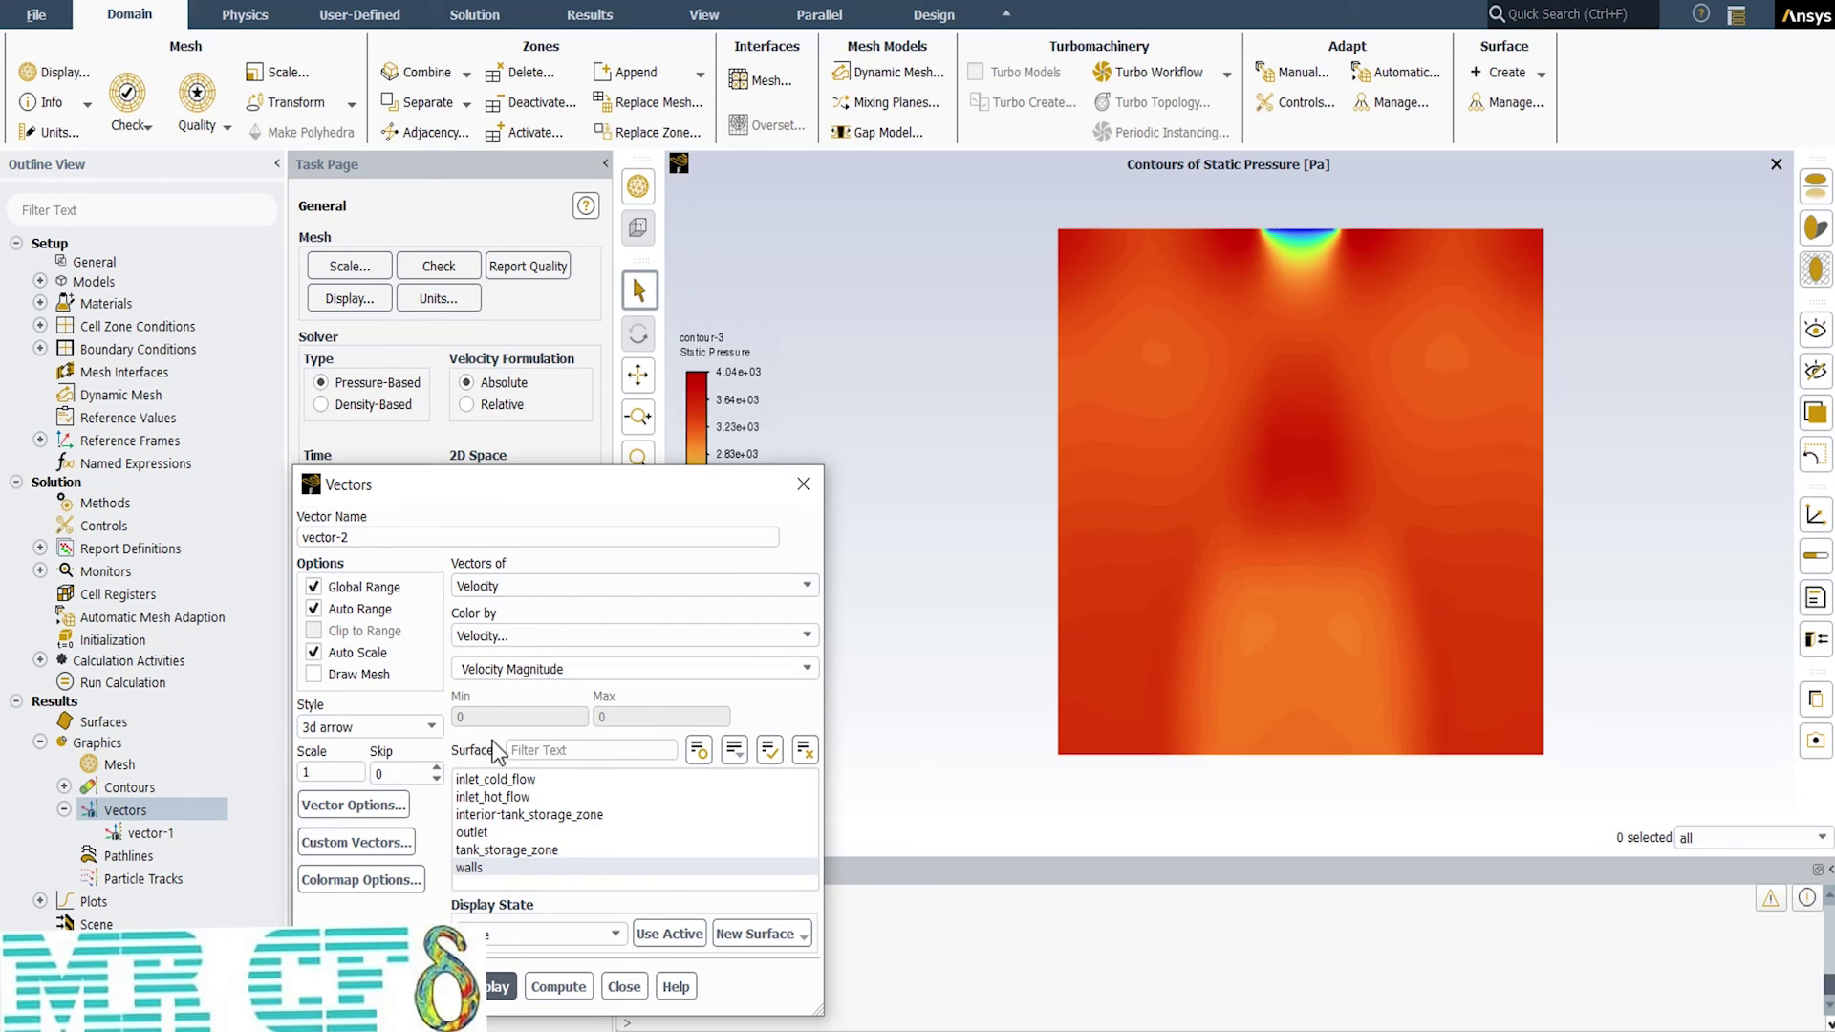
pyautogui.click(525, 850)
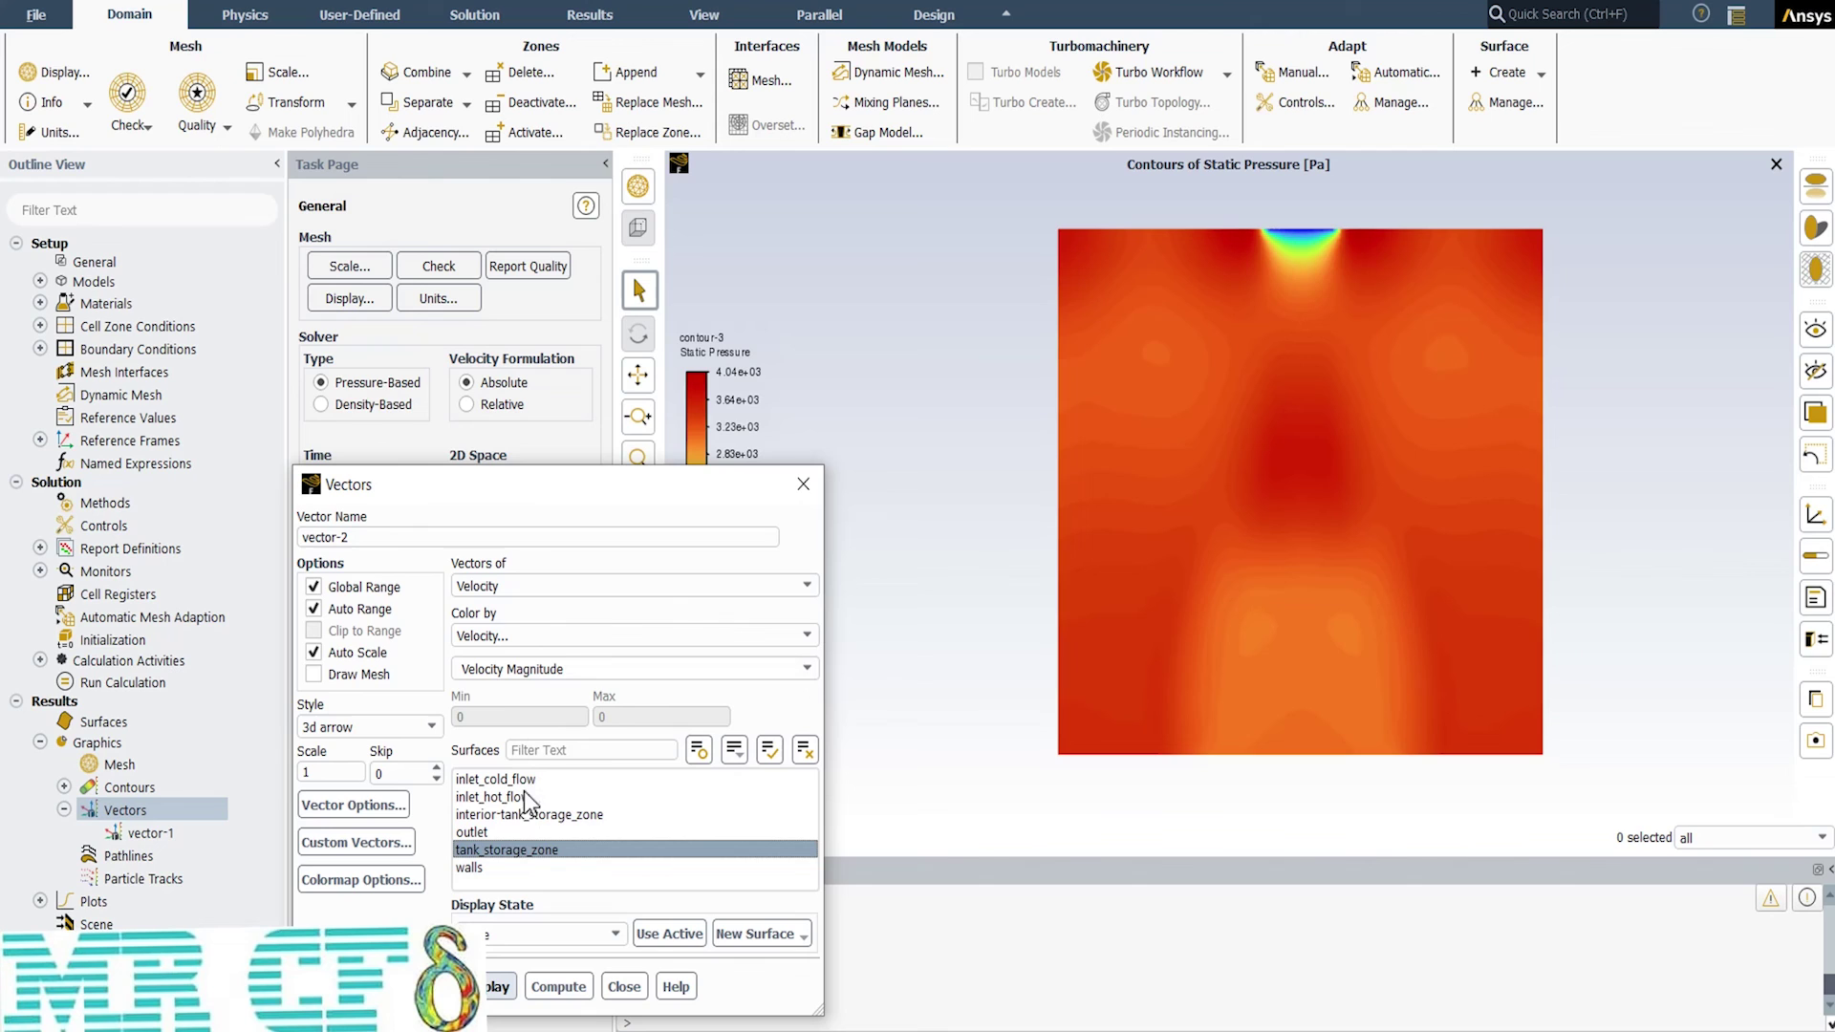
pyautogui.click(478, 985)
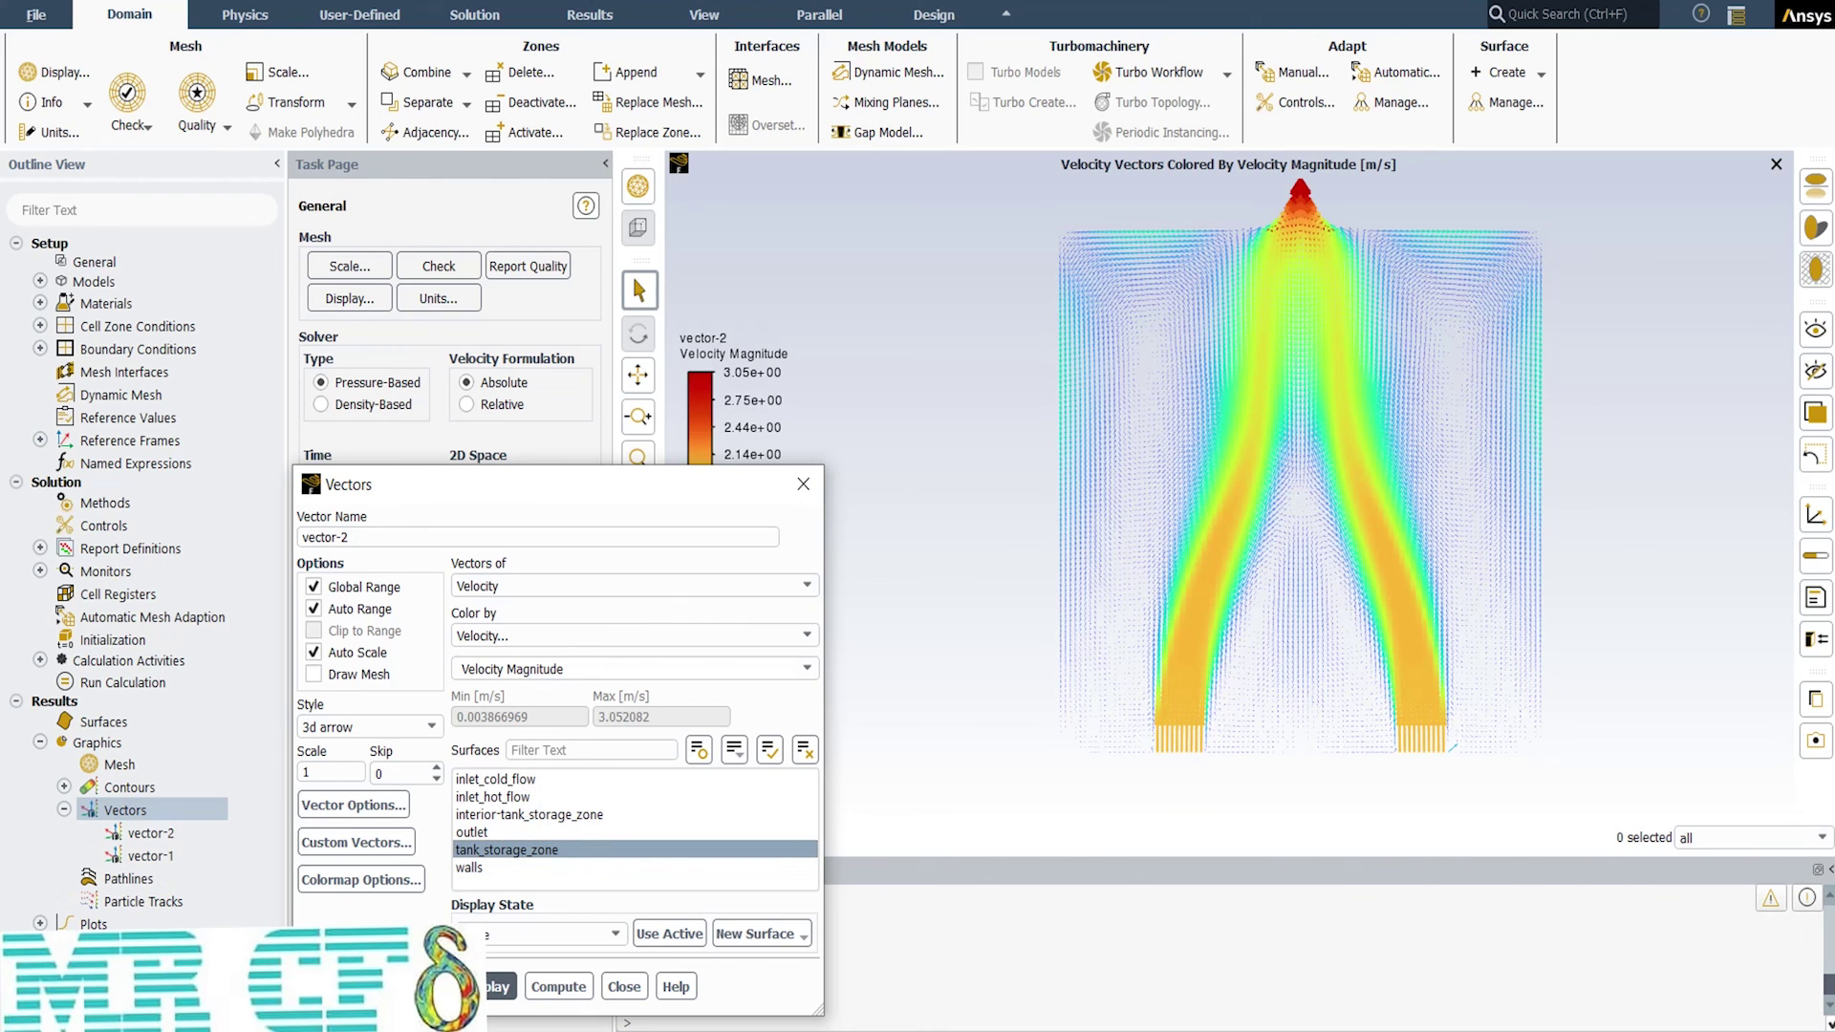